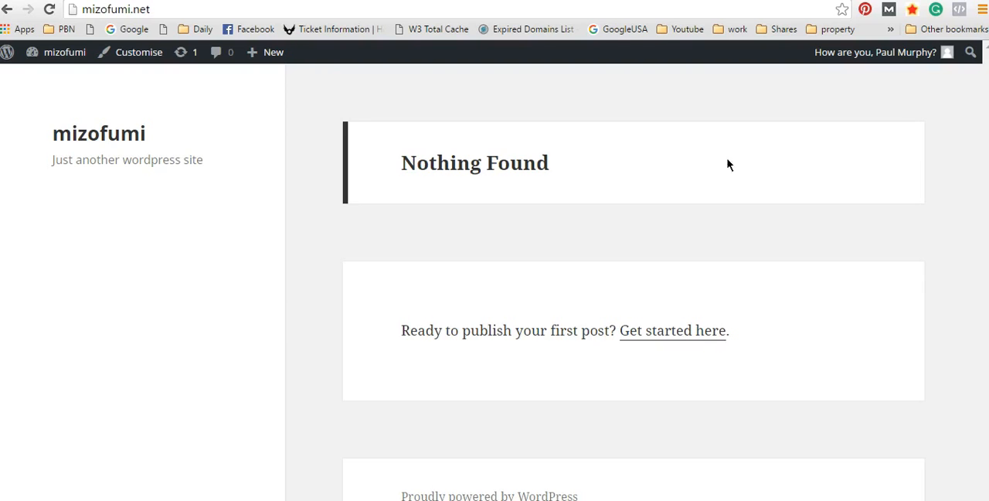
# Step: Open the admin dashboard of the mizofumi site and log out of the account
pyautogui.moveTo(59, 53)
pyautogui.click(54, 78)
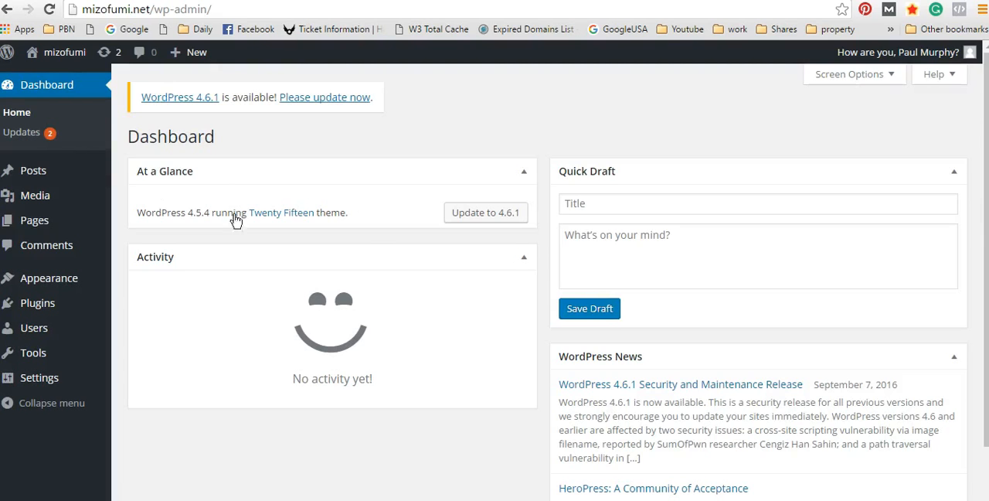
pyautogui.moveTo(910, 54)
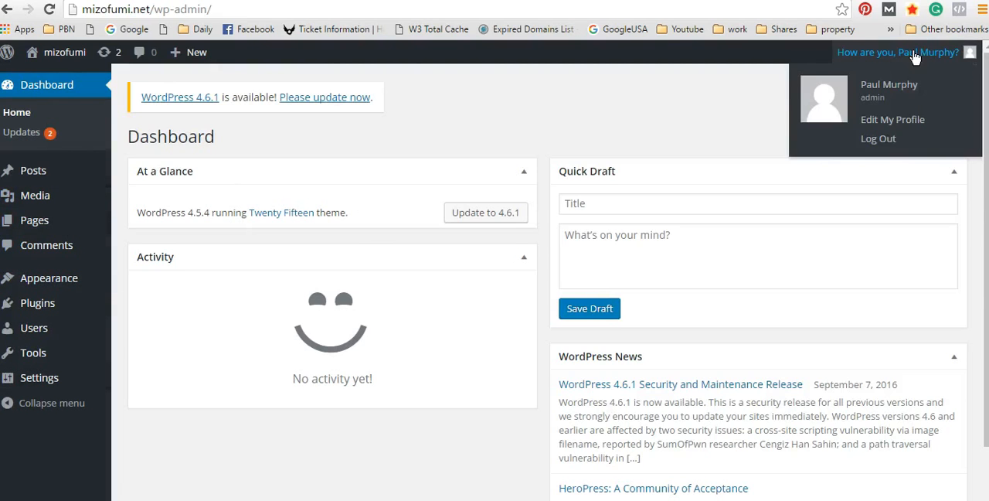
pyautogui.click(881, 138)
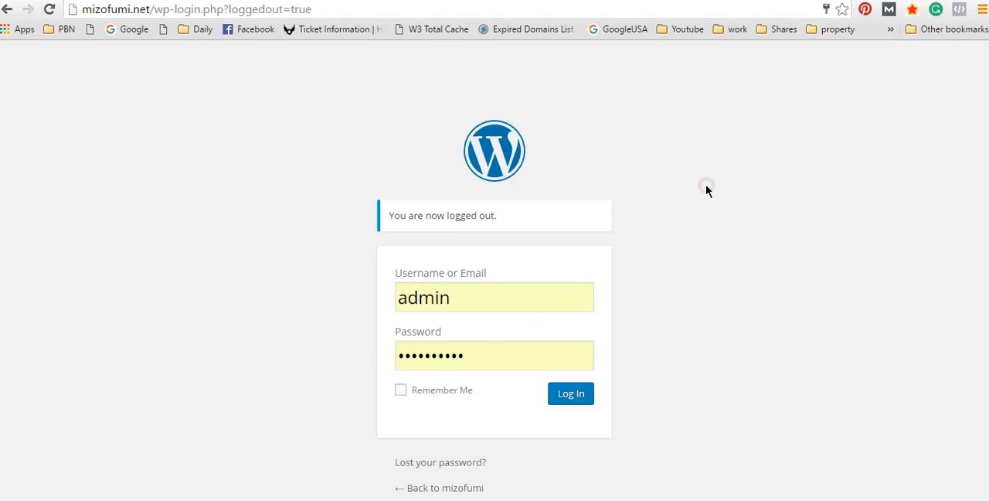
# Step: Shorten the login page address to mizofumi.net/wp-login and load it
pyautogui.moveTo(313, 9); pyautogui.dragTo(206, 10)
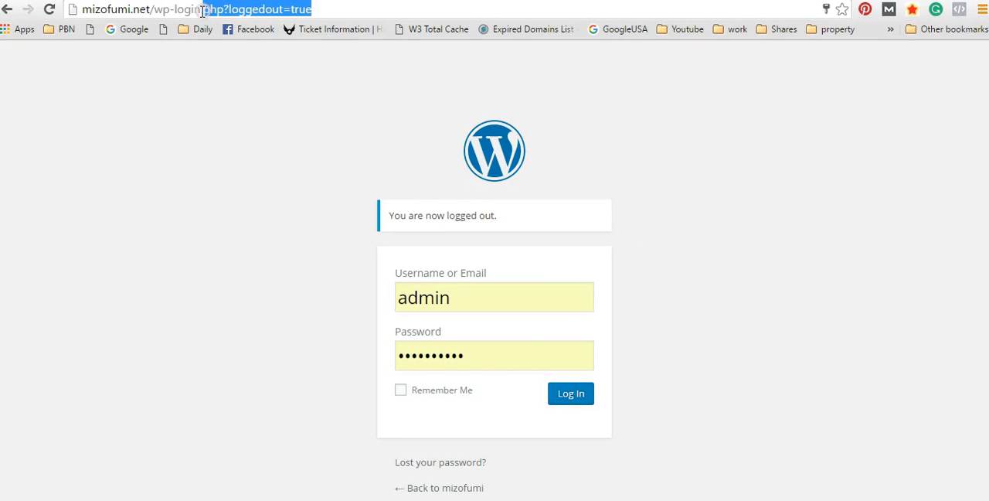
pyautogui.press('BackSpace')
pyautogui.press('BackSpace')
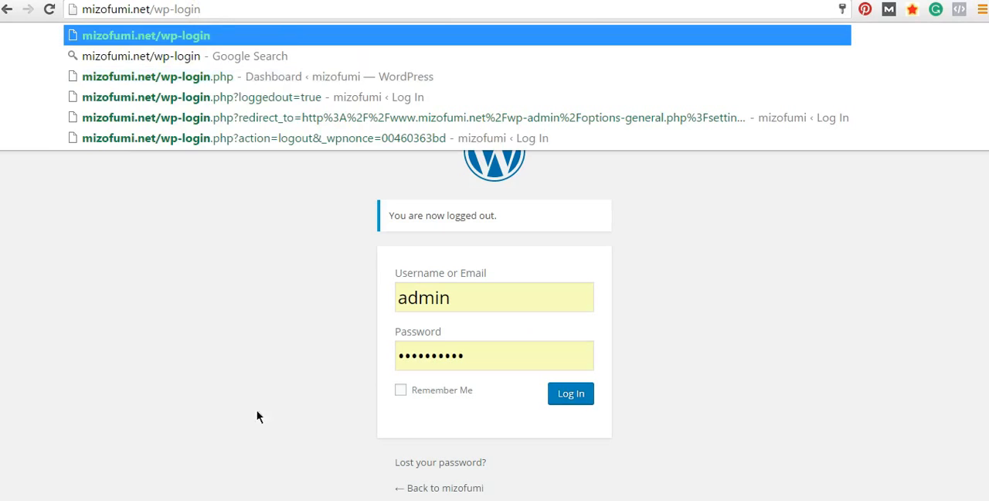
pyautogui.press('Return')
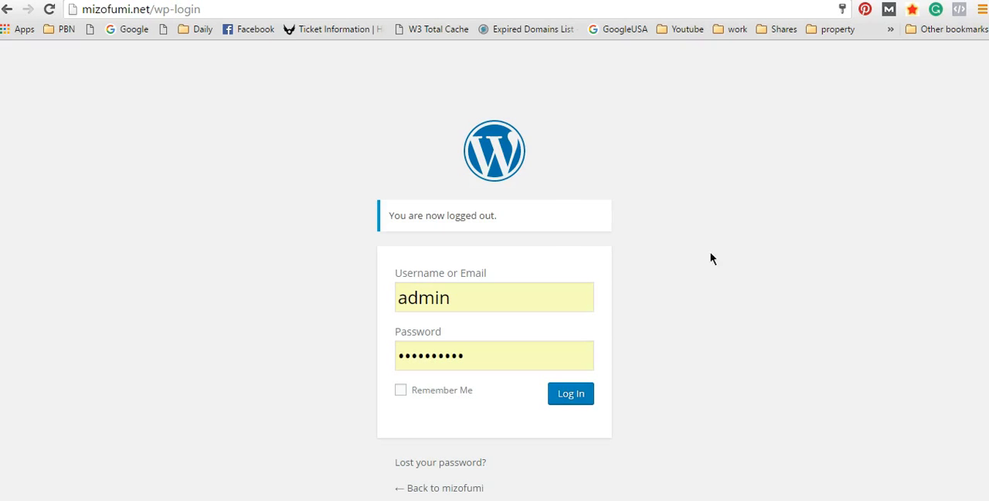
# Step: Log in to the site with the prefilled admin username and saved password
pyautogui.click(521, 292)
pyautogui.click(700, 289)
pyautogui.click(519, 360)
pyautogui.click(665, 369)
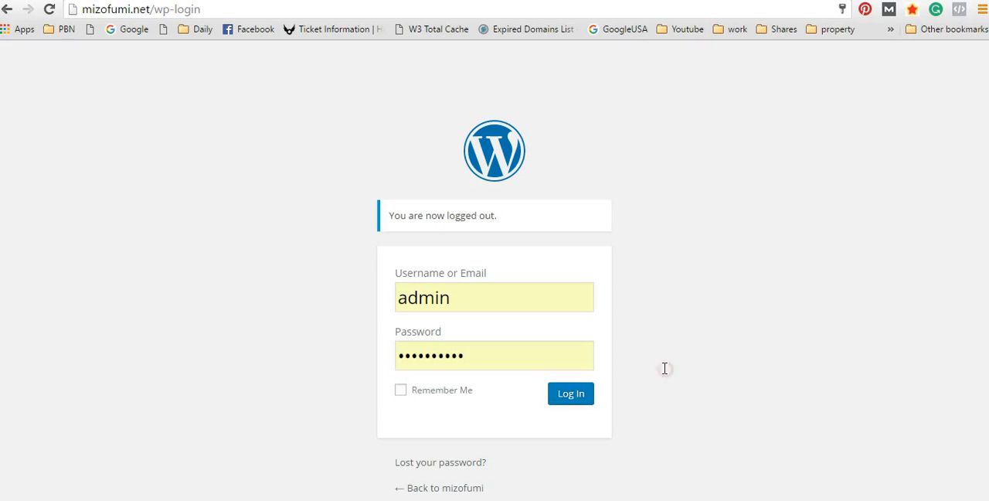
pyautogui.click(572, 394)
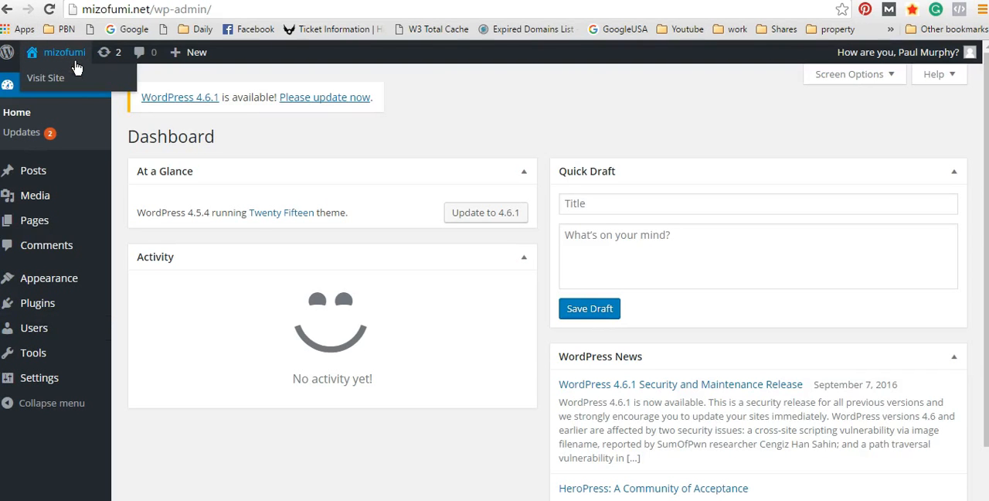
# Step: Open the page listing the site's installed themes
pyautogui.scroll(-1, 766, 160)
pyautogui.scroll(1, 765, 185)
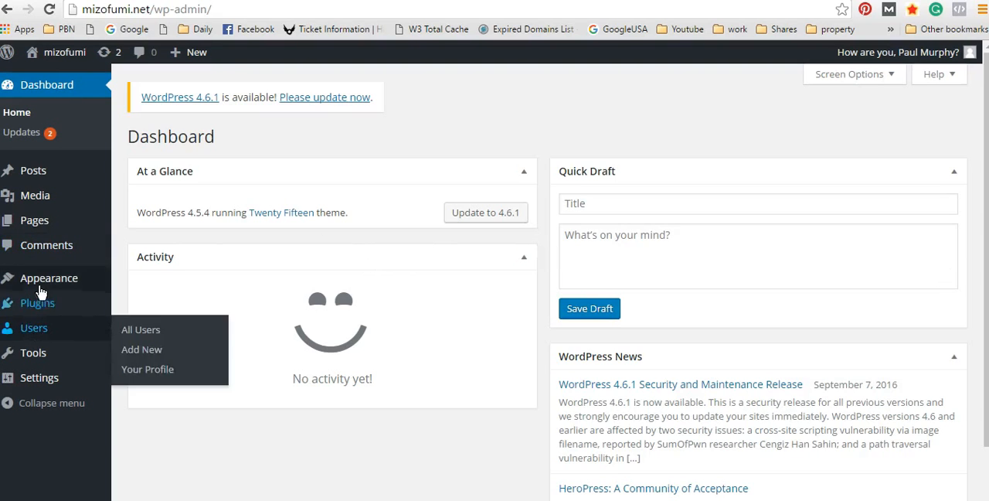
pyautogui.moveTo(40, 304)
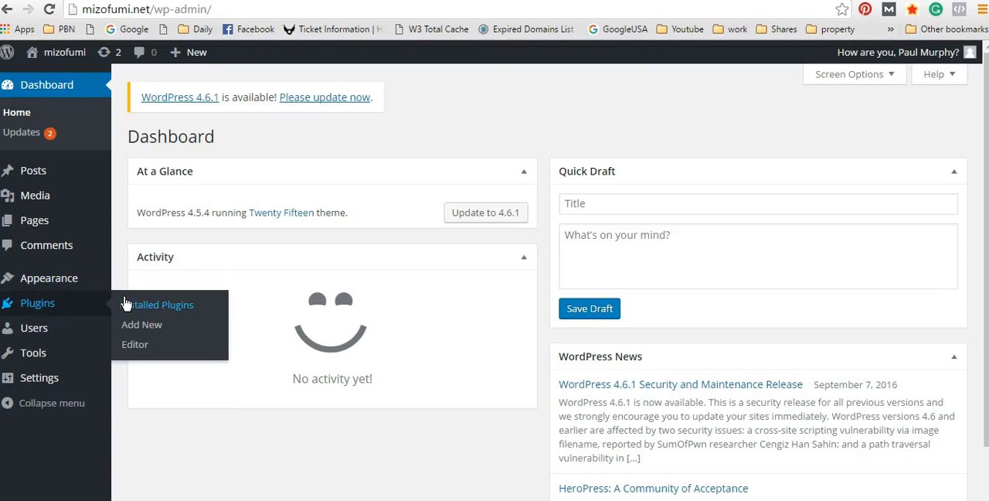
pyautogui.moveTo(53, 286)
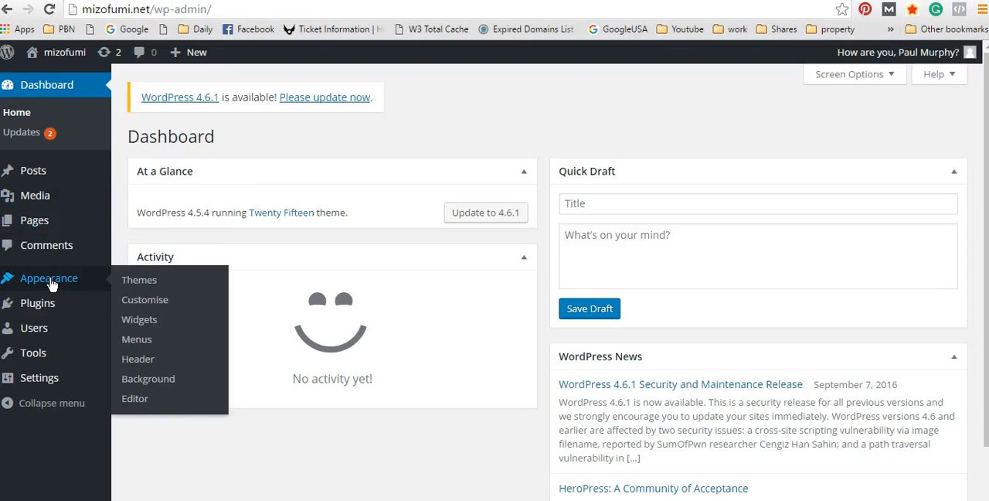
pyautogui.moveTo(88, 283)
pyautogui.click(154, 280)
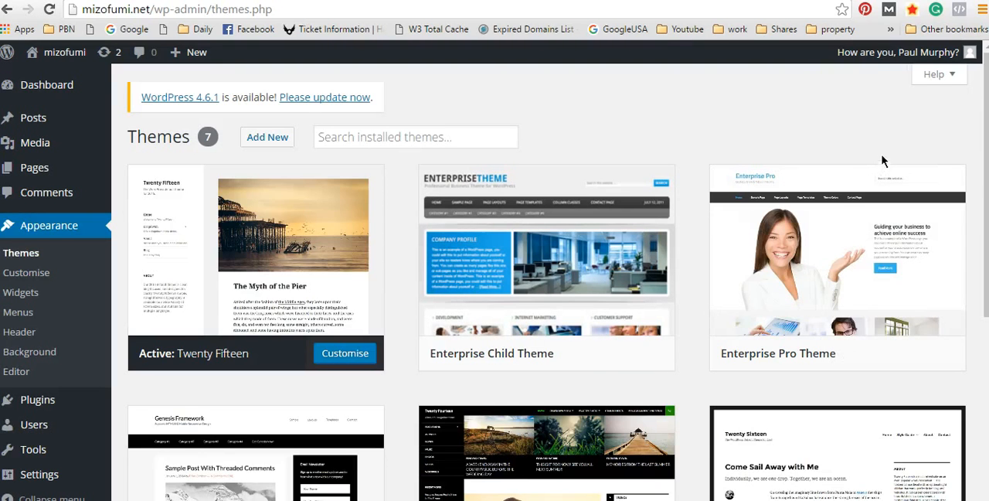
# Step: Look through the site's installed themes
pyautogui.scroll(-1, 880, 118)
pyautogui.scroll(-1, 880, 127)
pyautogui.scroll(1, 792, 317)
pyautogui.scroll(-1, 225, 259)
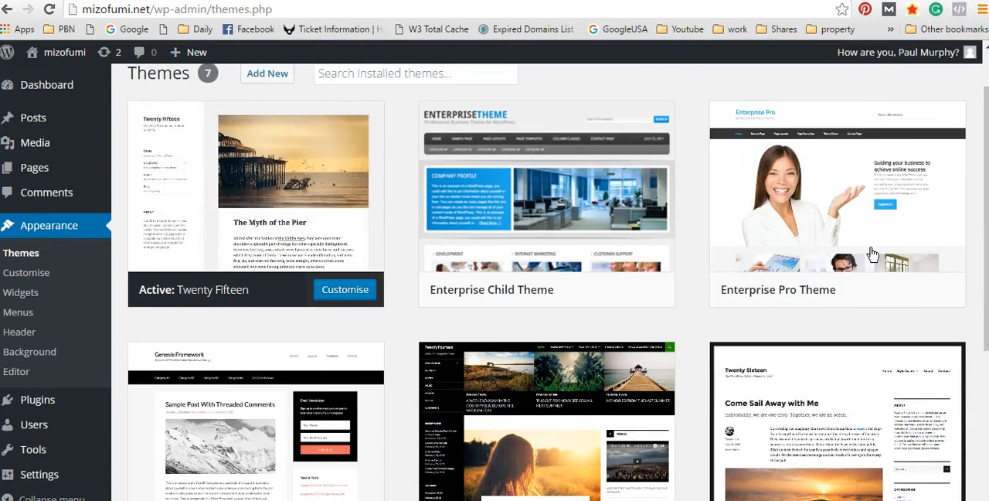
pyautogui.scroll(2, 873, 255)
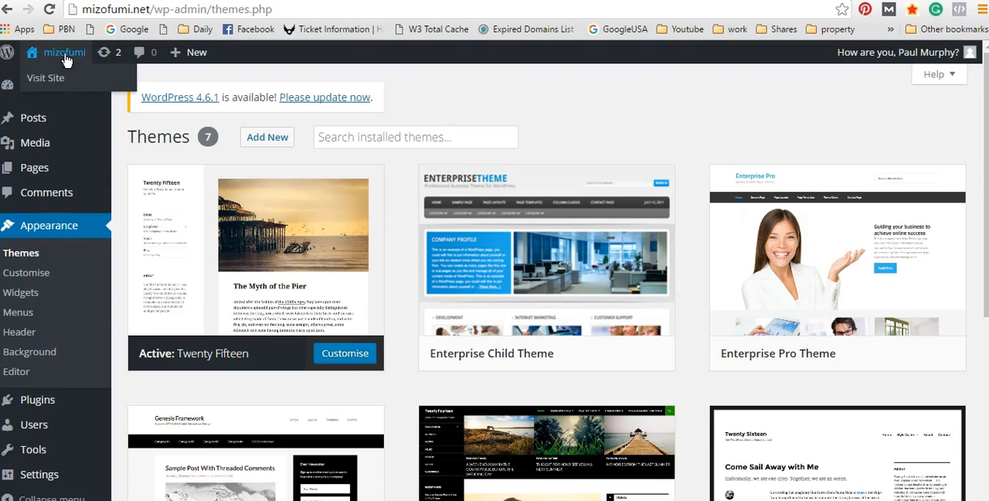
# Step: View the site's public front page, and return to the admin dashboard
pyautogui.moveTo(11, 56)
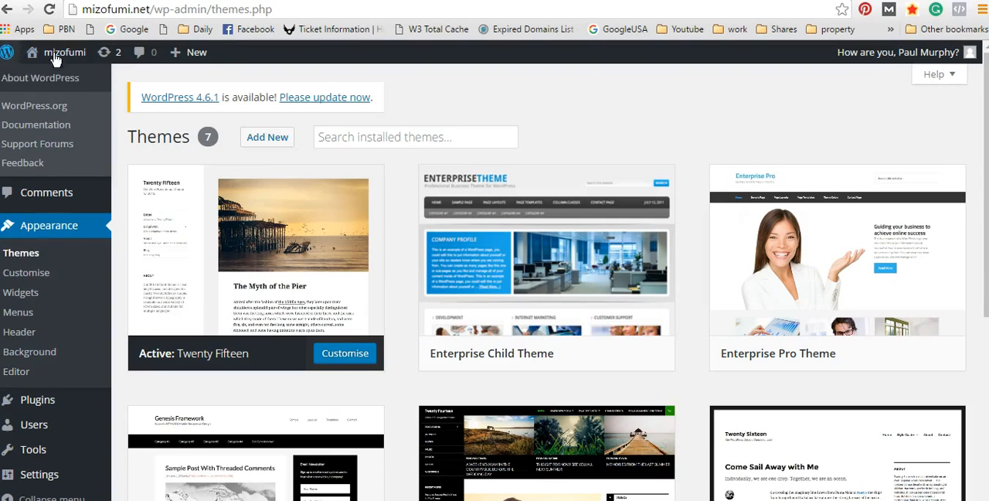
pyautogui.click(54, 58)
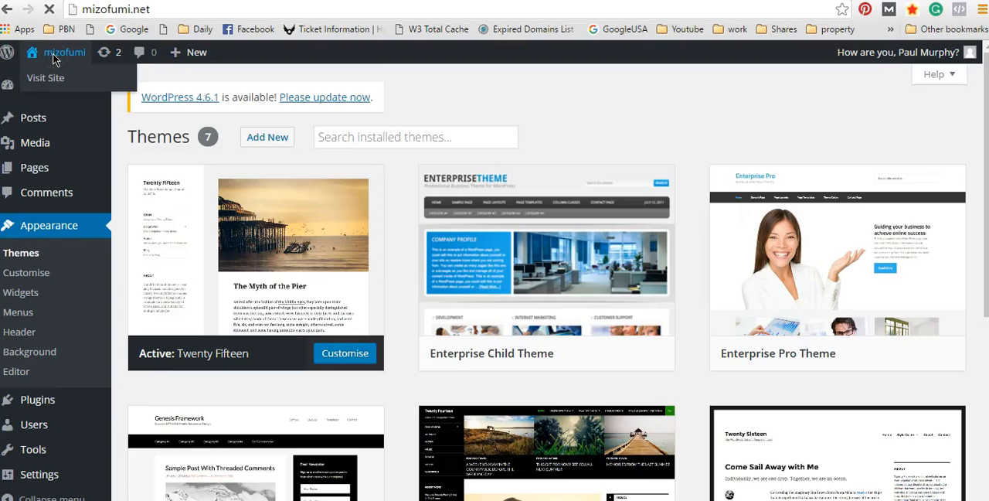
pyautogui.moveTo(54, 60)
pyautogui.click(52, 79)
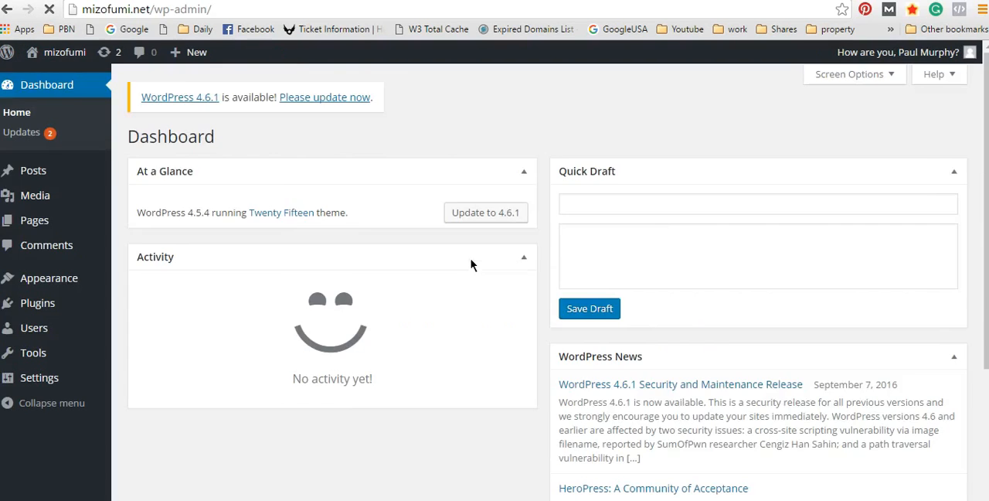
# Step: Go back to the installed themes and open the page for adding new themes
pyautogui.moveTo(62, 291)
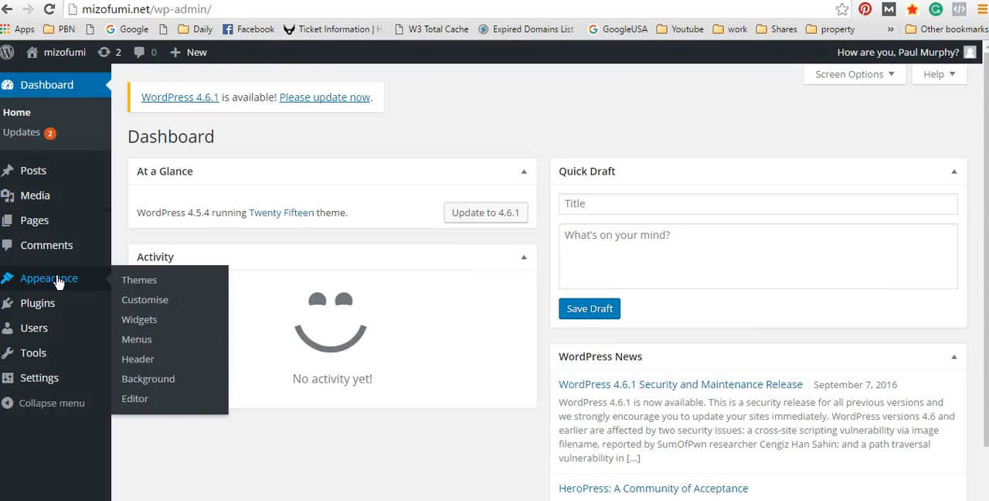
pyautogui.click(149, 289)
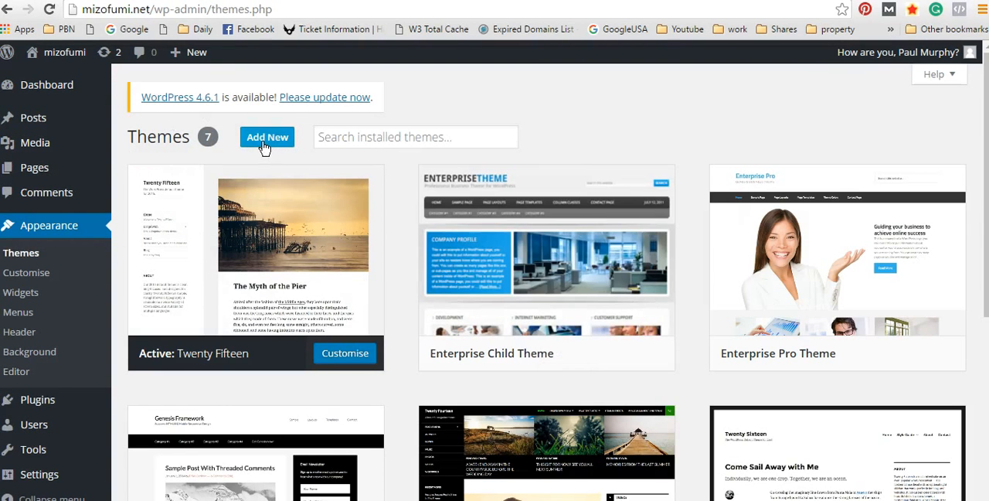
pyautogui.click(263, 144)
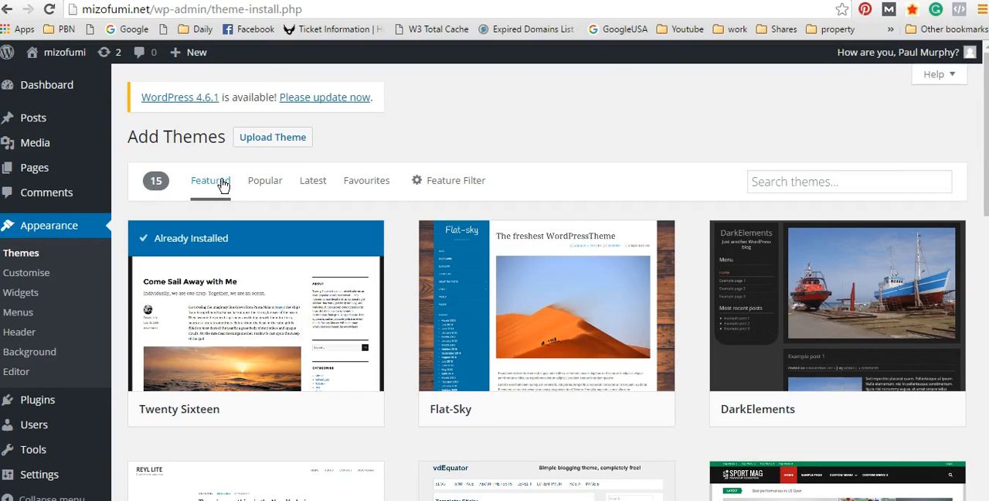
# Step: Look over the featured themes and switch the theme list to the latest ones
pyautogui.scroll(-3, 797, 244)
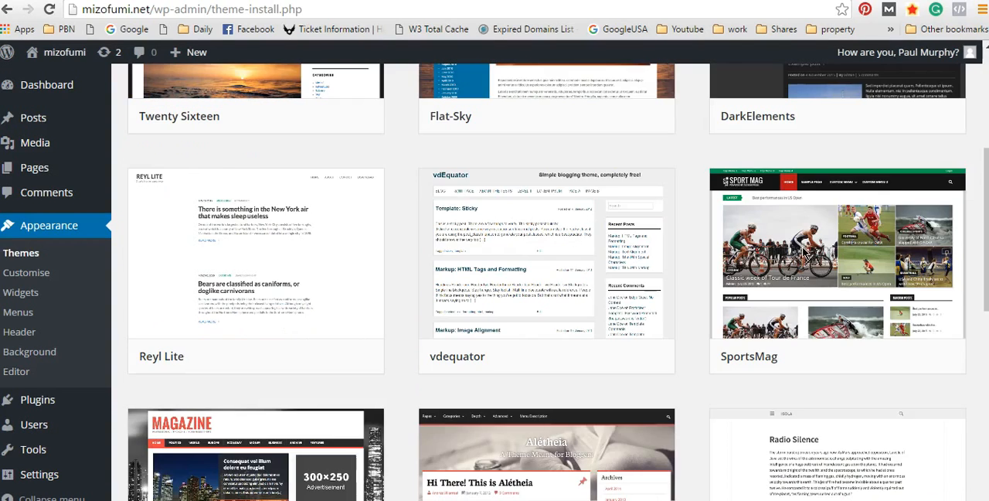
pyautogui.scroll(4, 828, 260)
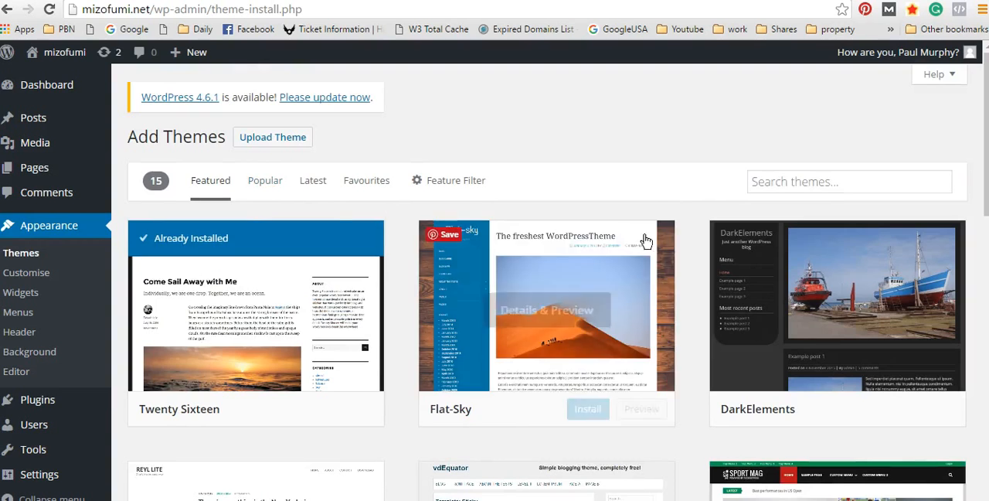
pyautogui.click(312, 184)
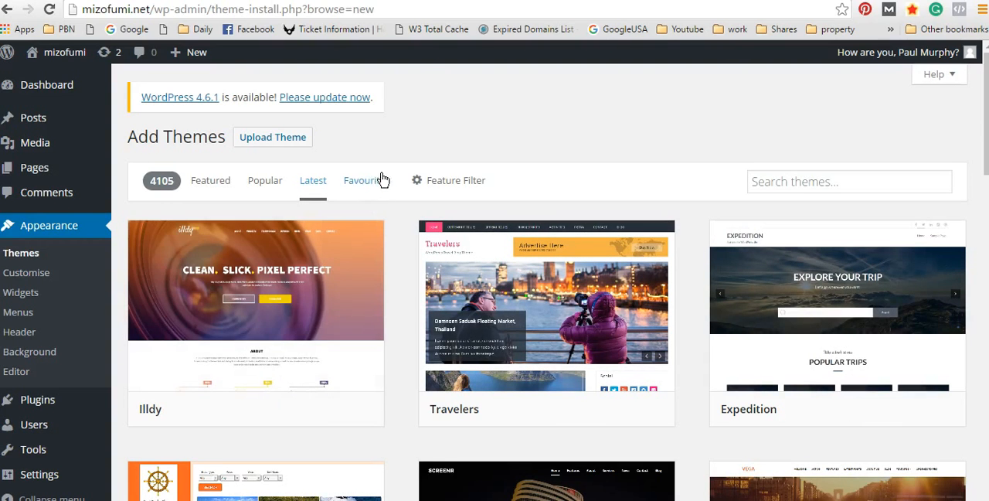
# Step: Switch the theme list to the popular themes and skim through it
pyautogui.click(260, 187)
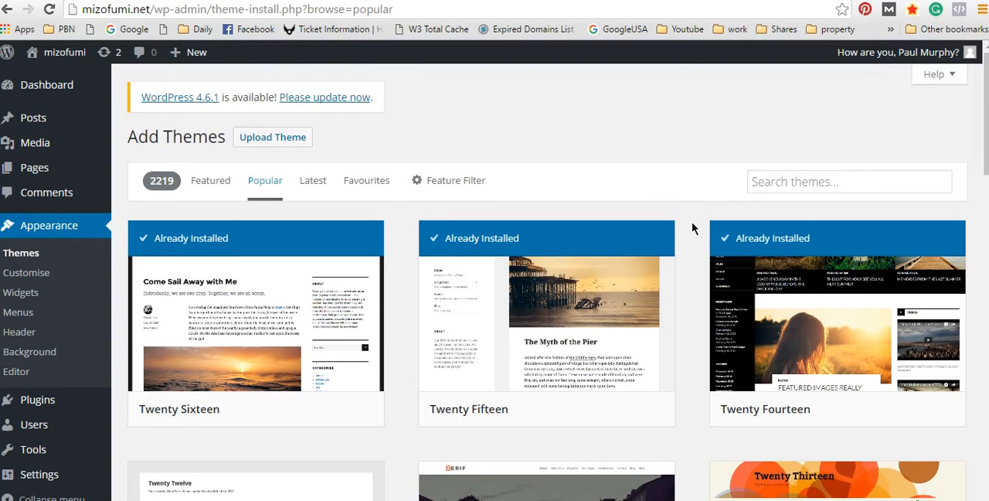
pyautogui.scroll(-5, 692, 224)
pyautogui.scroll(-4, 706, 232)
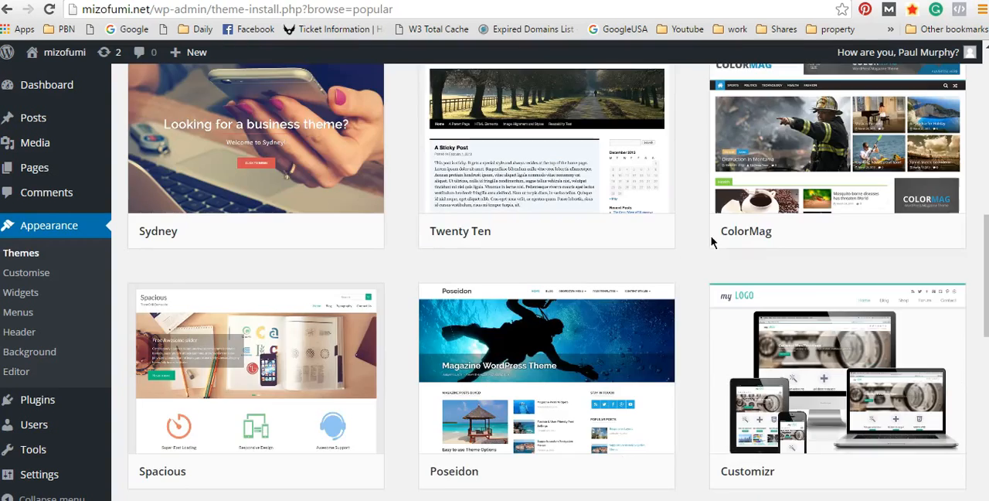
pyautogui.scroll(-1, 984, 325)
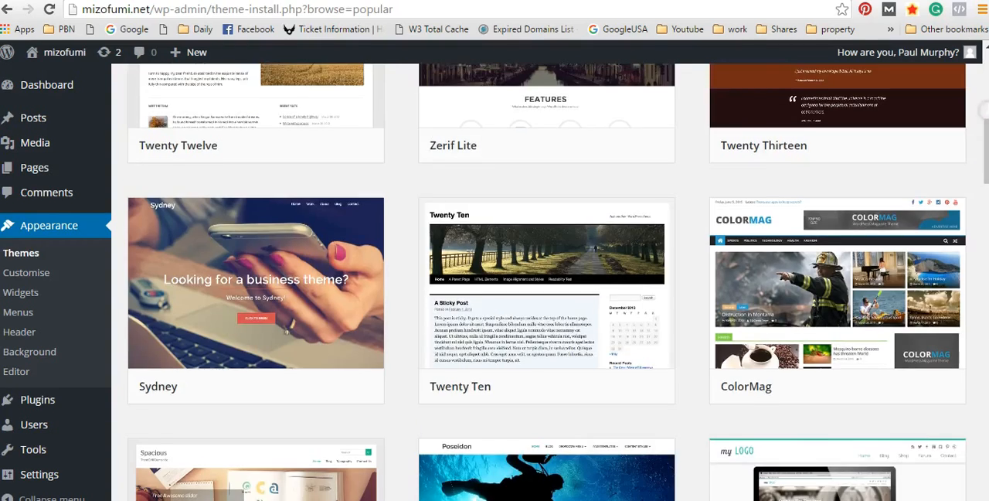
pyautogui.click(986, 111)
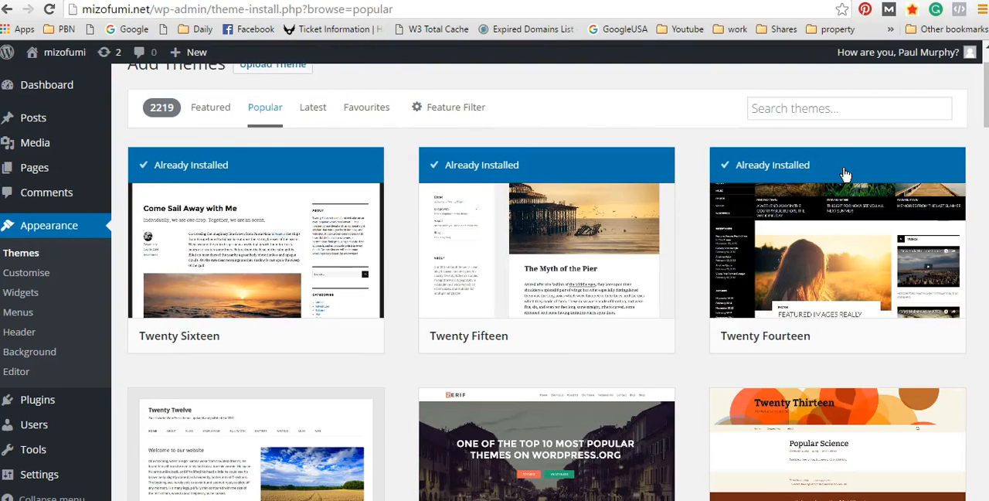
pyautogui.scroll(1, 846, 174)
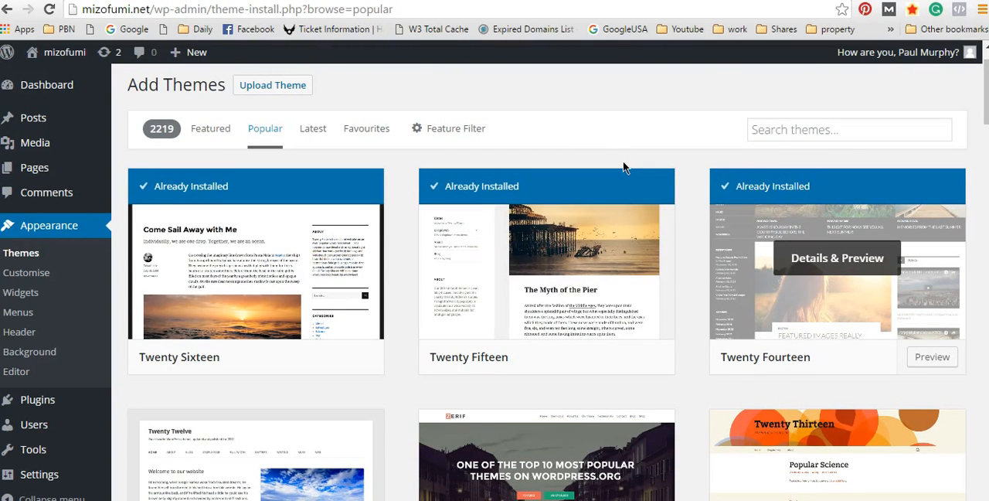
pyautogui.scroll(1, 623, 167)
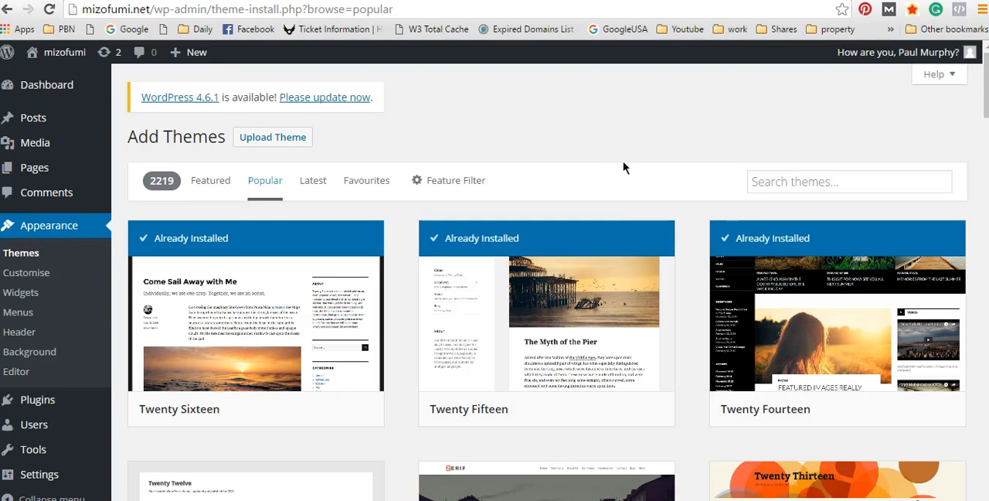
# Step: Compare the designs of the popular themes, including Sydney, Spacious and ColorMag, to find a suitable one for the site
pyautogui.scroll(-1, 650, 178)
pyautogui.scroll(-1, 726, 217)
pyautogui.scroll(2, 669, 239)
pyautogui.scroll(-2, 691, 242)
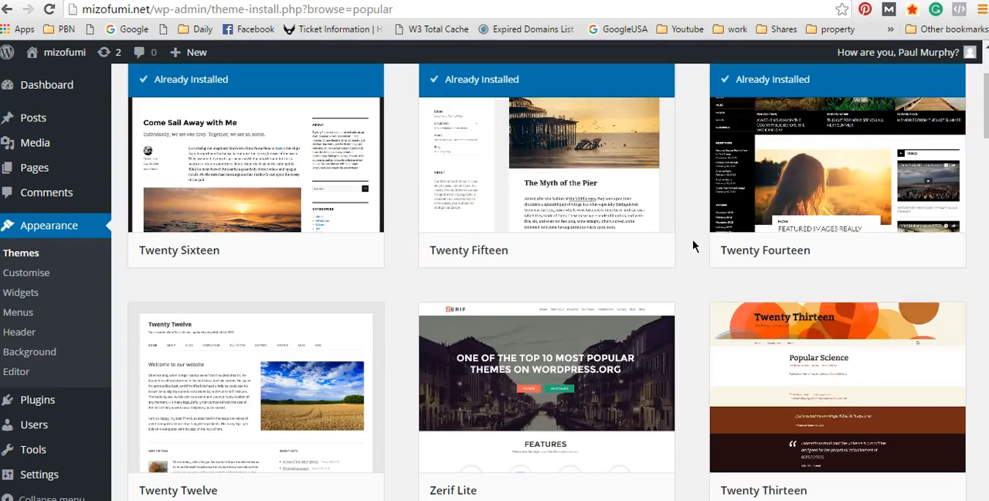
pyautogui.scroll(2, 692, 239)
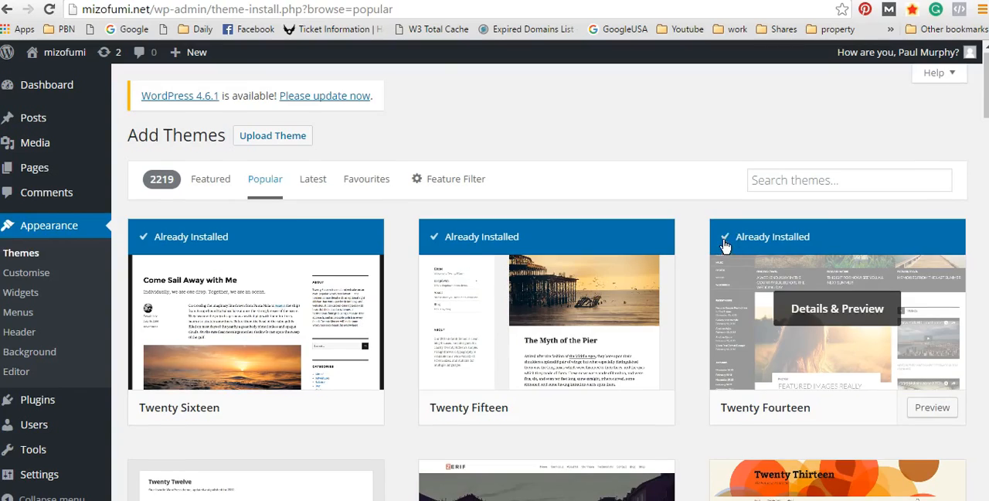
pyautogui.scroll(-6, 727, 239)
pyautogui.scroll(2, 729, 236)
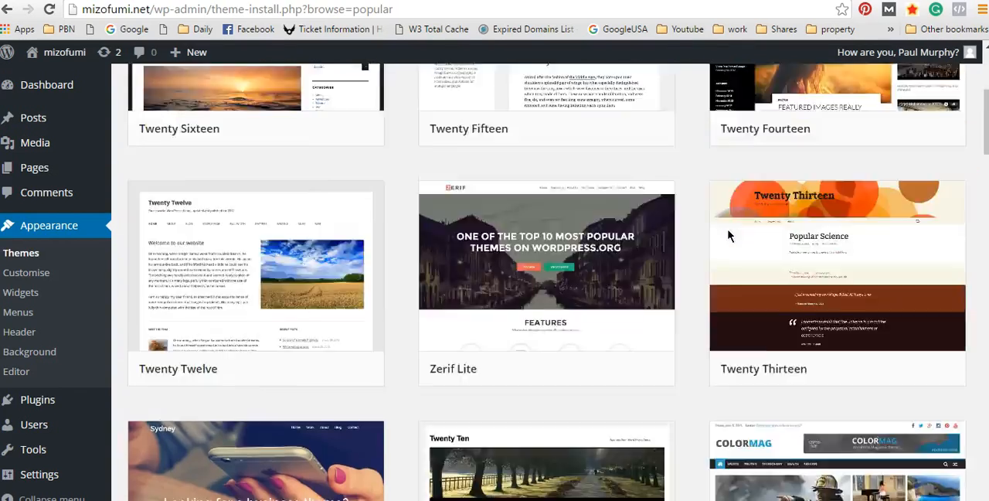
pyautogui.scroll(2, 730, 224)
pyautogui.scroll(-6, 734, 243)
pyautogui.scroll(-1, 734, 241)
pyautogui.scroll(-2, 779, 227)
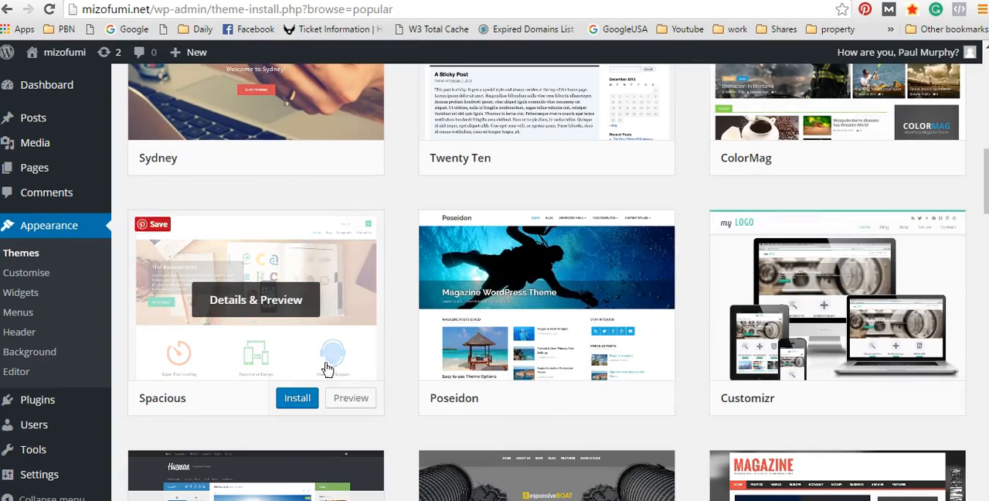
pyautogui.scroll(2, 773, 232)
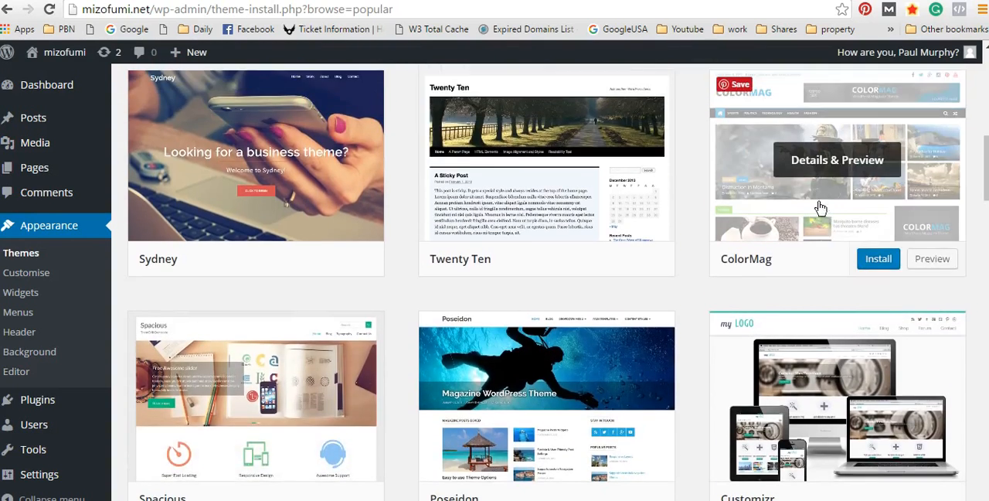
pyautogui.scroll(10, 392, 266)
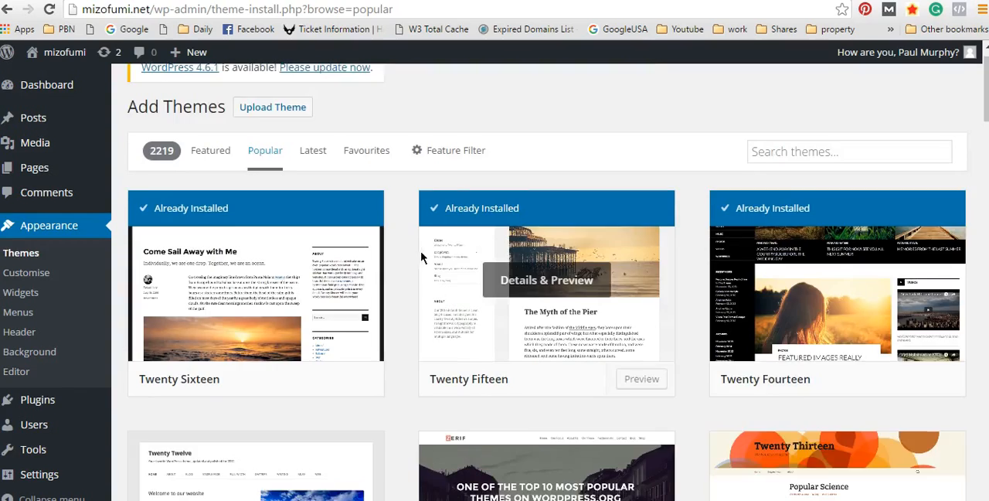
pyautogui.scroll(-6, 421, 257)
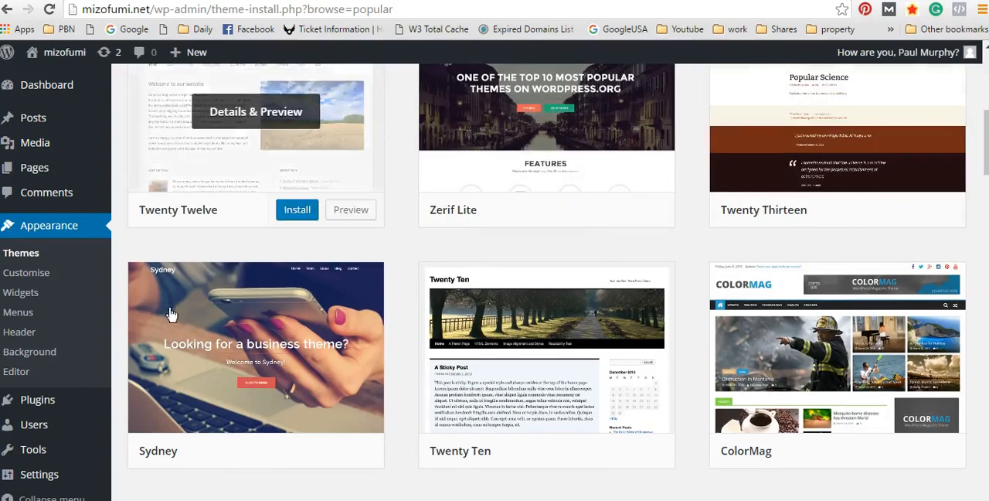
# Step: Compare the popular themes again and open the preview of the Spacious theme
pyautogui.scroll(1, 329, 153)
pyautogui.scroll(1, 316, 166)
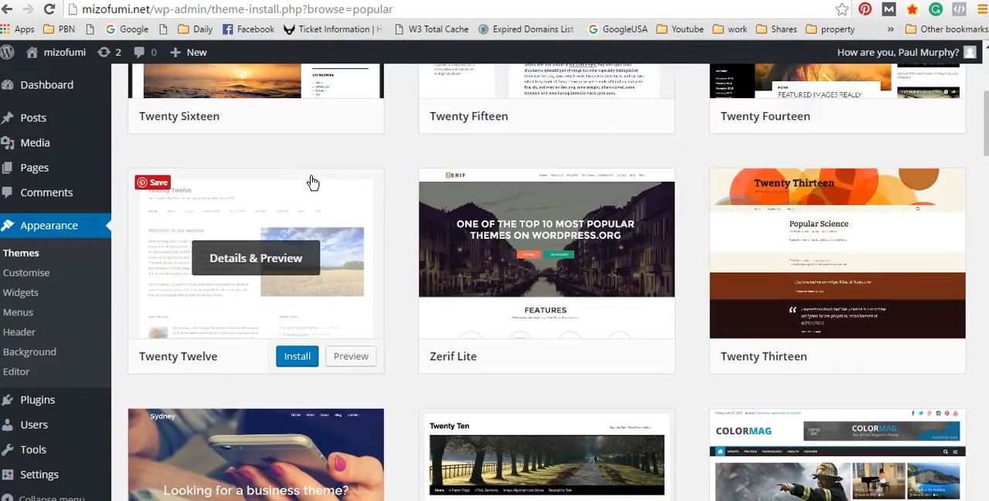
pyautogui.scroll(-7, 314, 183)
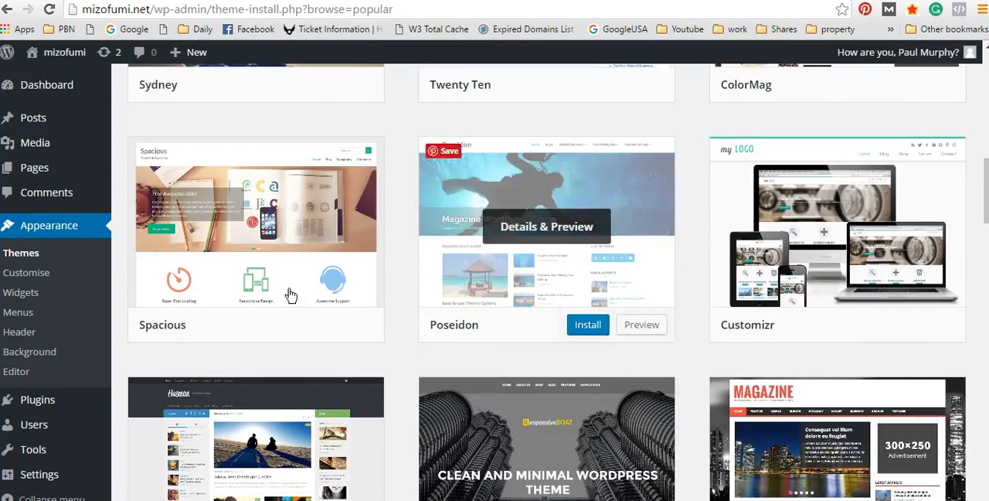
pyautogui.click(352, 326)
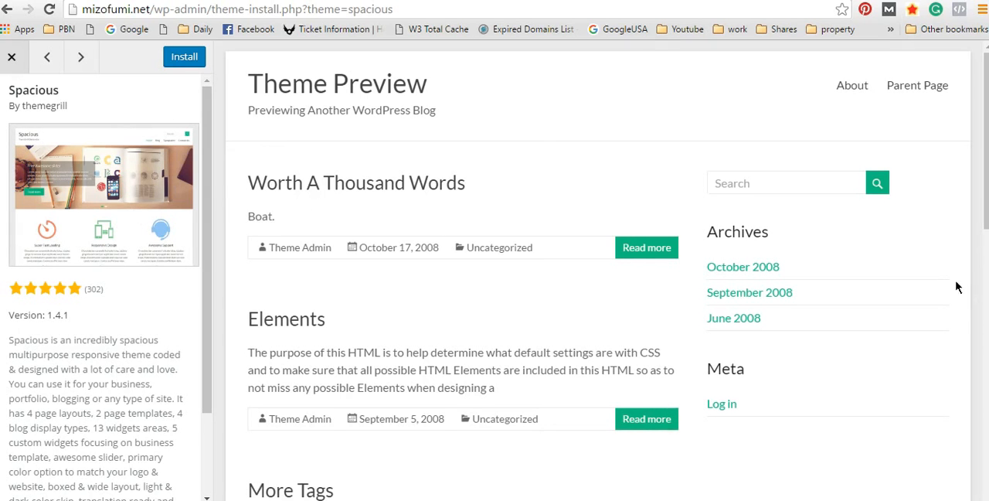
# Step: Examine the Spacious preview's page layout and its theme author
pyautogui.scroll(-3, 670, 337)
pyautogui.scroll(3, 670, 340)
pyautogui.scroll(-1, 702, 334)
pyautogui.scroll(1, 551, 317)
pyautogui.moveTo(83, 108); pyautogui.dragTo(21, 106)
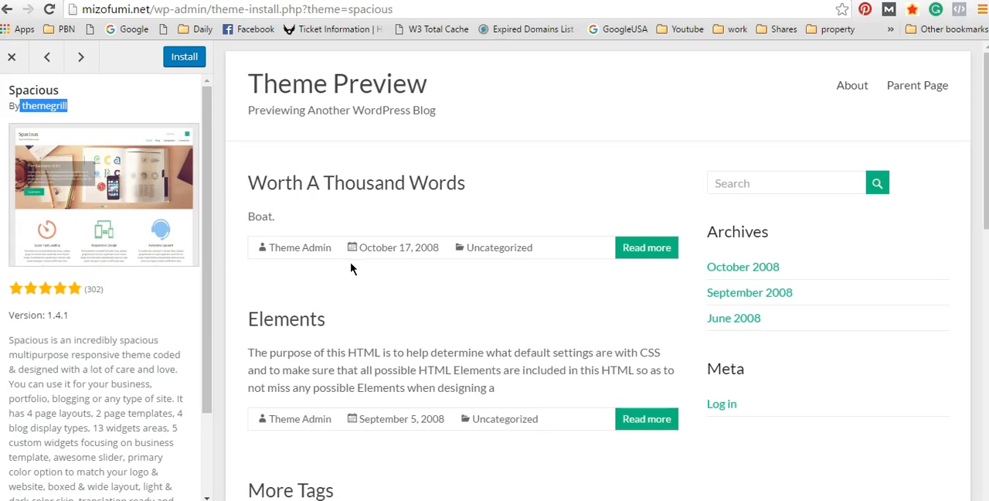
pyautogui.scroll(-3, 469, 258)
pyautogui.scroll(3, 472, 257)
pyautogui.click(601, 114)
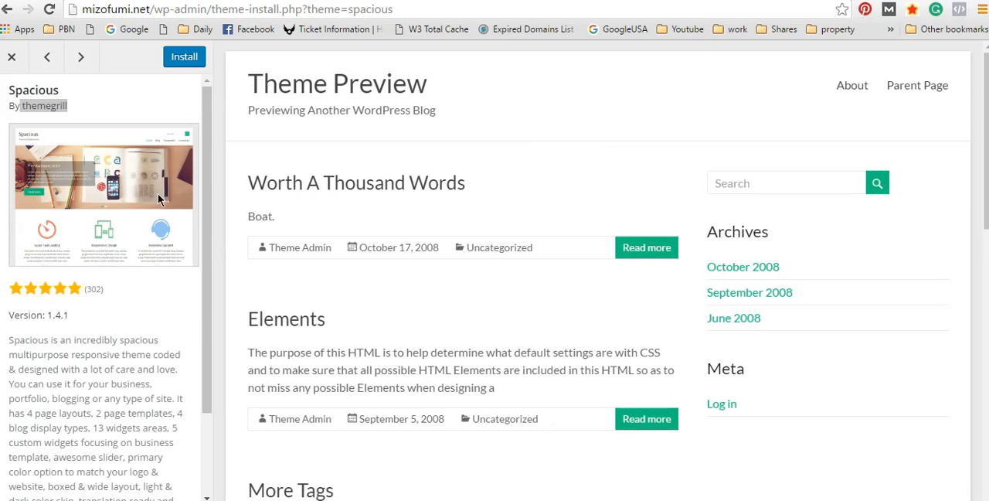
# Step: Preview the Poseidon and Customizr themes and look through Customizr's sample page
pyautogui.click(81, 57)
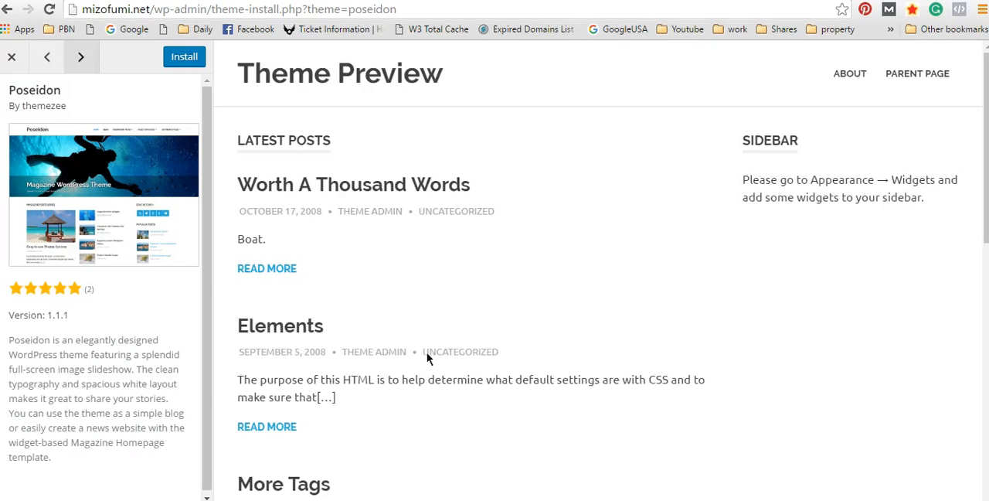
pyautogui.click(84, 58)
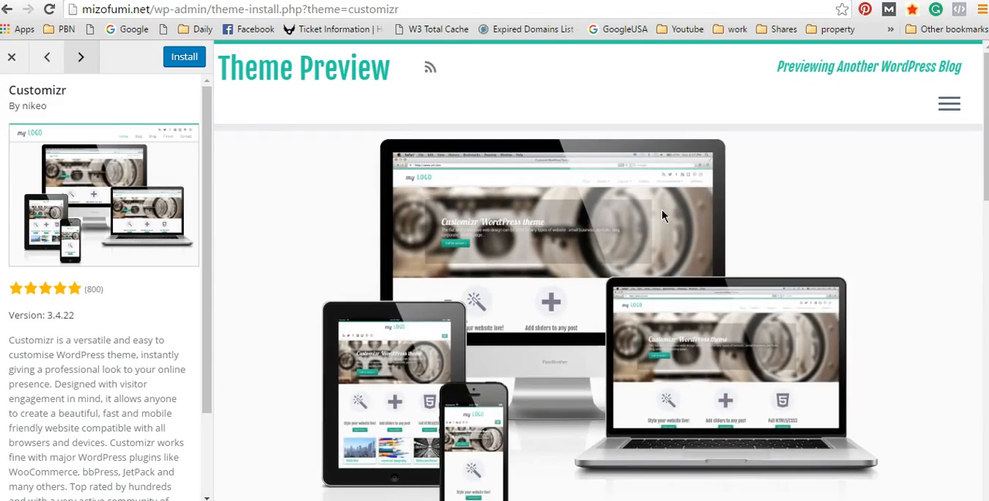
pyautogui.scroll(-2, 851, 262)
pyautogui.scroll(-5, 850, 266)
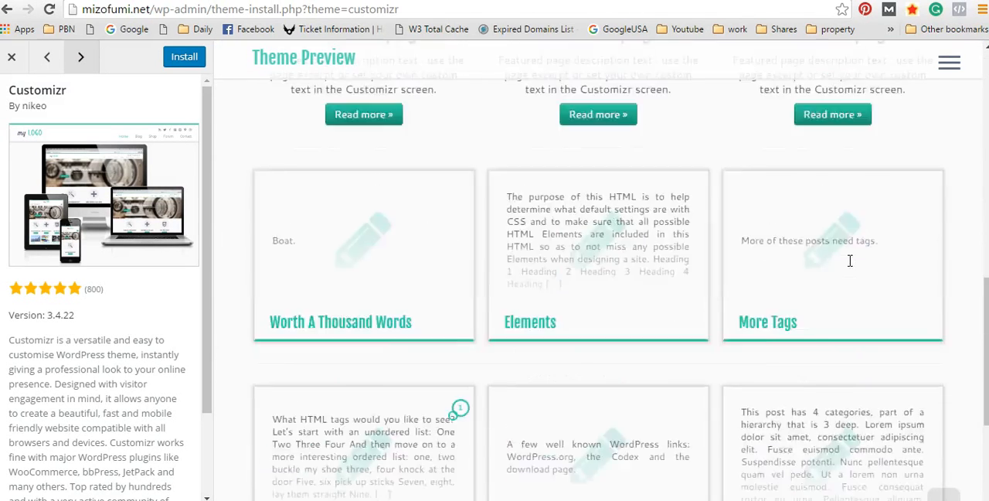
pyautogui.scroll(7, 850, 267)
pyautogui.scroll(3, 851, 260)
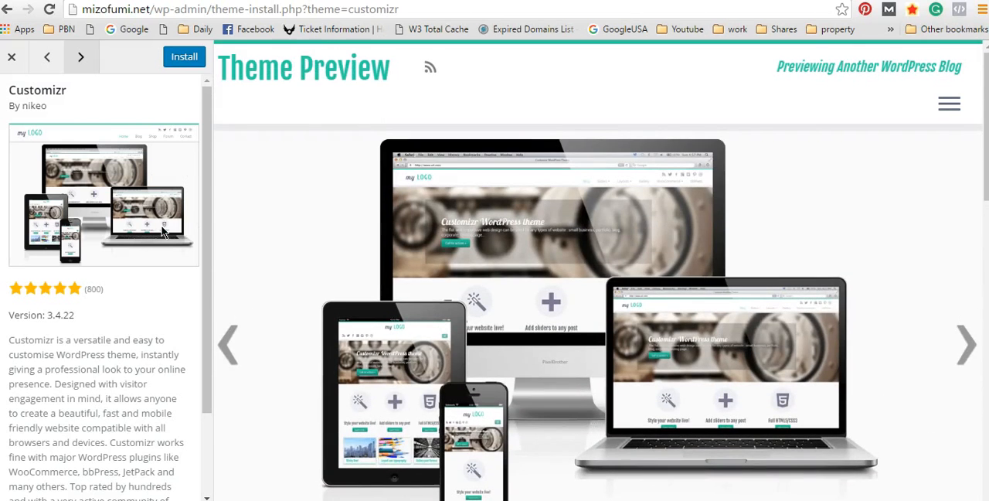
# Step: Continue through the theme previews from Hueman past MH Magazine lite to Oblique, and examine Oblique's sample page
pyautogui.click(80, 56)
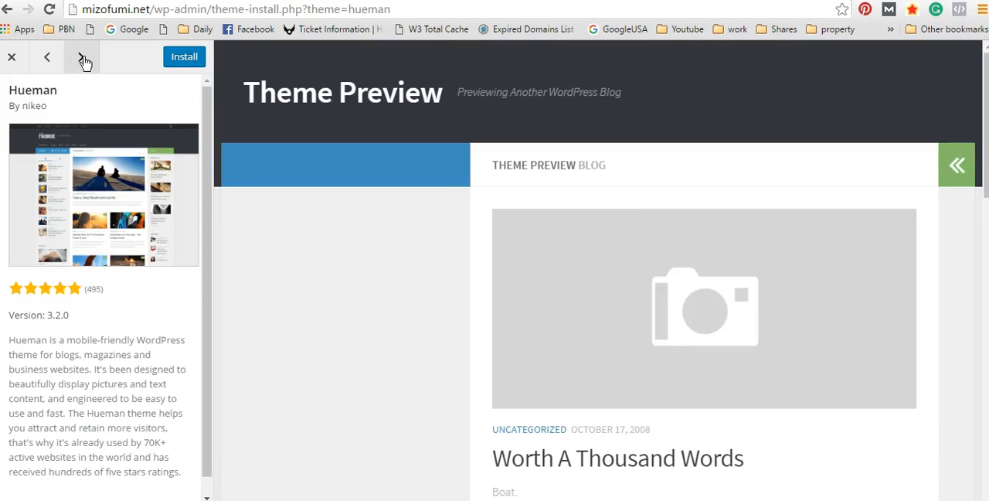
pyautogui.click(81, 58)
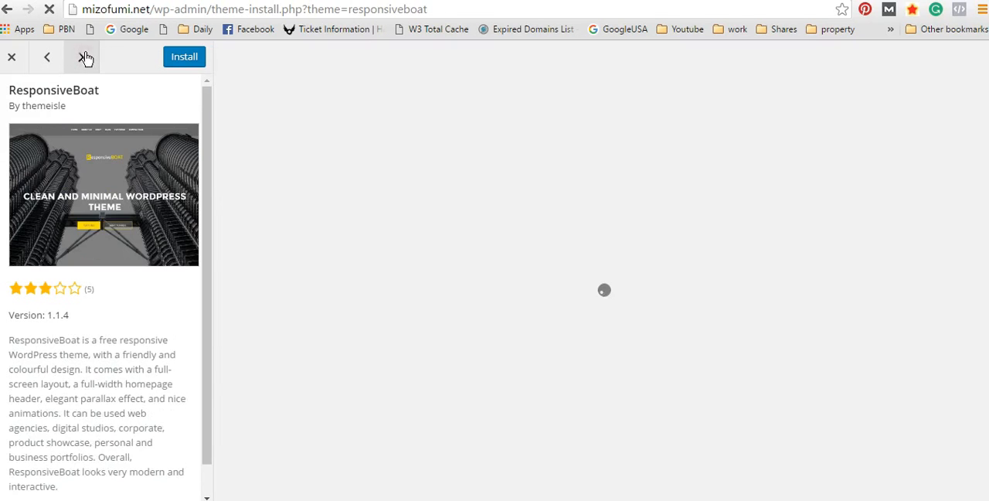
pyautogui.click(82, 58)
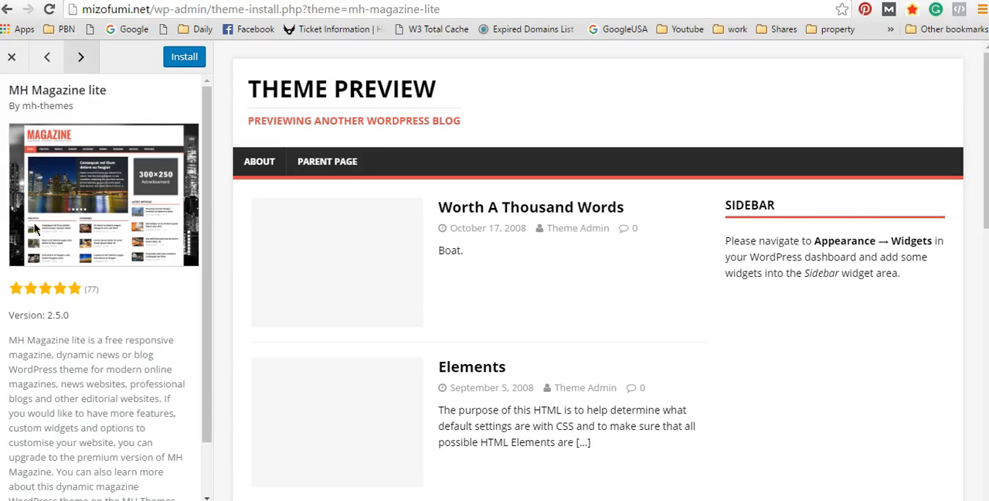
pyautogui.click(81, 57)
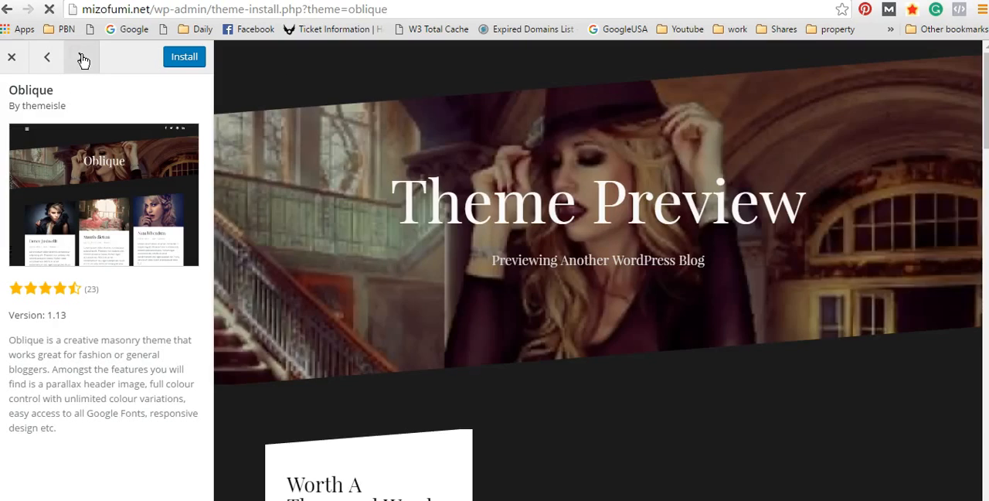
pyautogui.scroll(-8, 677, 230)
pyautogui.scroll(8, 706, 240)
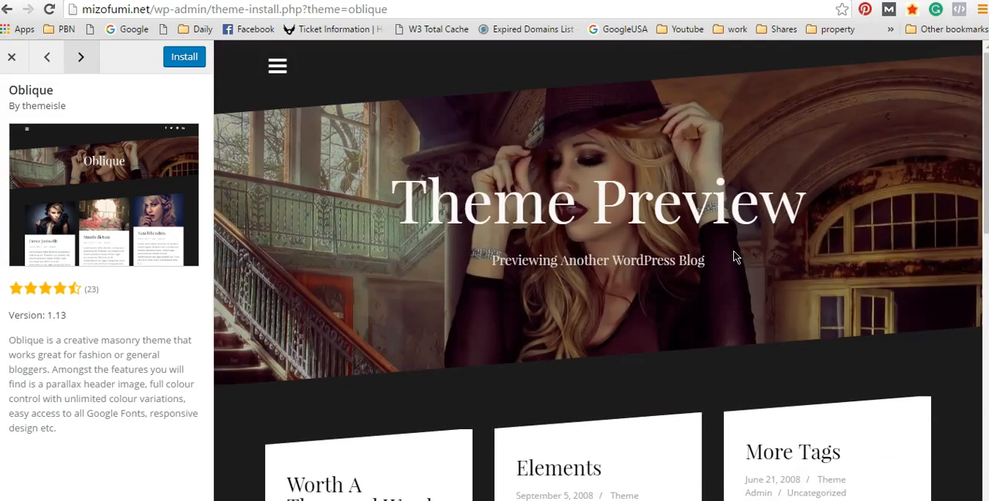
# Step: Preview the Sela theme and examine its header, posts and sidebar layout
pyautogui.click(82, 58)
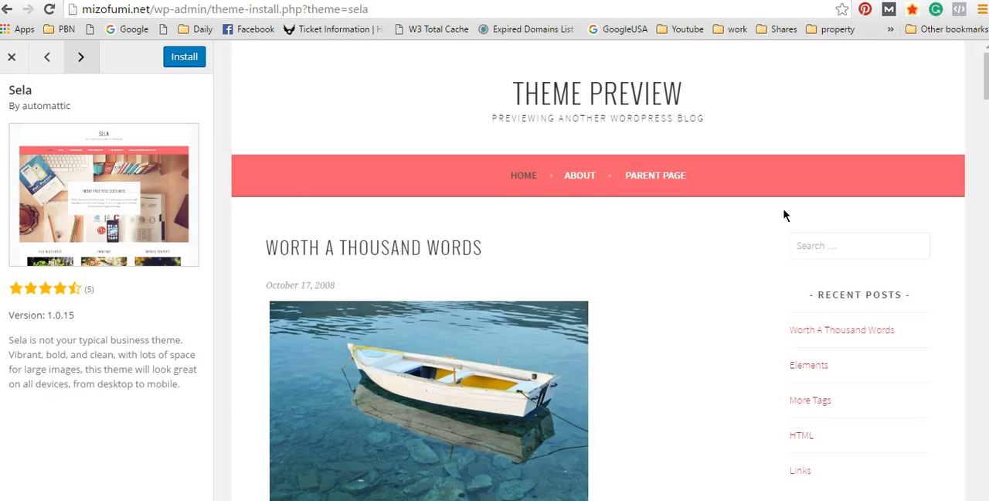
pyautogui.scroll(-3, 786, 214)
pyautogui.scroll(3, 660, 221)
pyautogui.scroll(-2, 520, 368)
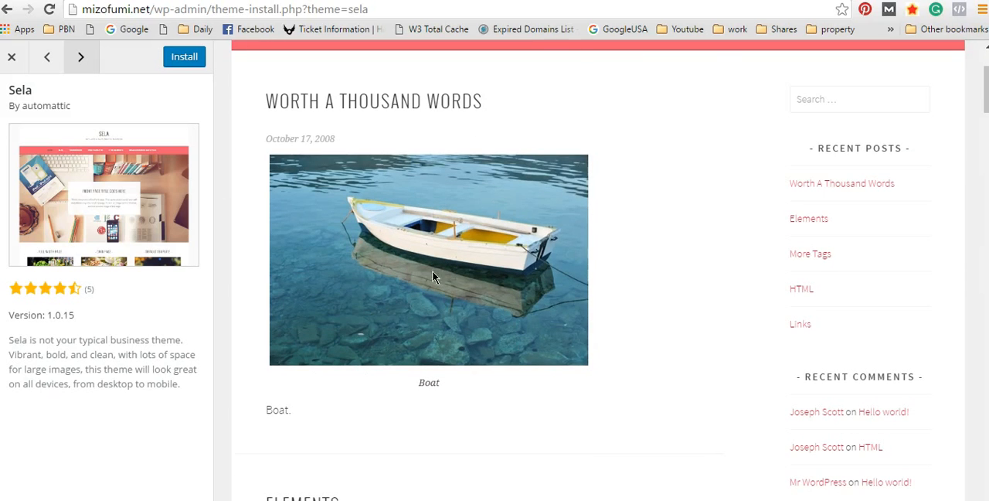
pyautogui.scroll(2, 716, 196)
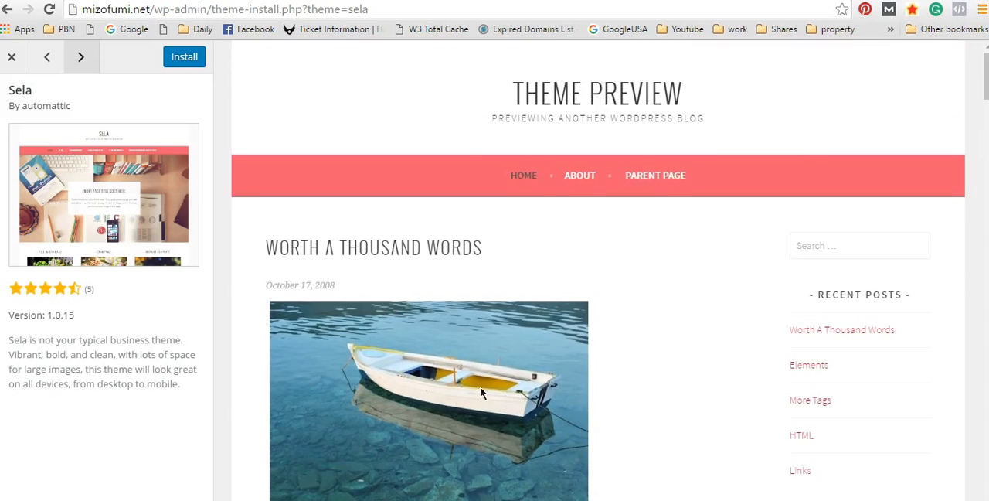
pyautogui.scroll(-2, 487, 386)
# Step: Preview the Lovecraft theme's page and continue through Amadeus, Magnus and Flat to ZBlackbeard
pyautogui.click(81, 59)
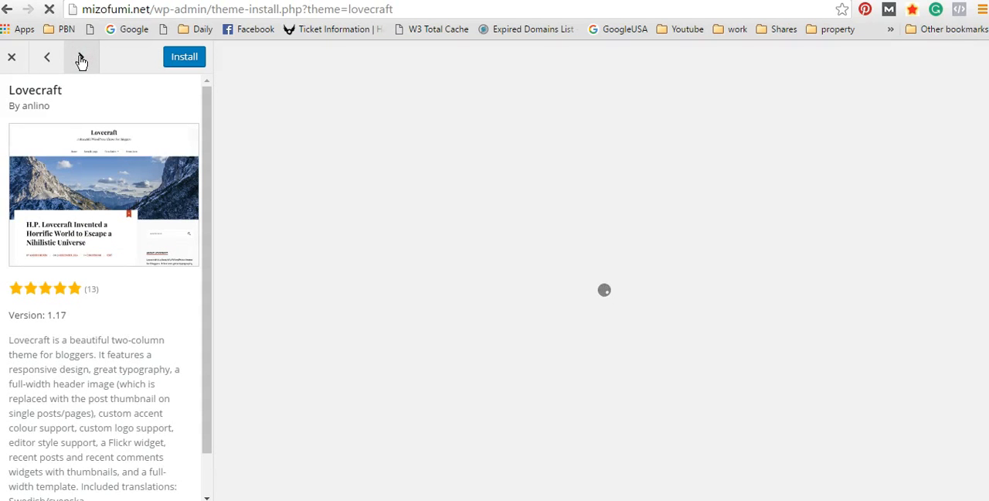
pyautogui.scroll(-6, 634, 197)
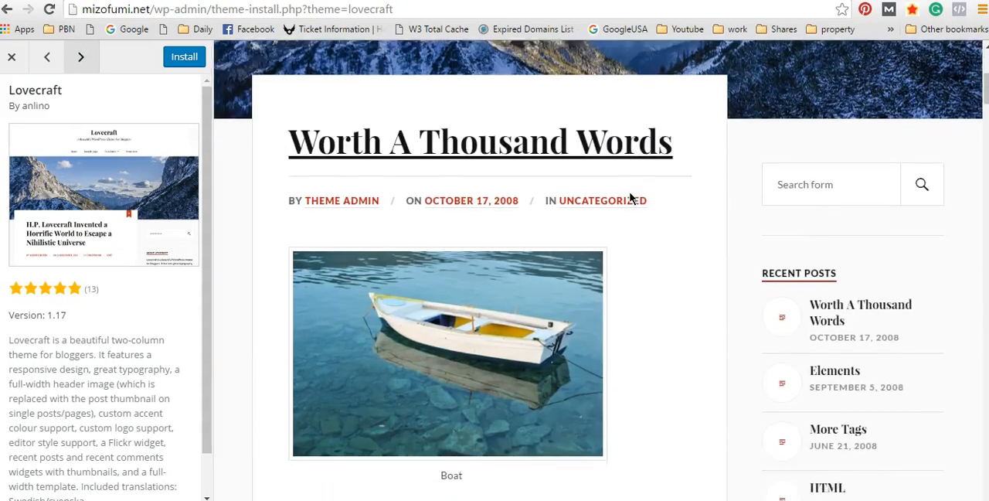
pyautogui.click(82, 60)
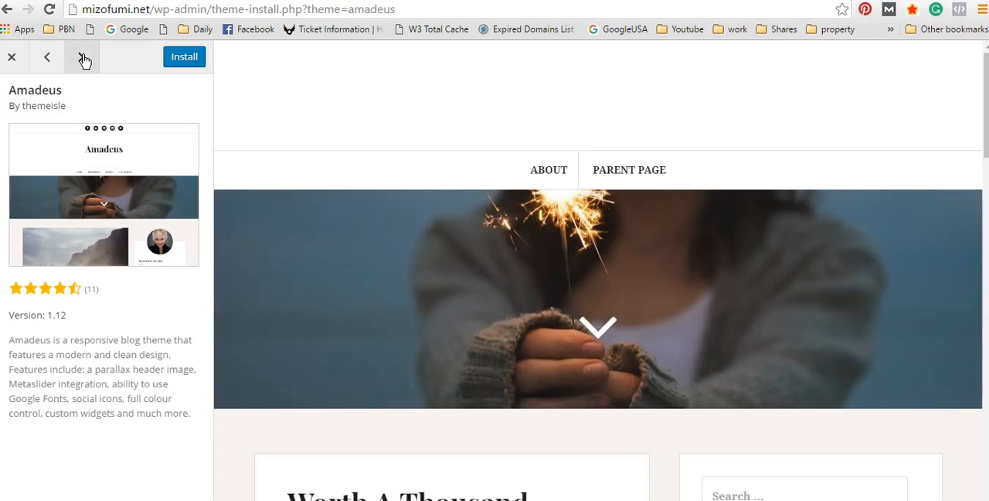
pyautogui.click(83, 59)
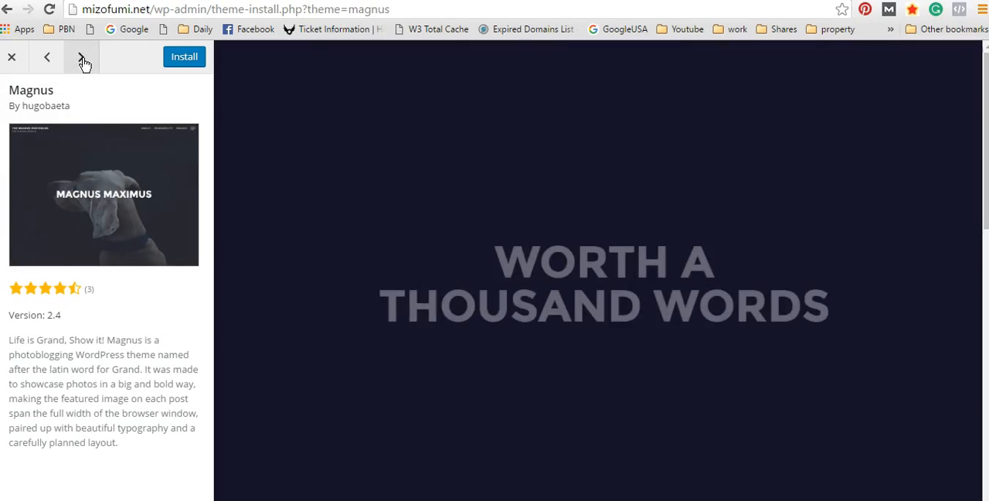
pyautogui.click(83, 60)
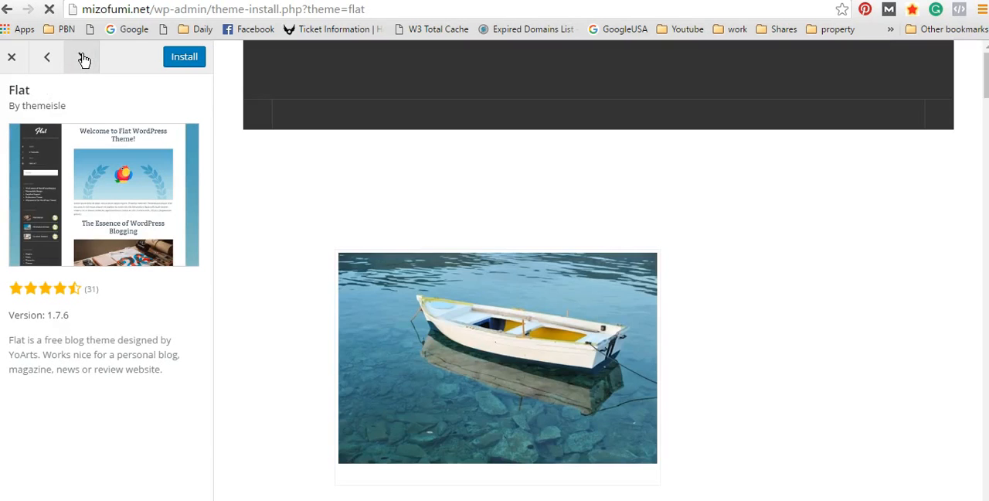
pyautogui.click(83, 60)
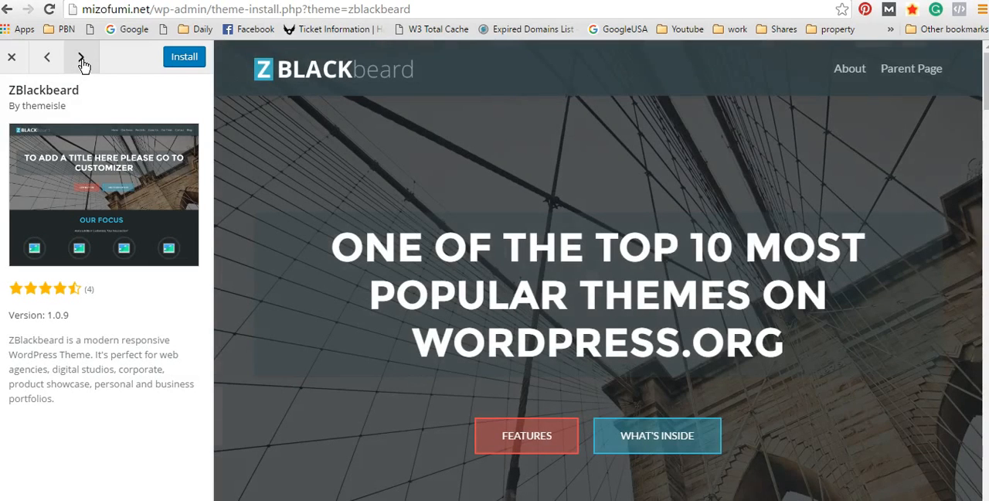
# Step: Browse the previews following ZBlackbeard, including Oria, Untitled, SoSimple, Rookie, RokoPhoto Lite and TecBlogger
pyautogui.click(85, 65)
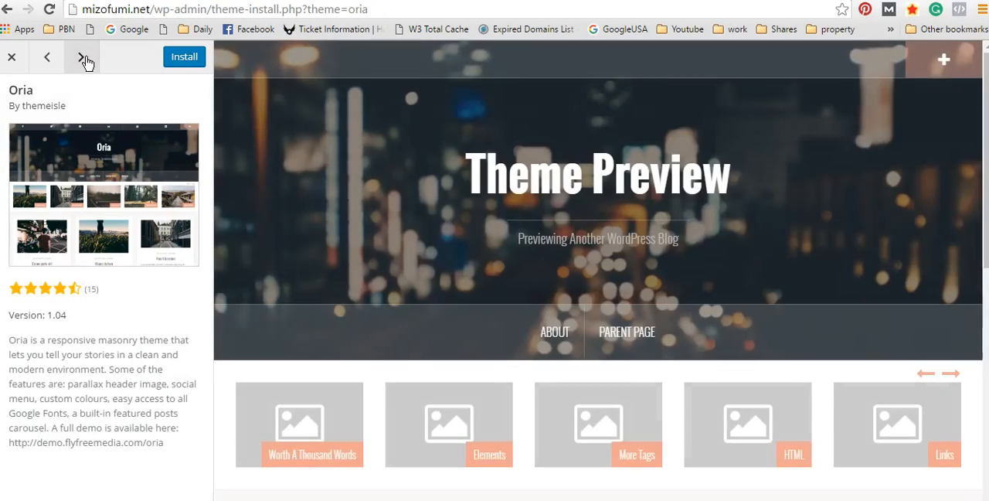
pyautogui.click(85, 58)
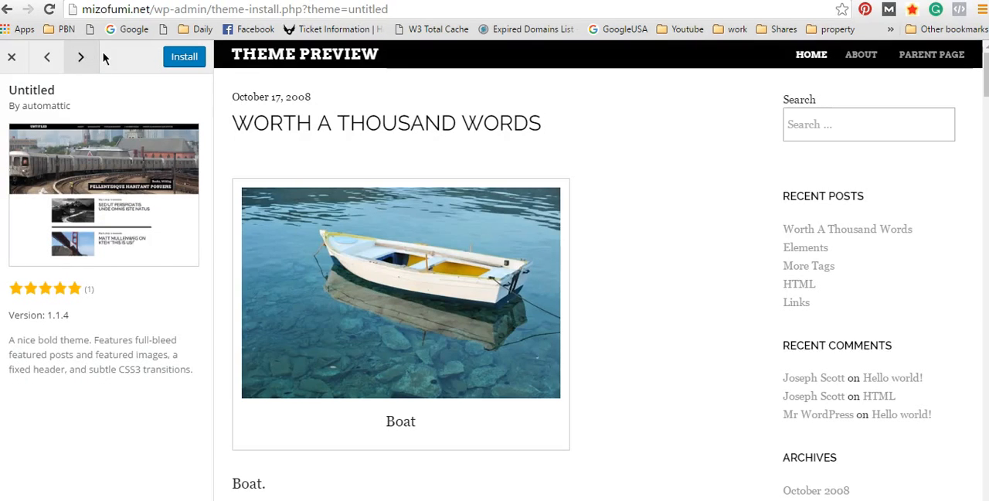
pyautogui.click(82, 57)
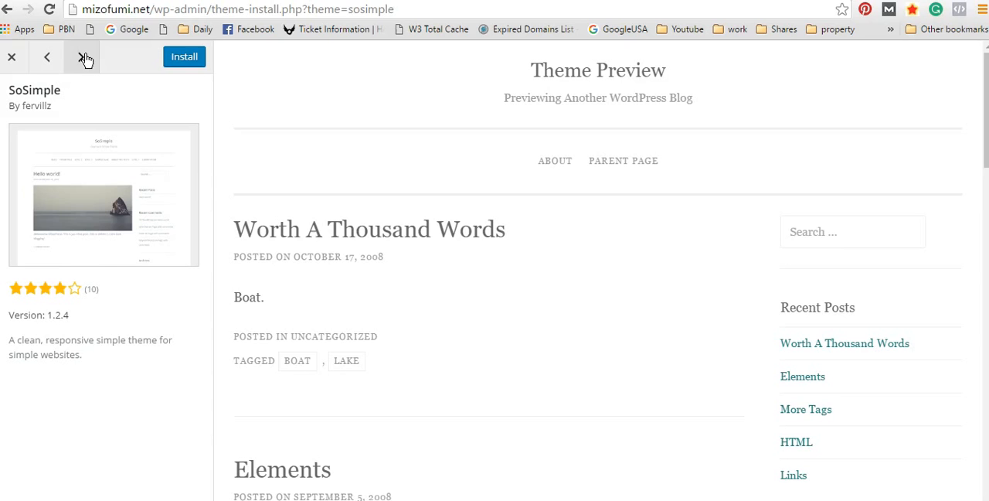
pyautogui.click(85, 53)
pyautogui.click(85, 56)
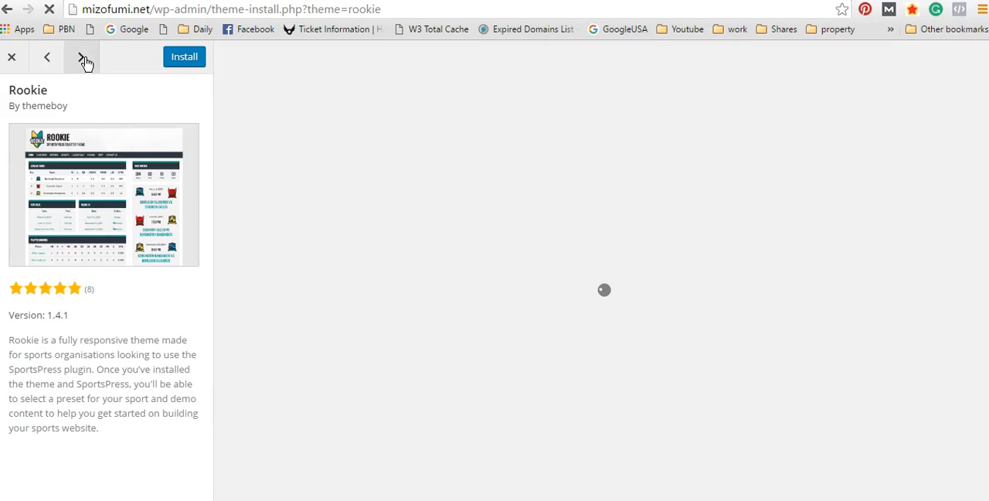
pyautogui.click(85, 58)
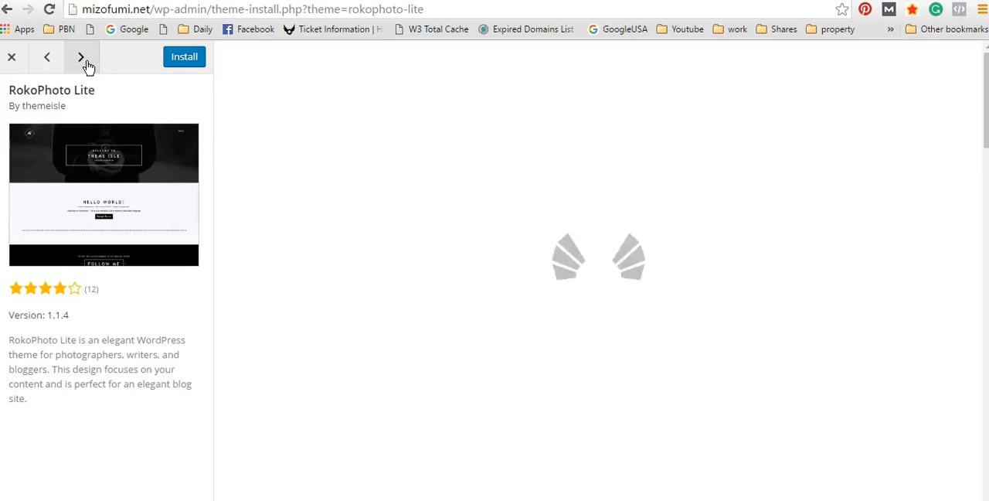
pyautogui.click(85, 63)
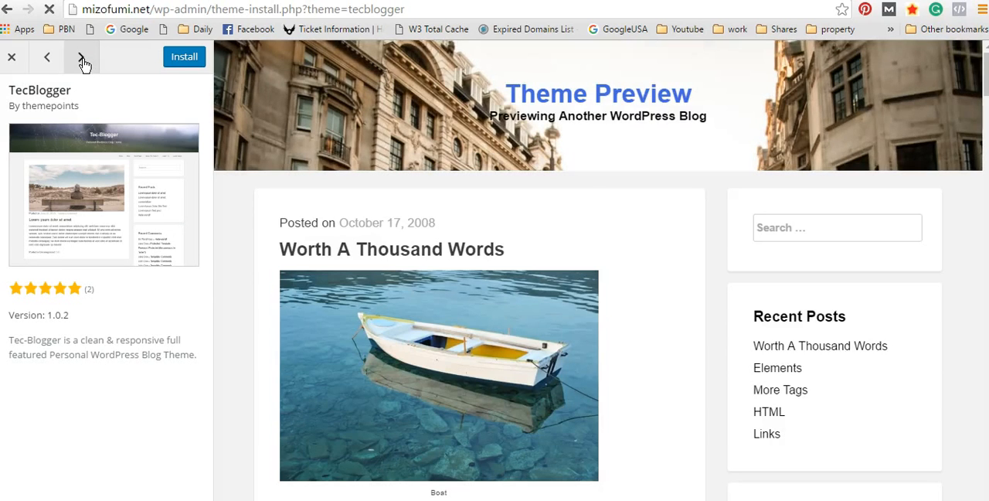
pyautogui.click(85, 63)
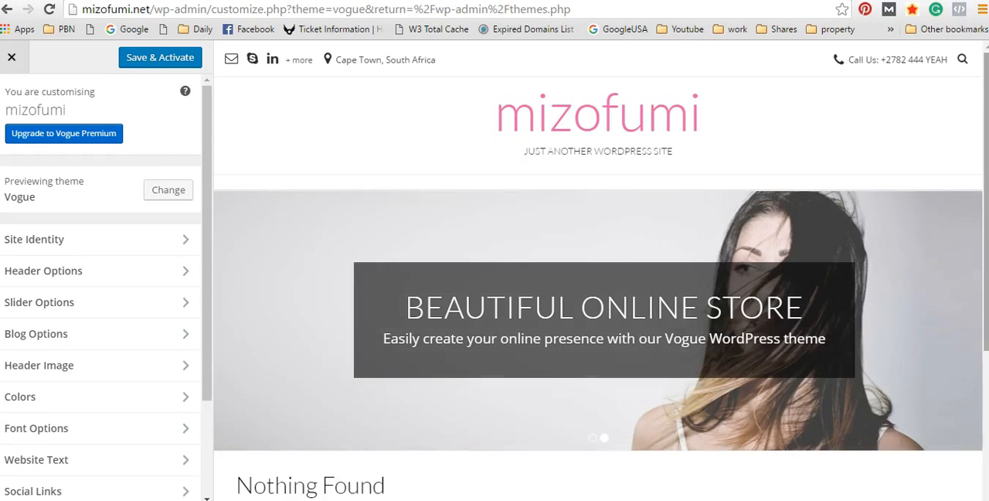
# Step: Review the Vogue theme's live preview for the site, then save and activate the theme
pyautogui.scroll(-3, 965, 122)
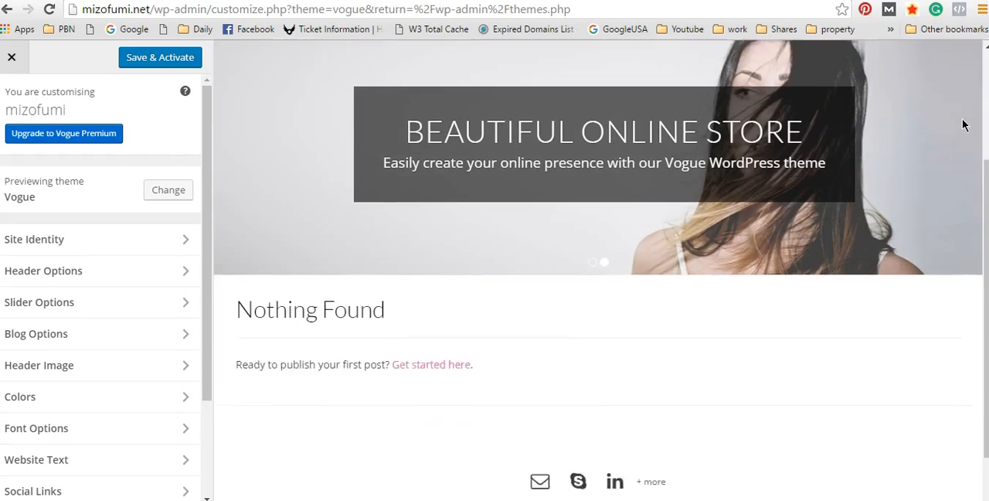
pyautogui.scroll(3, 966, 122)
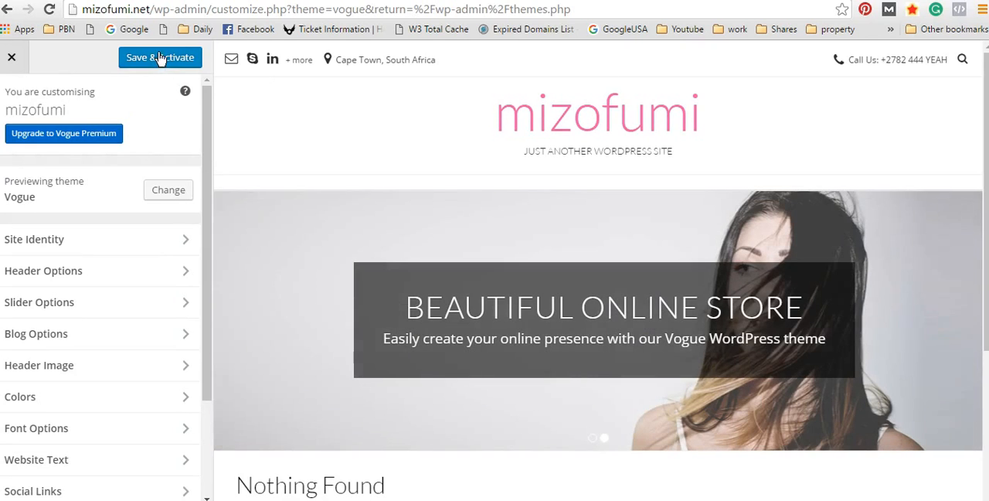
pyautogui.scroll(-3, 961, 154)
pyautogui.scroll(3, 961, 157)
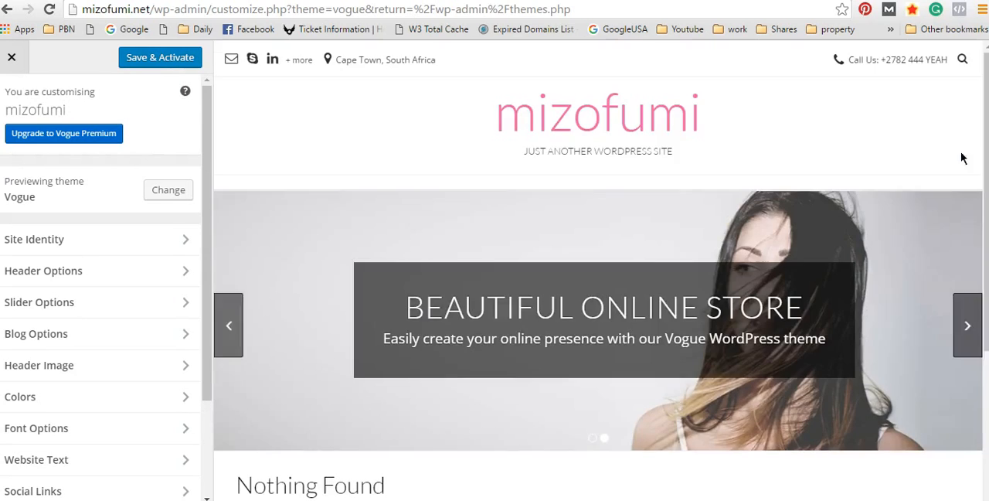
pyautogui.click(157, 59)
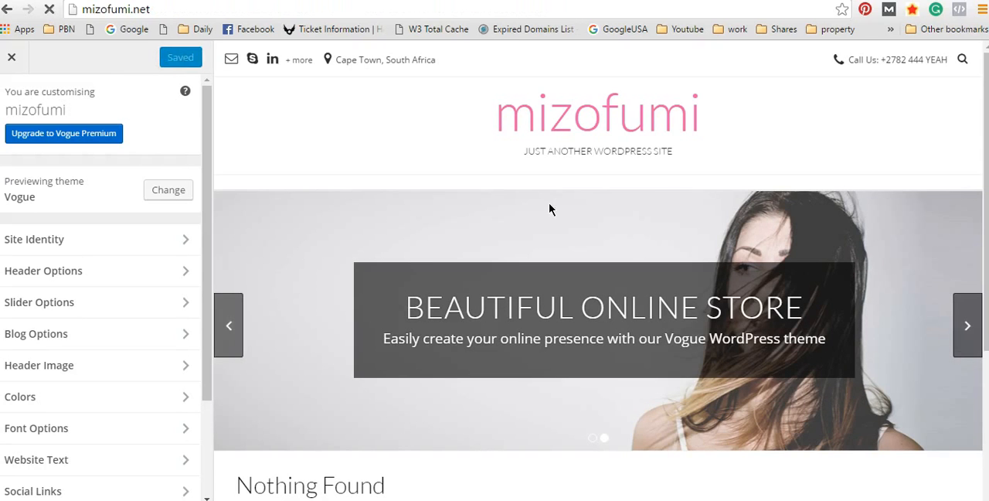
# Step: Close the theme customizer and load the site's home page at mizofumi.net
pyautogui.click(11, 56)
pyautogui.click(179, 10)
pyautogui.click(184, 11)
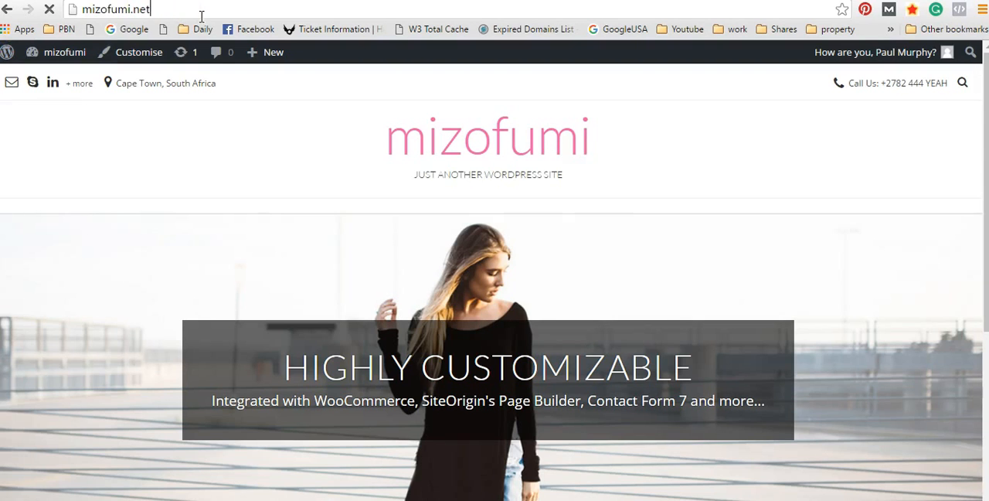
pyautogui.write('/wp-admin/about.php')
pyautogui.moveTo(285, 10); pyautogui.dragTo(152, 11)
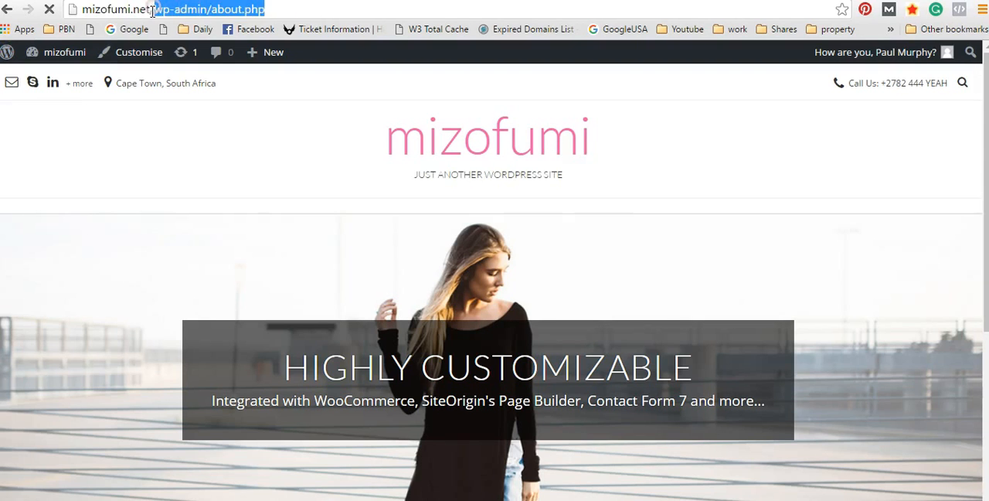
pyautogui.press('BackSpace')
pyautogui.press('Return')
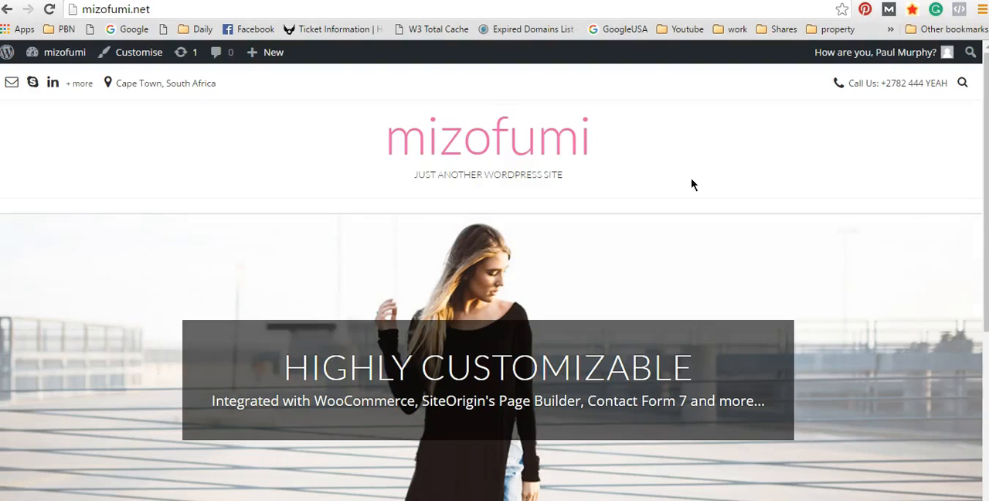
# Step: Look over the home page's header, site title and banner area under the Vogue theme
pyautogui.scroll(-4, 675, 186)
pyautogui.scroll(4, 663, 203)
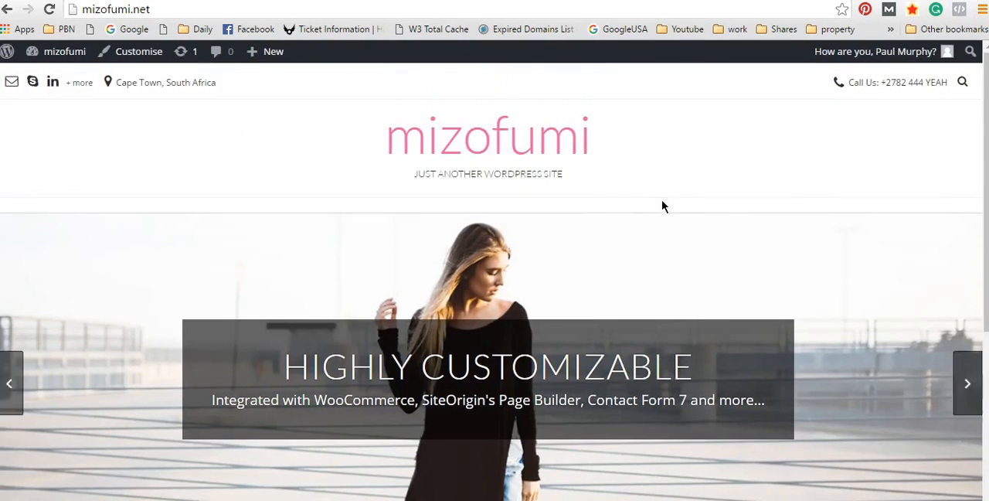
pyautogui.scroll(-4, 662, 204)
pyautogui.scroll(4, 666, 208)
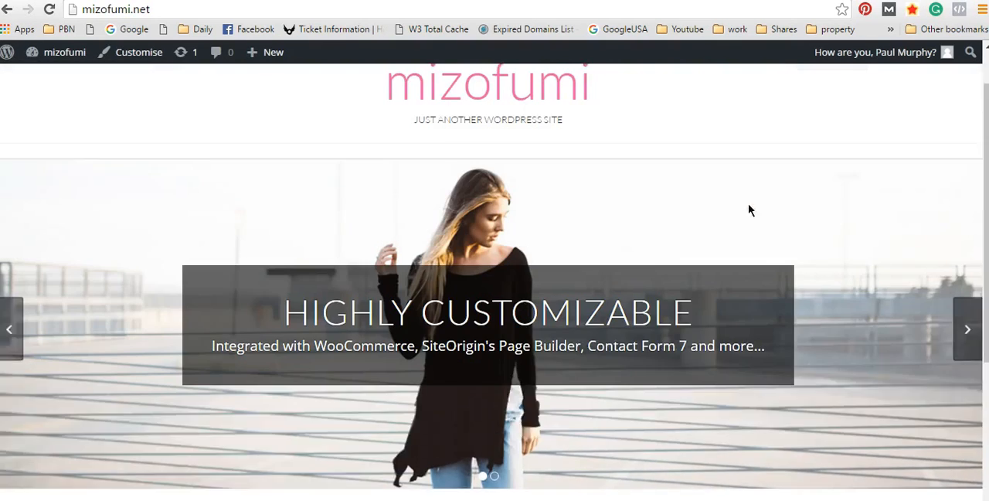
pyautogui.scroll(1, 749, 210)
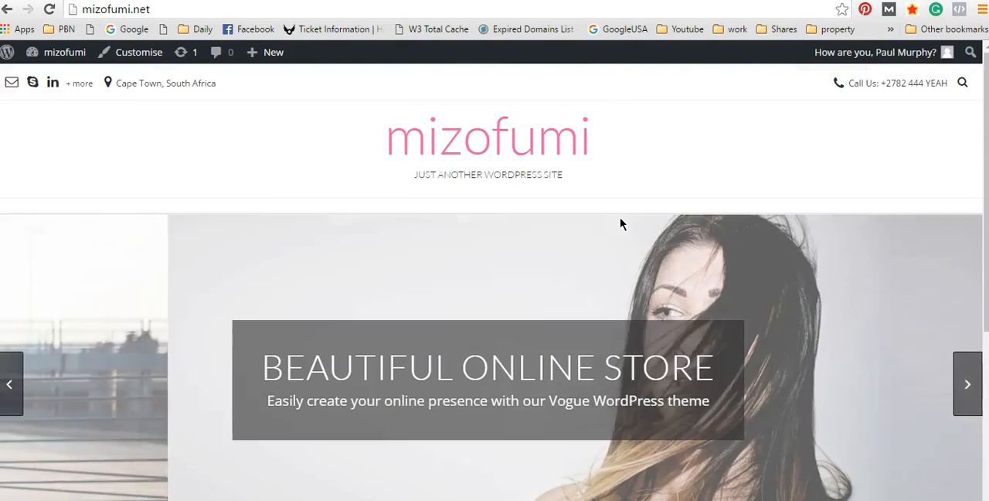
pyautogui.scroll(-4, 665, 245)
pyautogui.scroll(4, 665, 244)
pyautogui.scroll(-3, 666, 244)
pyautogui.scroll(3, 666, 245)
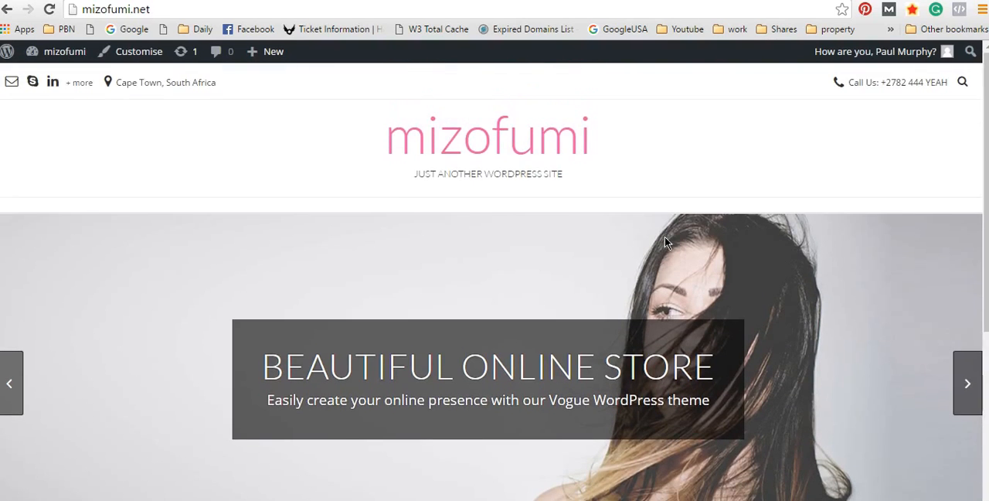
# Step: Cycle through the home page slider's banners and check how each slide looks
pyautogui.click(966, 380)
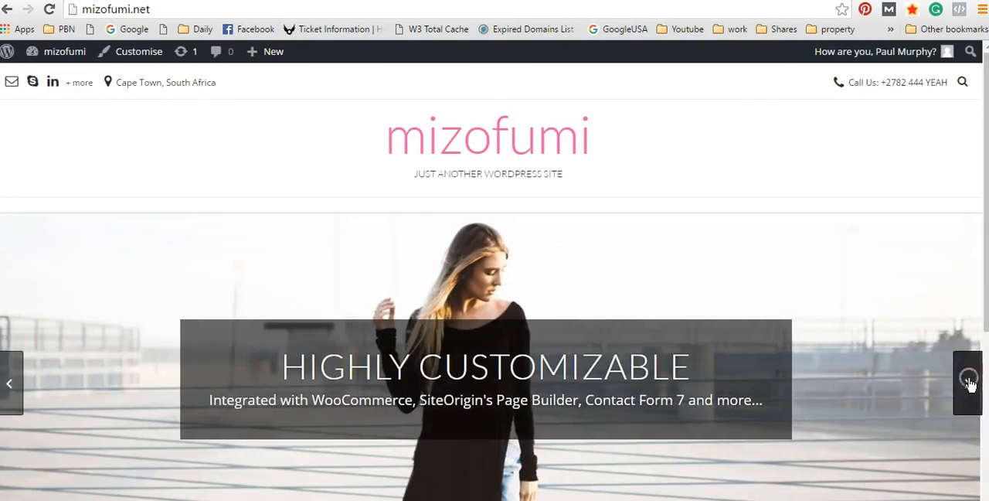
pyautogui.click(970, 384)
pyautogui.click(970, 385)
pyautogui.scroll(-3, 570, 320)
pyautogui.scroll(3, 633, 303)
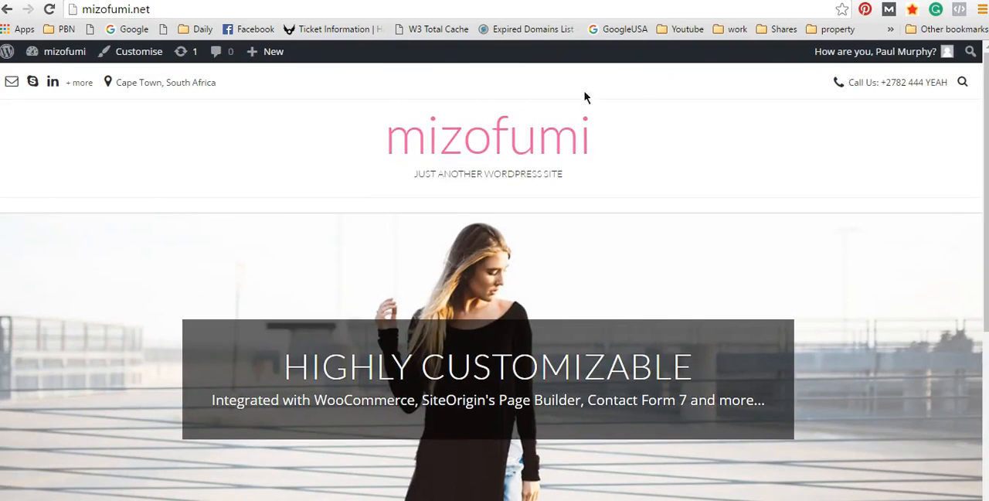
pyautogui.scroll(-5, 635, 164)
pyautogui.scroll(5, 581, 222)
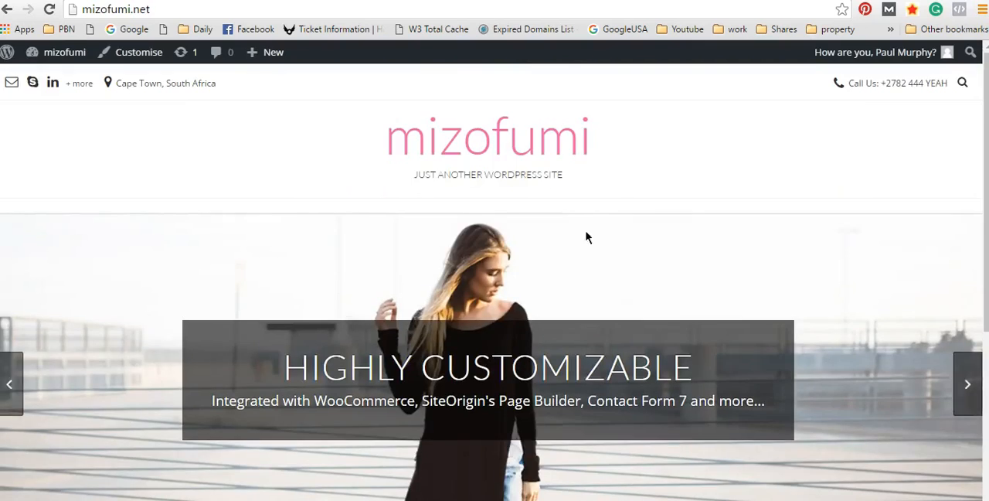
pyautogui.click(972, 398)
pyautogui.click(975, 397)
pyautogui.click(977, 399)
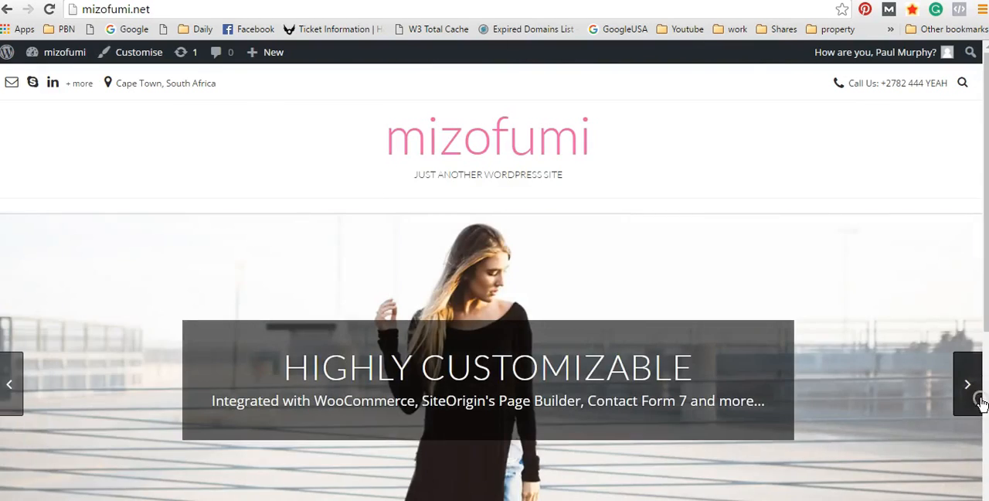
pyautogui.scroll(-4, 750, 186)
pyautogui.scroll(4, 203, 165)
# Step: Go to the site's WordPress dashboard and open the general settings
pyautogui.moveTo(54, 54)
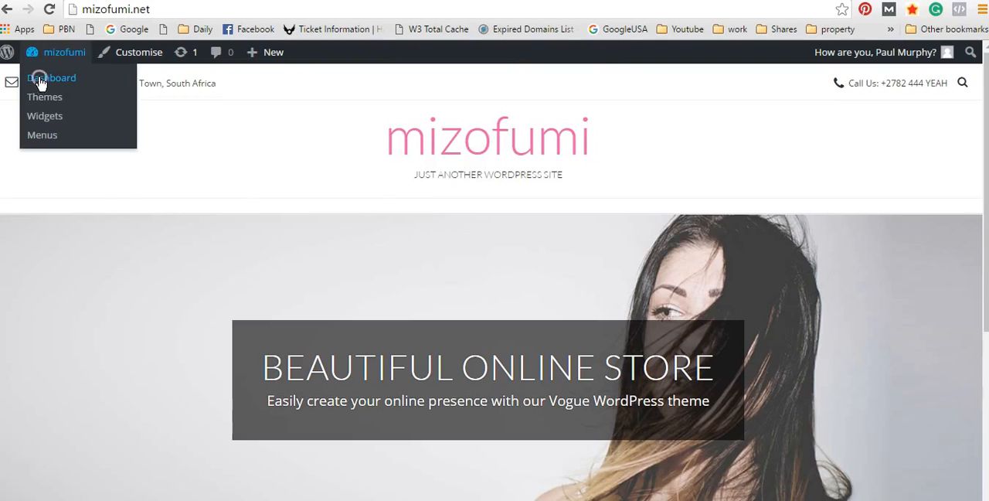
pyautogui.click(42, 77)
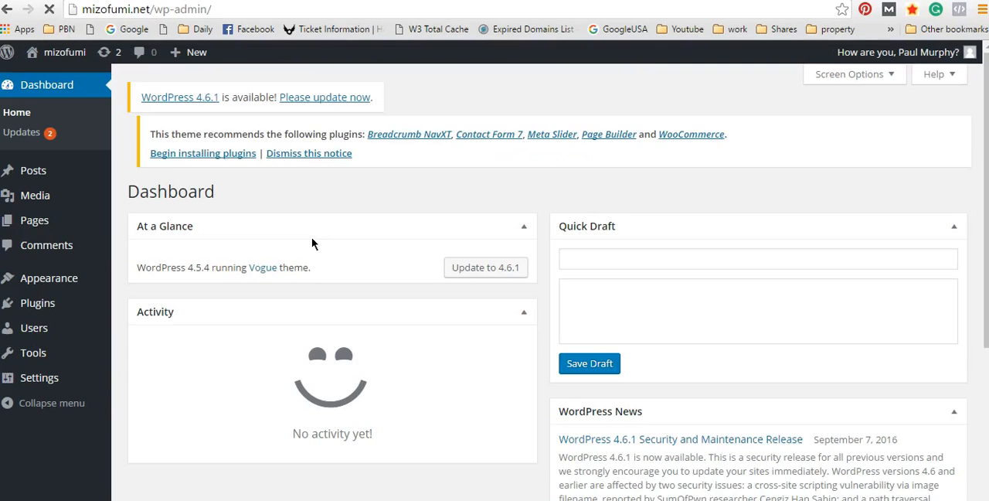
pyautogui.moveTo(60, 278)
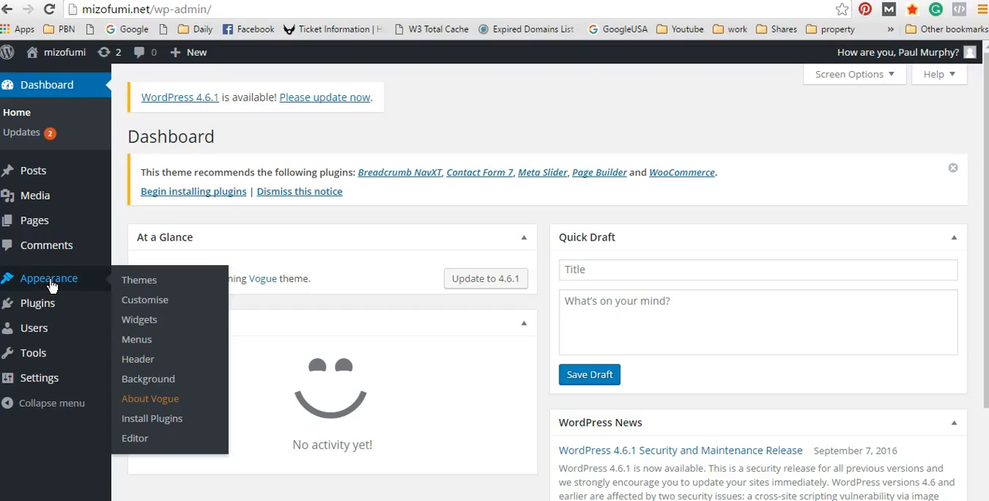
pyautogui.moveTo(47, 376)
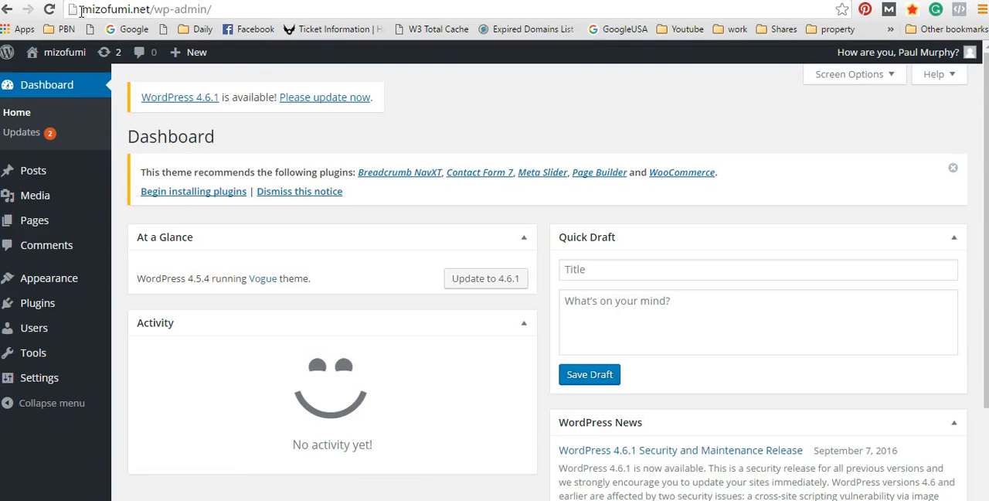
pyautogui.click(81, 10)
pyautogui.click(81, 10)
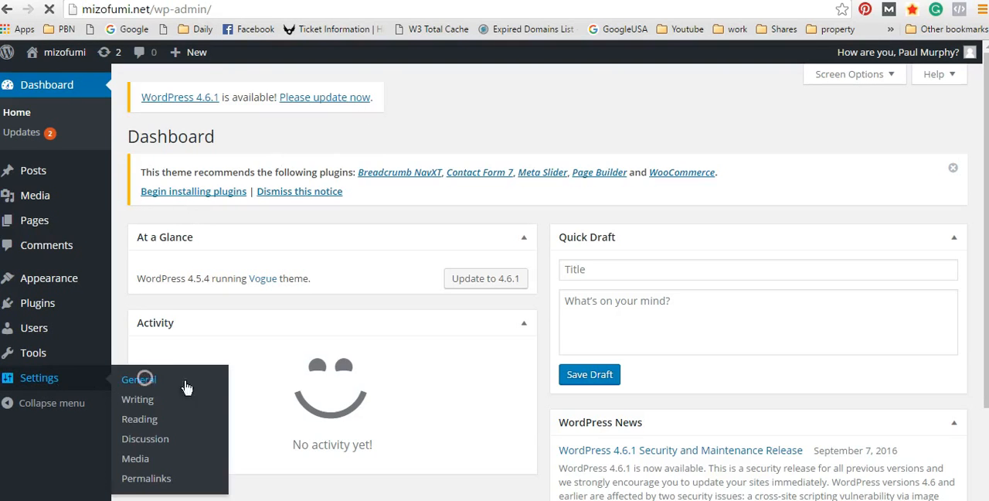
pyautogui.click(136, 380)
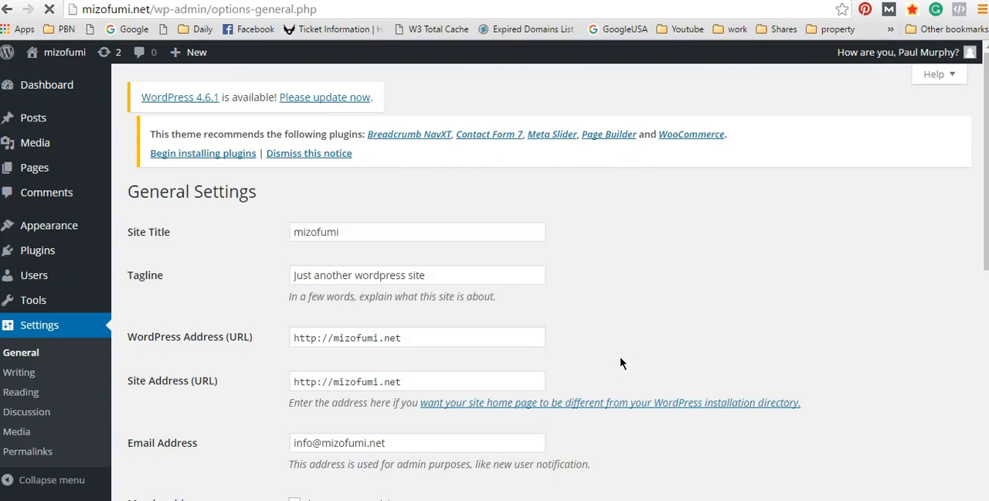
pyautogui.scroll(-2, 555, 303)
pyautogui.scroll(2, 556, 311)
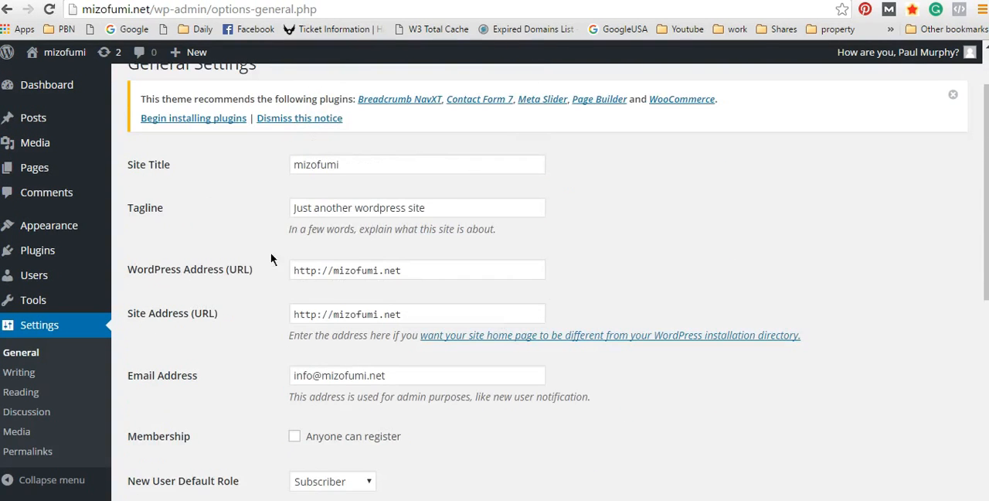
pyautogui.click(328, 271)
pyautogui.click(340, 271)
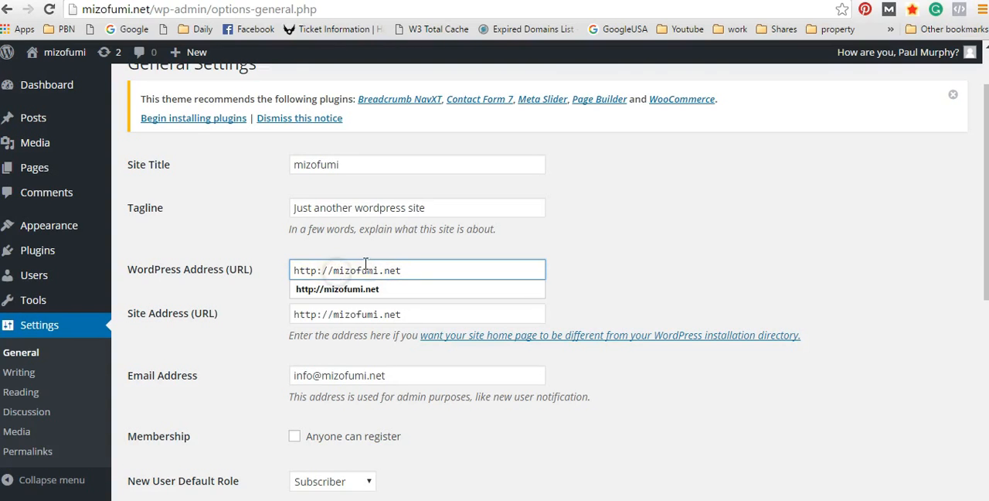
pyautogui.click(333, 270)
pyautogui.write('www.')
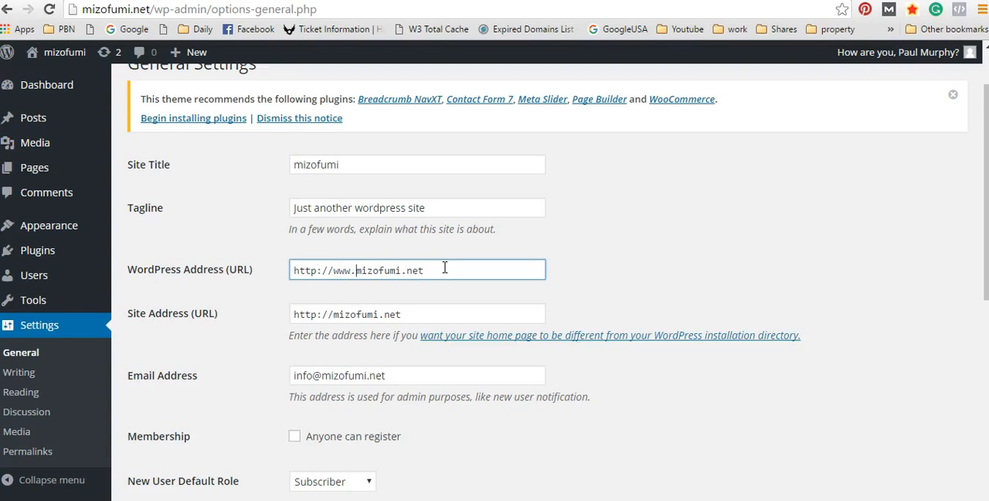
pyautogui.click(333, 314)
pyautogui.write('www.')
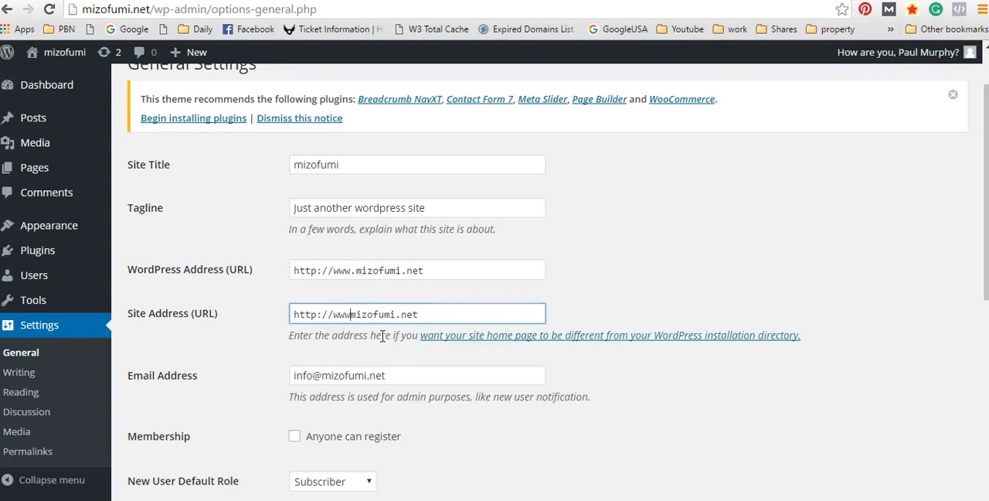
# Step: Choose English (UK) as the site language in the general settings
pyautogui.scroll(-1, 779, 194)
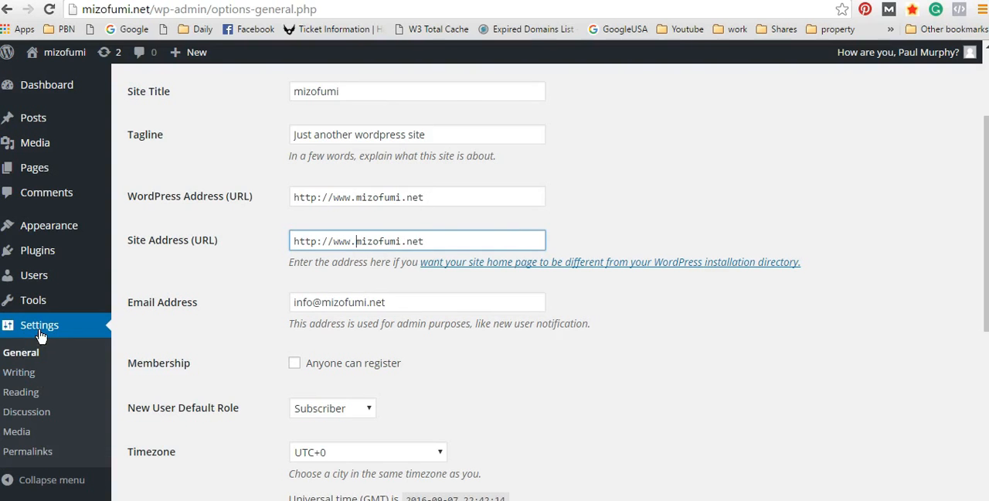
pyautogui.scroll(-3, 456, 240)
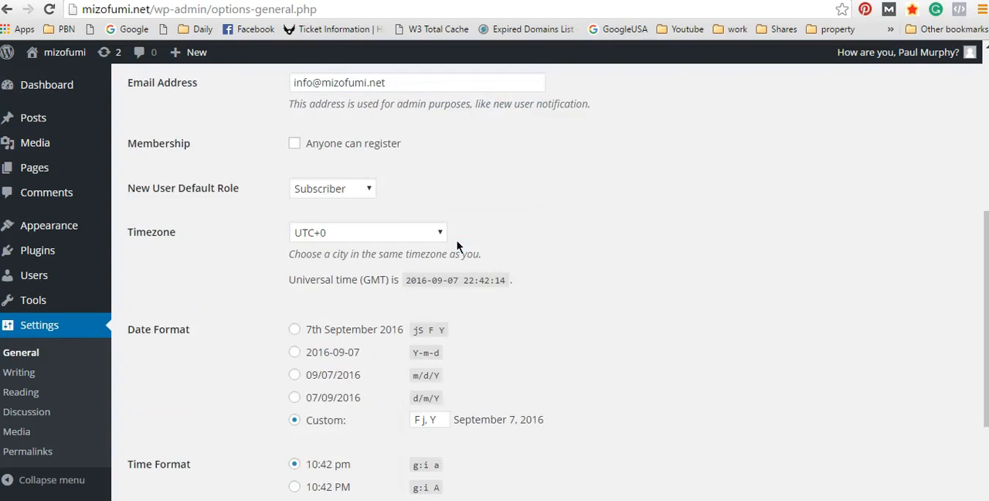
pyautogui.scroll(-4, 524, 243)
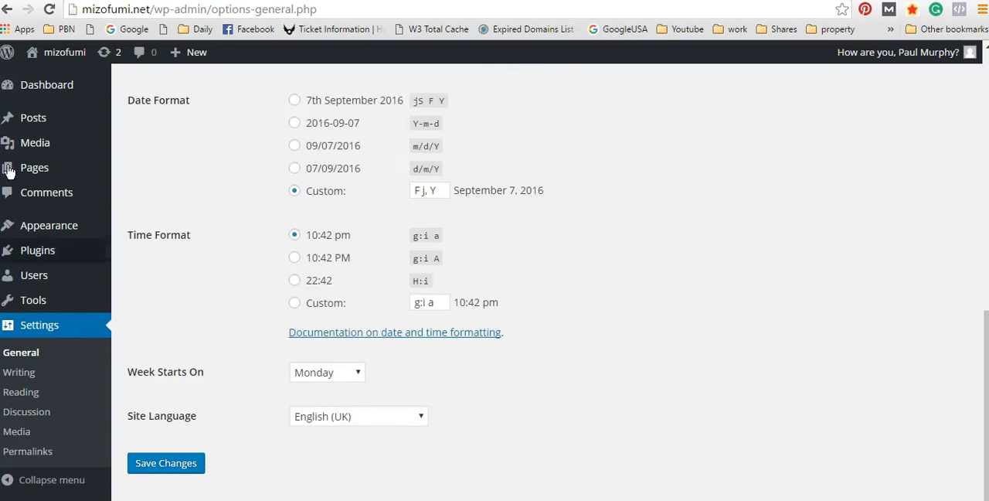
pyautogui.click(422, 416)
pyautogui.click(338, 151)
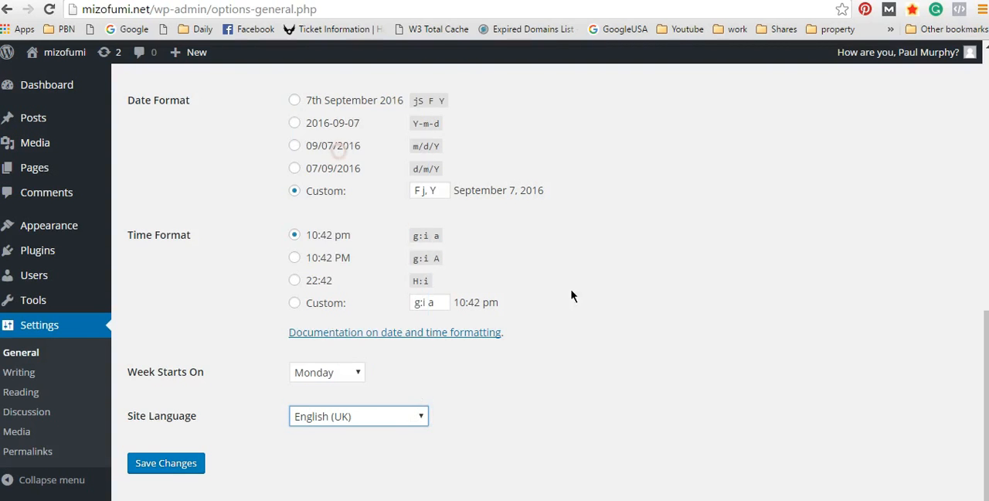
pyautogui.scroll(4, 702, 416)
pyautogui.scroll(-4, 703, 417)
pyautogui.click(360, 418)
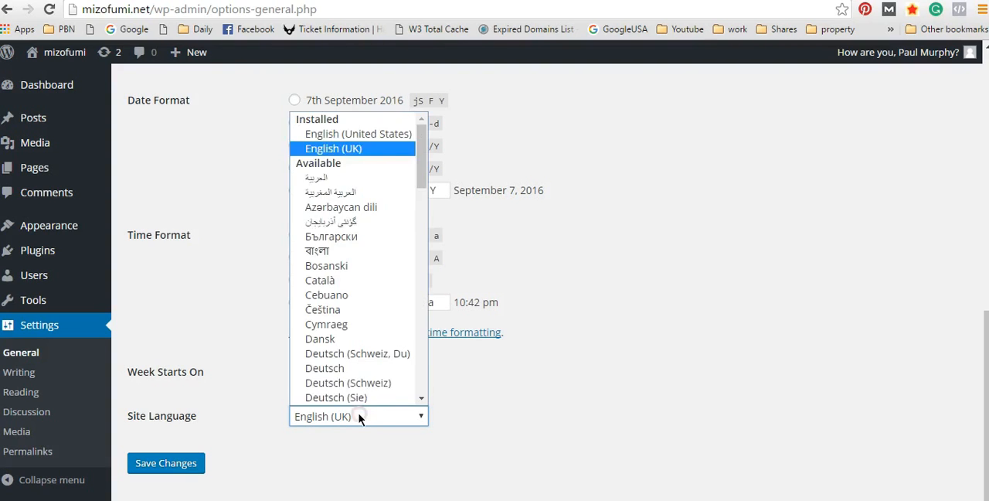
pyautogui.click(343, 147)
# Step: Review the timezone, date format, time format, site language and address entries in the general settings
pyautogui.scroll(8, 744, 295)
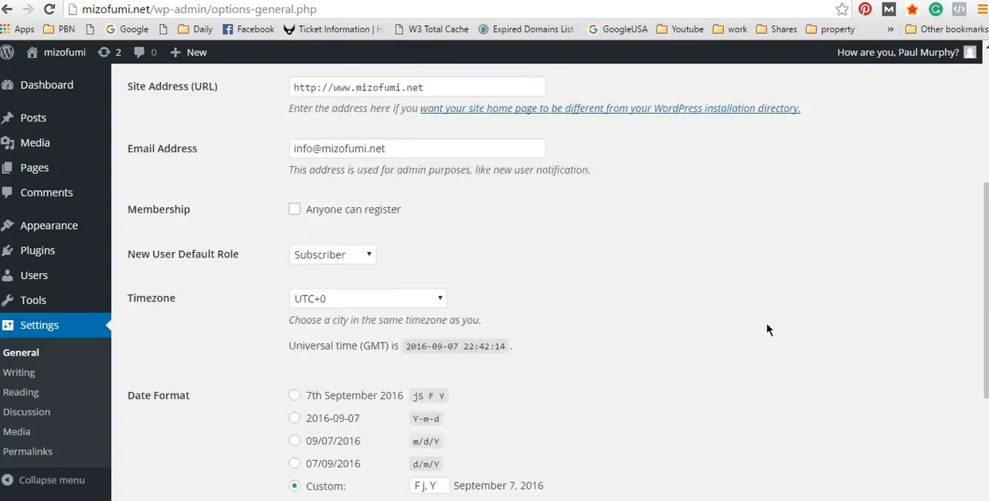
pyautogui.scroll(-8, 707, 326)
pyautogui.scroll(1, 765, 338)
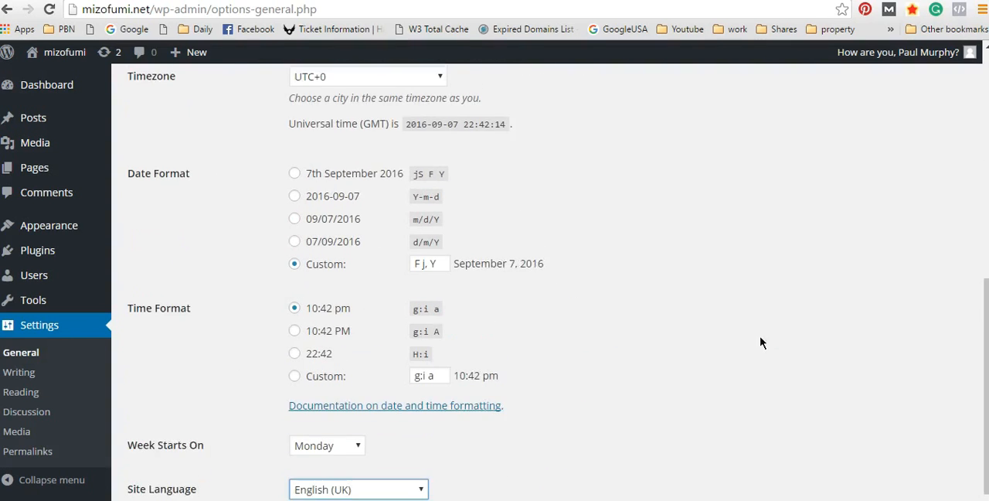
pyautogui.scroll(-1, 851, 332)
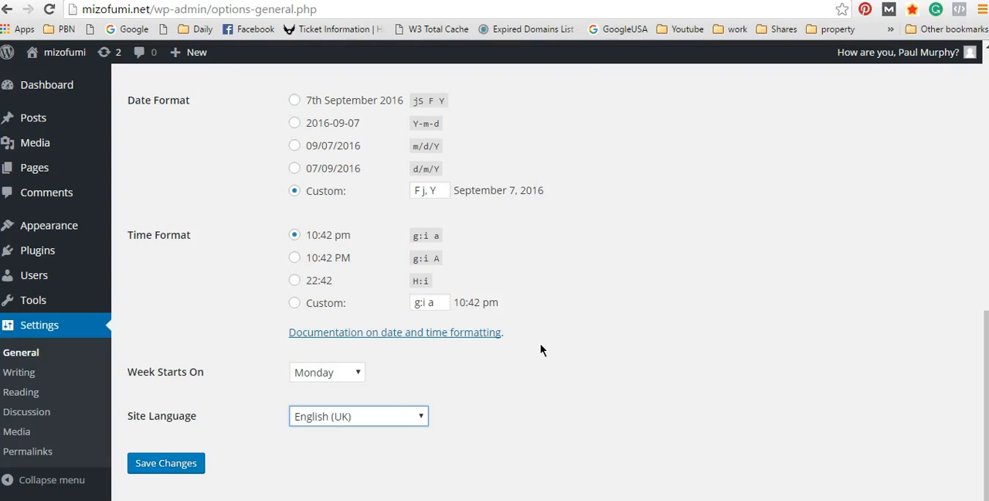
pyautogui.scroll(5, 572, 284)
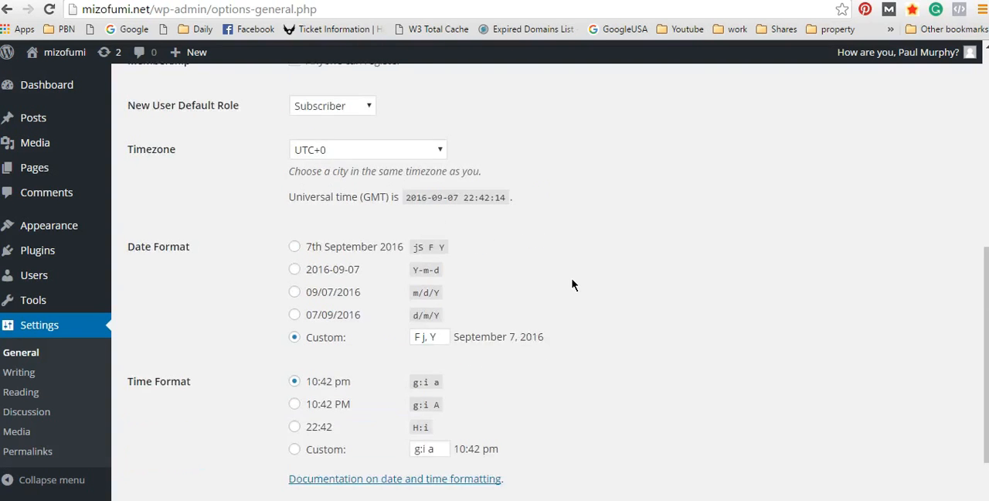
pyautogui.scroll(-5, 570, 283)
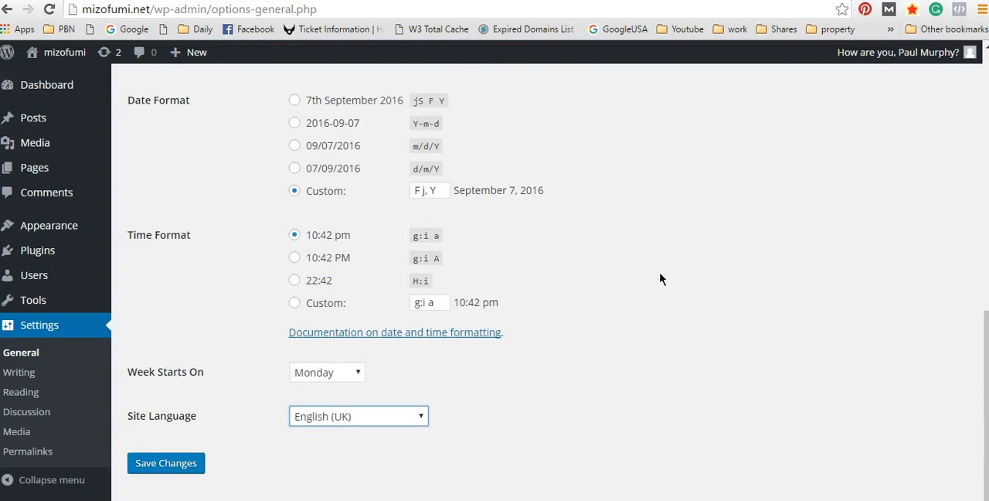
pyautogui.click(389, 417)
pyautogui.click(389, 417)
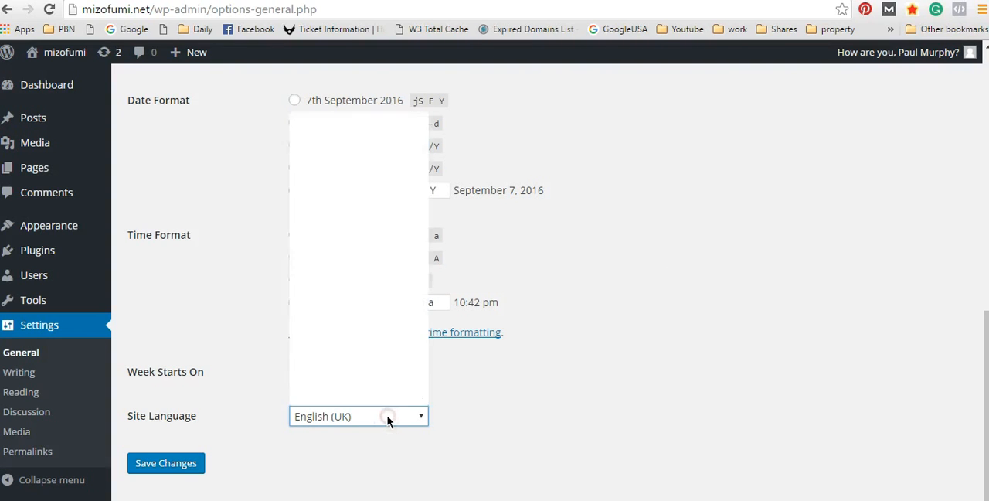
pyautogui.scroll(7, 495, 402)
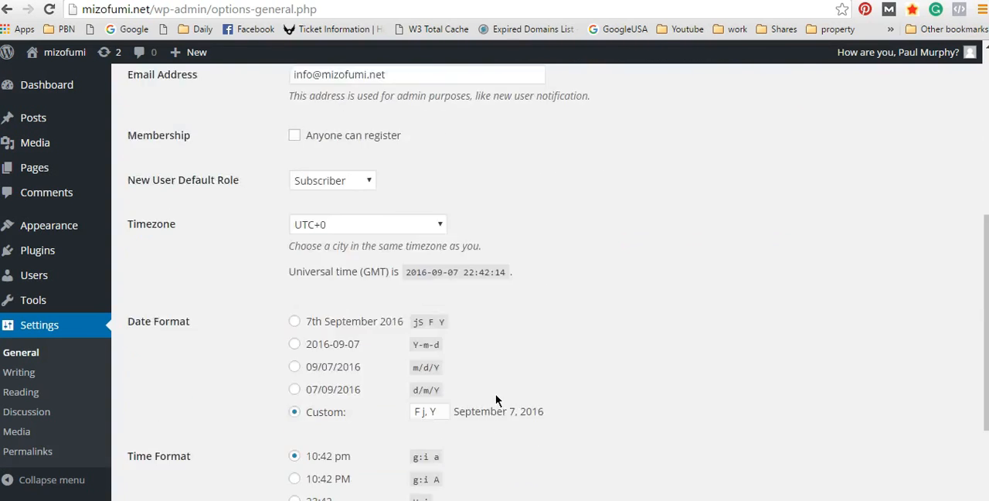
pyautogui.scroll(1, 496, 394)
pyautogui.scroll(-8, 497, 398)
pyautogui.scroll(8, 498, 397)
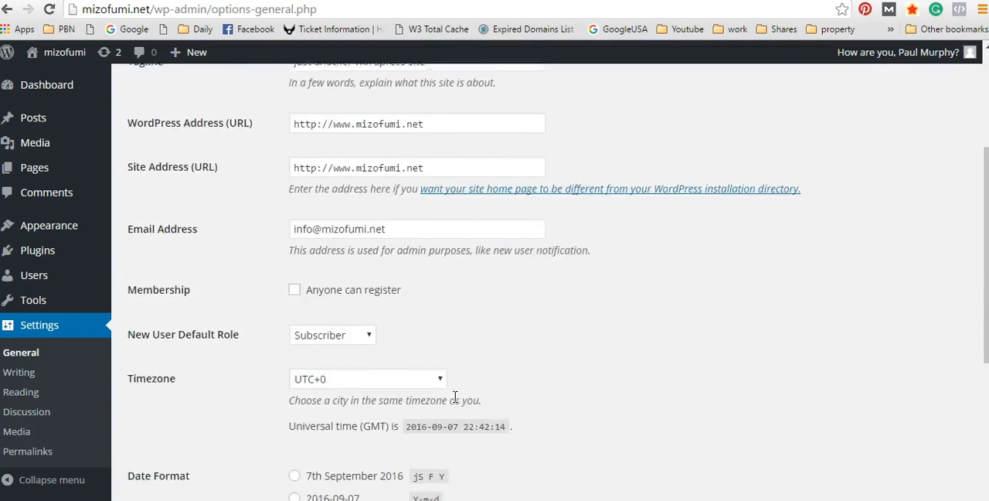
# Step: Keep "Just another wordpress site" as the tagline and save the general settings
pyautogui.moveTo(469, 281); pyautogui.dragTo(224, 292)
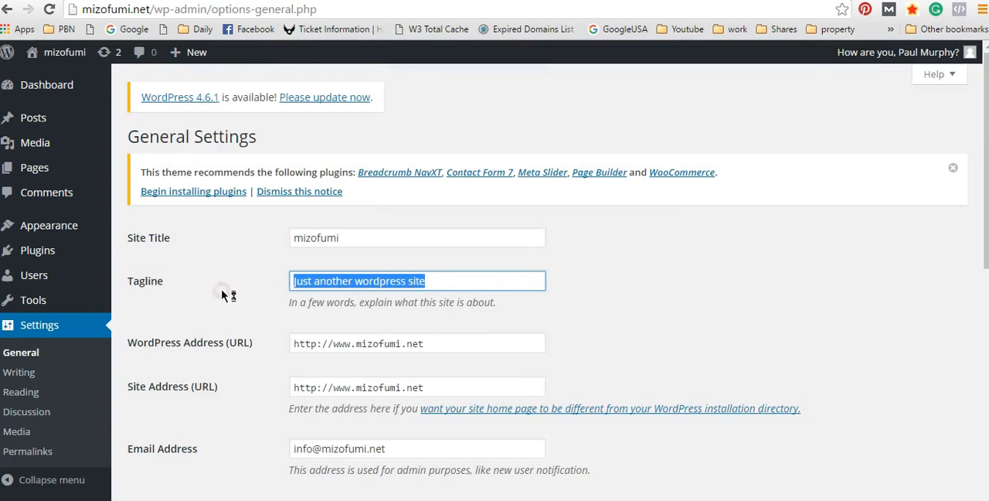
pyautogui.click(452, 285)
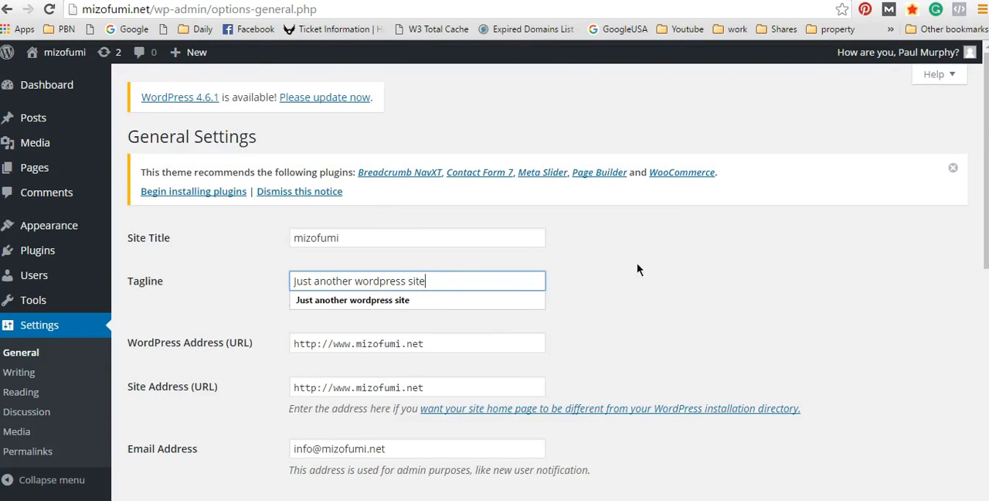
pyautogui.click(393, 300)
pyautogui.scroll(-8, 683, 302)
pyautogui.scroll(1, 683, 302)
pyautogui.scroll(-1, 681, 309)
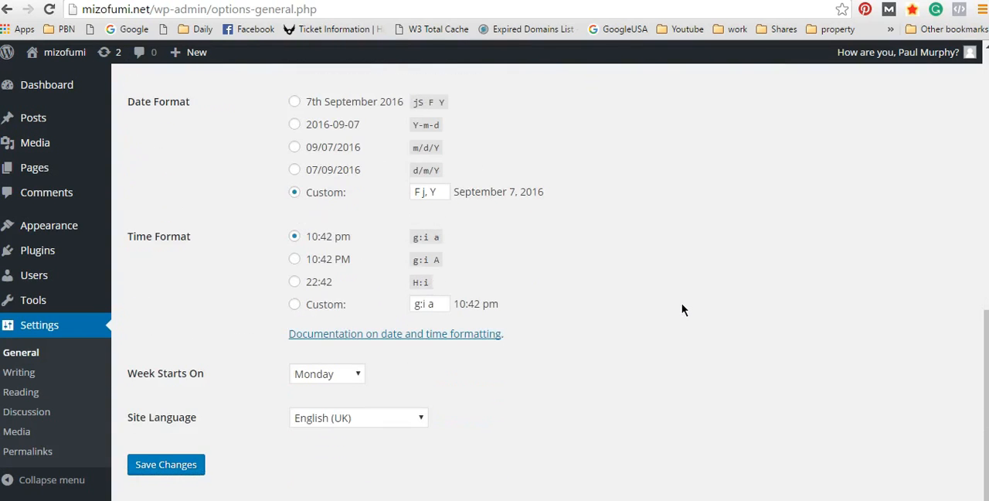
pyautogui.click(167, 467)
pyautogui.click(167, 467)
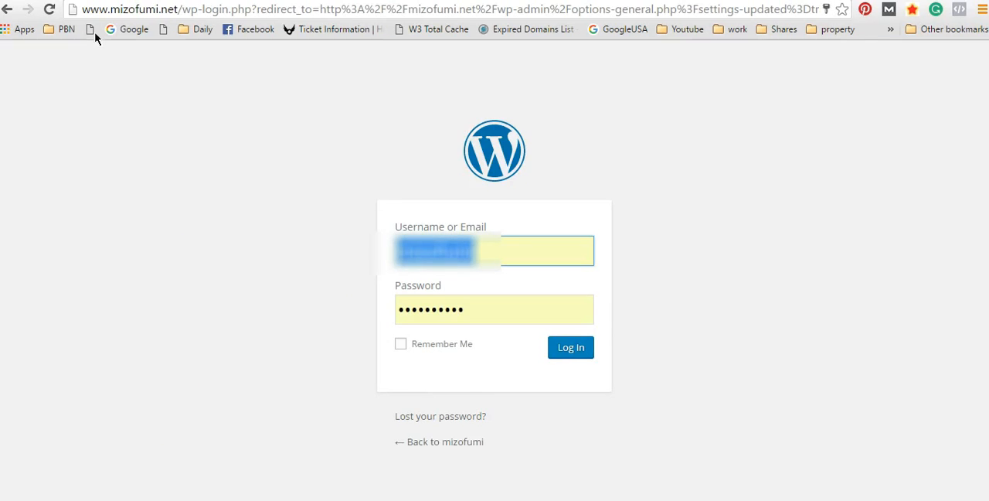
# Step: Try to log in to the www site with the prefilled credentials and Remember Me enabled
pyautogui.click(112, 12)
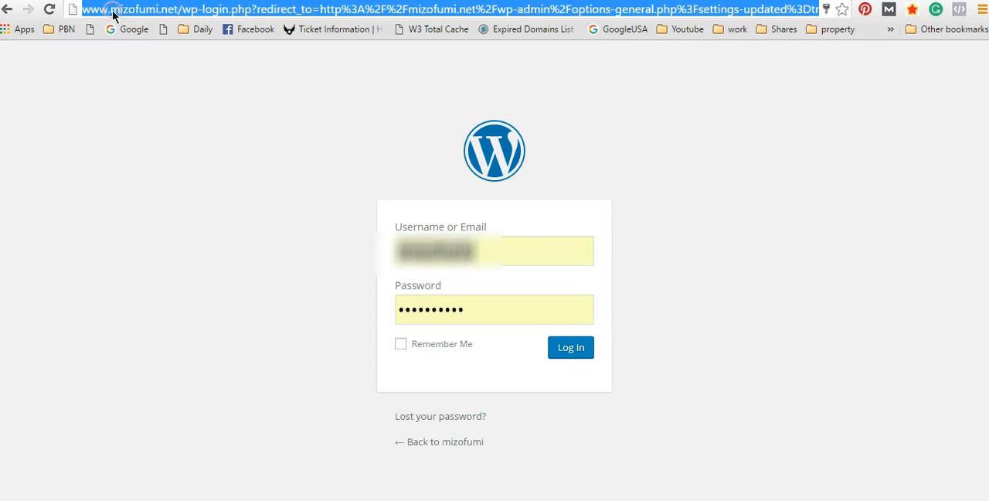
pyautogui.click(113, 12)
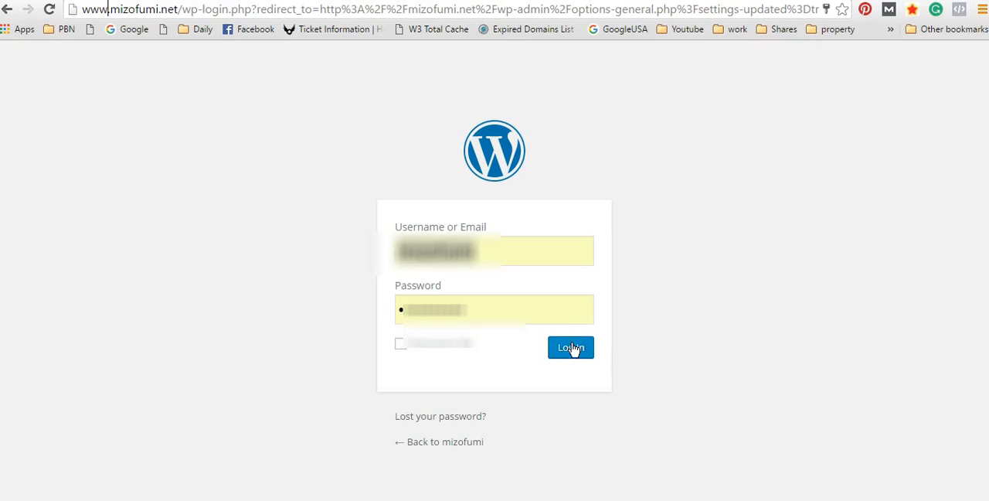
pyautogui.click(399, 347)
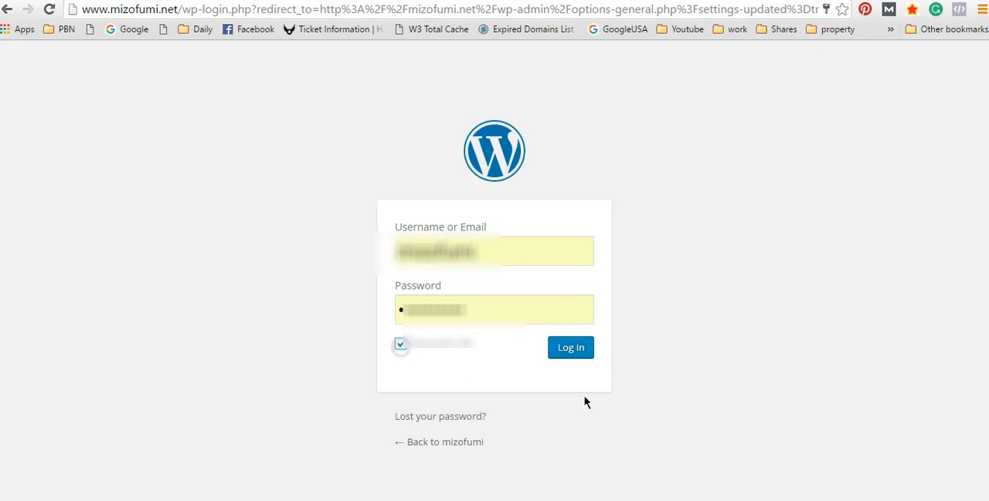
pyautogui.click(576, 352)
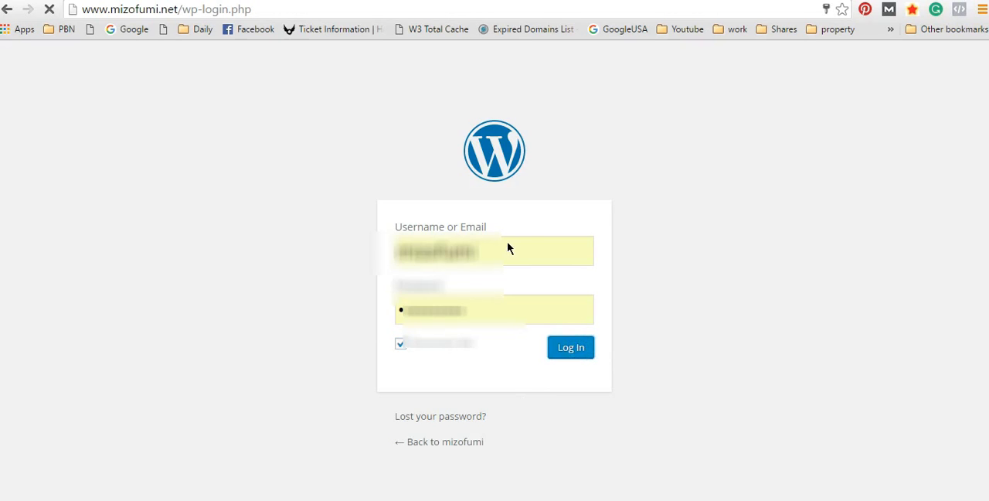
# Step: Choose the saved admin account as the username and submit the login form
pyautogui.click(466, 294)
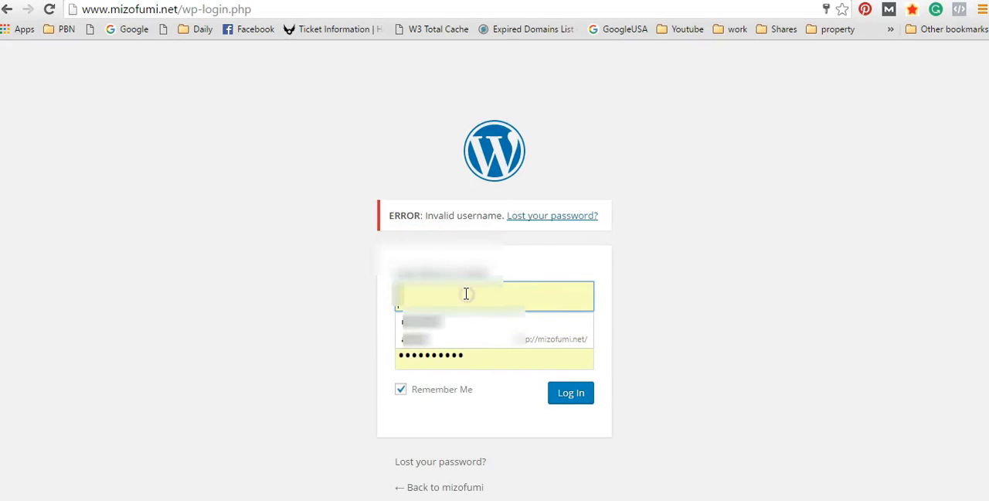
pyautogui.click(426, 338)
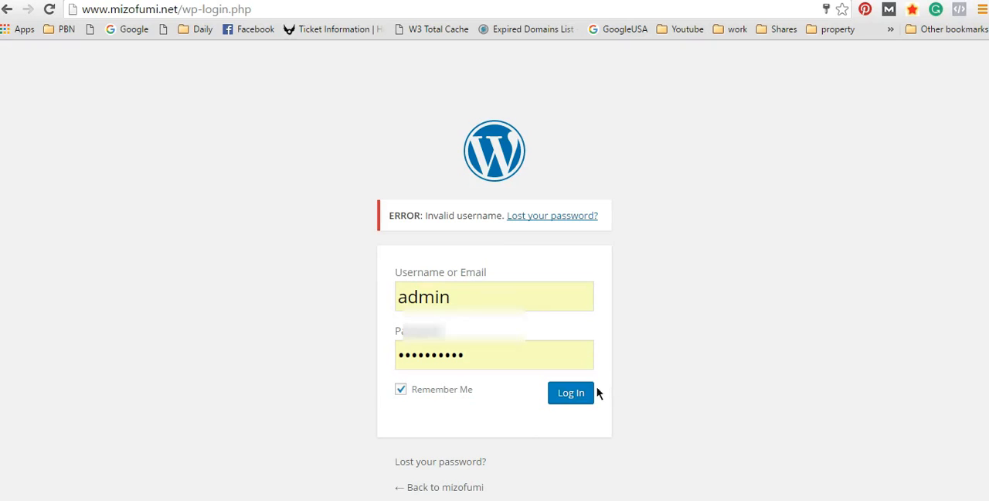
pyautogui.click(576, 398)
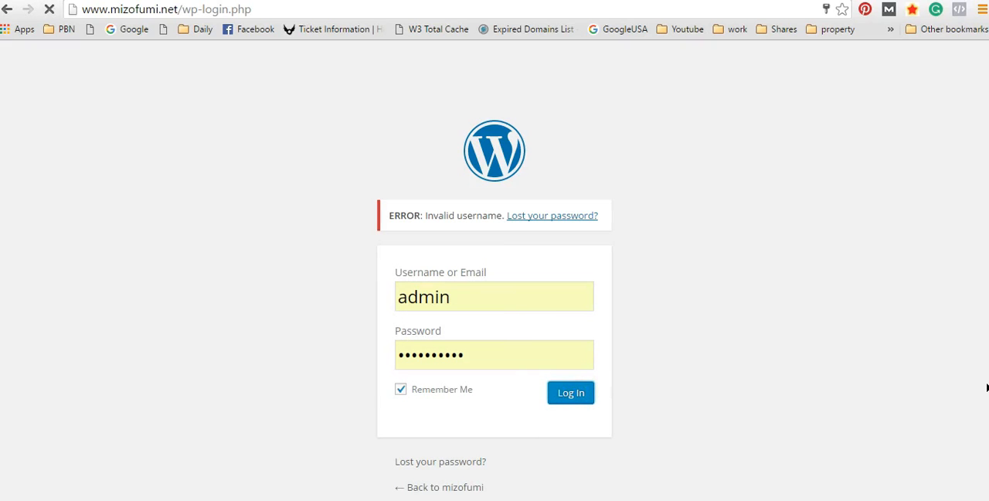
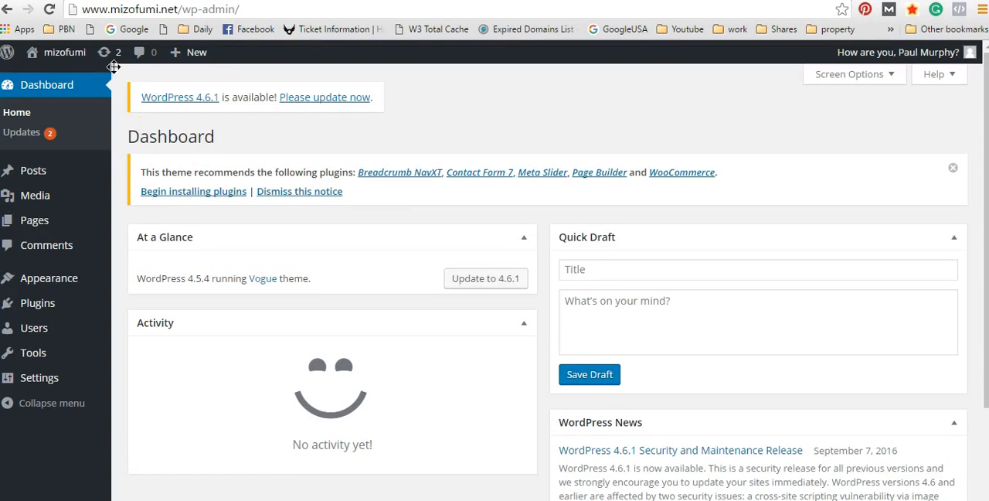
# Step: Check the www prefix in the admin address and look over the dashboard content
pyautogui.click(259, 11)
pyautogui.click(349, 10)
pyautogui.moveTo(82, 9); pyautogui.dragTo(109, 9)
pyautogui.scroll(-3, 433, 192)
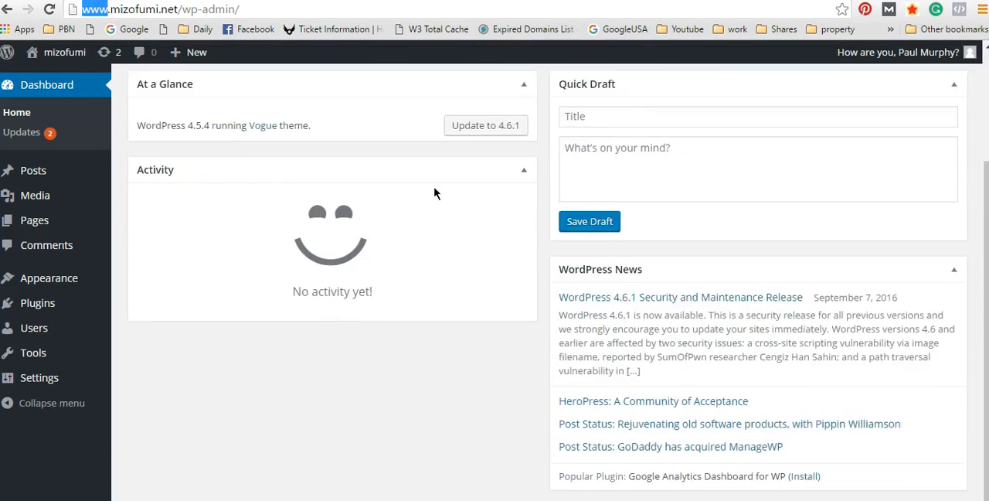
pyautogui.scroll(3, 444, 168)
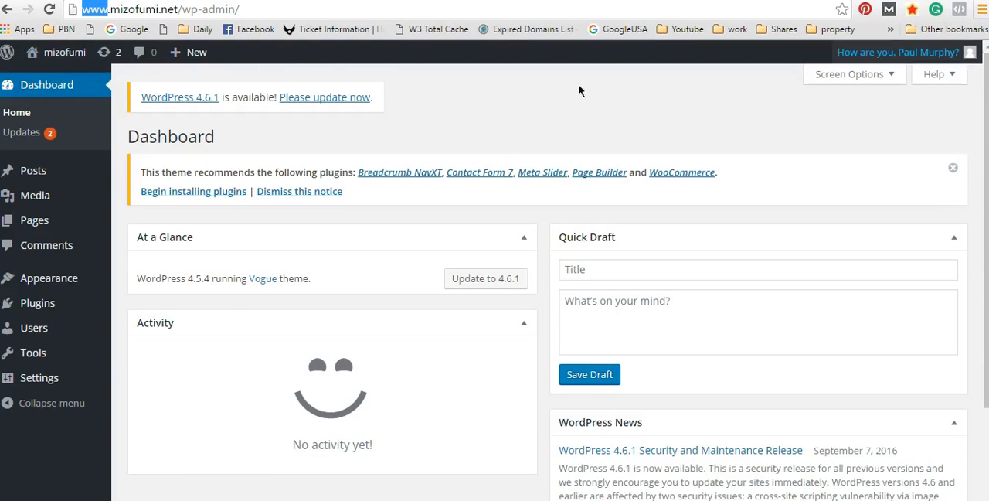
# Step: Open the Vogue theme customizer and look through its option sections and the site preview
pyautogui.moveTo(75, 280)
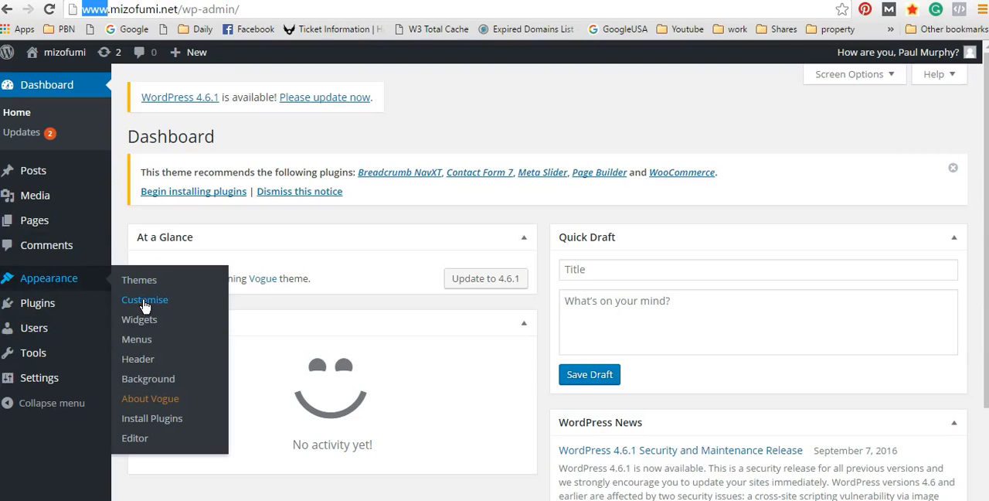
pyautogui.click(144, 306)
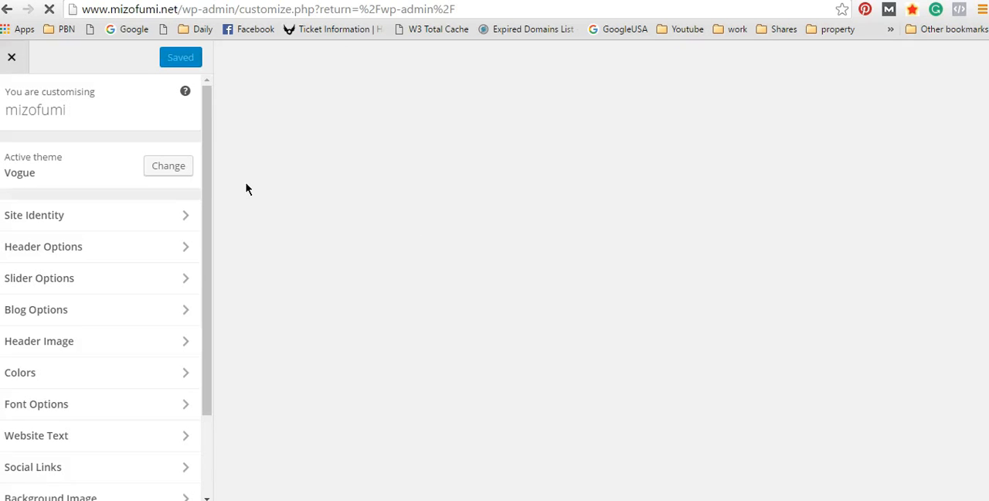
pyautogui.scroll(-2, 209, 161)
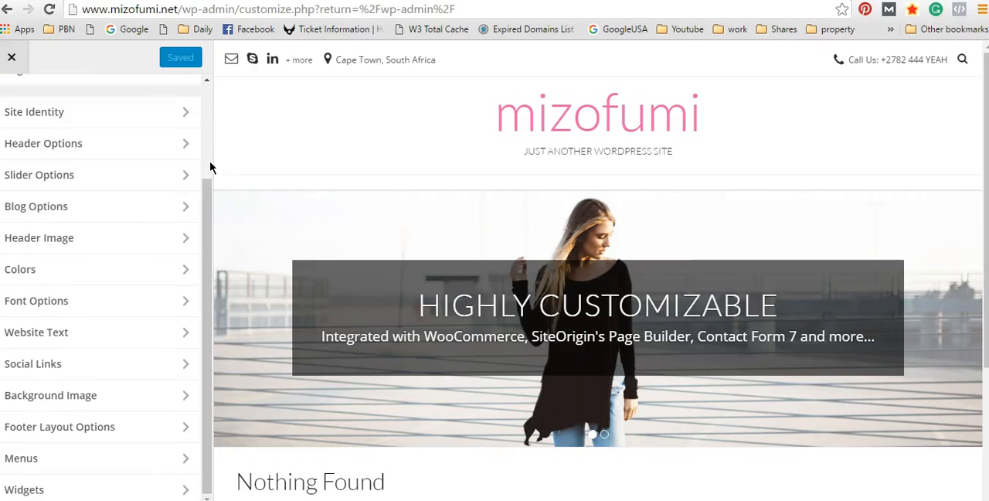
pyautogui.moveTo(203, 195); pyautogui.dragTo(206, 102)
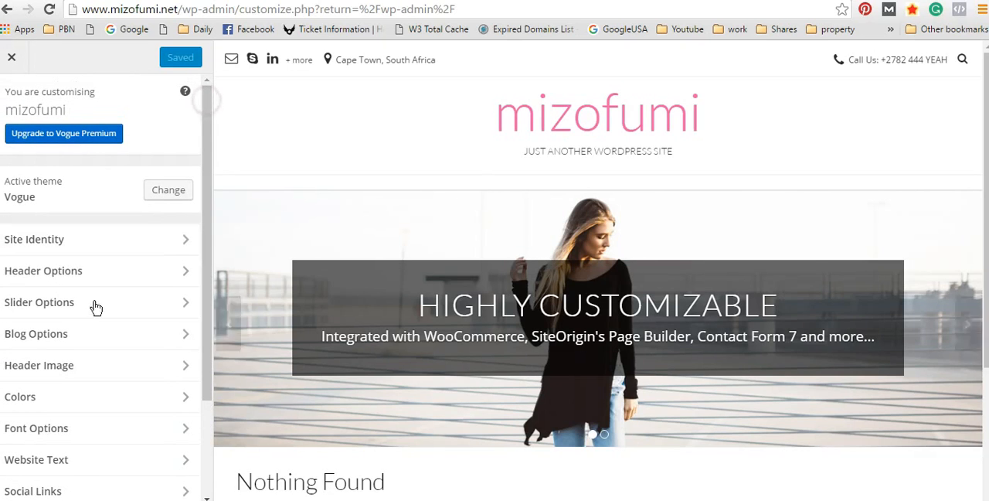
pyautogui.scroll(-2, 236, 217)
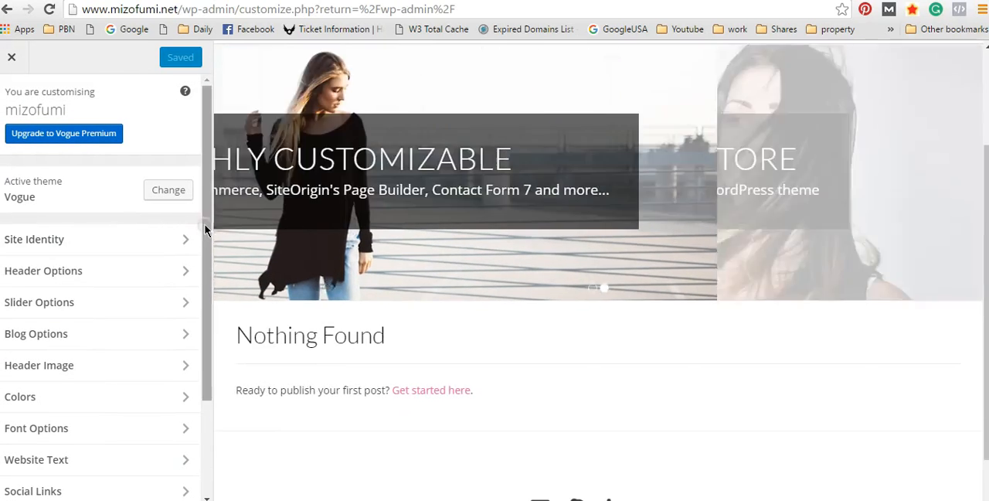
pyautogui.moveTo(205, 229); pyautogui.dragTo(190, 370)
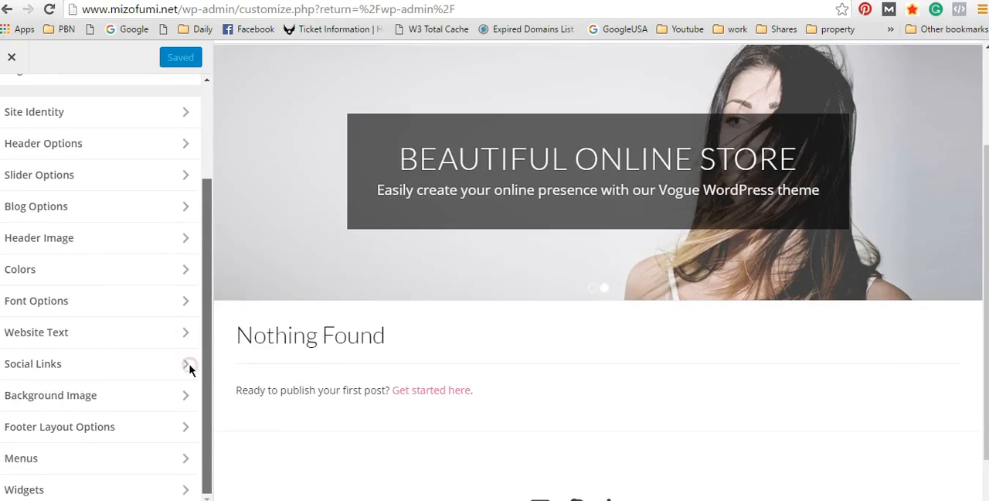
pyautogui.moveTo(205, 409)
pyautogui.mouseDown()
pyautogui.moveTo(199, 165)
pyautogui.moveTo(207, 398)
pyautogui.mouseUp()
pyautogui.scroll(2, 868, 357)
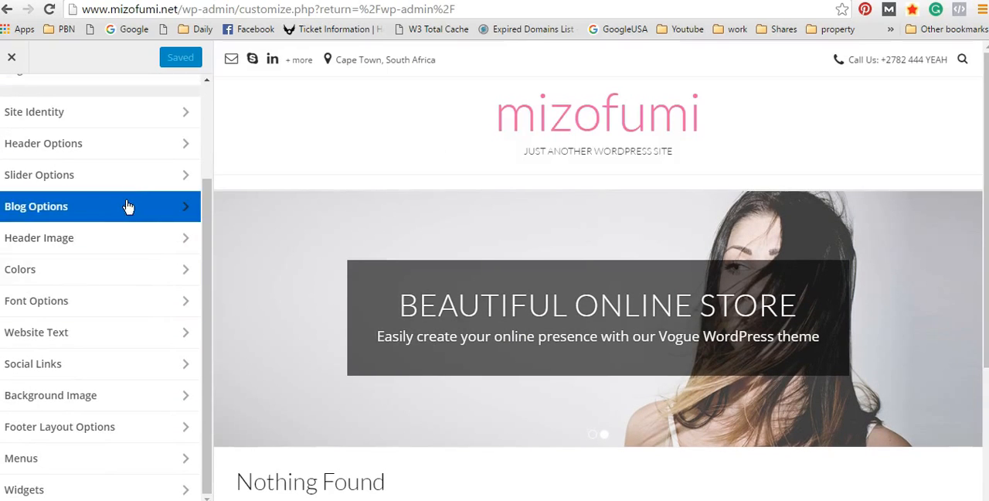
pyautogui.scroll(3, 129, 206)
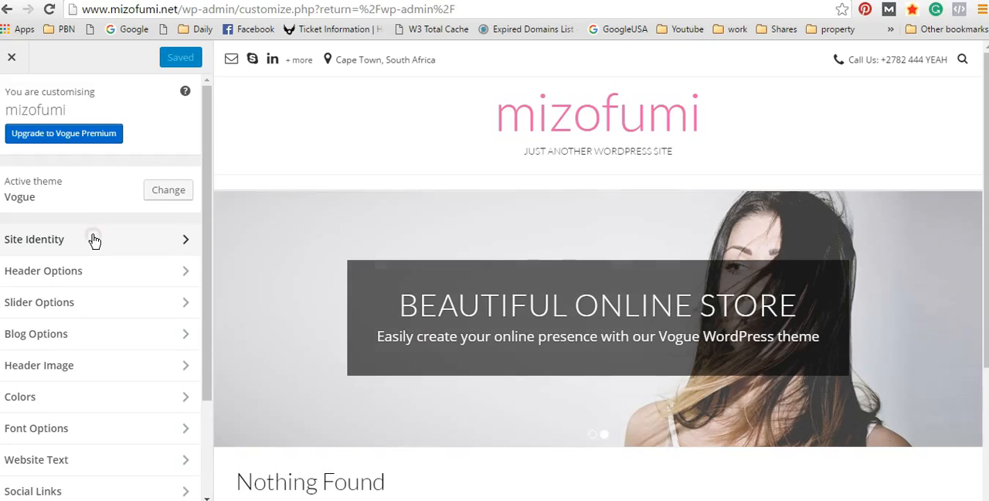
# Step: Capitalise the site title as "Mizofumi" in the Site Identity settings
pyautogui.click(94, 240)
pyautogui.click(99, 168)
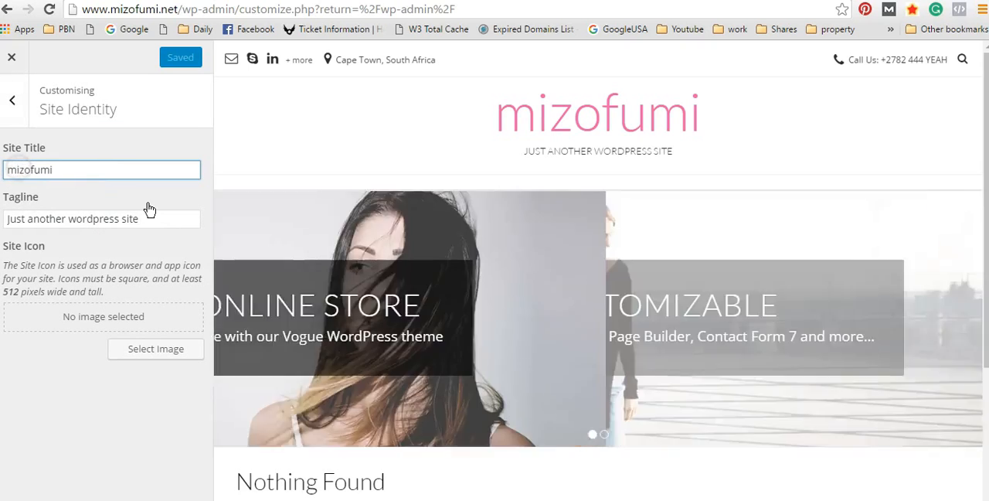
pyautogui.press('BackSpace')
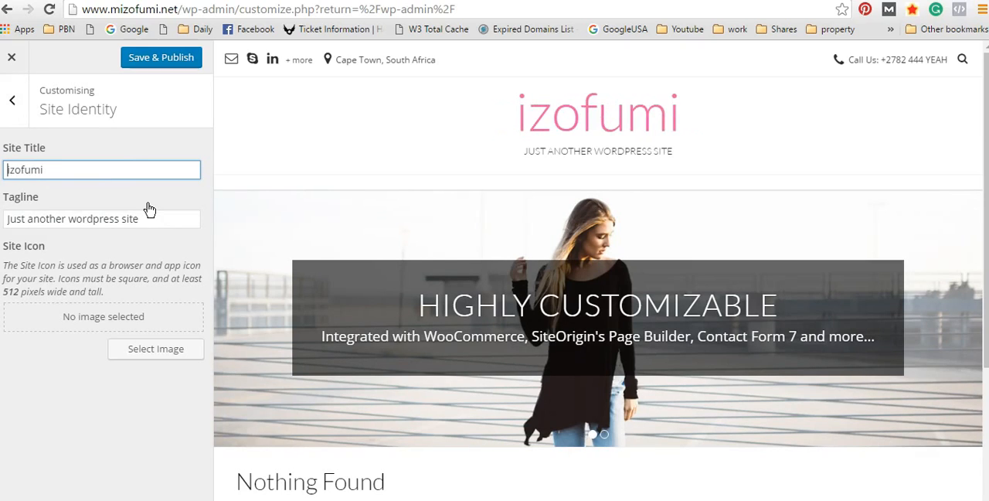
pyautogui.write('M')
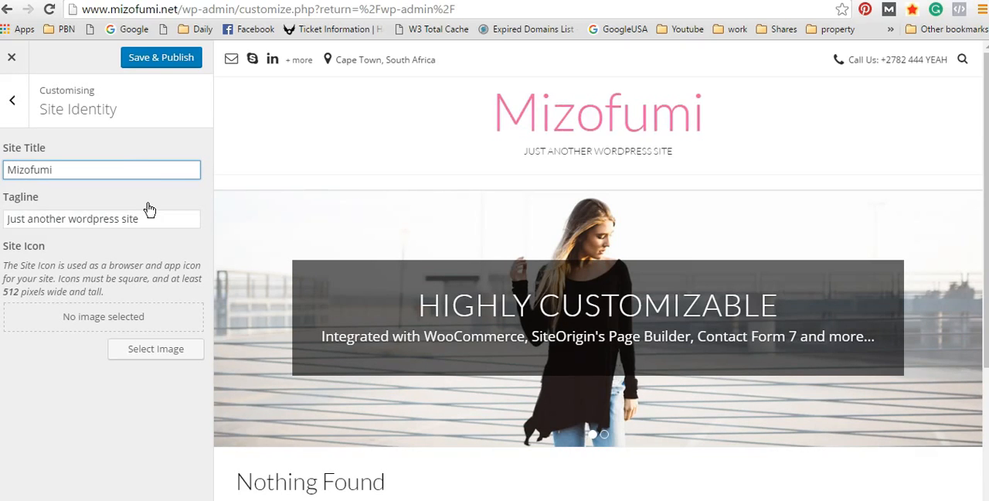
pyautogui.click(104, 169)
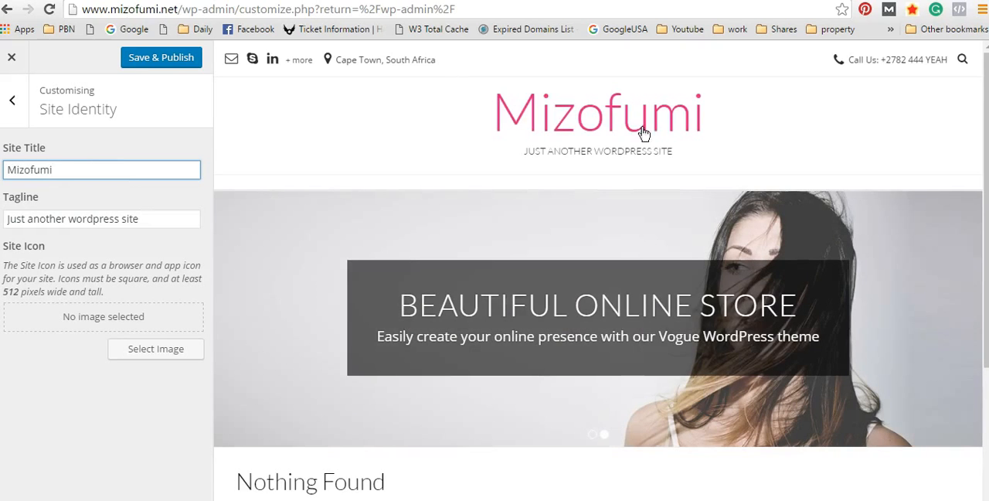
# Step: Replace the tagline with "Welcome To Mizofumi"
pyautogui.click(168, 217)
pyautogui.hotkey('ctrl', 'a')
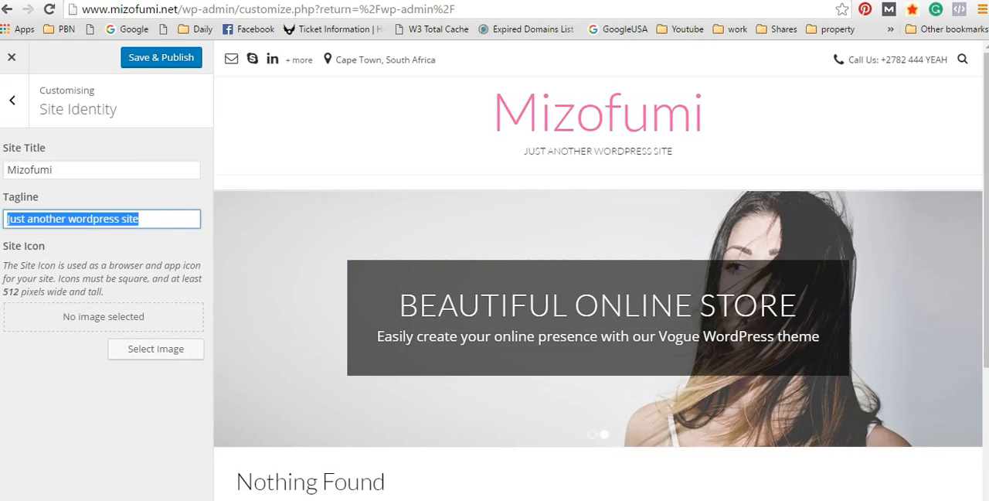
pyautogui.press('BackSpace')
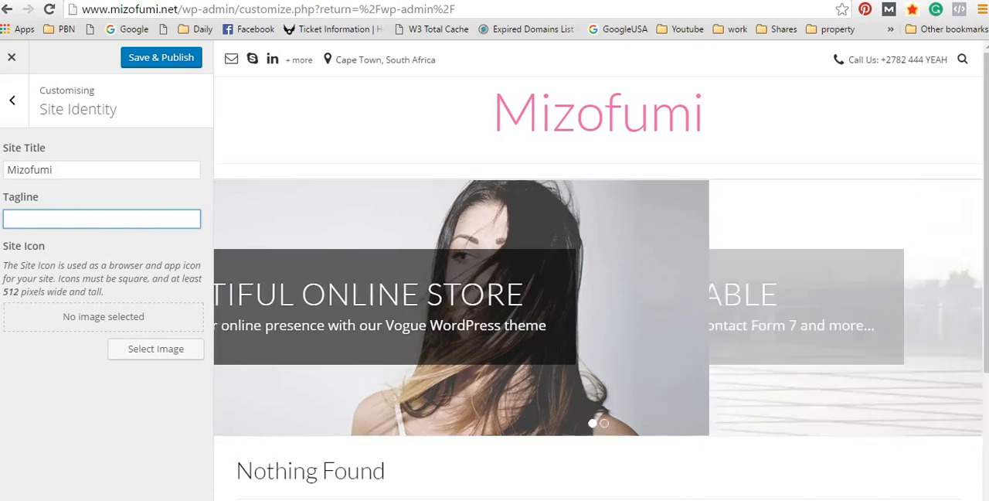
pyautogui.write('WElc')
pyautogui.press('BackSpace')
pyautogui.press('BackSpace')
pyautogui.press('BackSpace')
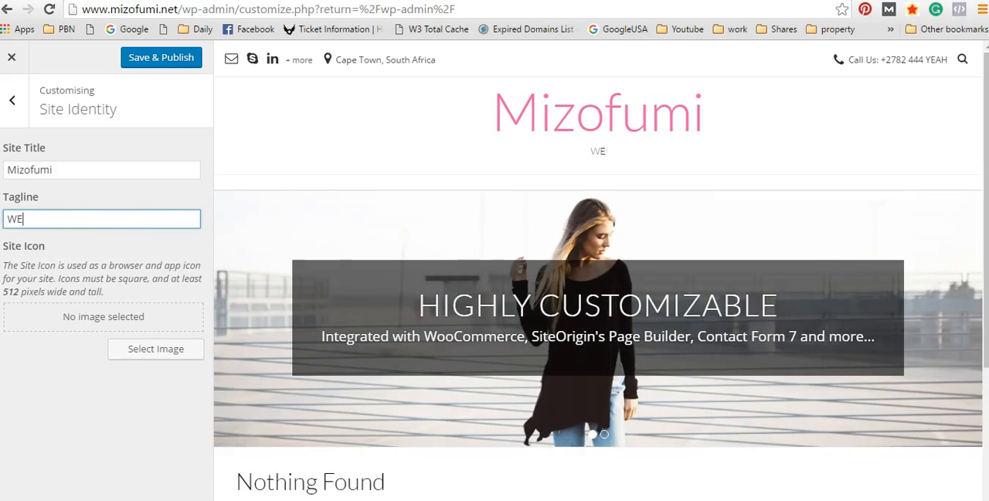
pyautogui.write('elcome')
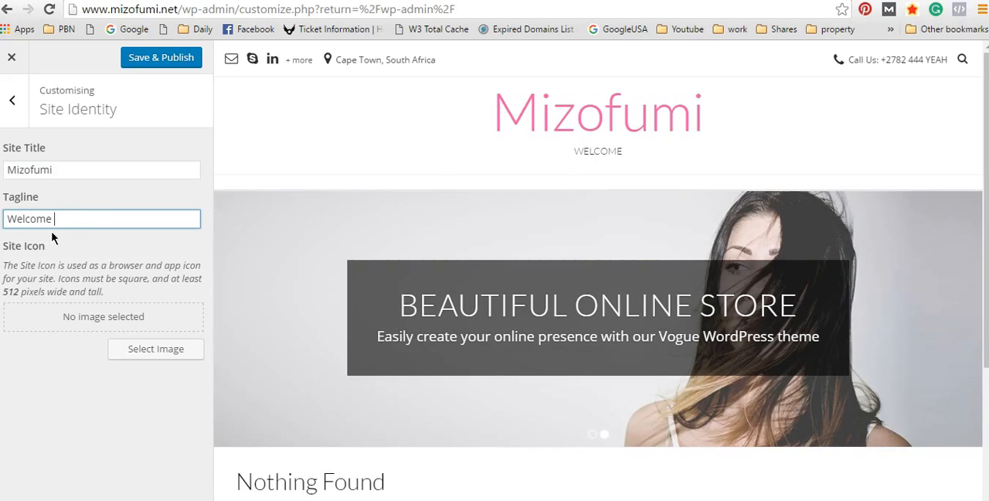
pyautogui.write(' To Mizo')
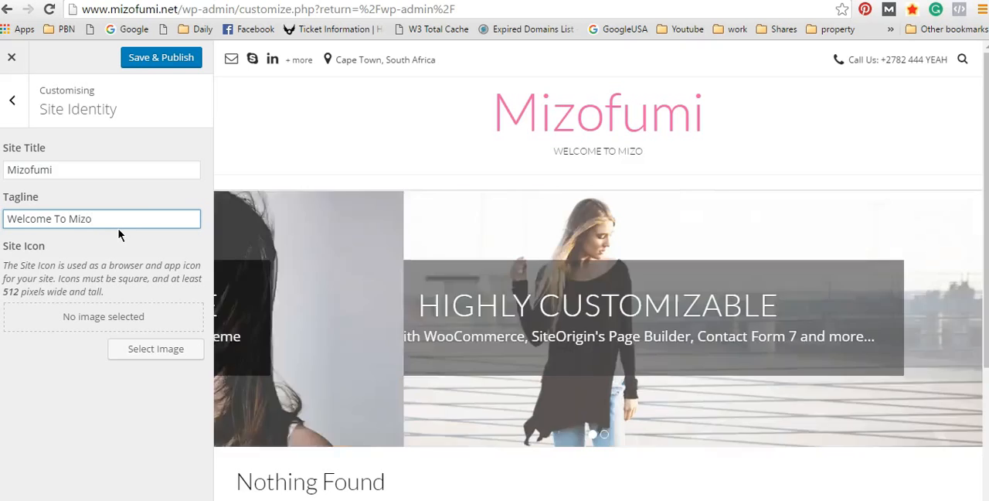
pyautogui.write('fumi')
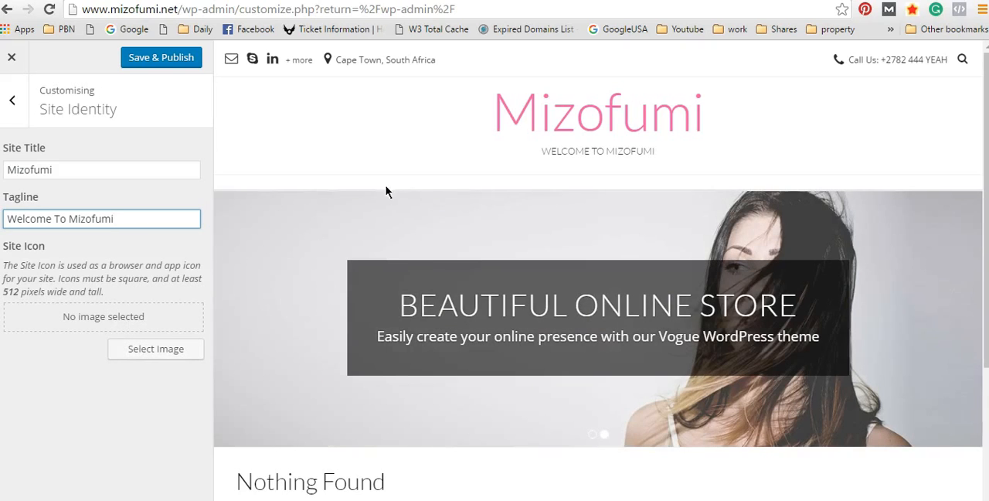
# Step: View the image chooser for the site icon, close it without selecting a file, and recheck the Site Identity settings
pyautogui.click(159, 352)
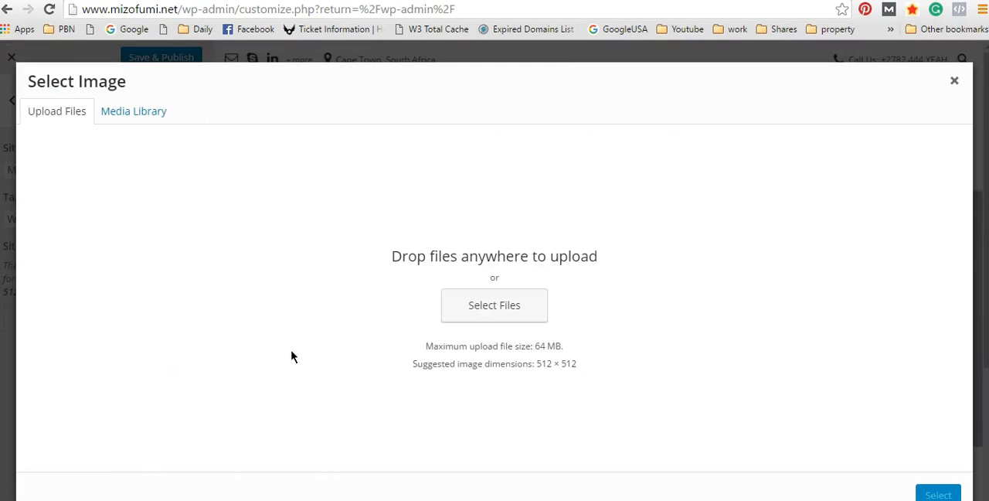
pyautogui.click(953, 81)
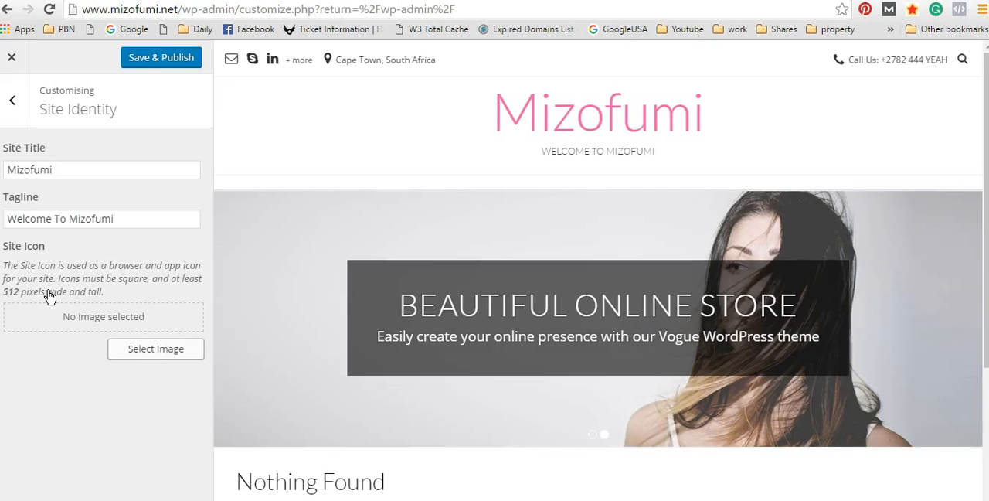
pyautogui.click(16, 103)
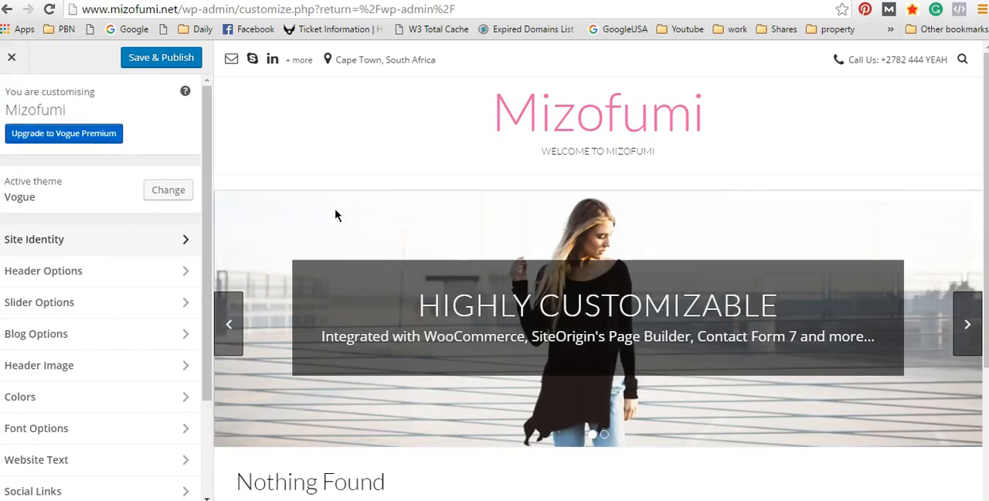
pyautogui.click(156, 238)
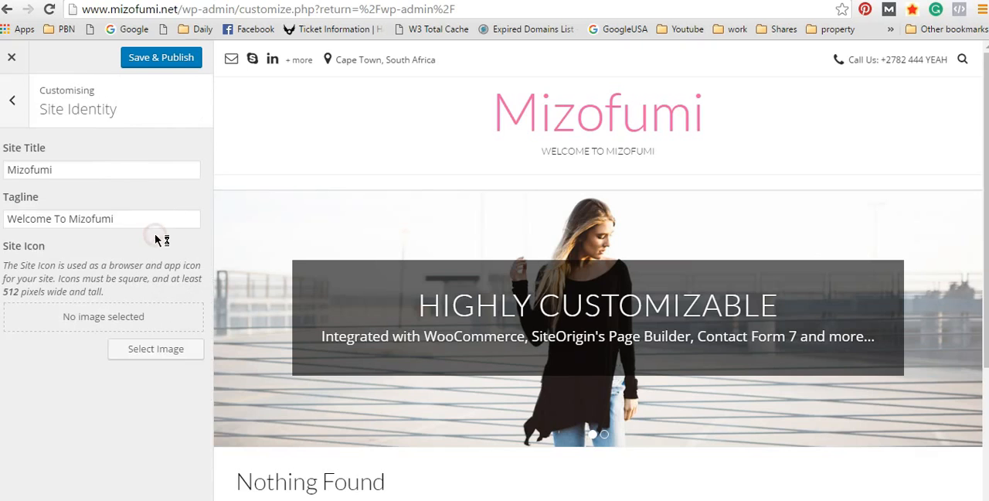
pyautogui.click(16, 100)
# Step: Try removing the top bar in the Header Options, restore it, and inspect its phone number entry
pyautogui.click(97, 270)
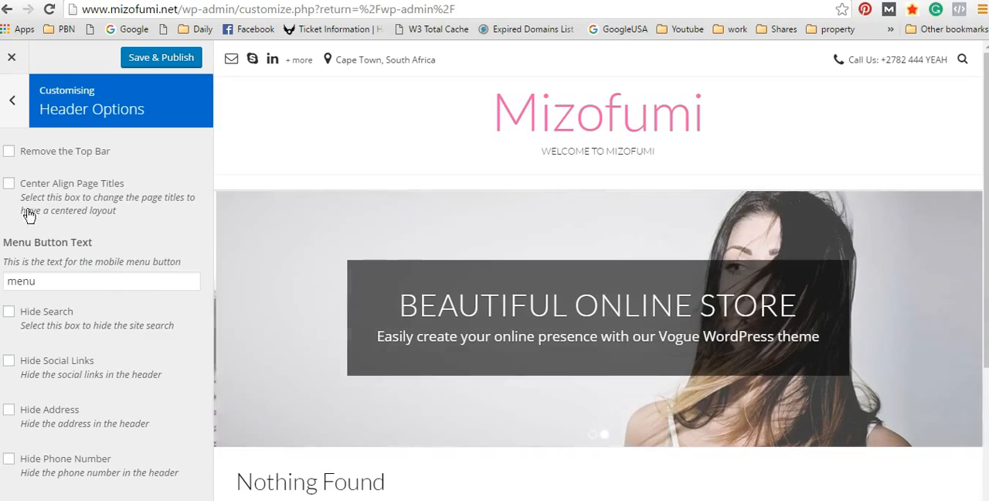
pyautogui.click(9, 152)
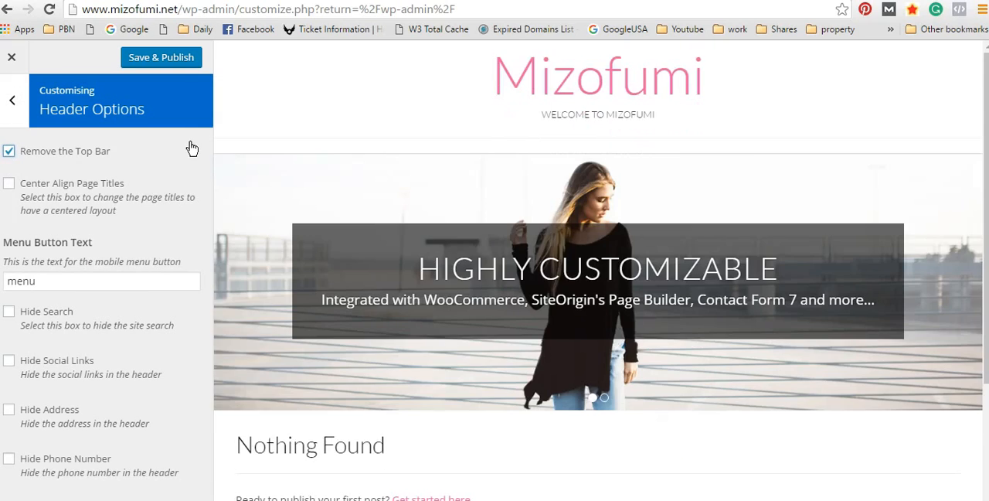
pyautogui.click(9, 151)
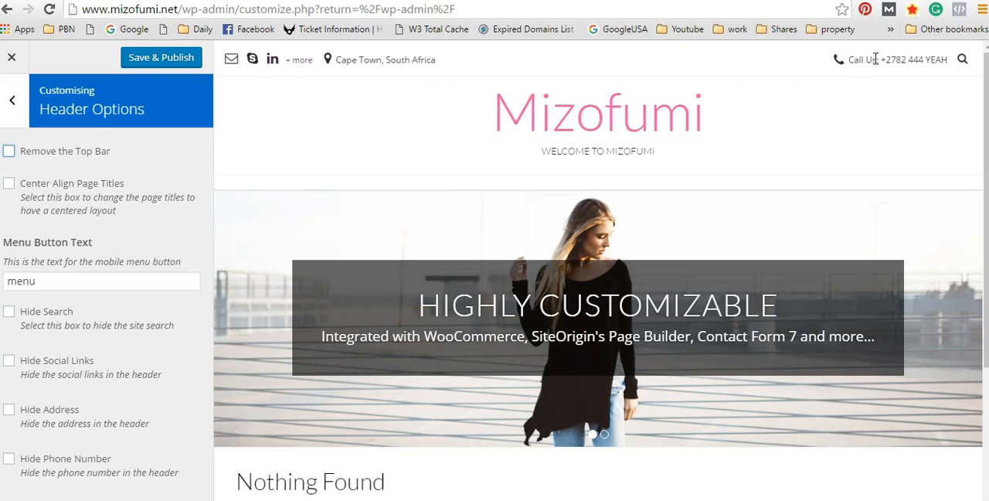
pyautogui.moveTo(896, 60); pyautogui.dragTo(976, 61)
pyautogui.click(937, 72)
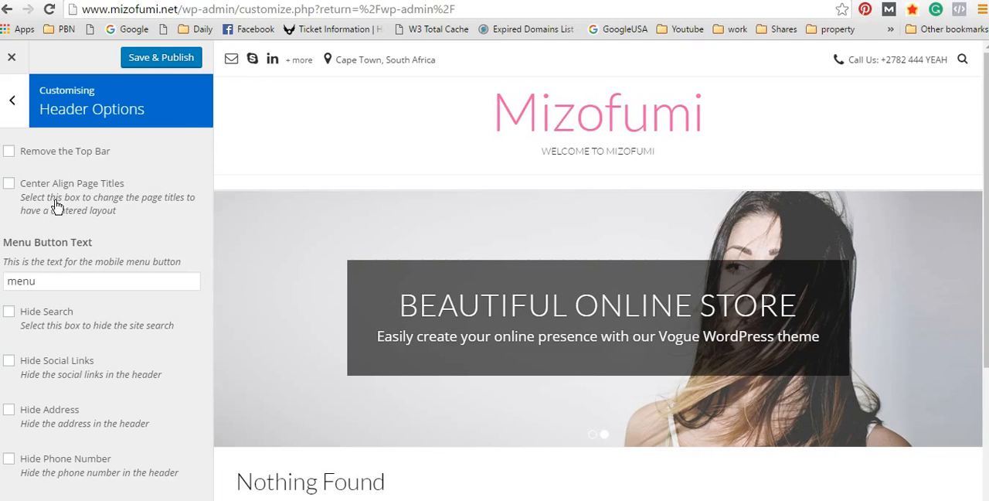
# Step: Try centre-aligning the page titles, check the page preview, and turn the option back off
pyautogui.click(9, 186)
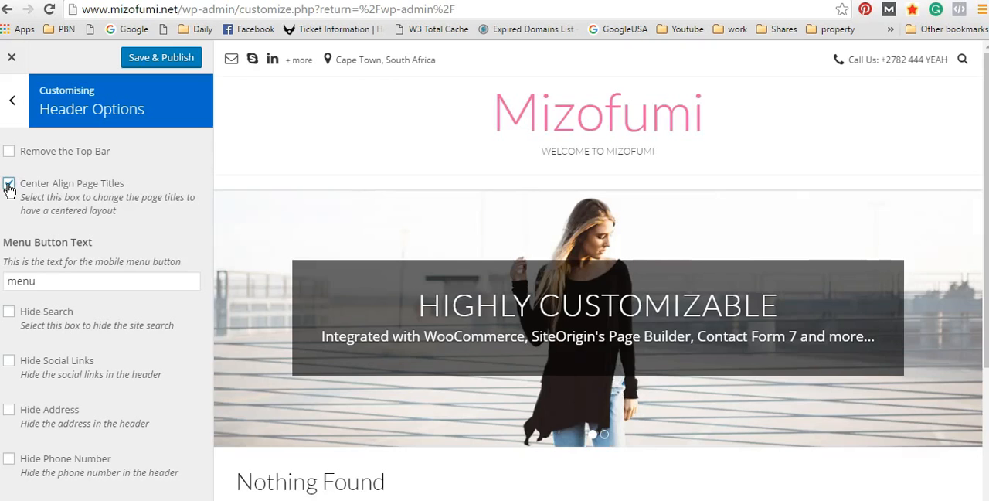
pyautogui.scroll(-3, 554, 265)
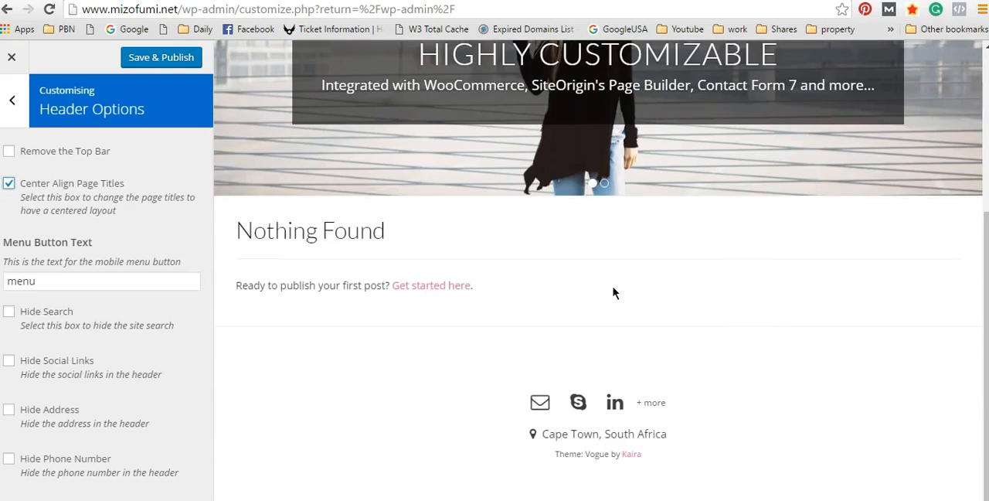
pyautogui.click(9, 184)
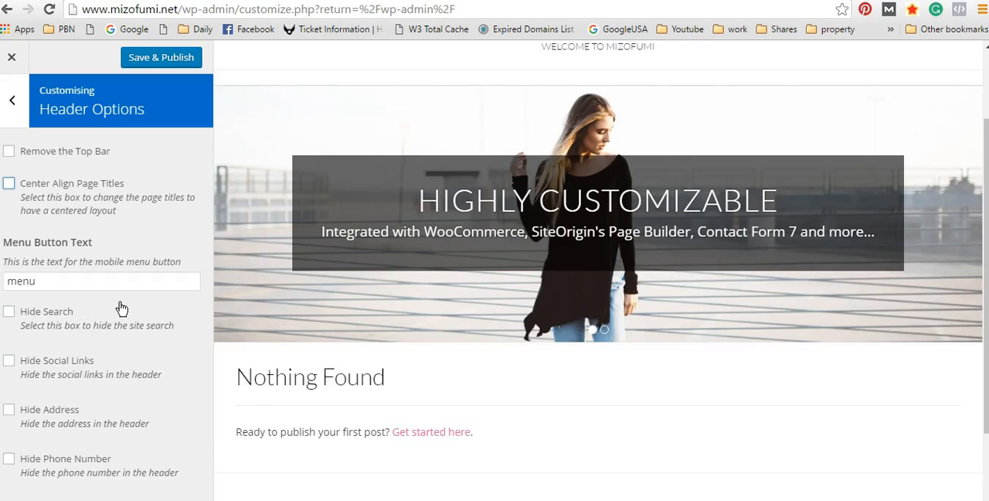
# Step: Examine the mobile menu button text setting against the page preview and return to the list of customizer sections
pyautogui.click(82, 279)
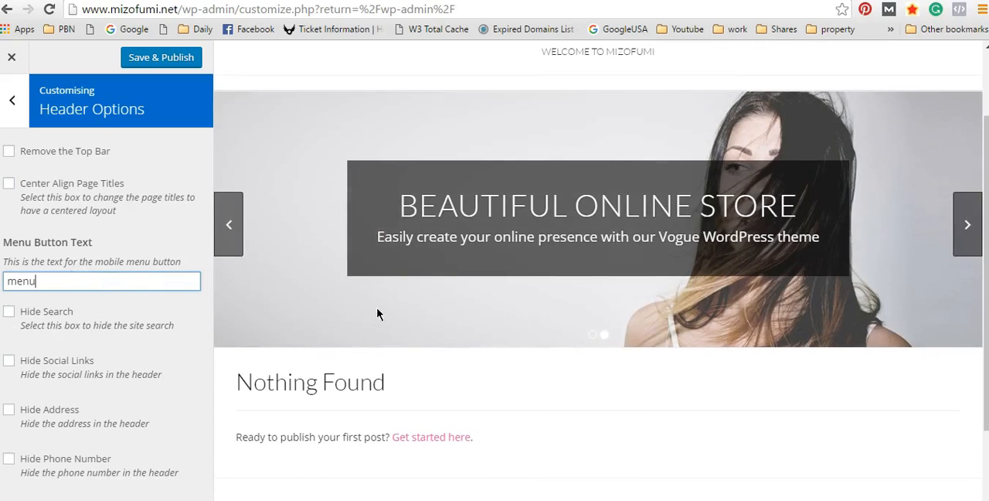
pyautogui.scroll(-2, 451, 330)
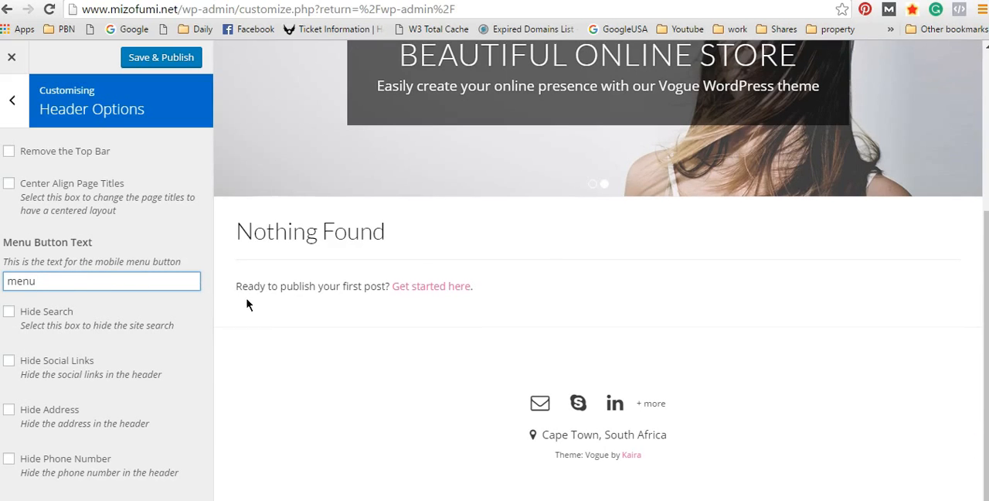
pyautogui.scroll(2, 248, 305)
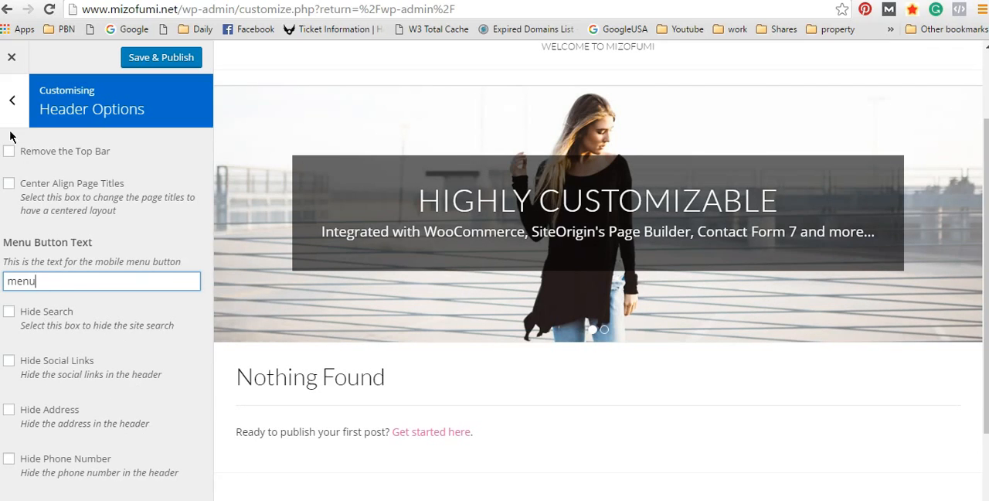
pyautogui.click(12, 100)
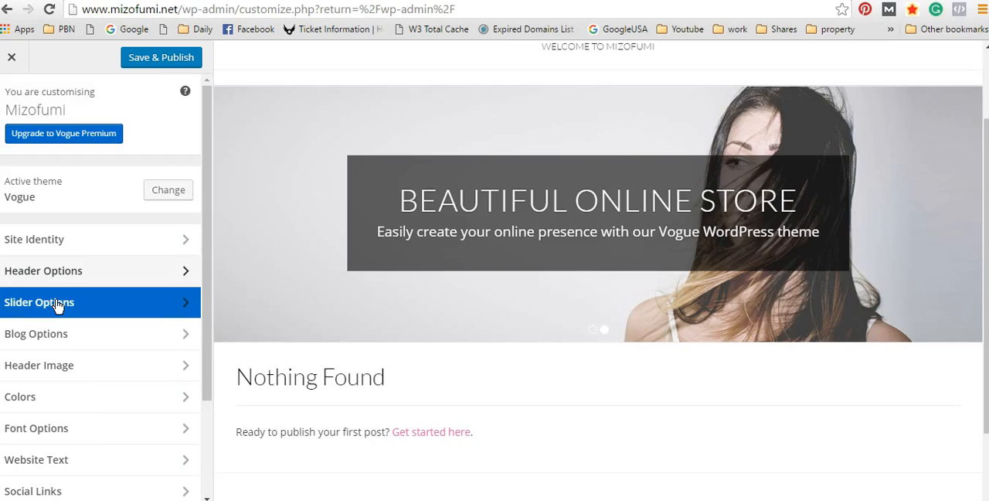
# Step: Open the Slider Options and look through the available slider types without changing the choice
pyautogui.click(62, 304)
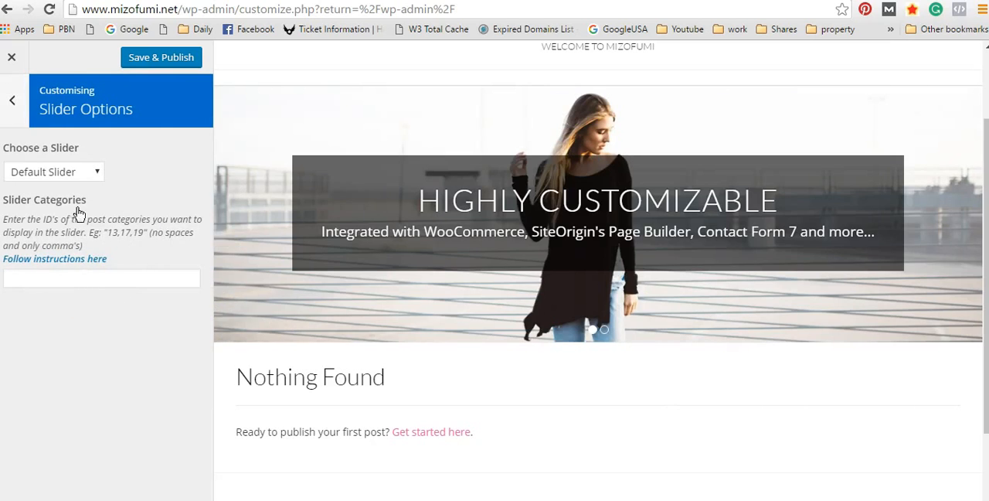
pyautogui.click(87, 173)
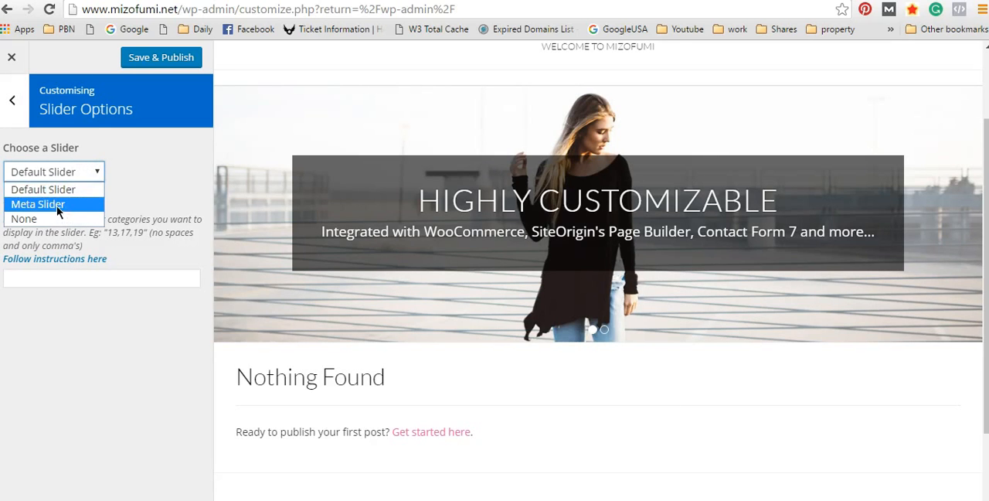
pyautogui.click(701, 431)
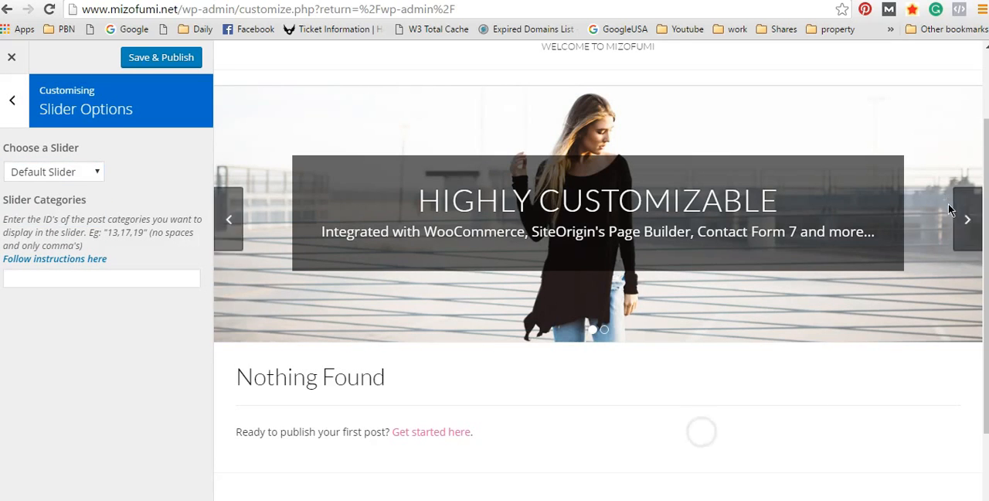
# Step: Browse back and forth through the default slider's slides in the page preview
pyautogui.click(966, 220)
pyautogui.scroll(1, 881, 240)
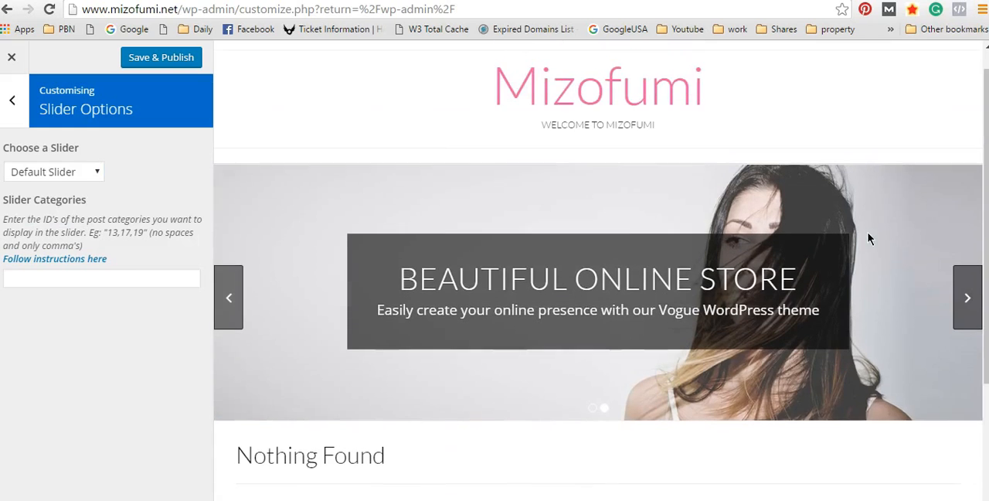
pyautogui.scroll(1, 868, 239)
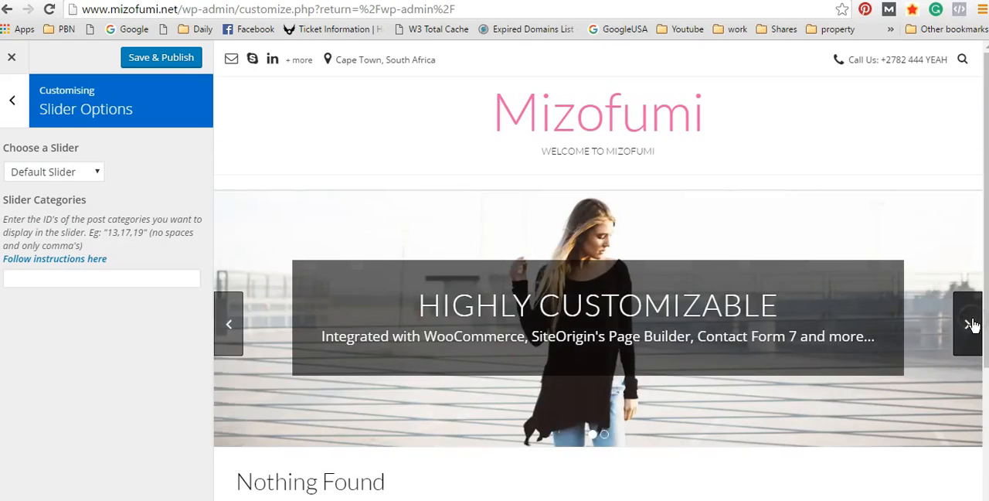
pyautogui.click(973, 324)
pyautogui.click(973, 325)
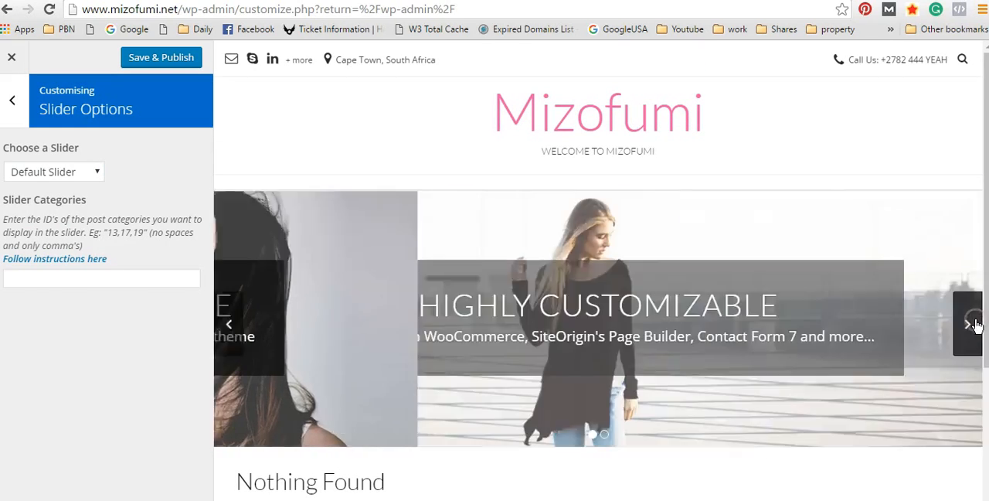
pyautogui.click(972, 323)
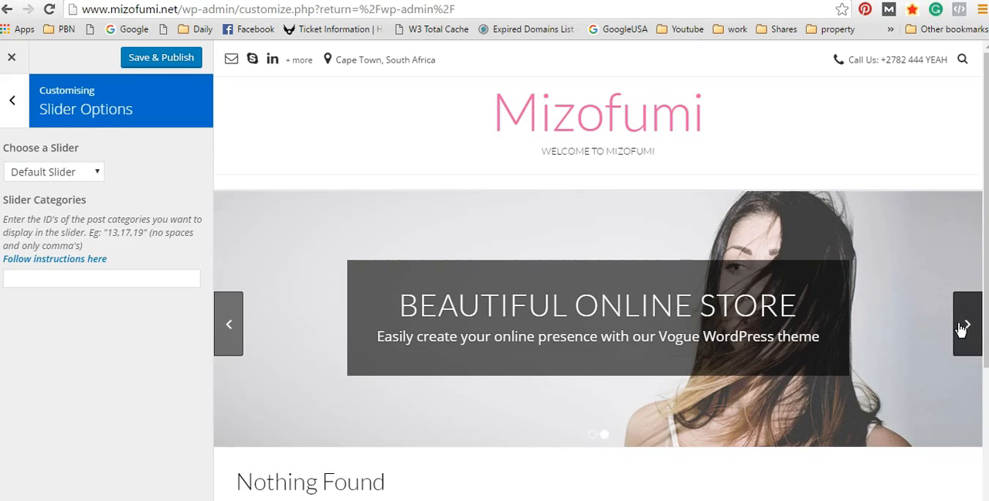
pyautogui.click(968, 325)
pyautogui.click(968, 325)
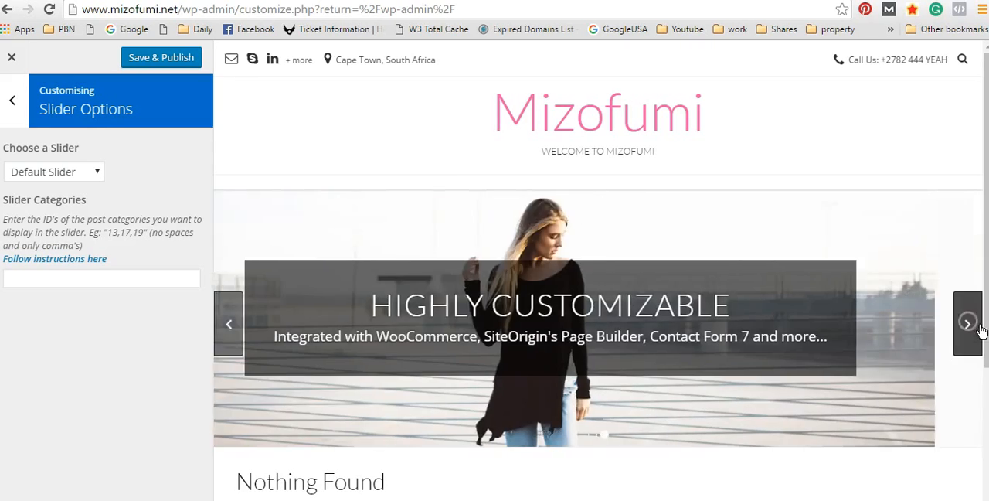
pyautogui.click(226, 331)
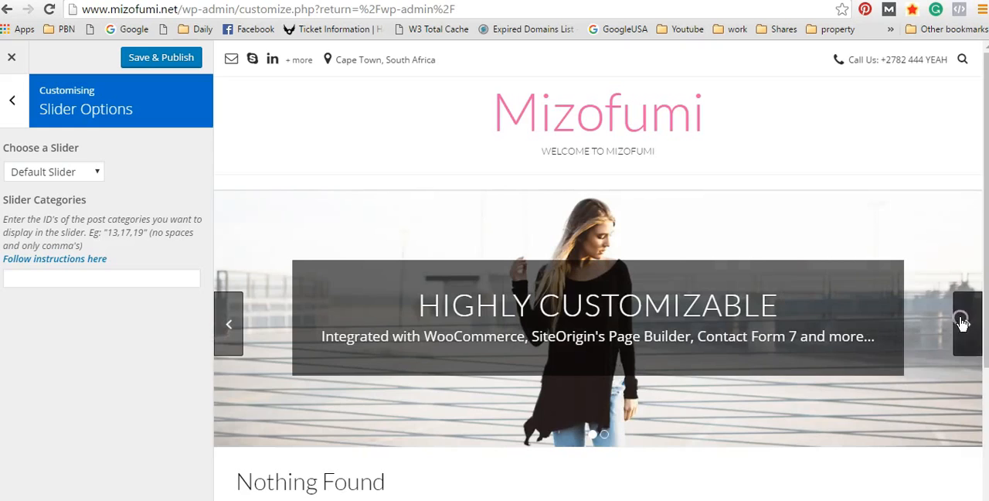
pyautogui.click(967, 325)
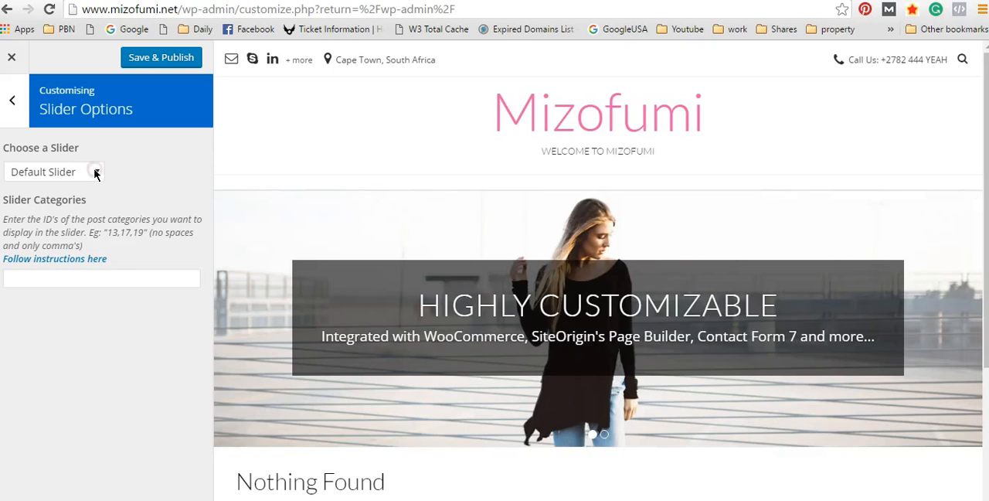
# Step: Try the Meta Slider and None slider choices, restore Default Slider, and return to the list of customizer sections
pyautogui.click(96, 173)
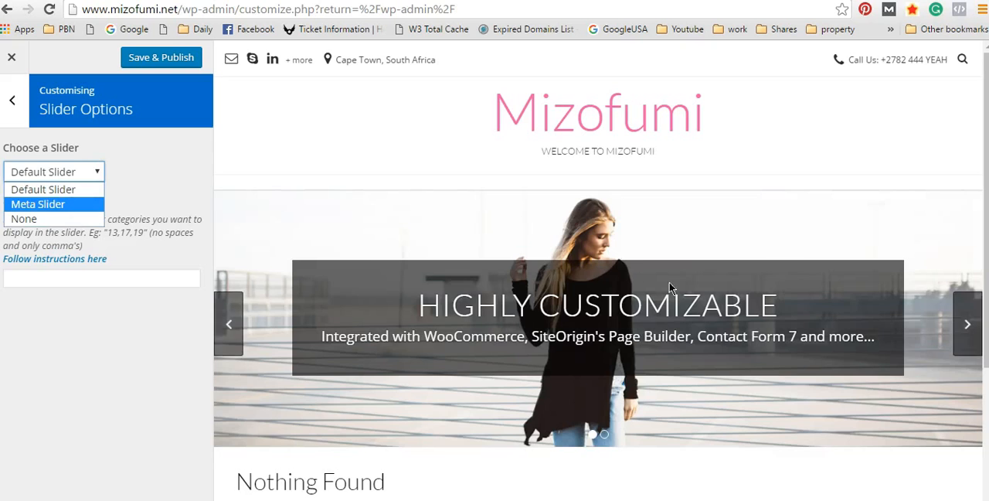
pyautogui.click(35, 204)
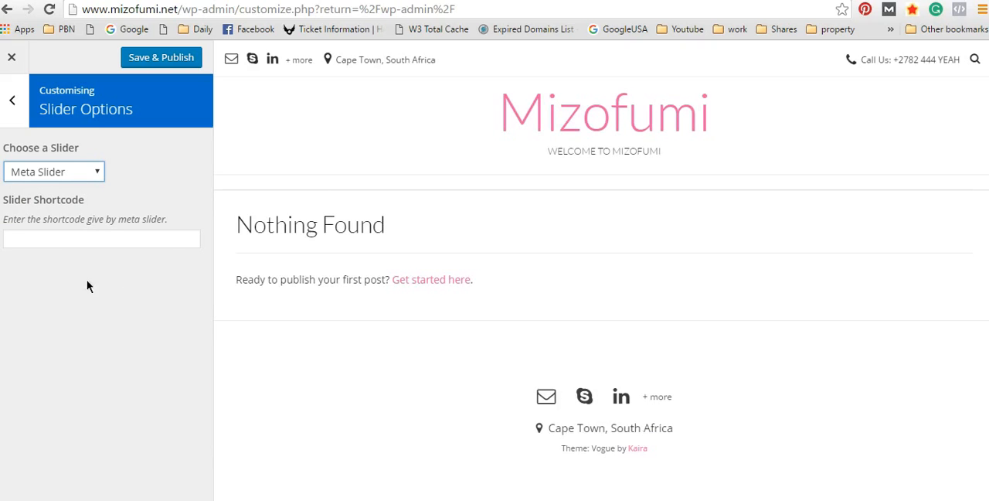
pyautogui.click(81, 178)
pyautogui.click(50, 218)
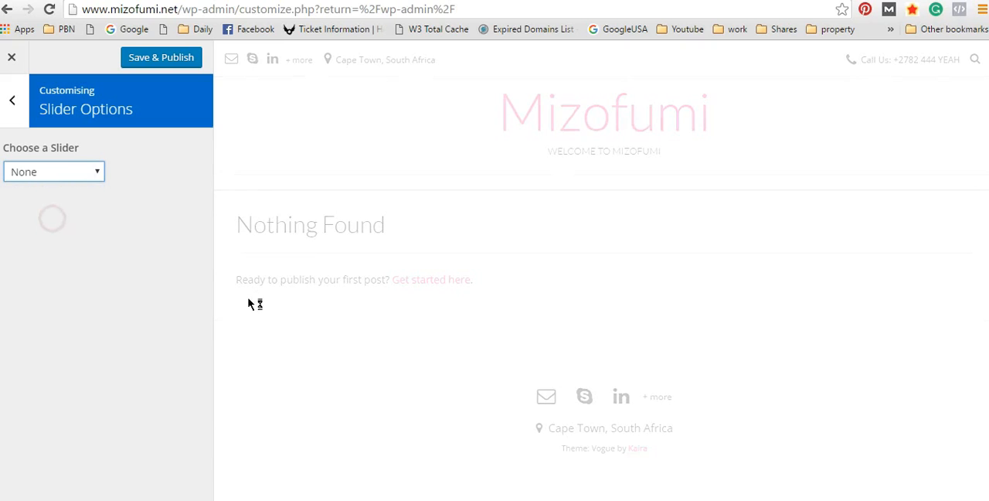
pyautogui.click(85, 174)
pyautogui.click(35, 191)
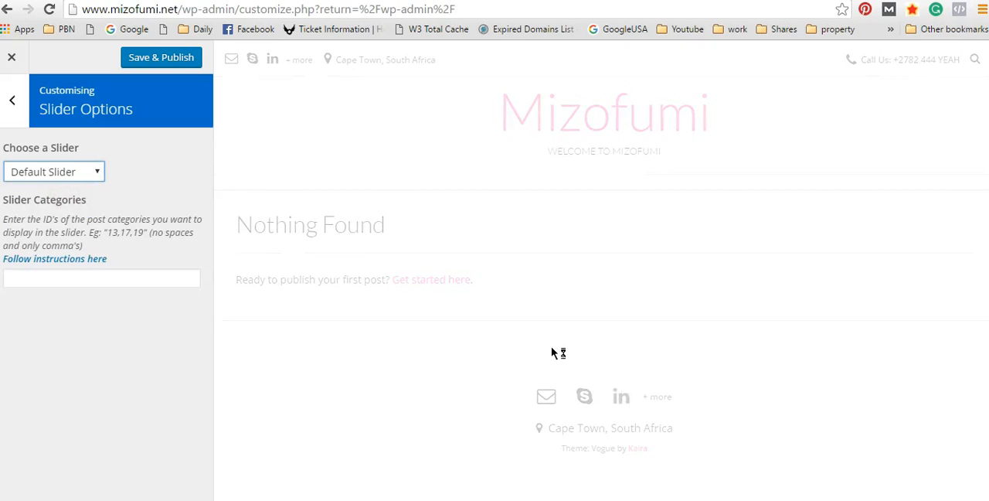
pyautogui.click(67, 272)
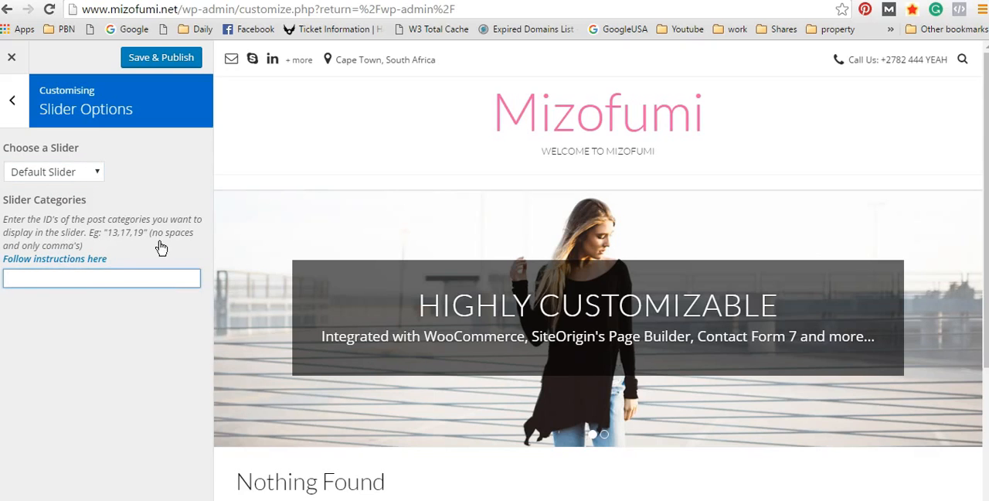
pyautogui.click(12, 101)
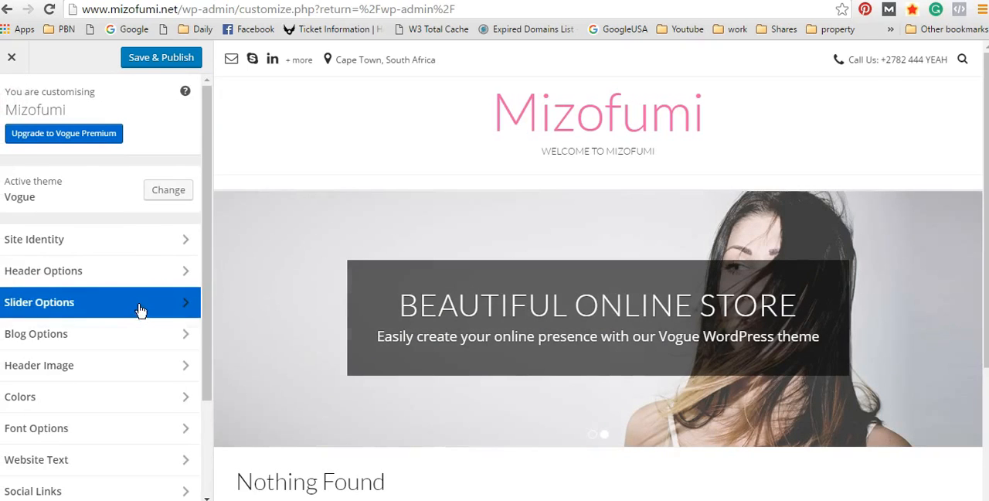
# Step: Open the Blog Options and check the blog posts layout choices against the page preview, keeping Left Layout
pyautogui.scroll(-1, 135, 307)
pyautogui.click(85, 264)
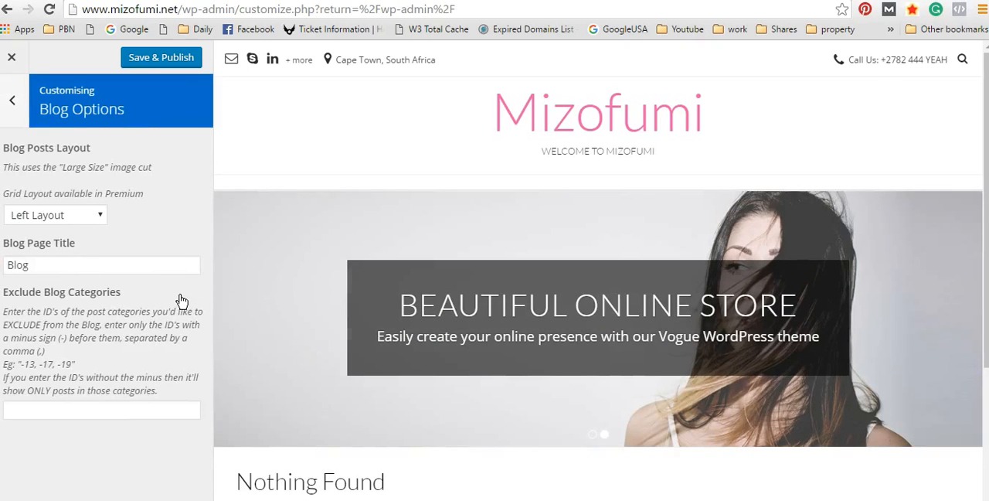
pyautogui.click(95, 217)
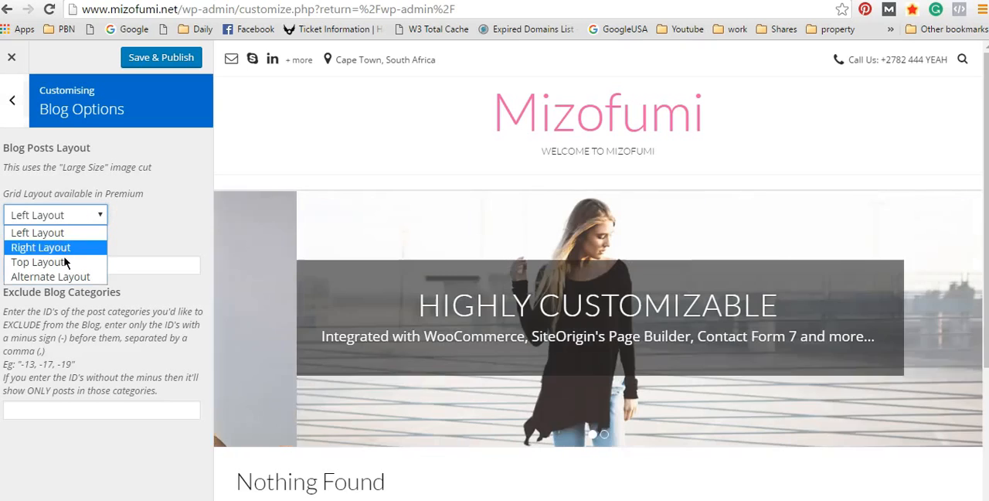
pyautogui.click(75, 232)
pyautogui.click(143, 215)
pyautogui.scroll(-3, 227, 224)
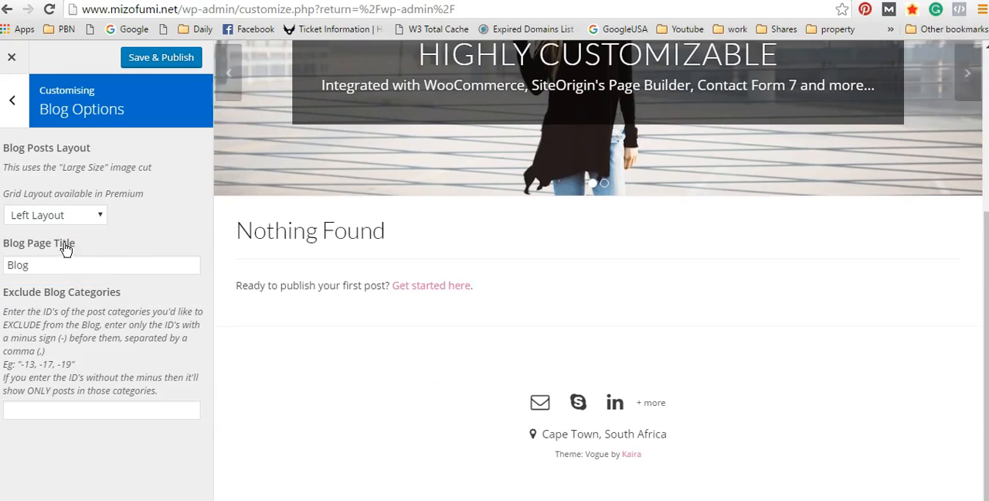
# Step: Try Right Layout for the blog posts, restore Left Layout, and leave the Blog Options
pyautogui.click(62, 217)
pyautogui.click(61, 249)
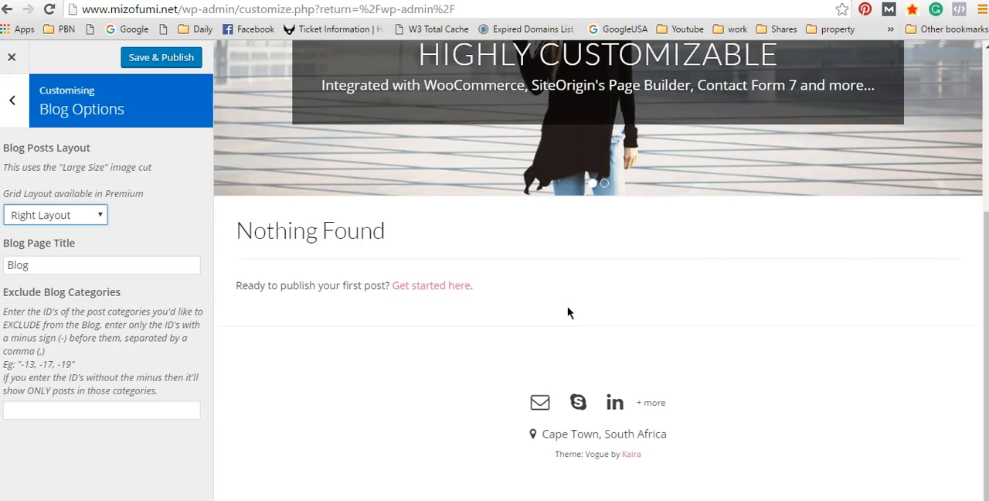
pyautogui.click(84, 216)
pyautogui.click(77, 229)
pyautogui.click(13, 100)
# Step: Examine the Header Image section's recommended size against the site title area in the preview, and return to the section list
pyautogui.scroll(-2, 96, 305)
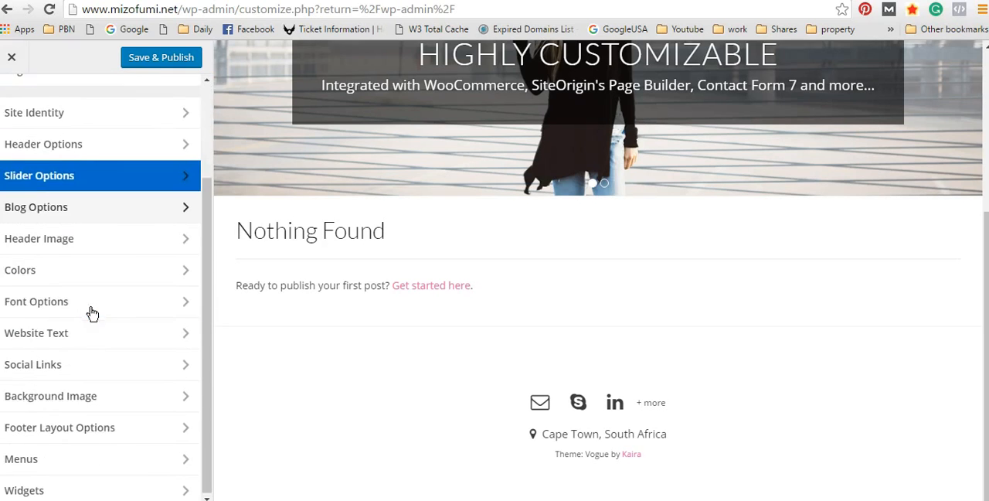
pyautogui.click(68, 240)
pyautogui.scroll(3, 537, 254)
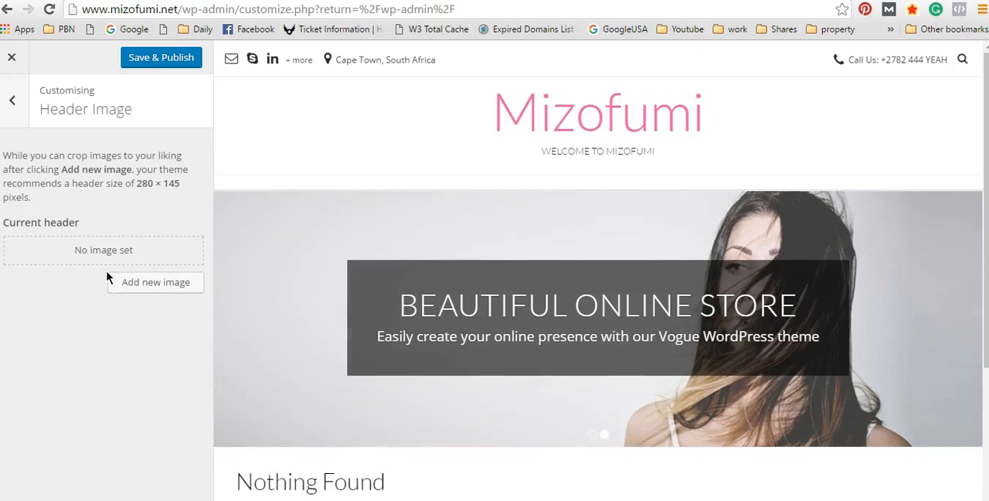
pyautogui.moveTo(735, 116); pyautogui.dragTo(358, 114)
pyautogui.moveTo(762, 132); pyautogui.dragTo(698, 148)
pyautogui.click(700, 152)
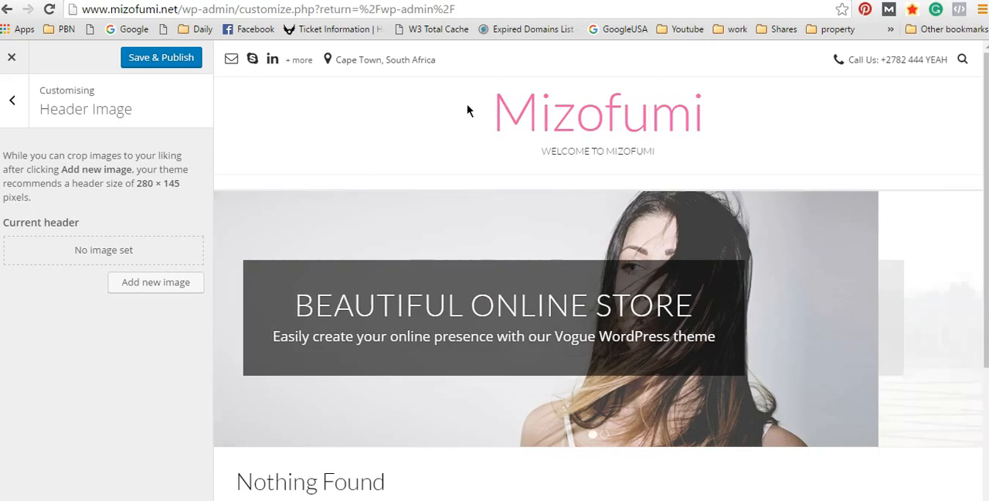
pyautogui.rightClick(467, 103)
pyautogui.click(442, 108)
pyautogui.moveTo(478, 97); pyautogui.dragTo(713, 123)
pyautogui.click(735, 126)
pyautogui.moveTo(134, 182); pyautogui.dragTo(181, 184)
pyautogui.click(206, 194)
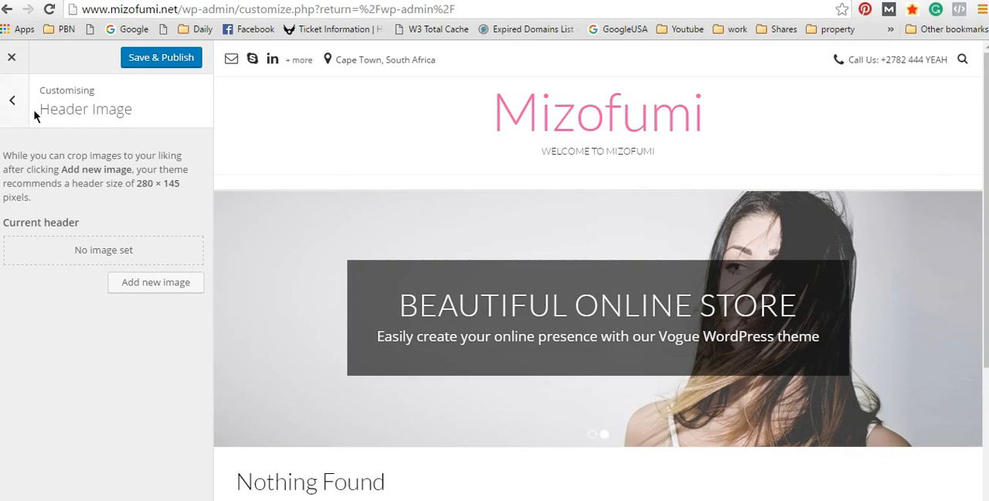
pyautogui.click(17, 103)
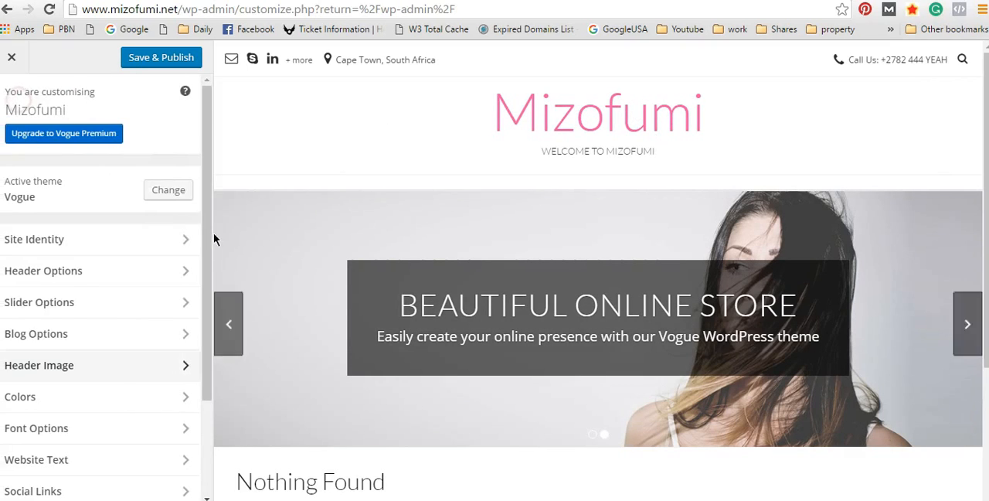
# Step: Recheck the Slider Options without changes and open the Colors section to view its settings
pyautogui.click(88, 310)
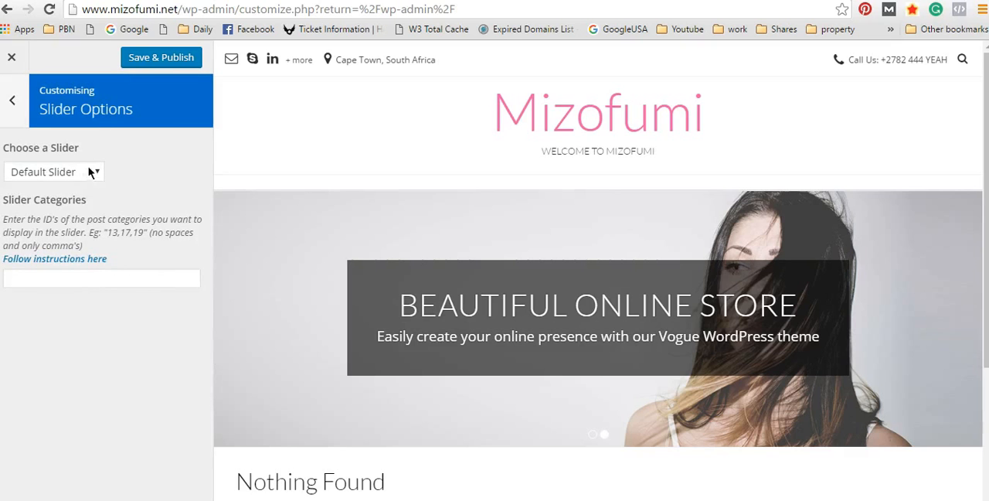
pyautogui.click(12, 100)
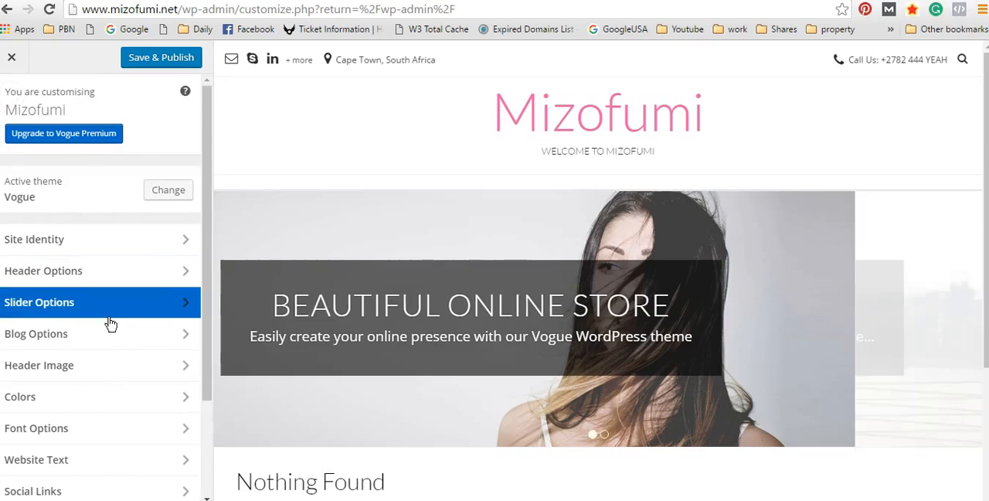
pyautogui.scroll(-1, 66, 326)
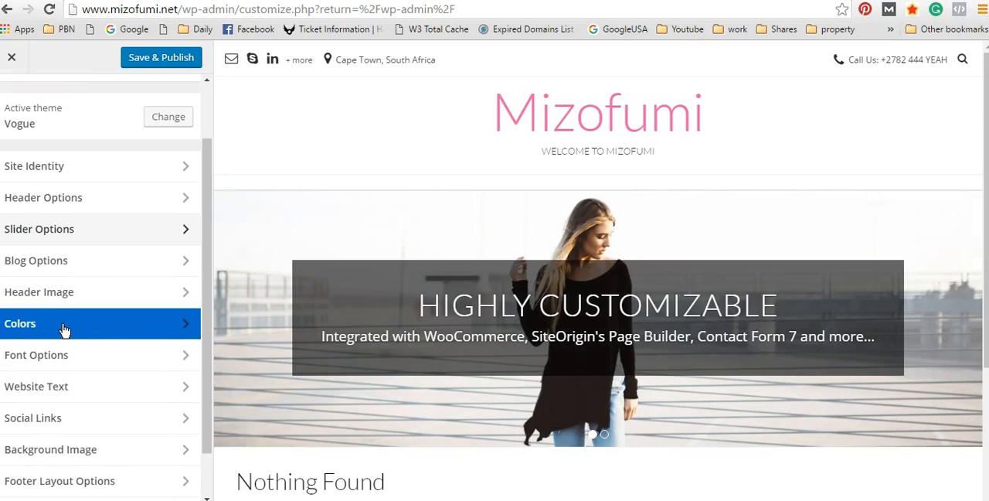
pyautogui.click(66, 330)
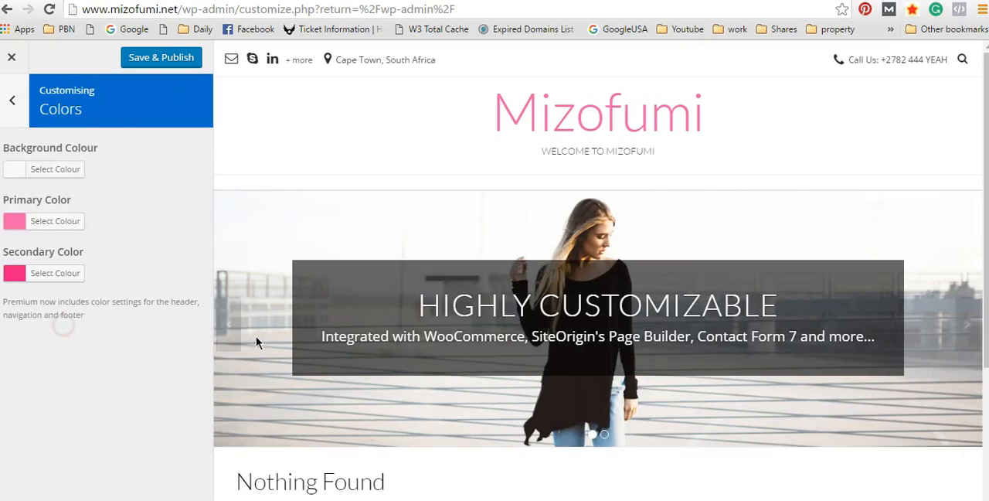
pyautogui.scroll(-4, 789, 331)
pyautogui.scroll(4, 797, 318)
# Step: Open the Primary Color picker and copy its hex code
pyautogui.click(17, 222)
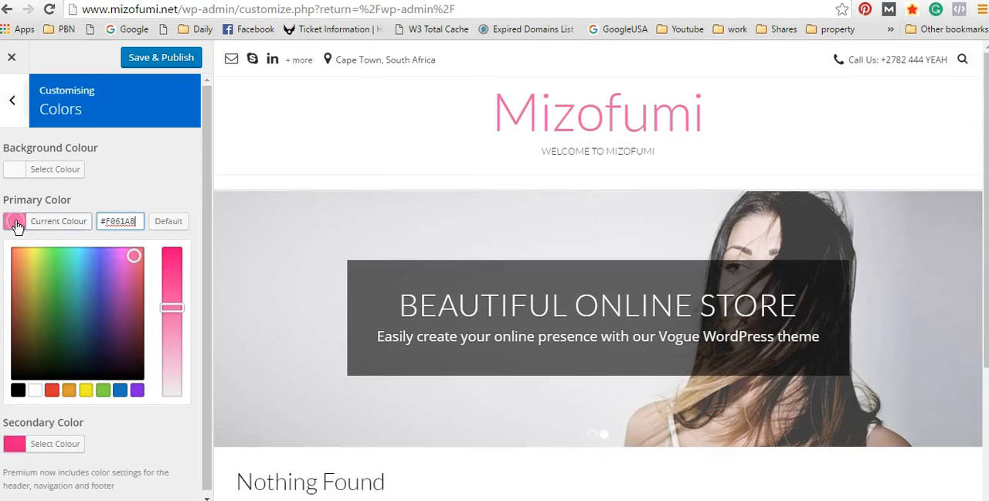
pyautogui.moveTo(134, 221); pyautogui.dragTo(89, 222)
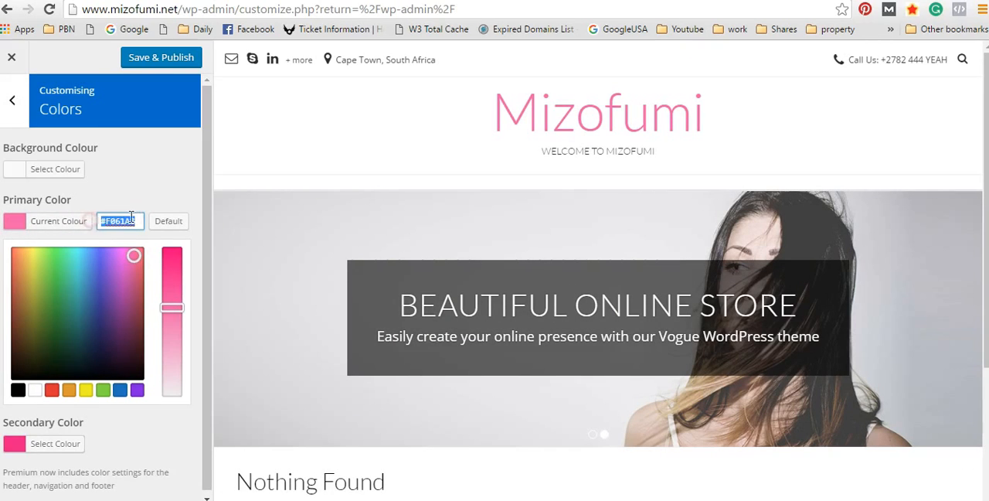
pyautogui.rightClick(121, 221)
pyautogui.click(159, 294)
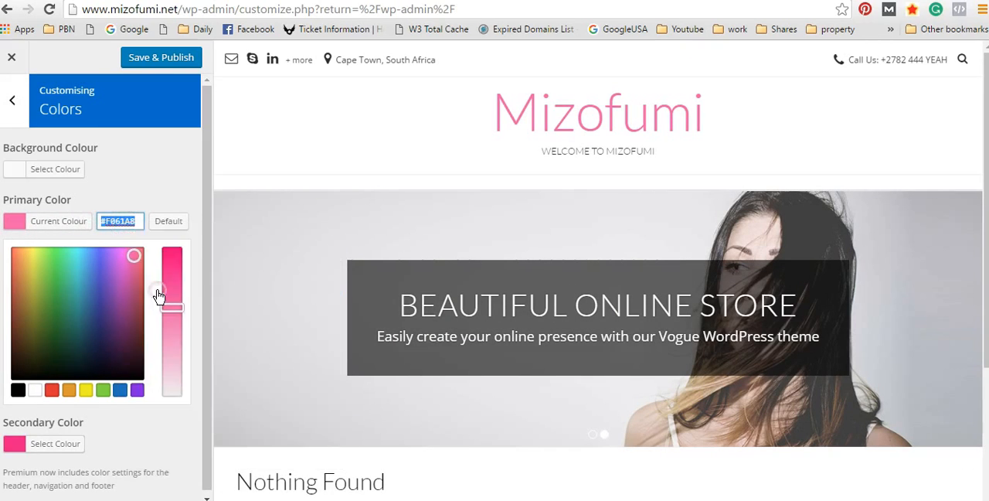
pyautogui.click(131, 198)
# Step: Try the green #558736 as the primary color, and restore the hex code #F061A8
pyautogui.click(61, 223)
pyautogui.moveTo(133, 261); pyautogui.dragTo(46, 309)
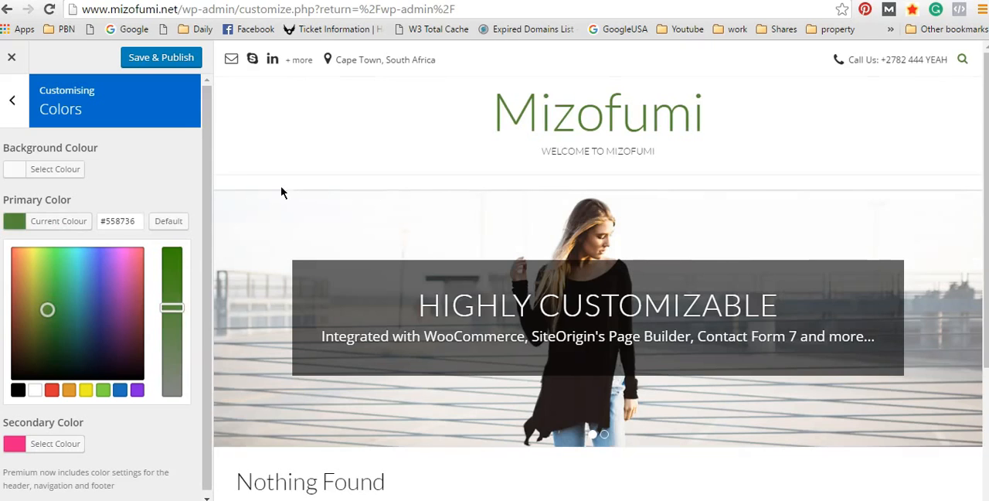
pyautogui.moveTo(138, 222); pyautogui.dragTo(85, 225)
pyautogui.rightClick(131, 220)
pyautogui.click(168, 269)
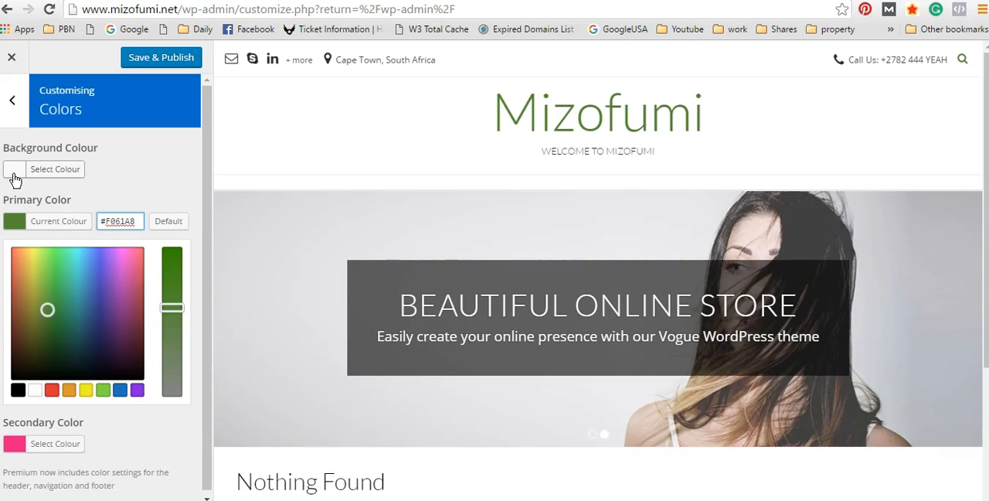
# Step: Set the site's background colour to white, #ffffff
pyautogui.click(15, 171)
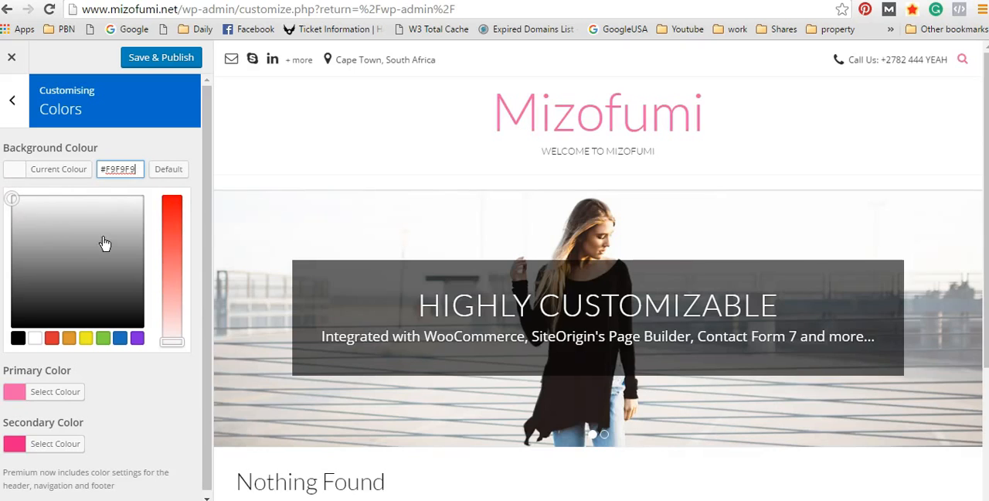
pyautogui.click(12, 199)
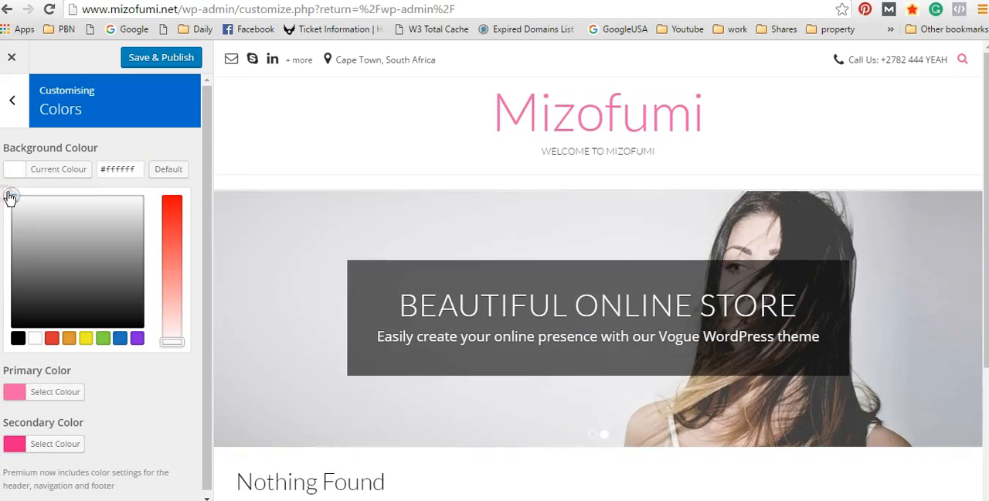
# Step: Set the site's background colour to the off-white #fcfcfc and leave the Colors section
pyautogui.click(11, 197)
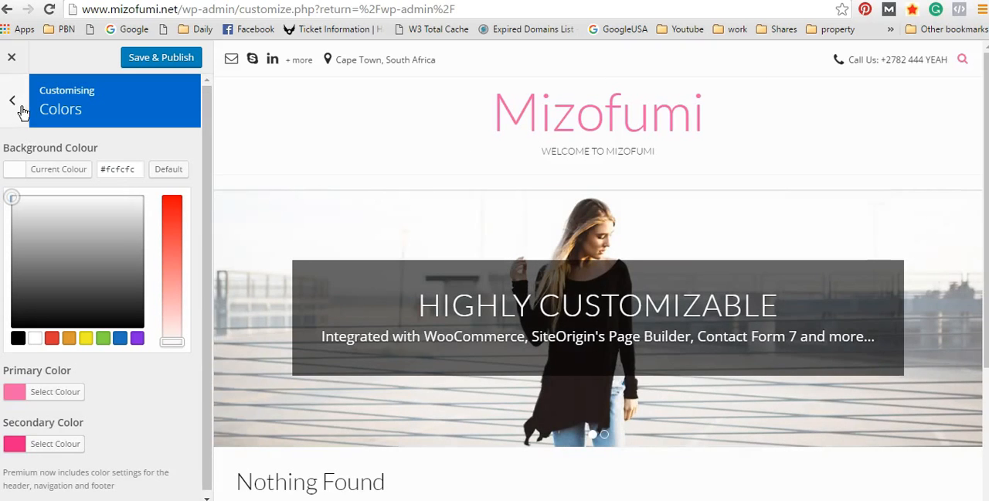
pyautogui.scroll(-1, 177, 260)
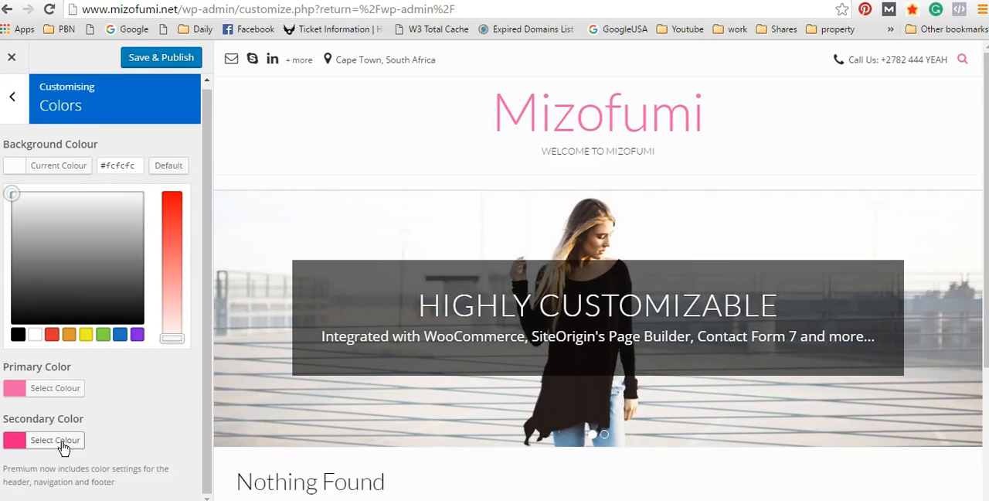
pyautogui.scroll(-1, 743, 360)
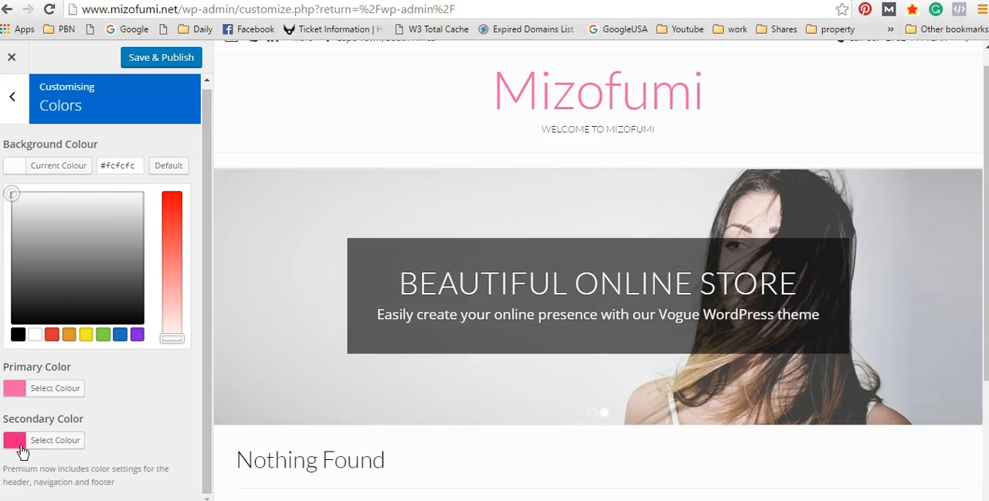
pyautogui.click(17, 114)
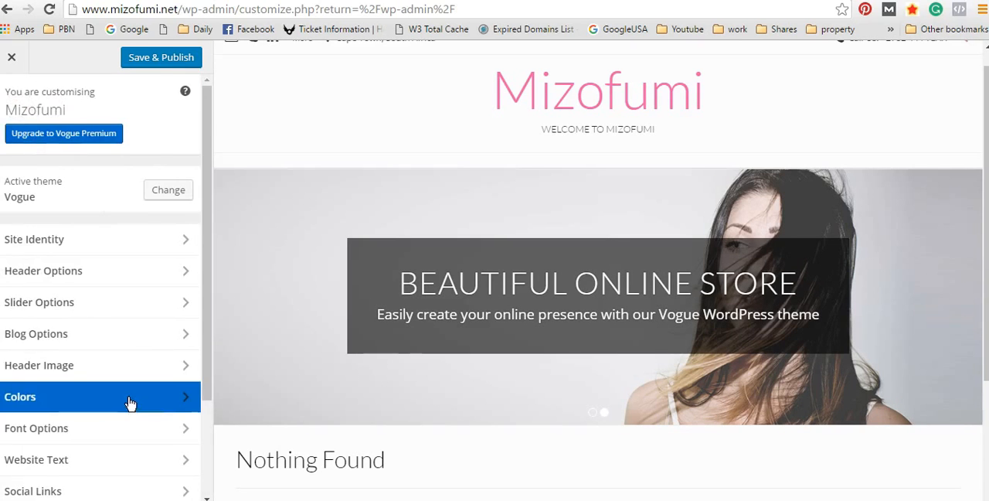
# Step: Open Font Options and examine how the current body and heading fonts look across the site preview
pyautogui.scroll(-3, 115, 398)
pyautogui.click(84, 308)
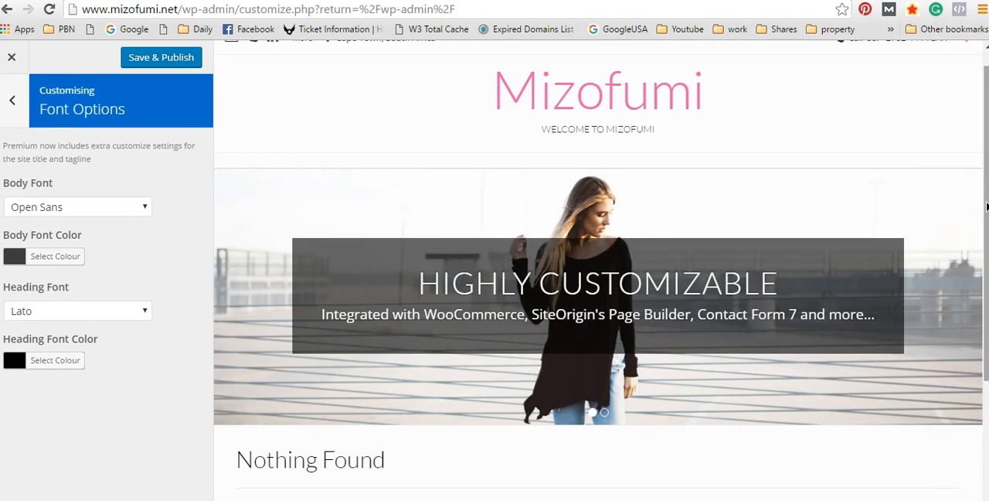
pyautogui.scroll(-2, 985, 205)
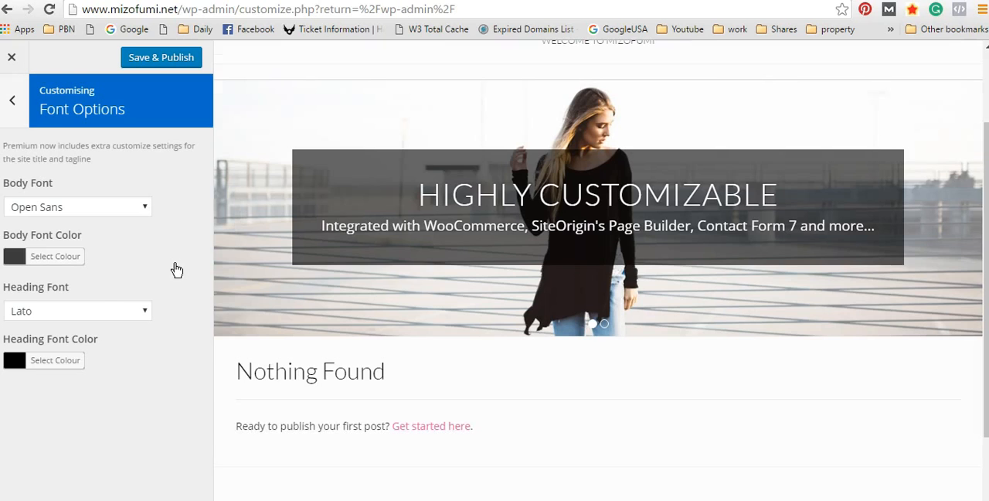
pyautogui.scroll(2, 389, 160)
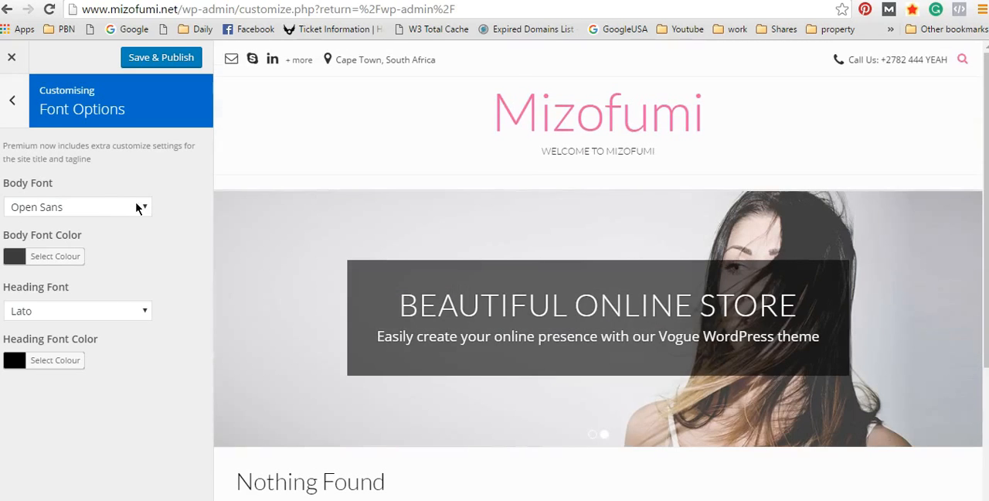
pyautogui.scroll(-3, 580, 250)
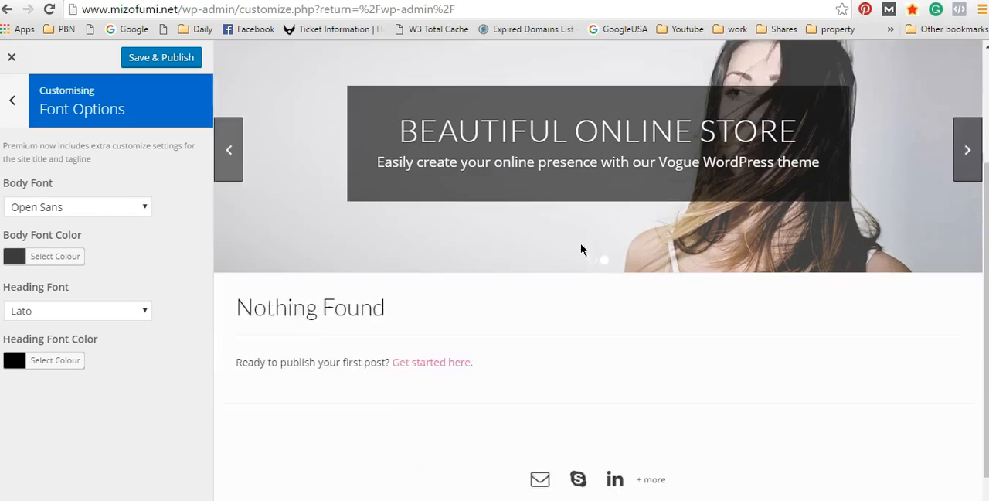
pyautogui.scroll(2, 260, 285)
pyautogui.scroll(1, 261, 286)
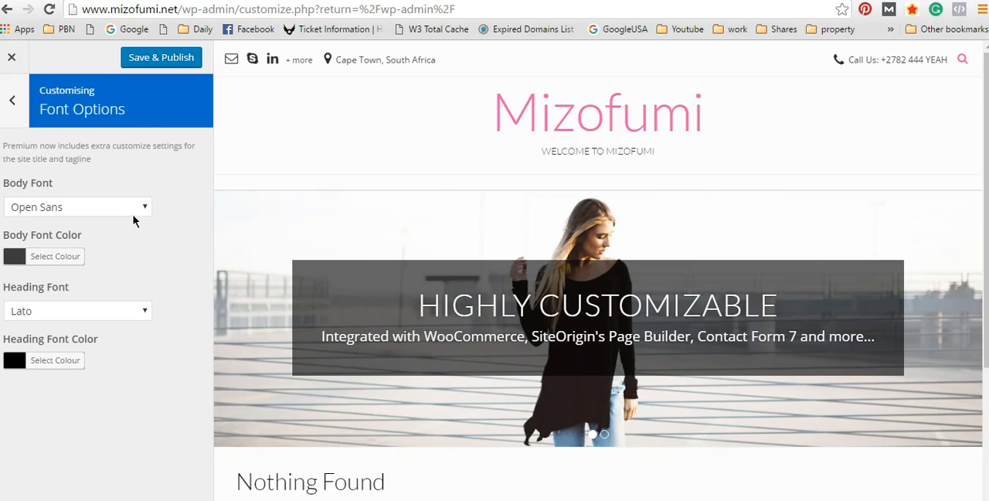
pyautogui.scroll(-2, 443, 239)
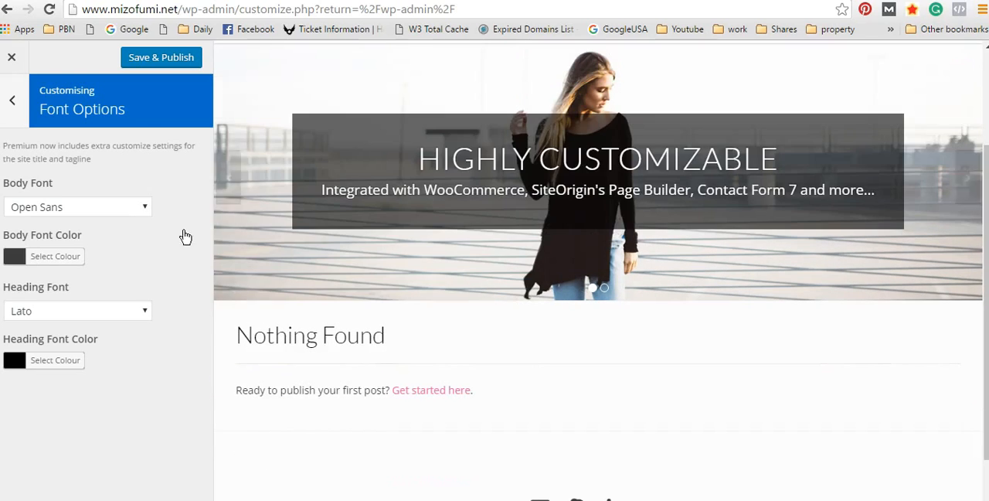
# Step: Try Nova Cut as the body font and check the first-post text in the preview
pyautogui.click(122, 209)
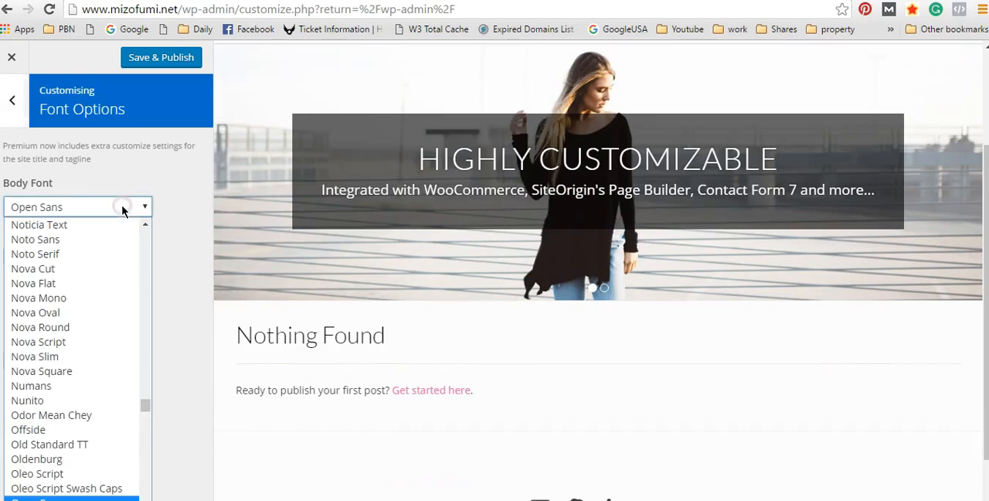
pyautogui.click(81, 268)
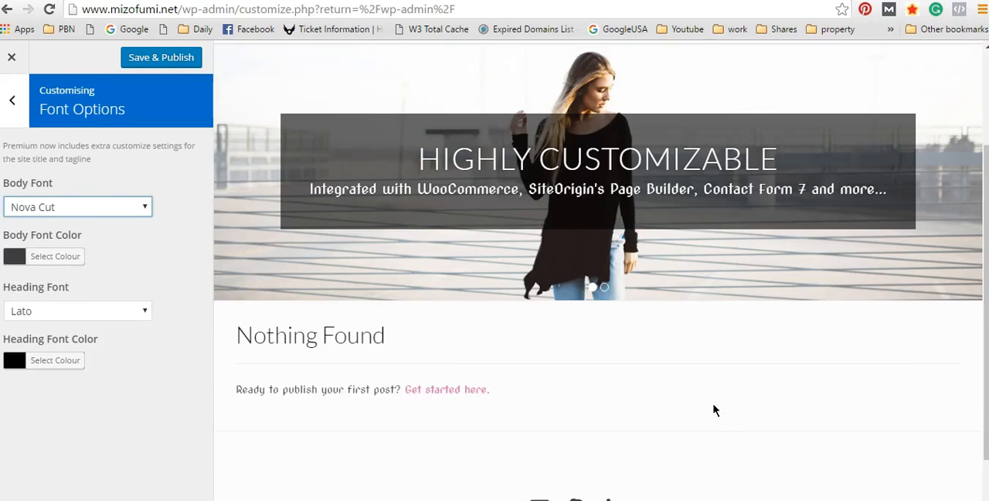
pyautogui.moveTo(300, 389); pyautogui.dragTo(401, 390)
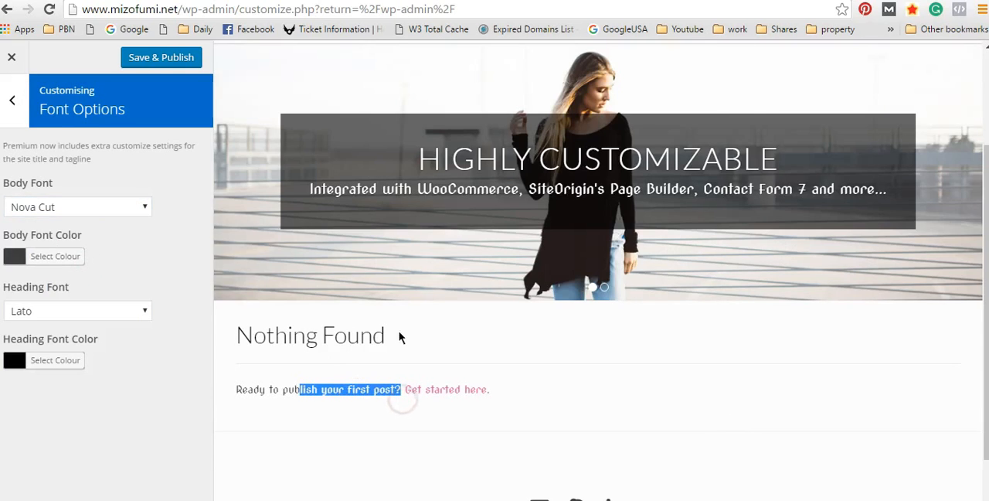
pyautogui.click(229, 383)
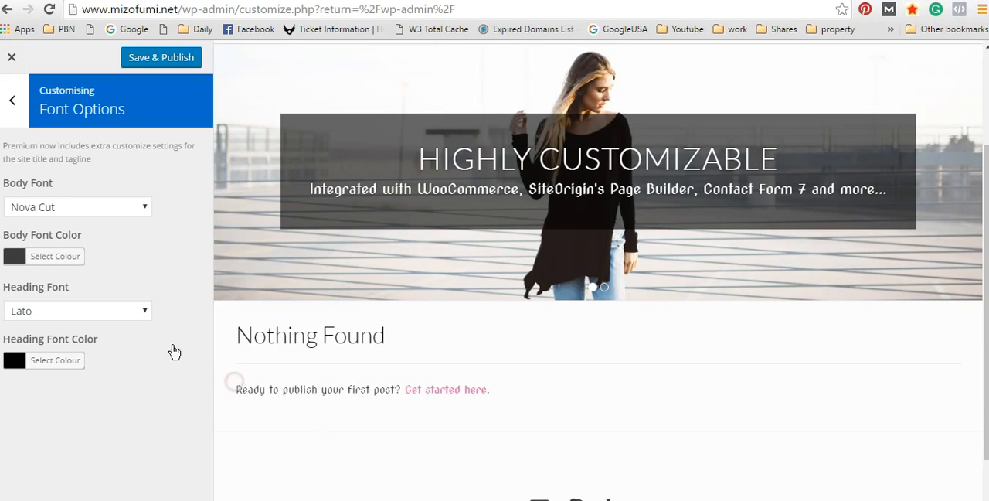
# Step: Set the body font to Noto Sans and leave Font Options
pyautogui.click(142, 210)
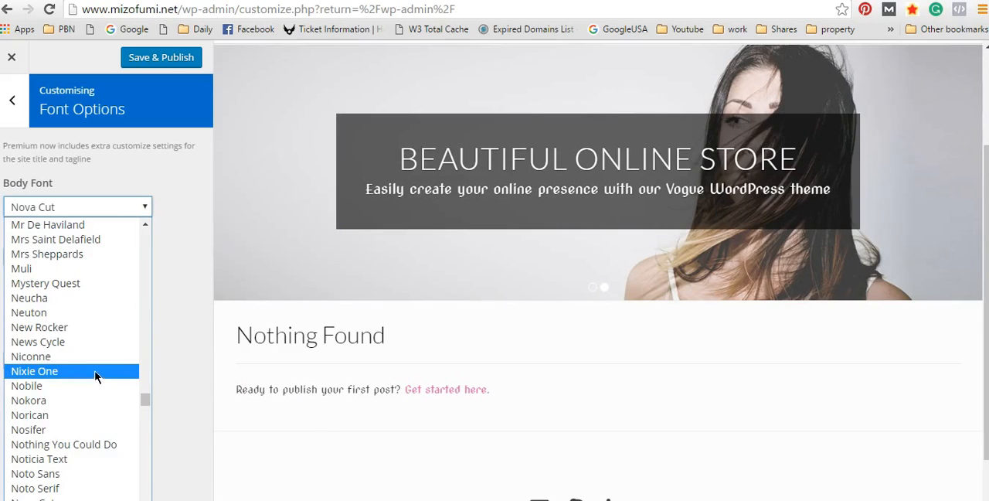
pyautogui.scroll(2, 82, 368)
pyautogui.scroll(20, 116, 363)
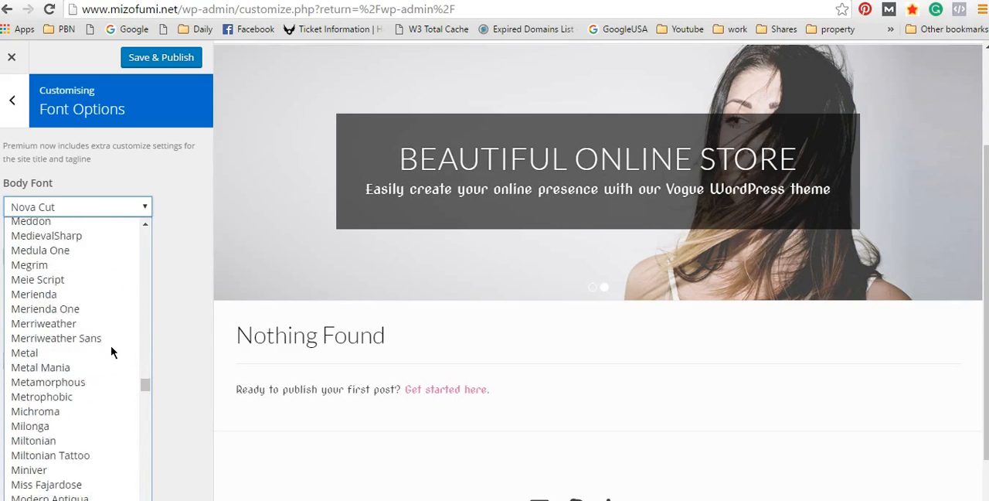
pyautogui.scroll(-20, 111, 337)
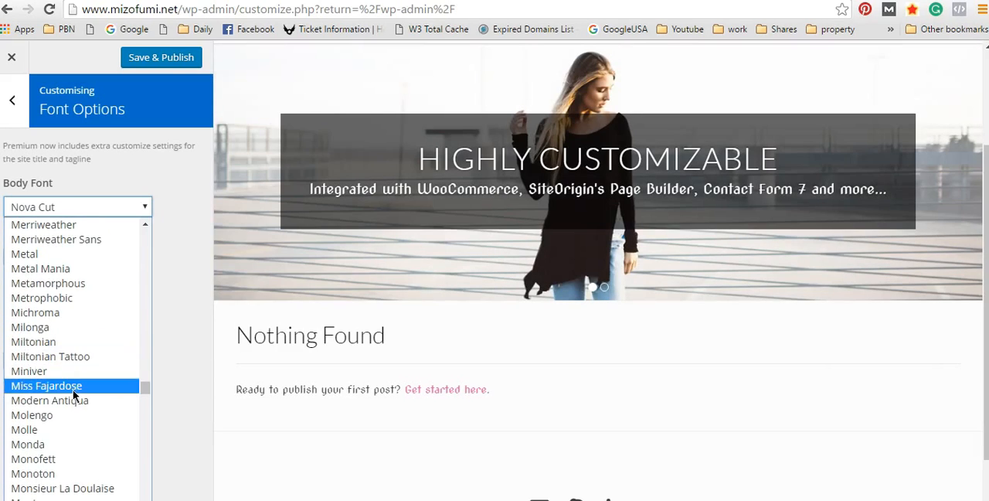
pyautogui.scroll(-7, 71, 388)
pyautogui.scroll(-7, 45, 388)
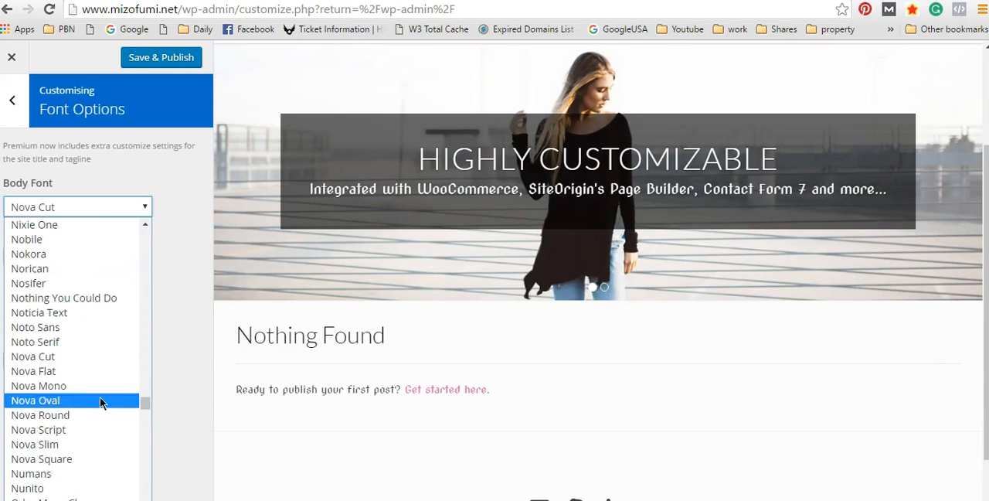
pyautogui.click(60, 328)
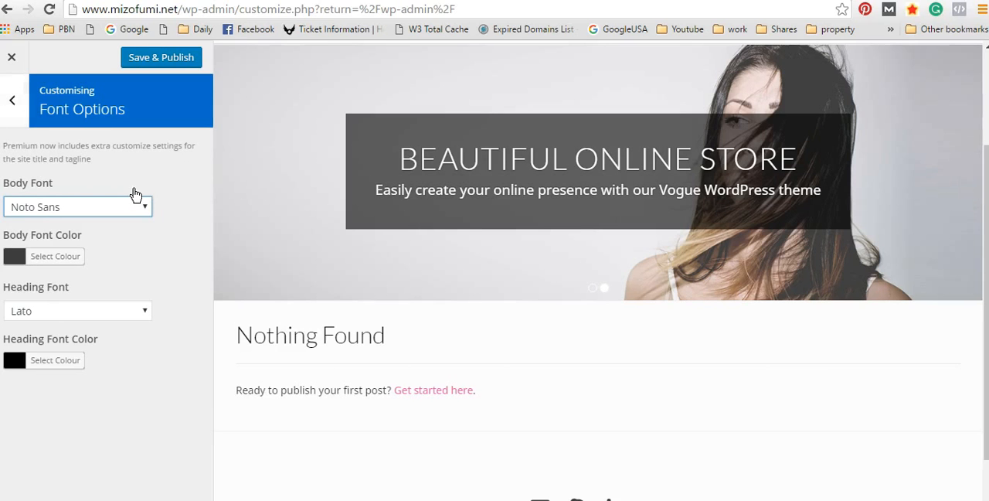
pyautogui.click(17, 102)
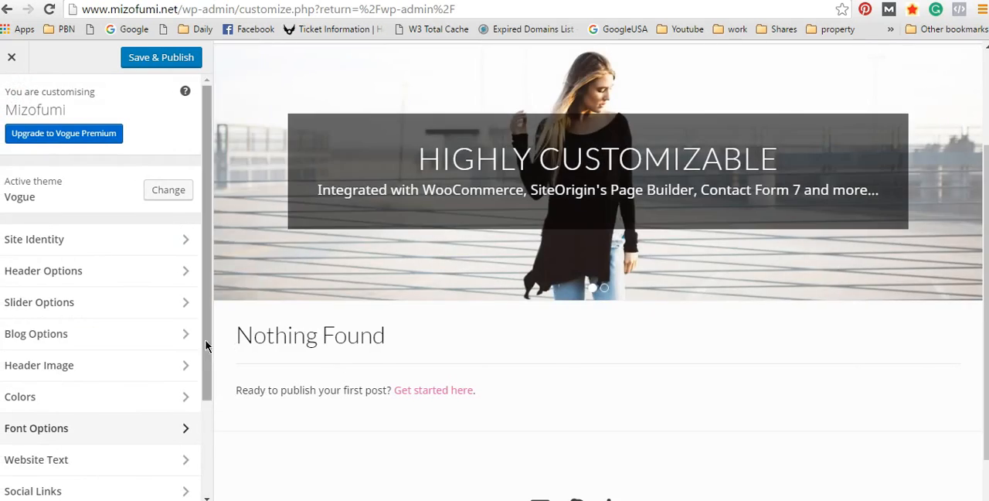
# Step: Open the Website Text section and replace the header address with Brighton UK
pyautogui.moveTo(206, 345); pyautogui.dragTo(199, 451)
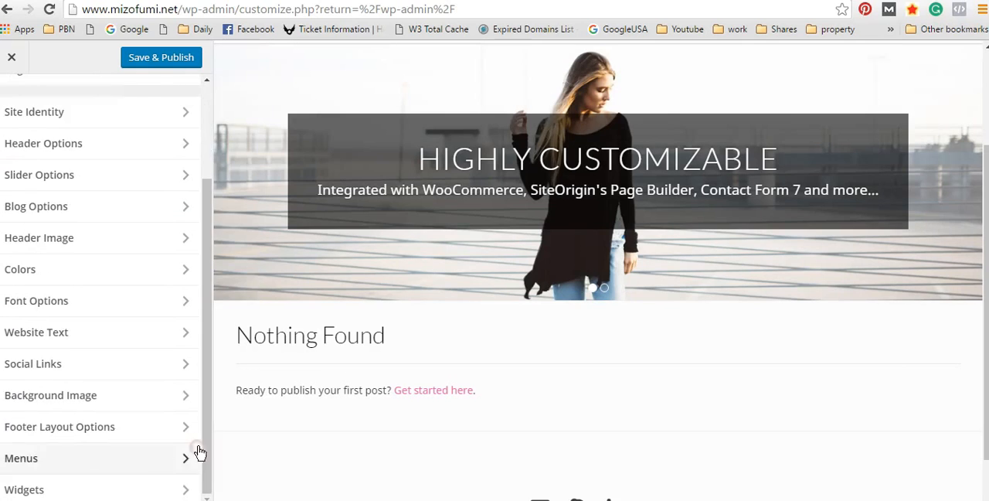
pyautogui.click(110, 332)
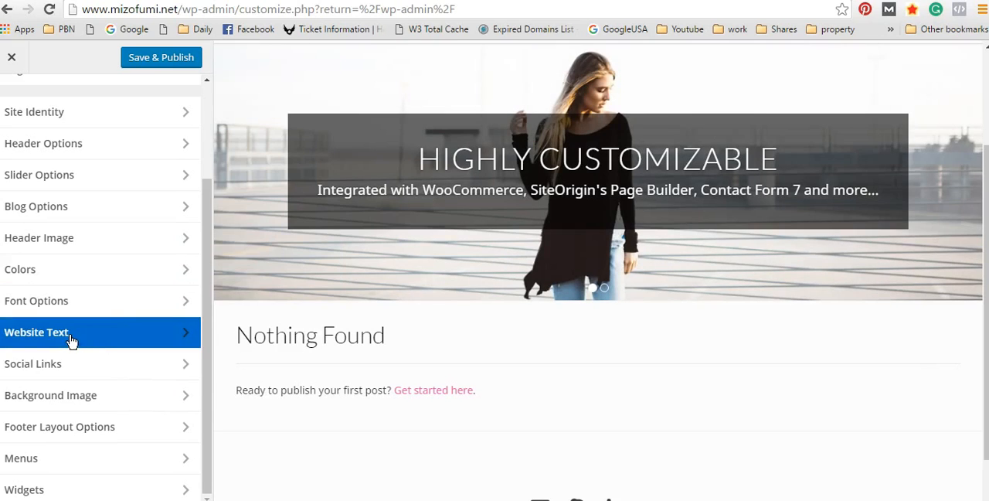
pyautogui.click(71, 341)
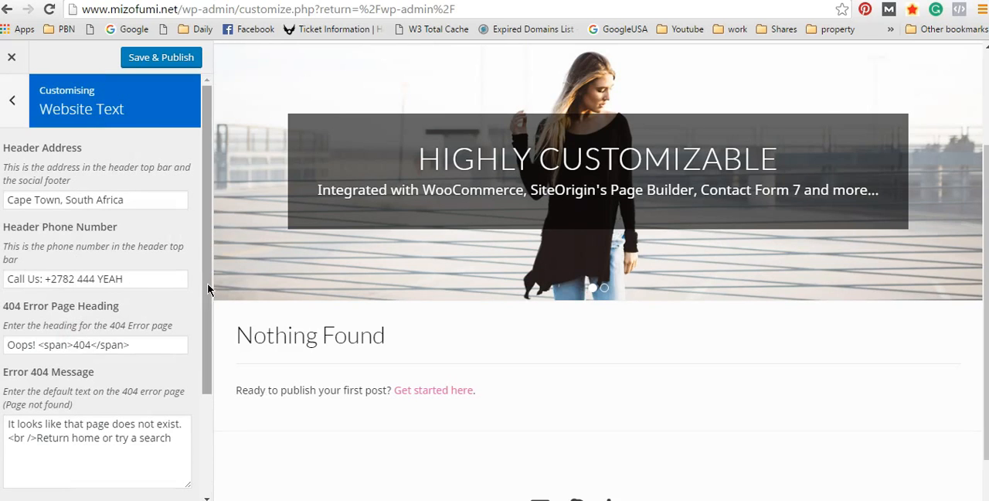
pyautogui.scroll(2, 636, 319)
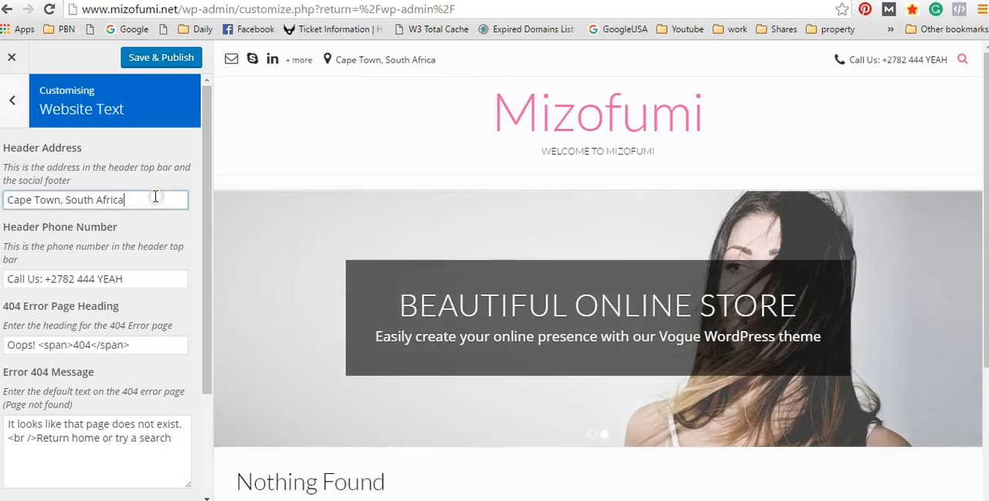
pyautogui.moveTo(154, 197); pyautogui.dragTo(6, 200)
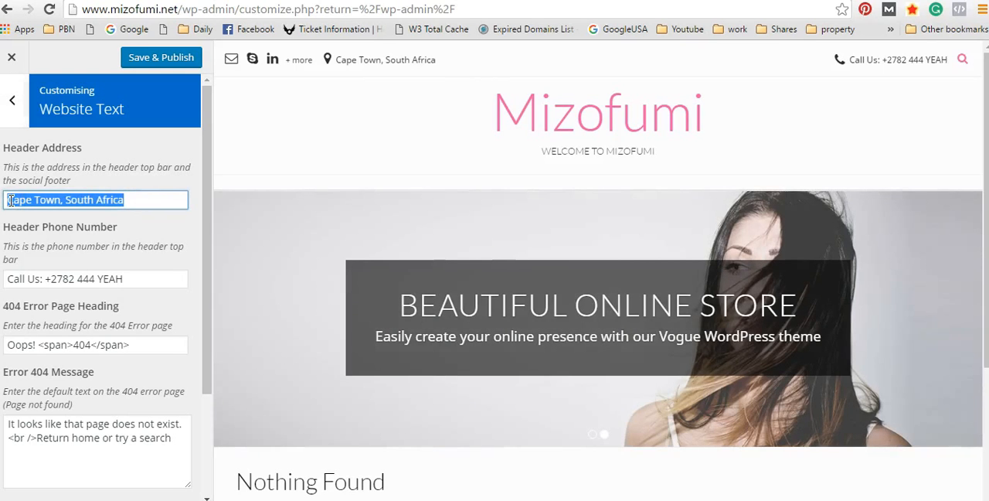
pyautogui.write('Brighton UK')
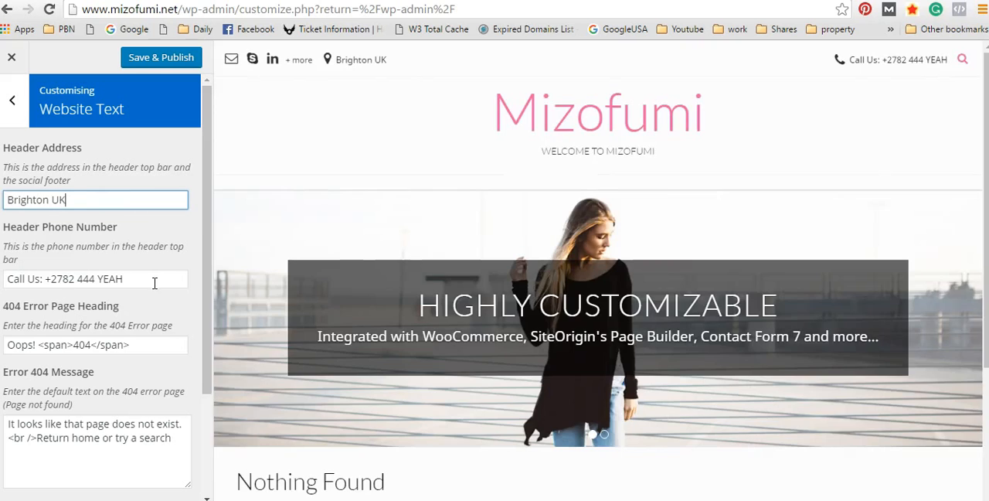
# Step: Replace the number after "Call Us:" in the header phone field with the UK phone number, and remove the trailing word YEAH
pyautogui.click(155, 283)
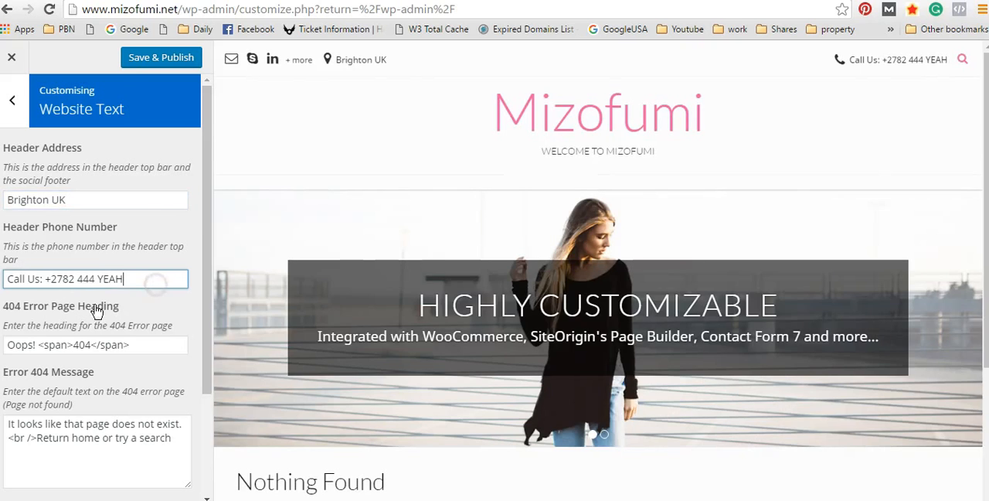
pyautogui.press('BackSpace')
pyautogui.press('BackSpace')
pyautogui.press('BackSpace')
pyautogui.press('BackSpace')
pyautogui.press('BackSpace')
pyautogui.press('BackSpace')
pyautogui.press('BackSpace')
pyautogui.press('BackSpace')
pyautogui.press('BackSpace')
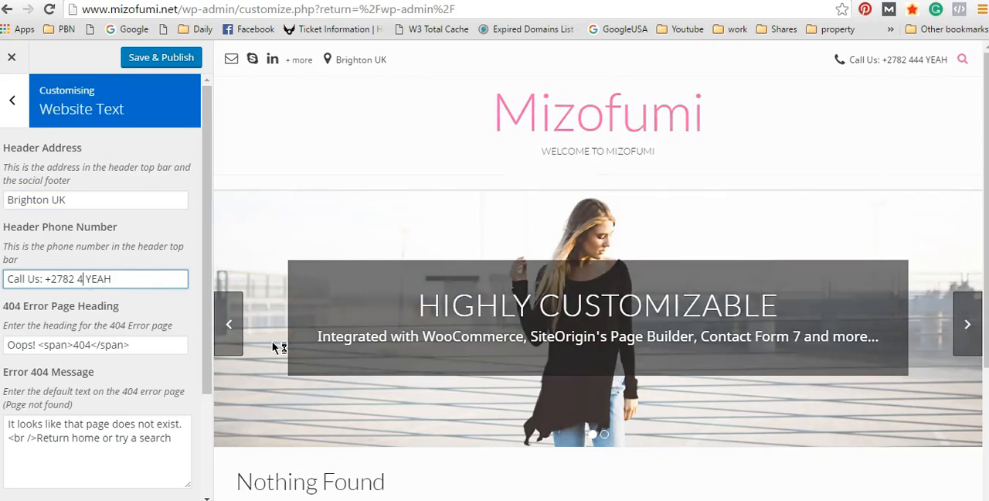
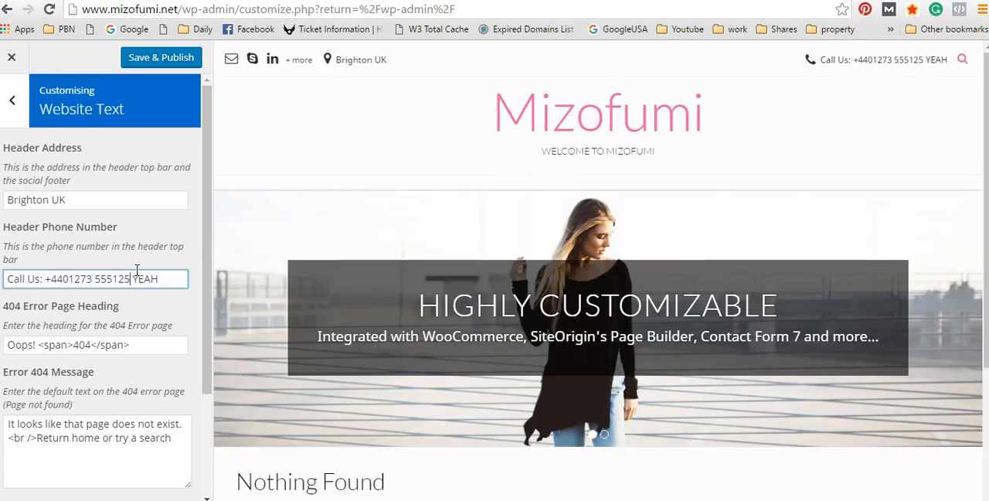
pyautogui.scroll(-3, 136, 270)
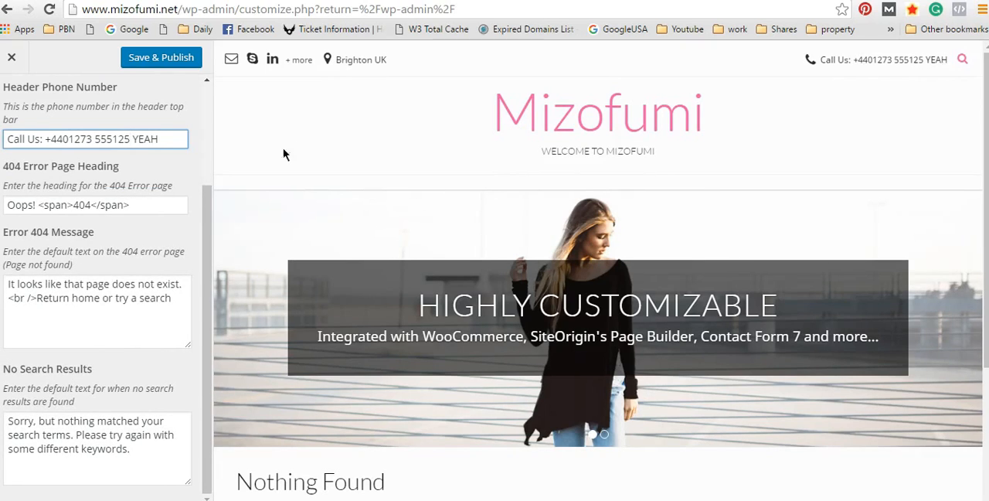
pyautogui.moveTo(172, 137); pyautogui.dragTo(130, 139)
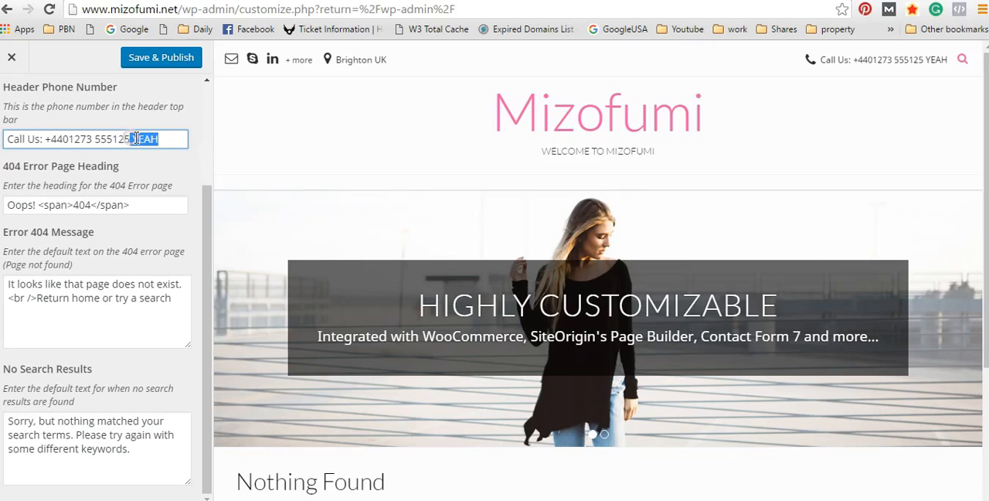
pyautogui.press('BackSpace')
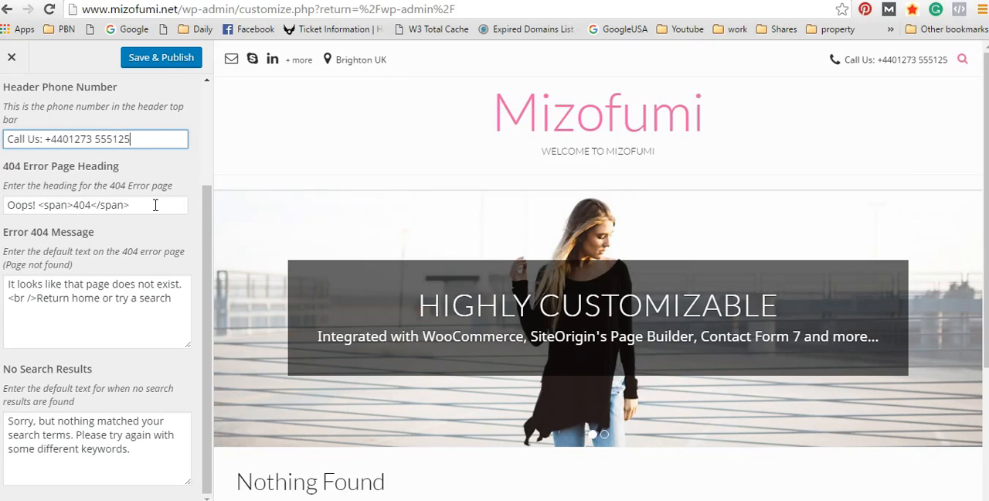
# Step: Examine the theme credit line at the foot of the site preview
pyautogui.scroll(-3, 499, 234)
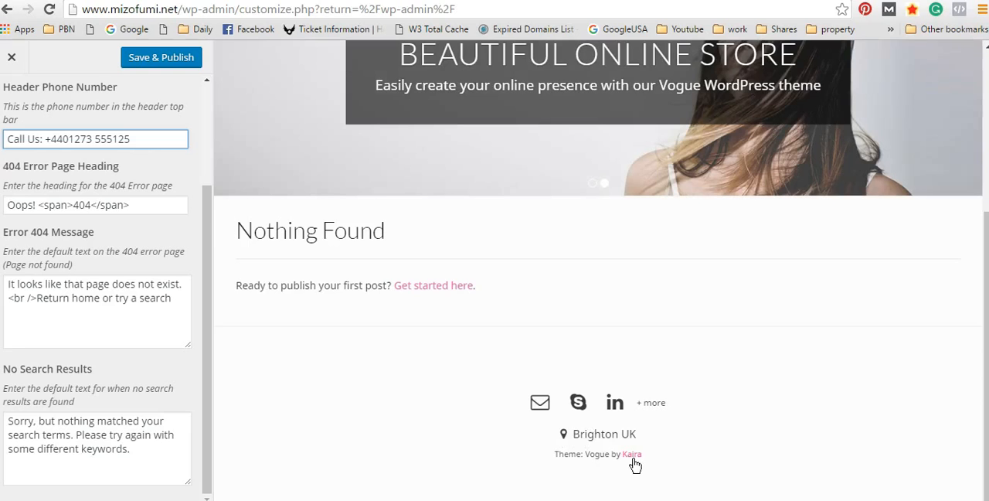
pyautogui.moveTo(666, 455); pyautogui.dragTo(548, 450)
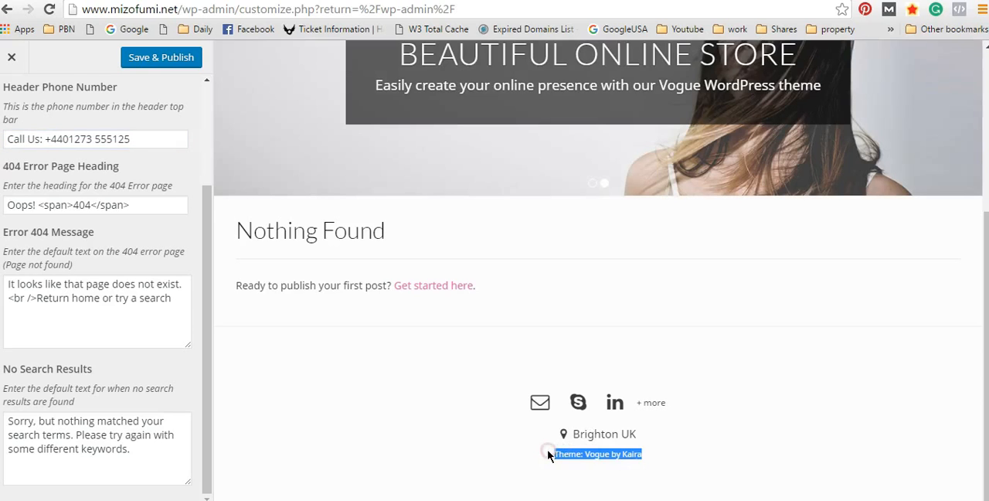
pyautogui.click(665, 458)
pyautogui.moveTo(664, 458); pyautogui.dragTo(548, 458)
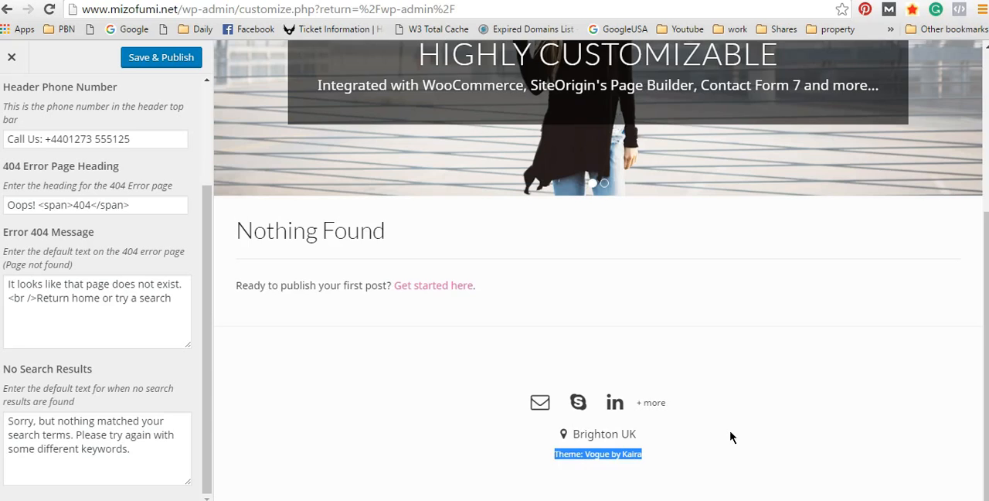
pyautogui.scroll(4, 727, 433)
pyautogui.scroll(-4, 726, 433)
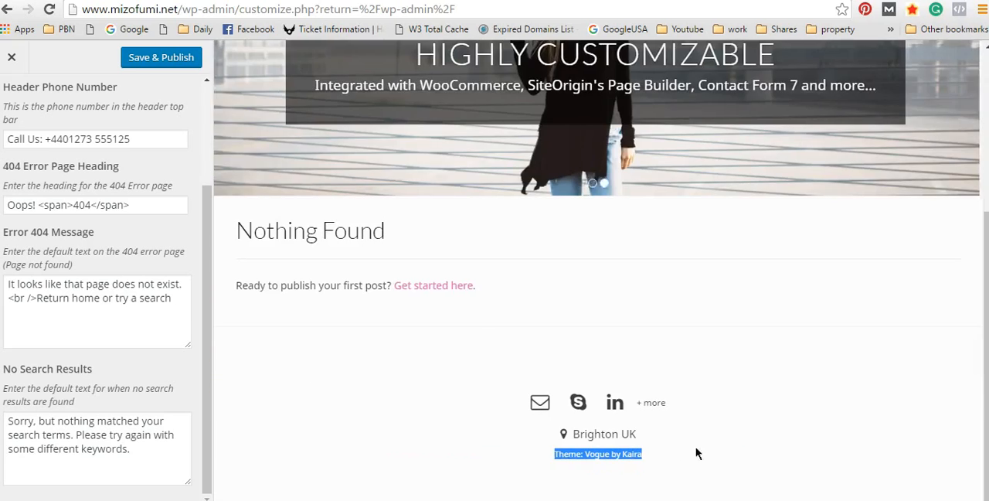
pyautogui.click(667, 455)
pyautogui.moveTo(669, 461); pyautogui.dragTo(705, 459)
pyautogui.click(536, 456)
pyautogui.click(702, 459)
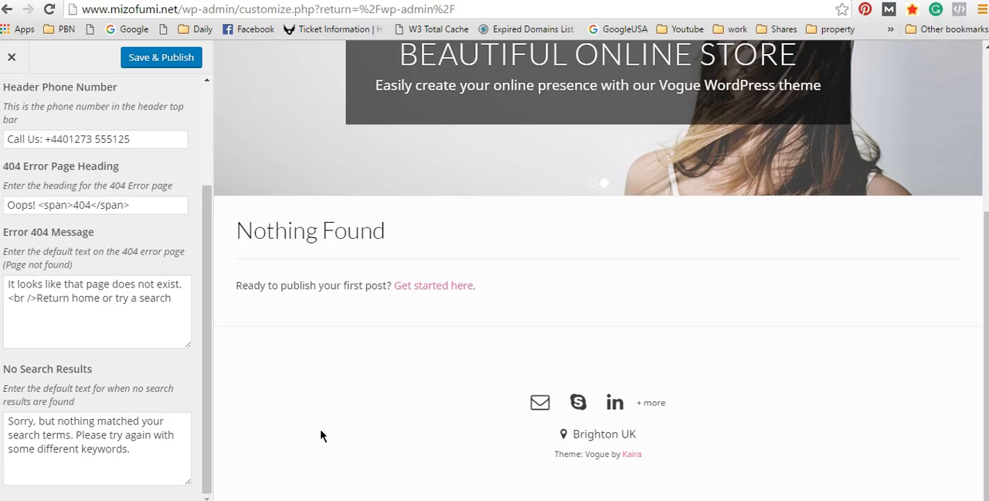
# Step: Look through the Website Text fields for a setting that controls the footer credit text
pyautogui.moveTo(208, 327); pyautogui.dragTo(208, 265)
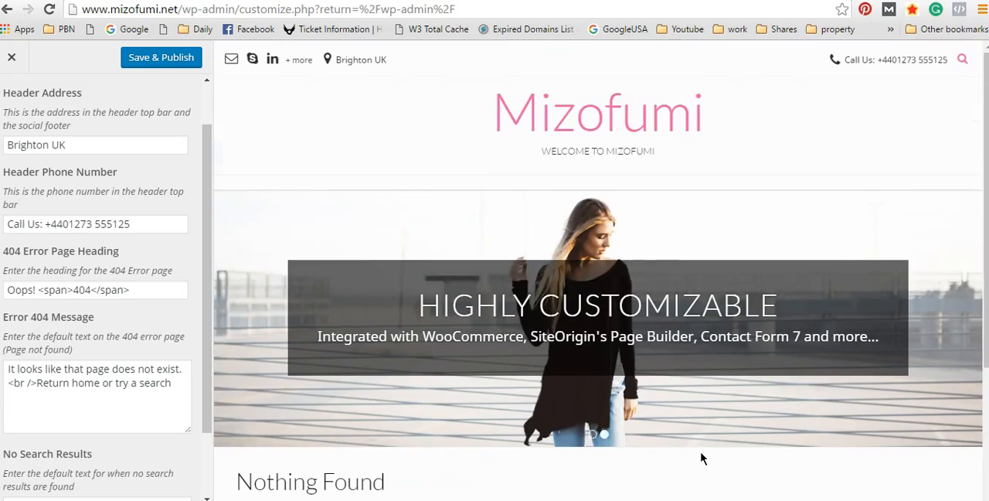
pyautogui.scroll(-1, 702, 461)
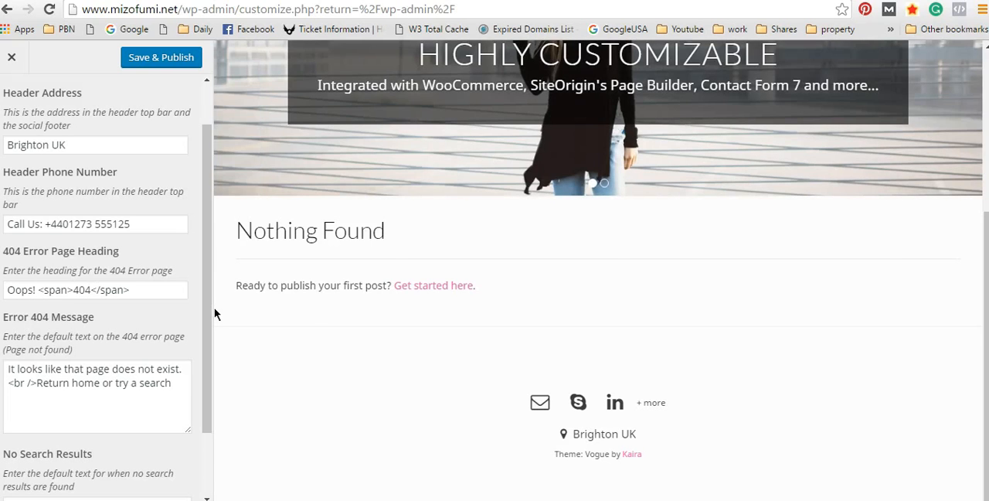
pyautogui.moveTo(207, 314); pyautogui.dragTo(206, 404)
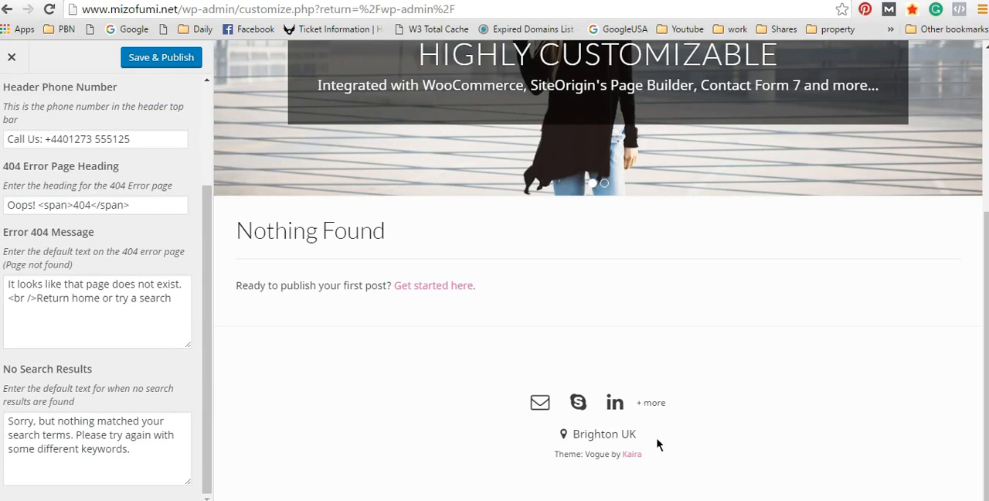
pyautogui.moveTo(654, 454); pyautogui.dragTo(555, 453)
pyautogui.click(547, 456)
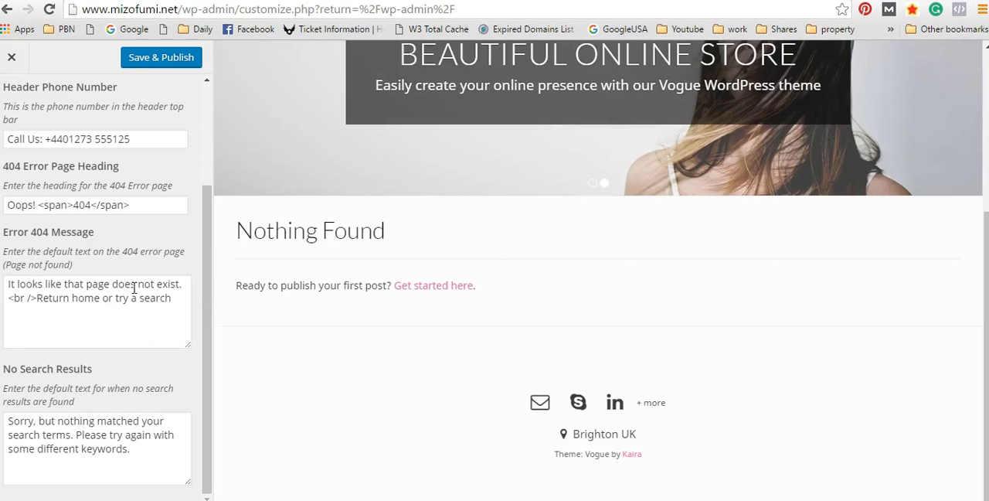
# Step: Review the default Error 404 Message and the No Search Results text
pyautogui.moveTo(180, 294); pyautogui.dragTo(38, 239)
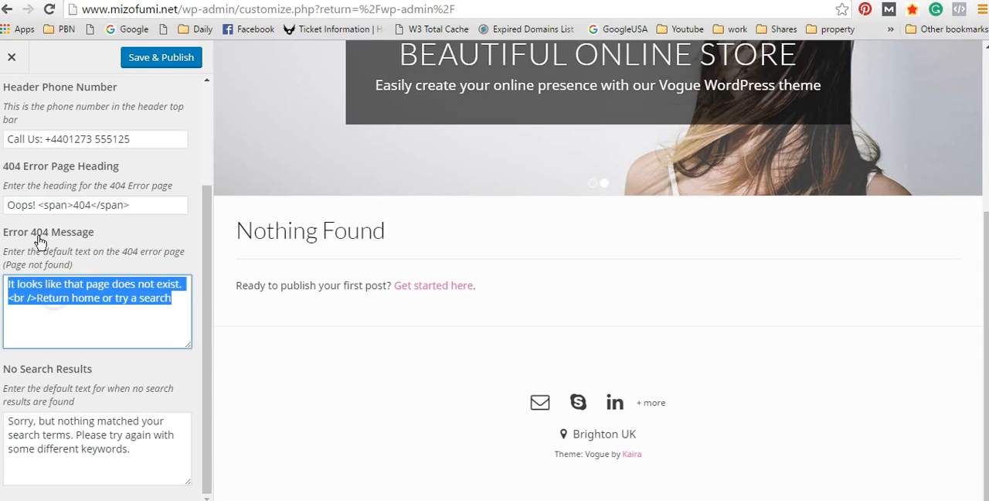
pyautogui.click(172, 302)
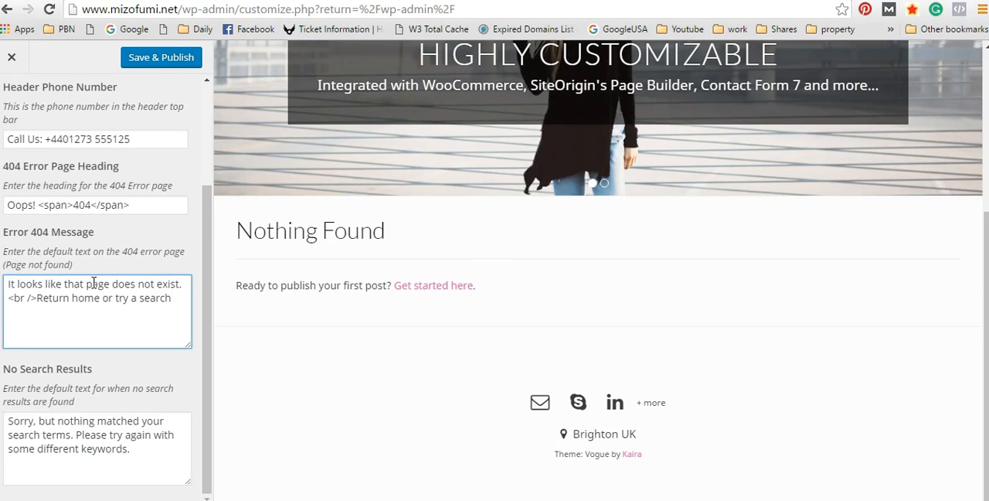
pyautogui.moveTo(10, 282); pyautogui.dragTo(72, 316)
pyautogui.click(74, 315)
pyautogui.moveTo(147, 467)
pyautogui.mouseDown()
pyautogui.moveTo(39, 450)
pyautogui.moveTo(92, 416)
pyautogui.moveTo(145, 464)
pyautogui.mouseUp()
pyautogui.click(129, 420)
pyautogui.click(145, 464)
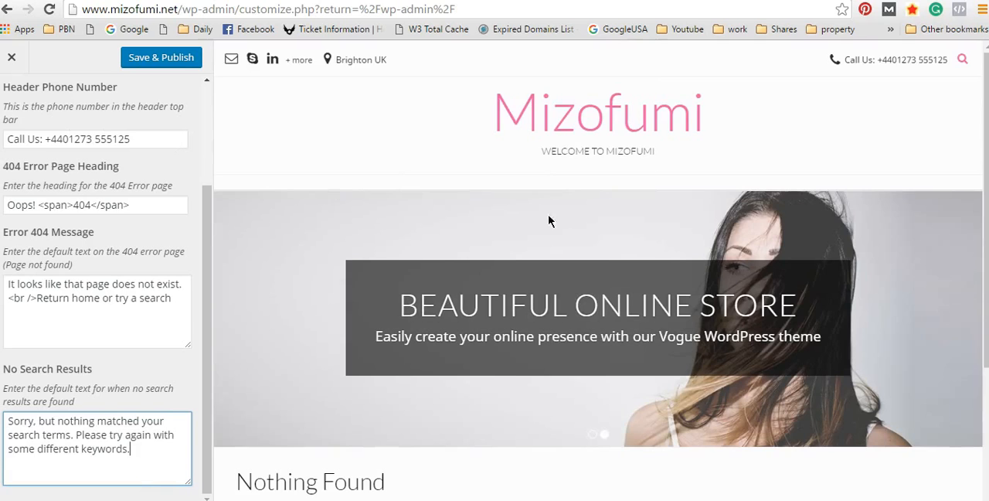
# Step: Save and publish the website text changes, and leave the Website Text section
pyautogui.scroll(-3, 308, 248)
pyautogui.scroll(3, 44, 99)
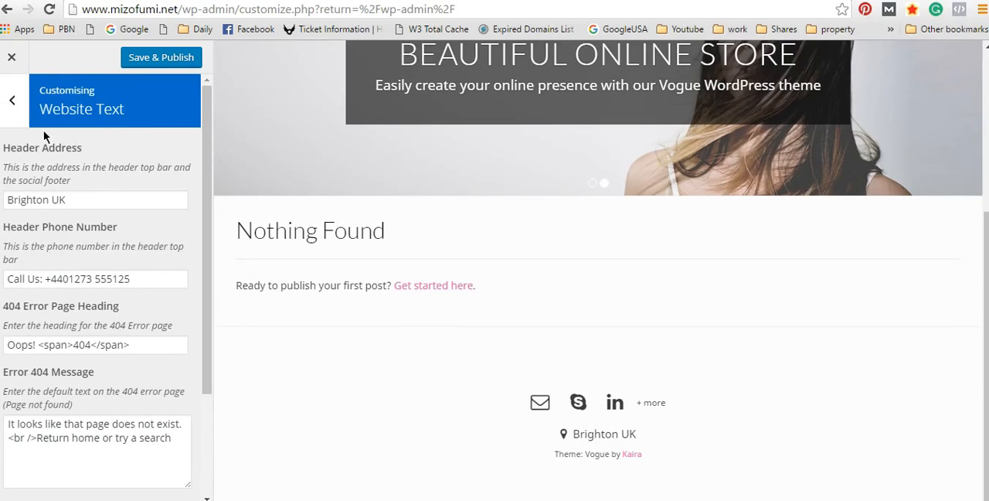
pyautogui.click(171, 59)
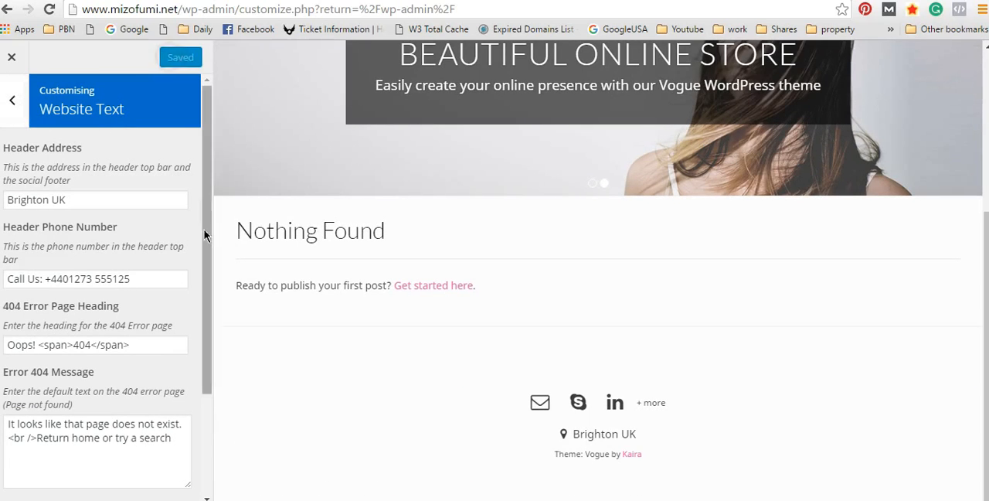
pyautogui.click(14, 103)
# Step: Open Social Links and compare its email, Skype, LinkedIn, Tumblr and Flickr fields with the icons in the preview header
pyautogui.scroll(-3, 183, 260)
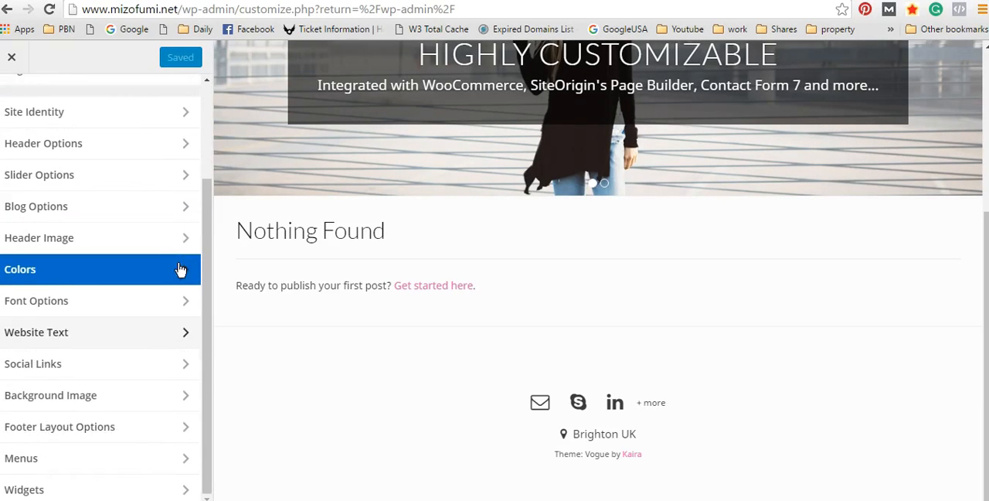
pyautogui.click(167, 364)
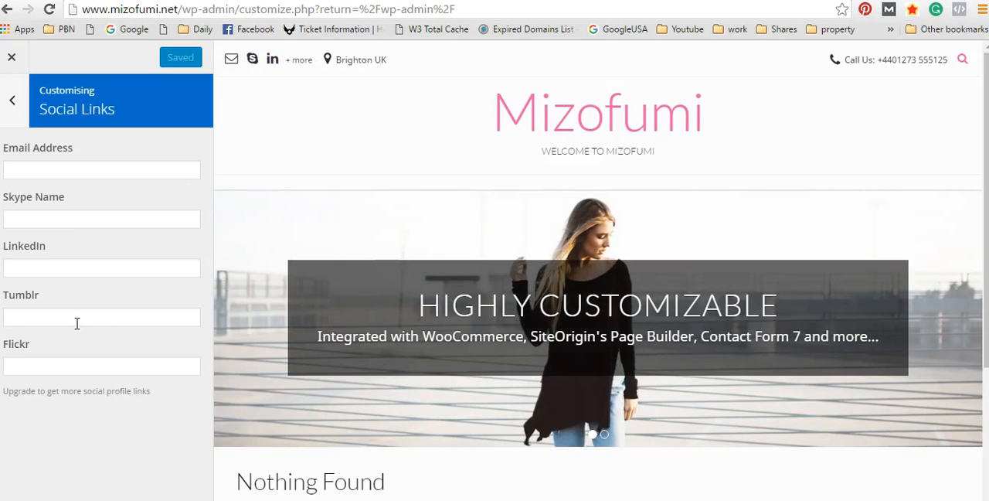
pyautogui.click(77, 323)
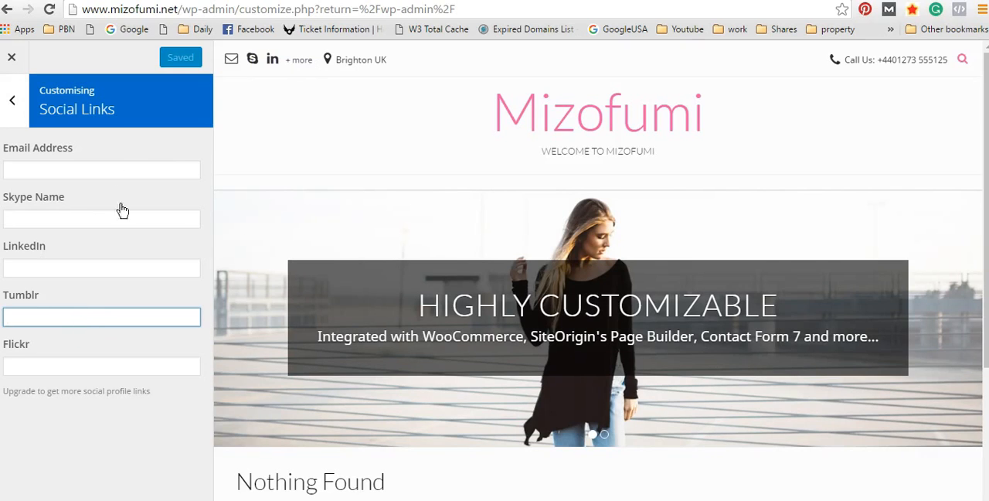
pyautogui.click(62, 364)
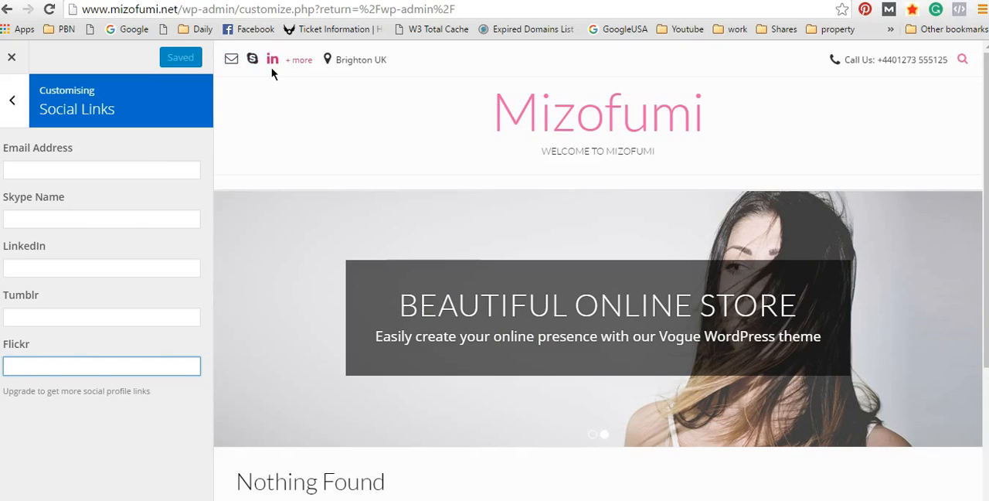
pyautogui.click(117, 166)
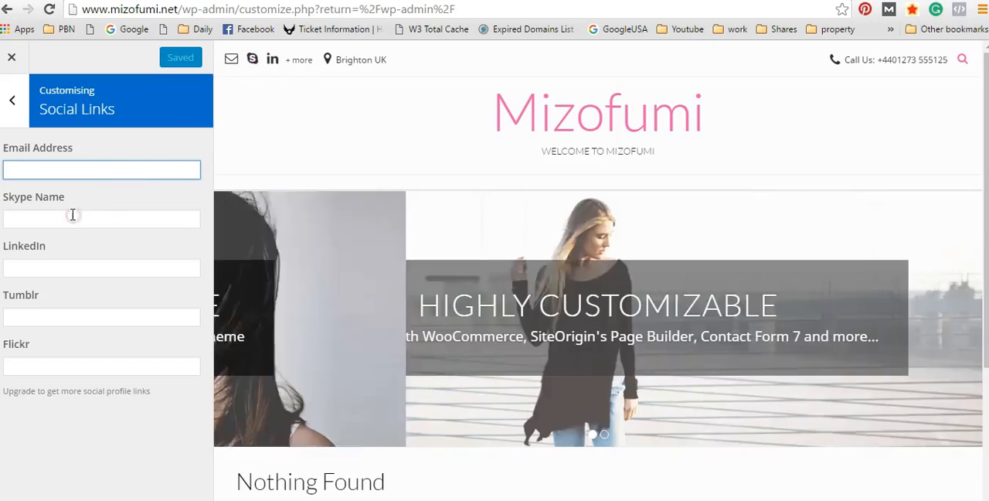
pyautogui.click(73, 218)
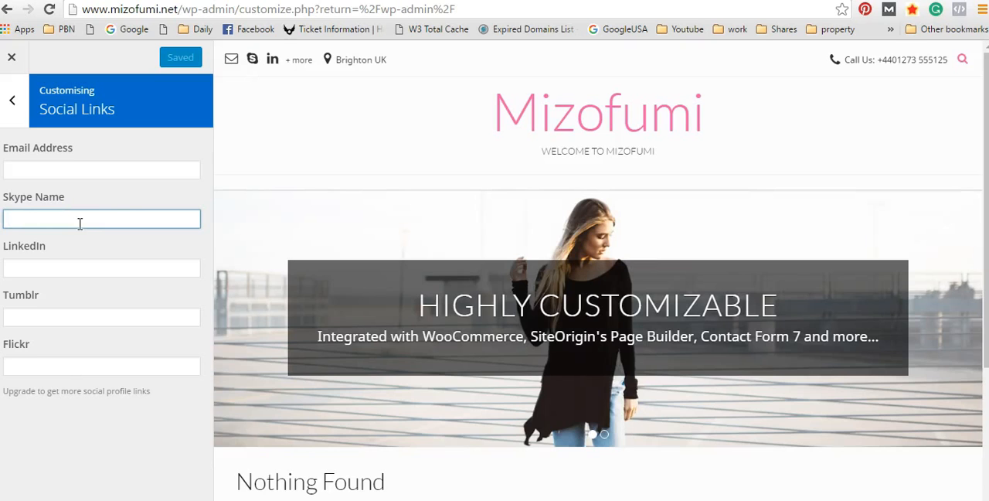
pyautogui.click(45, 170)
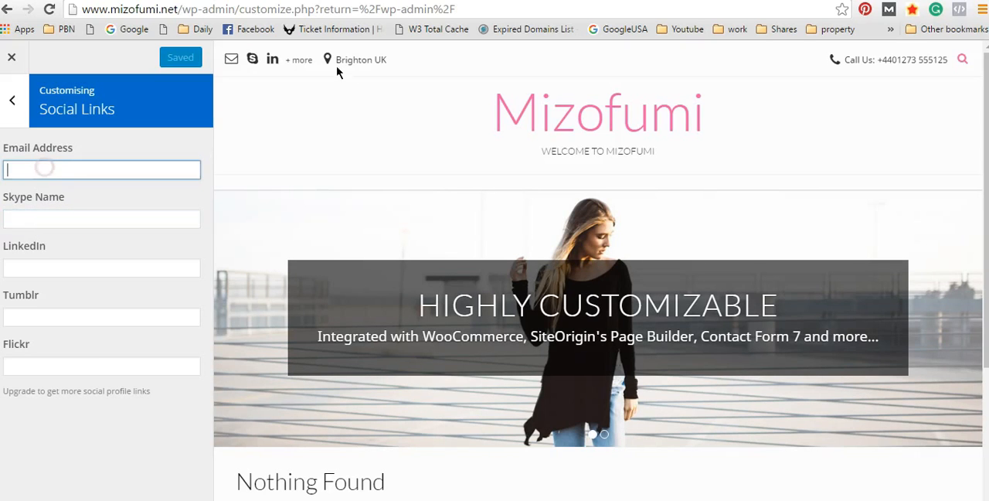
pyautogui.click(44, 267)
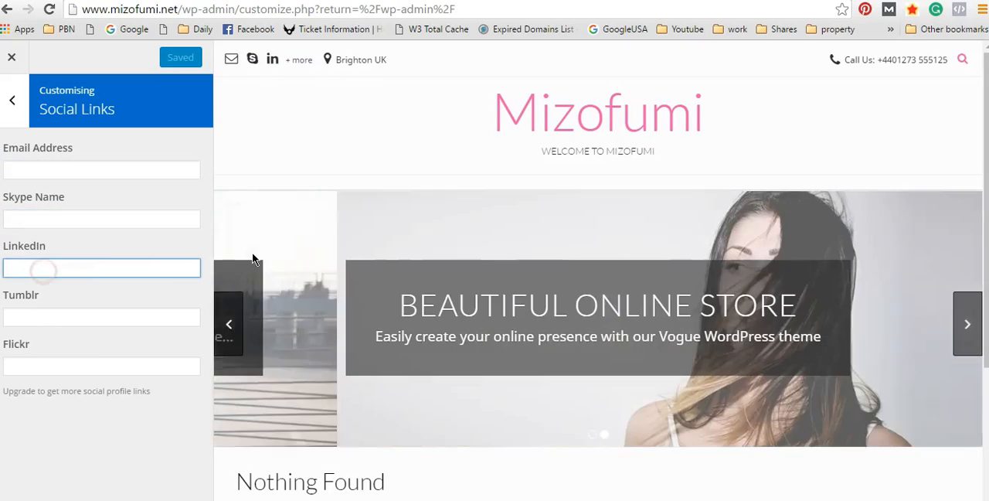
pyautogui.click(41, 319)
pyautogui.click(47, 367)
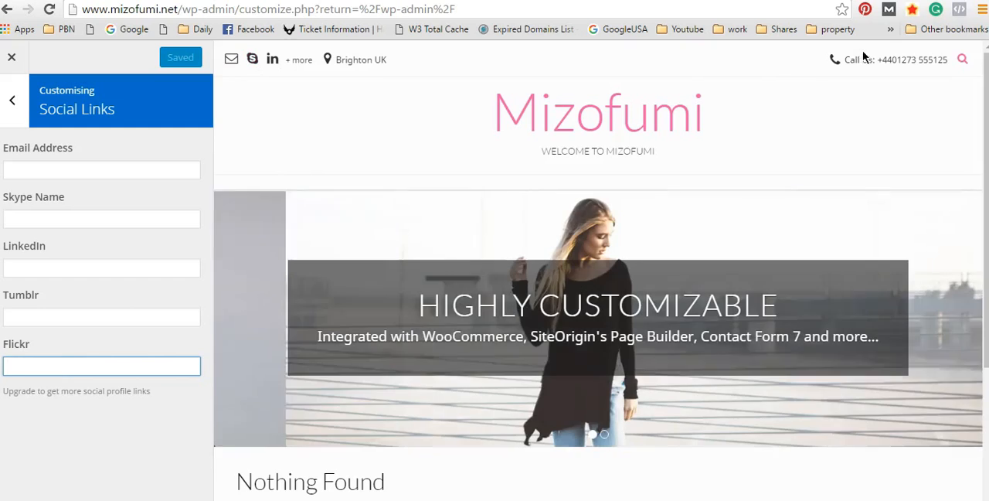
pyautogui.moveTo(912, 61); pyautogui.dragTo(924, 61)
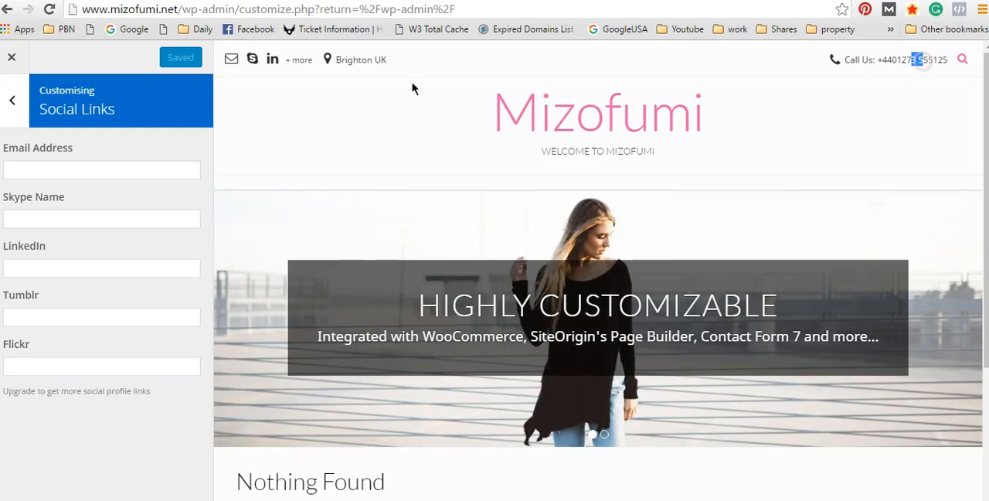
pyautogui.click(251, 62)
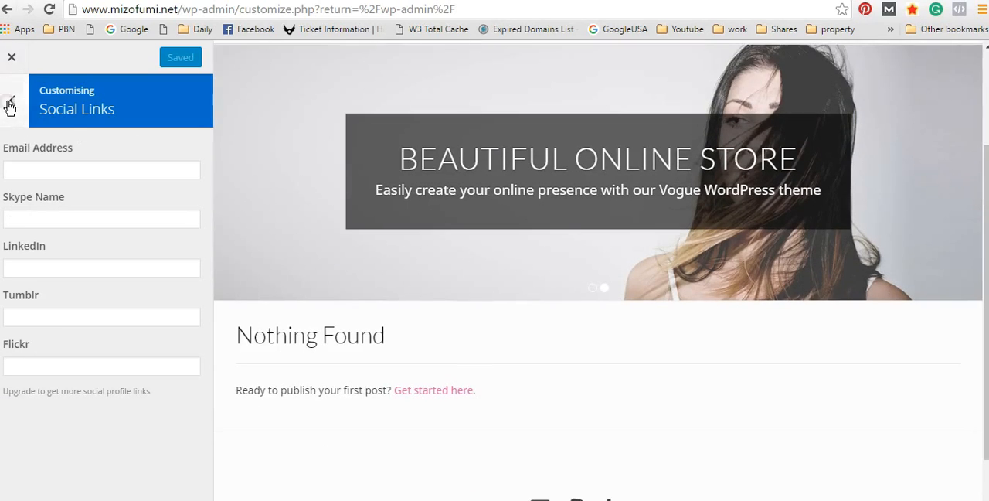
# Step: Leave Social Links, check the Background Image section against the preview, and return to the section list
pyautogui.click(12, 102)
pyautogui.moveTo(202, 294); pyautogui.dragTo(217, 397)
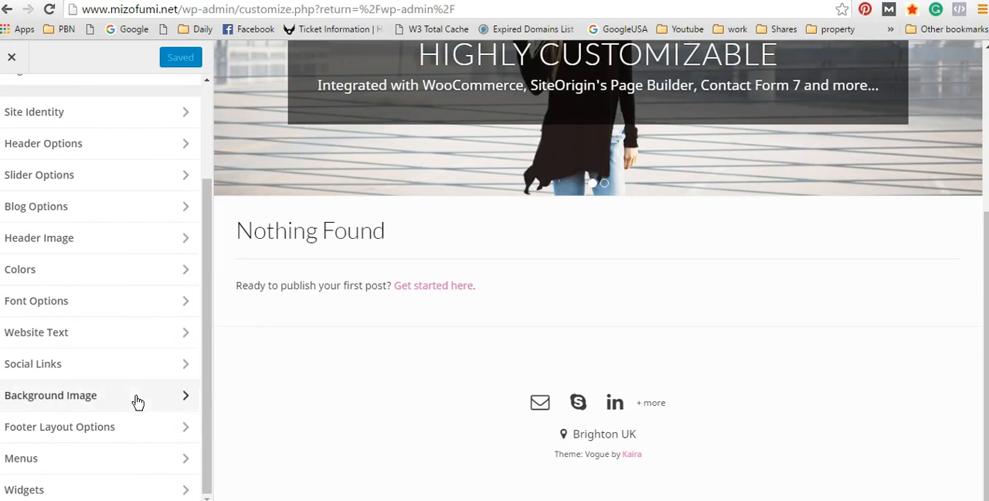
pyautogui.click(100, 396)
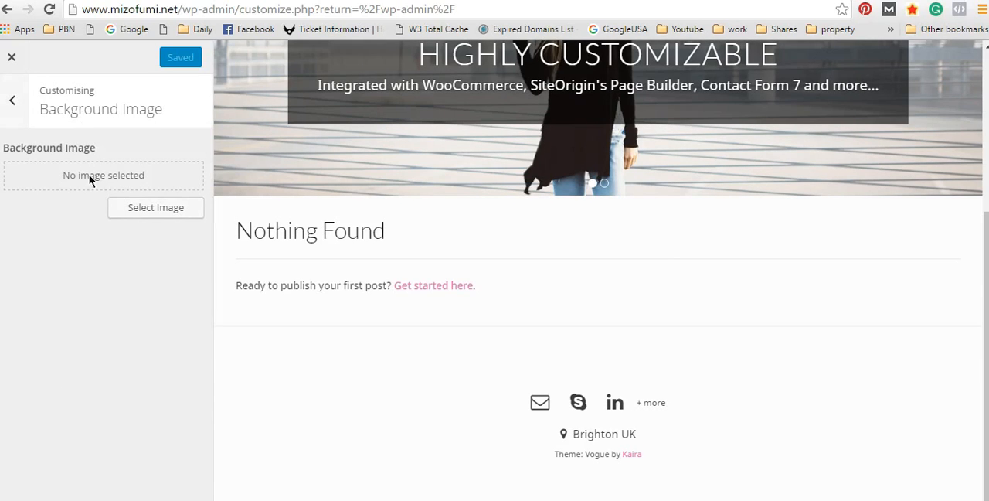
pyautogui.scroll(3, 987, 285)
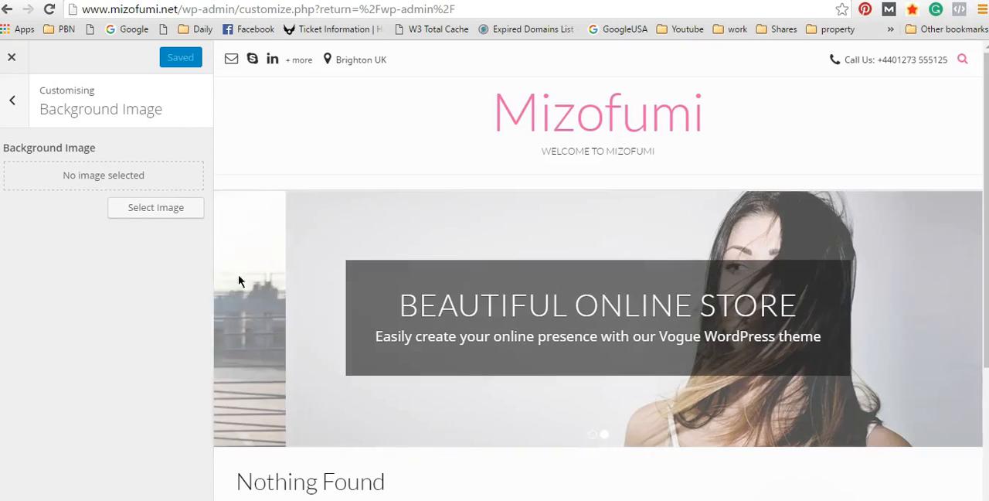
pyautogui.click(13, 102)
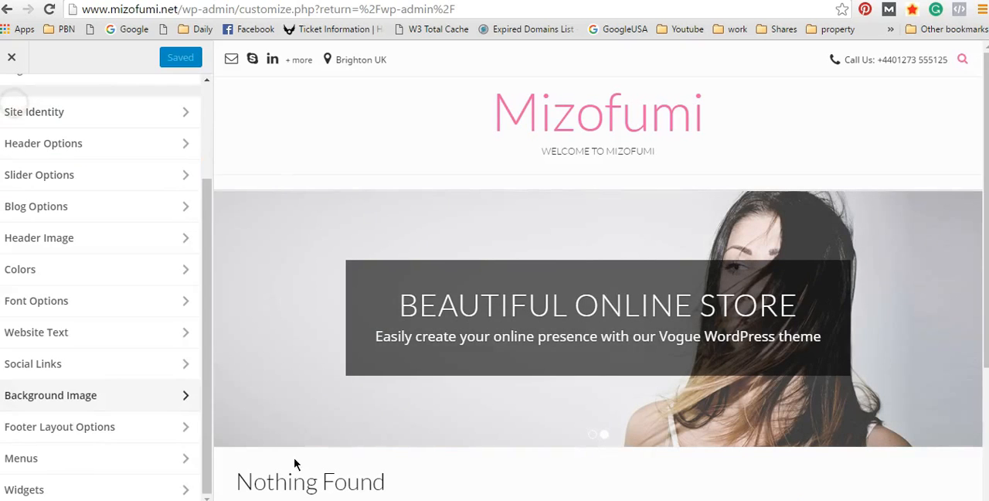
# Step: Set the footer layout to Standard Layout in Footer Layout Options and check the page in the preview
pyautogui.scroll(-3, 227, 430)
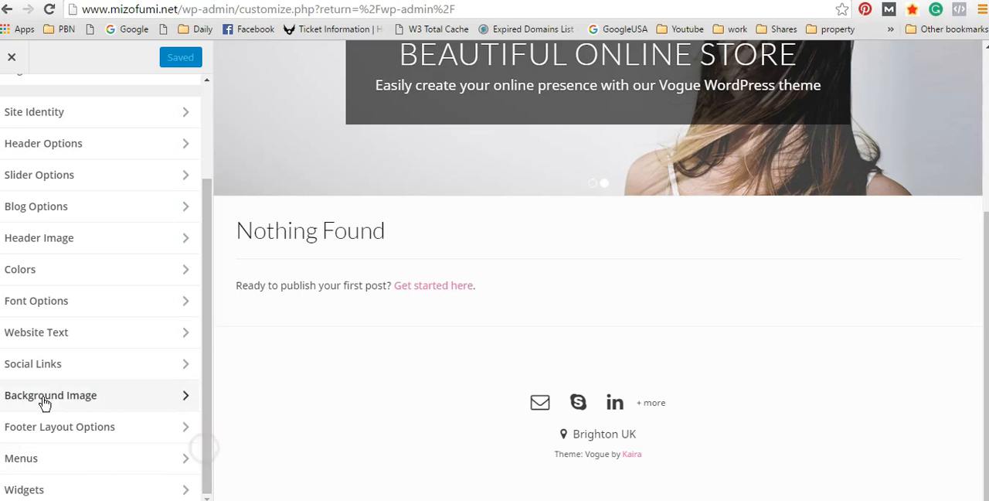
pyautogui.click(71, 436)
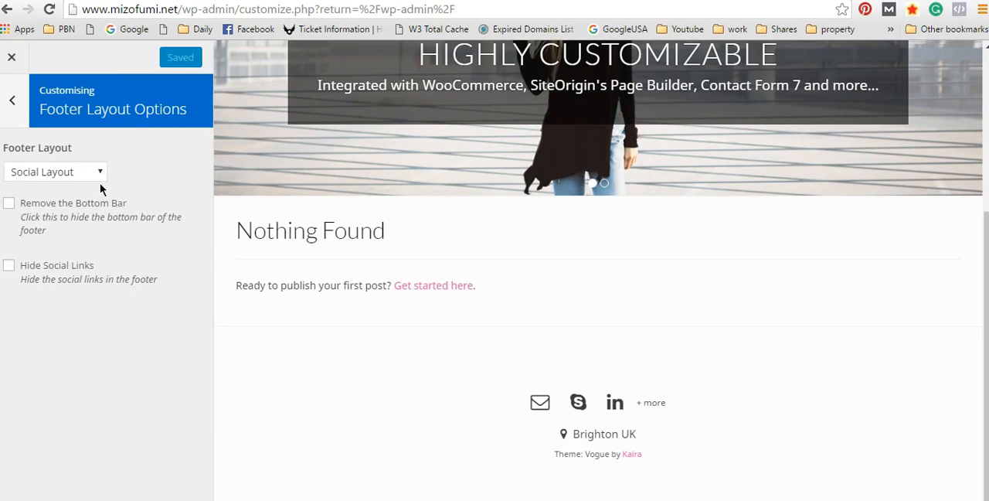
pyautogui.click(93, 172)
pyautogui.click(77, 202)
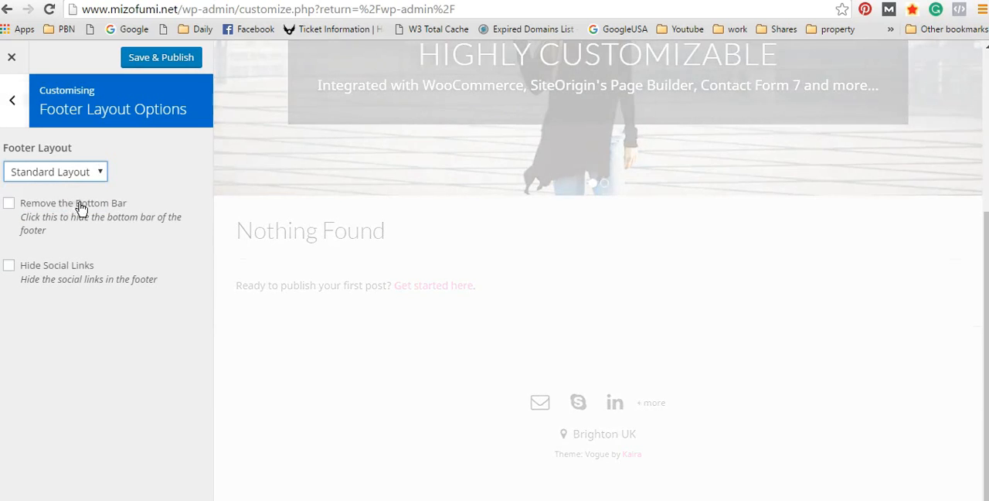
pyautogui.scroll(3, 659, 392)
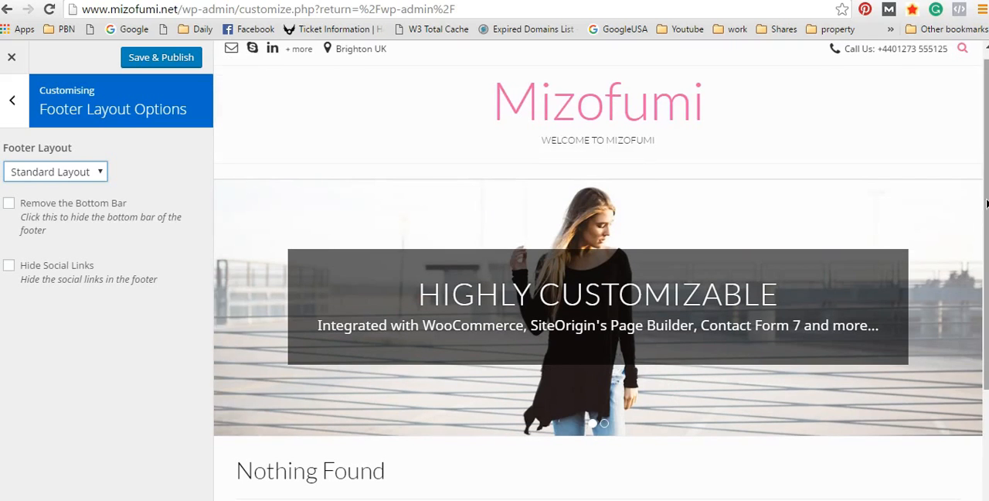
pyautogui.scroll(-3, 979, 209)
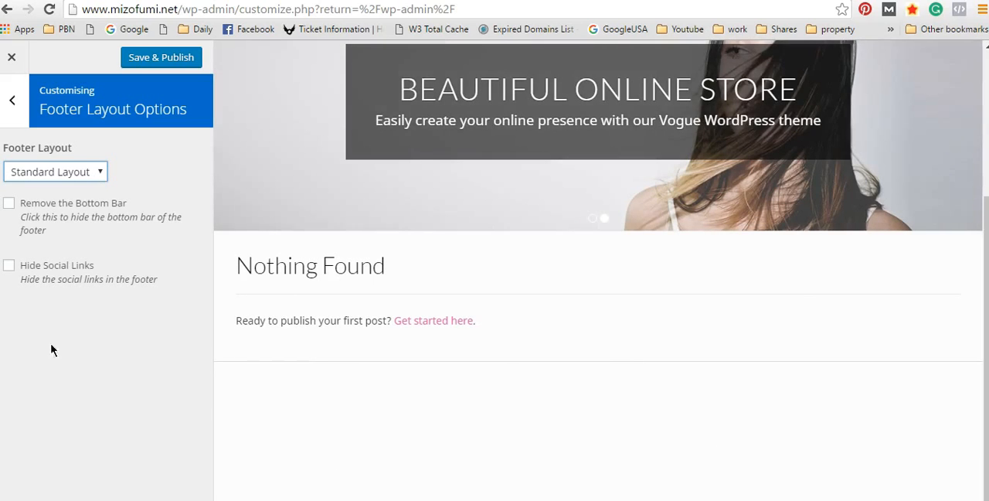
# Step: Try the option that removes the footer's bottom bar, and turn it off again
pyautogui.click(10, 204)
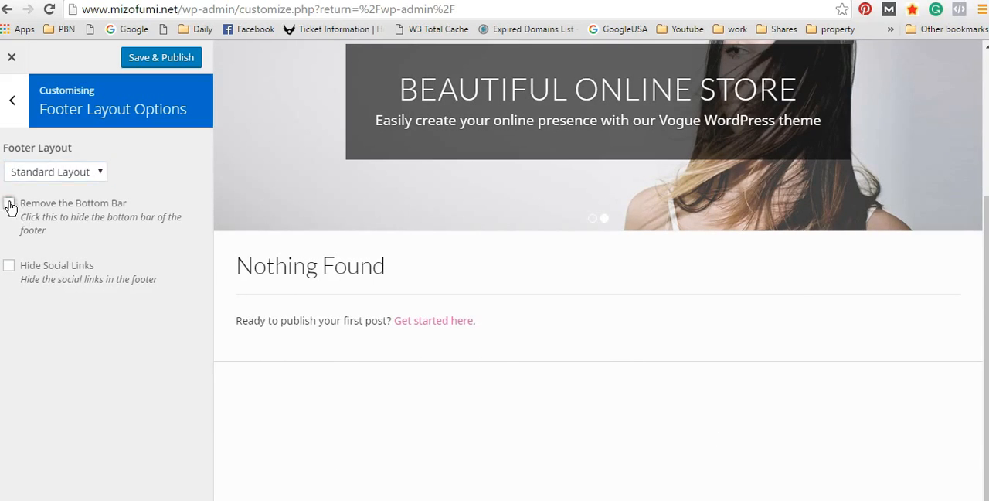
pyautogui.click(9, 204)
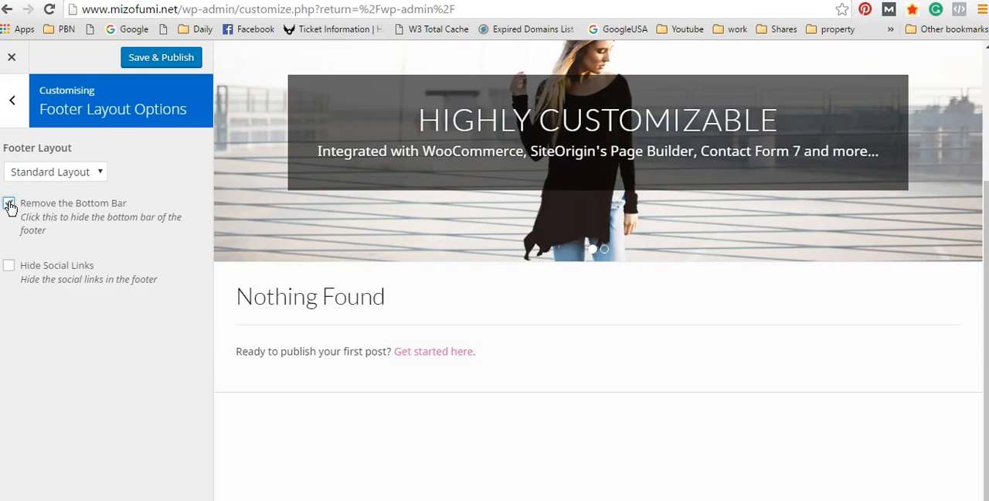
pyautogui.click(9, 204)
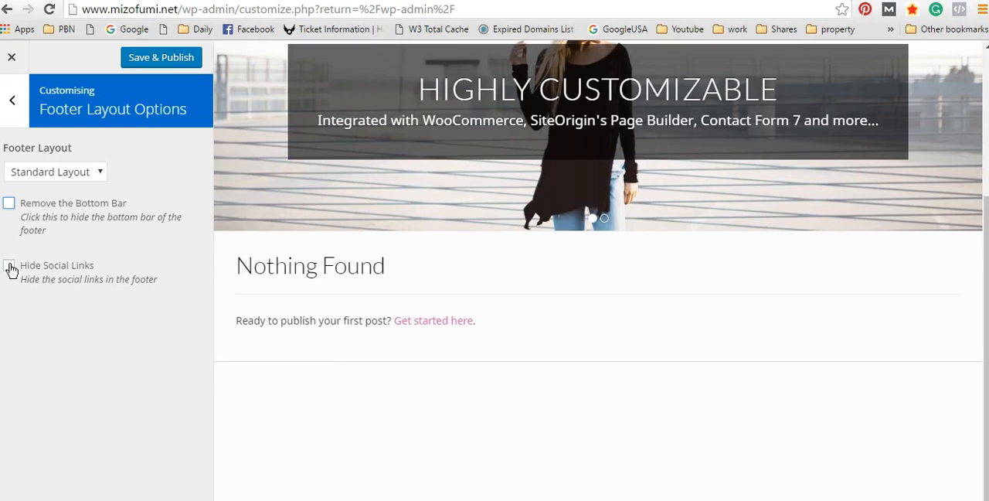
# Step: Set the footer layout to Social Layout, check the footer in the preview, and return to the section list
pyautogui.click(94, 172)
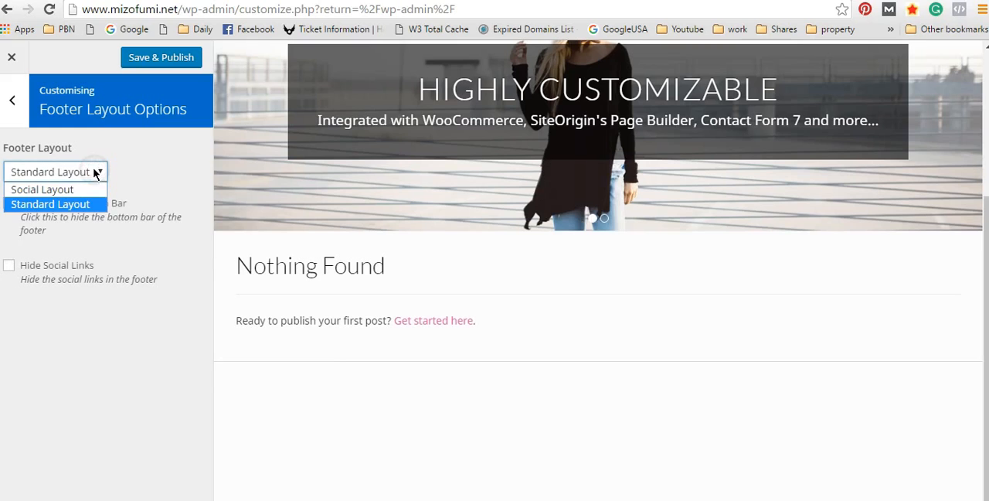
pyautogui.click(93, 172)
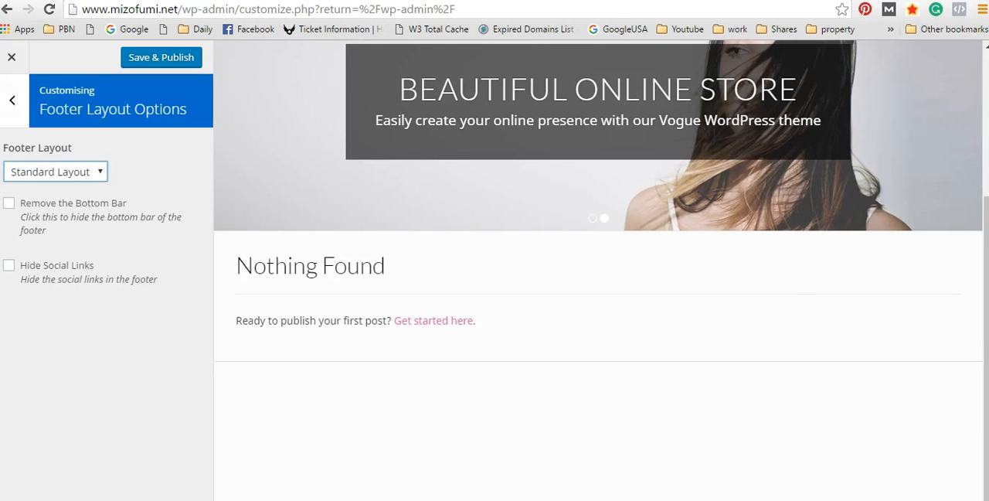
pyautogui.click(89, 172)
pyautogui.click(71, 190)
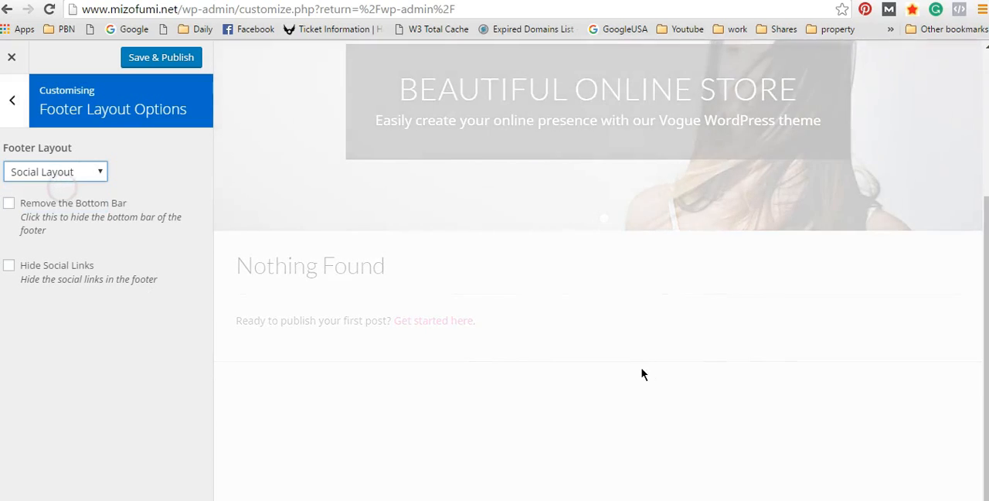
pyautogui.scroll(-1, 664, 355)
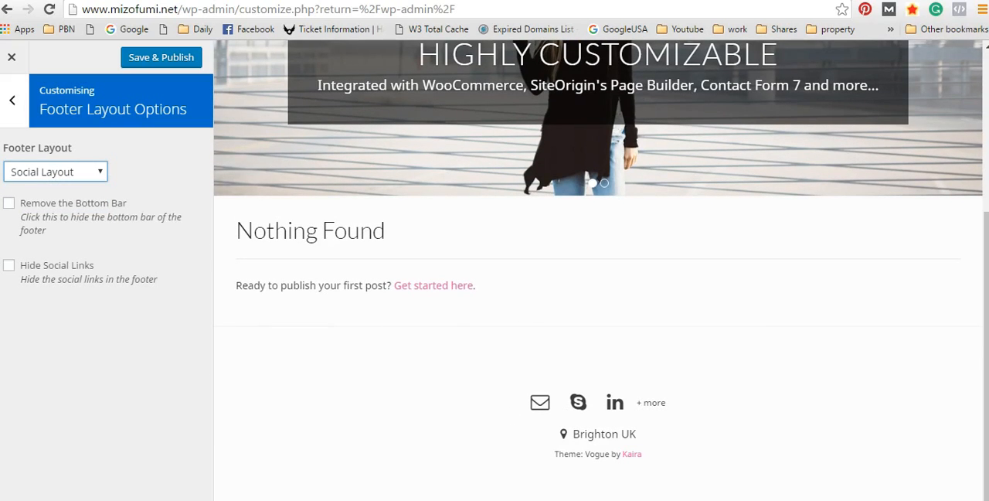
pyautogui.click(12, 101)
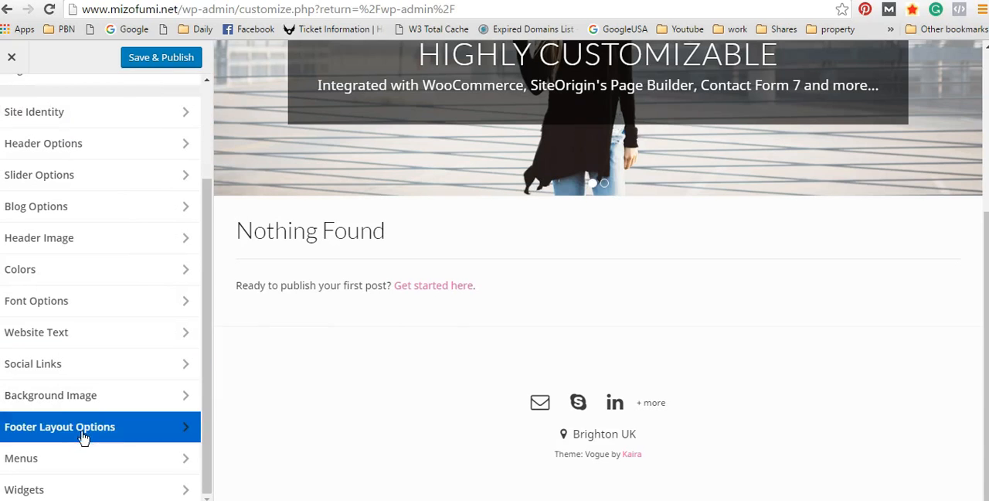
# Step: Open Menu Locations in the Menus section and examine the choices for the Primary, Top Bar and Footer Bar menus
pyautogui.click(66, 458)
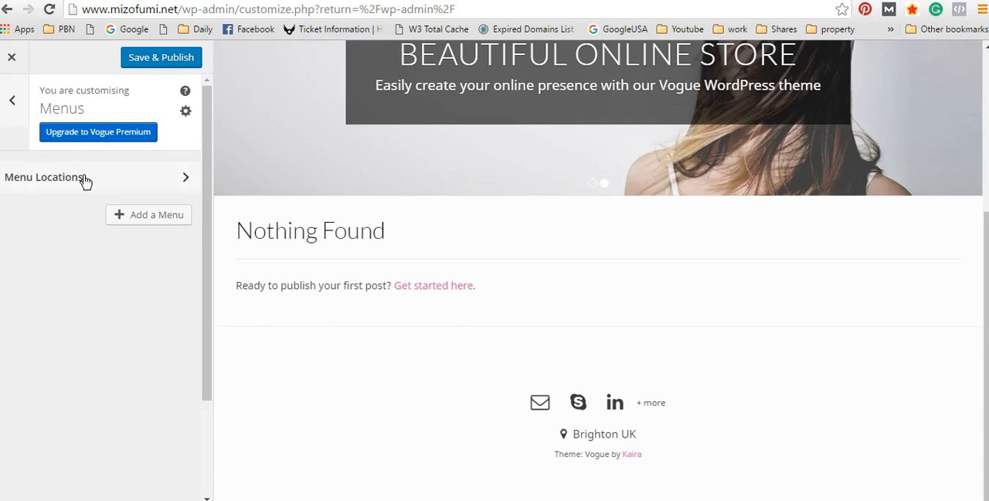
pyautogui.click(82, 178)
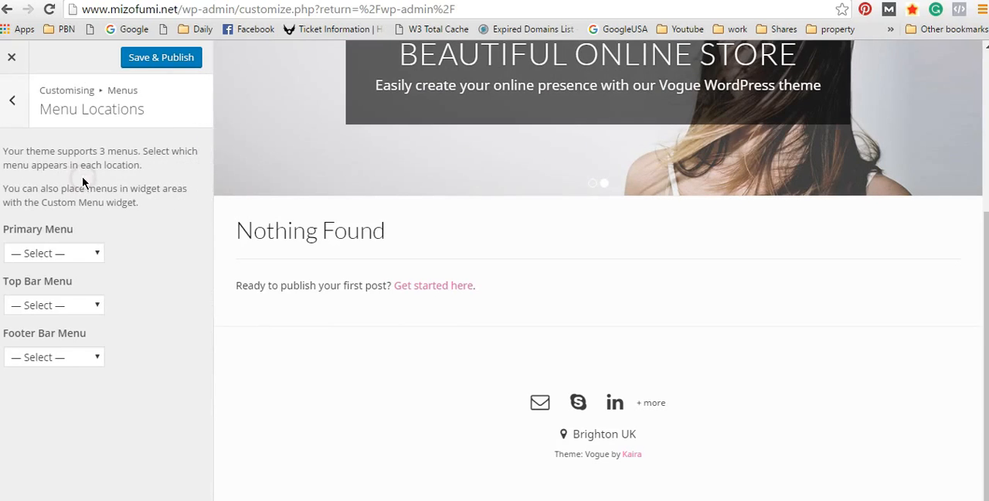
pyautogui.click(99, 255)
pyautogui.click(98, 272)
pyautogui.click(84, 306)
pyautogui.click(85, 306)
pyautogui.click(97, 357)
pyautogui.click(97, 357)
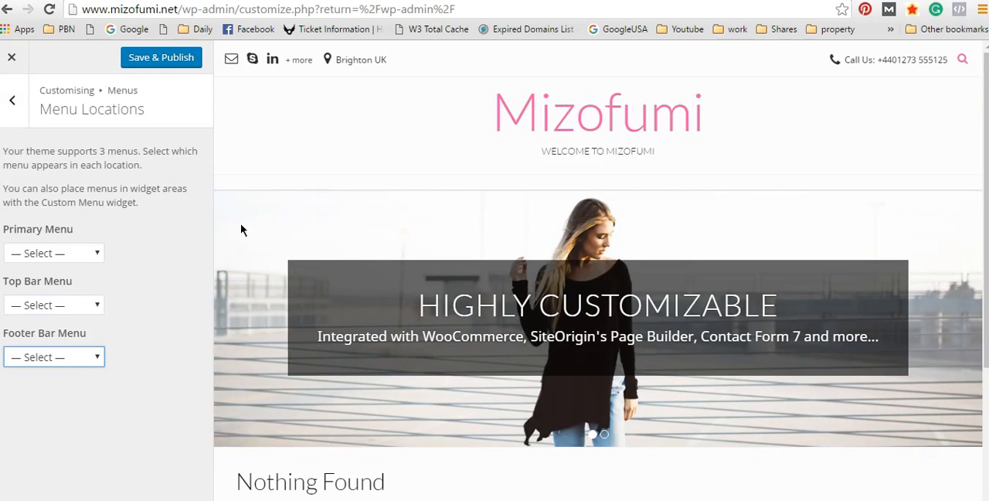
pyautogui.click(86, 253)
pyautogui.click(88, 270)
pyautogui.click(91, 255)
pyautogui.click(90, 307)
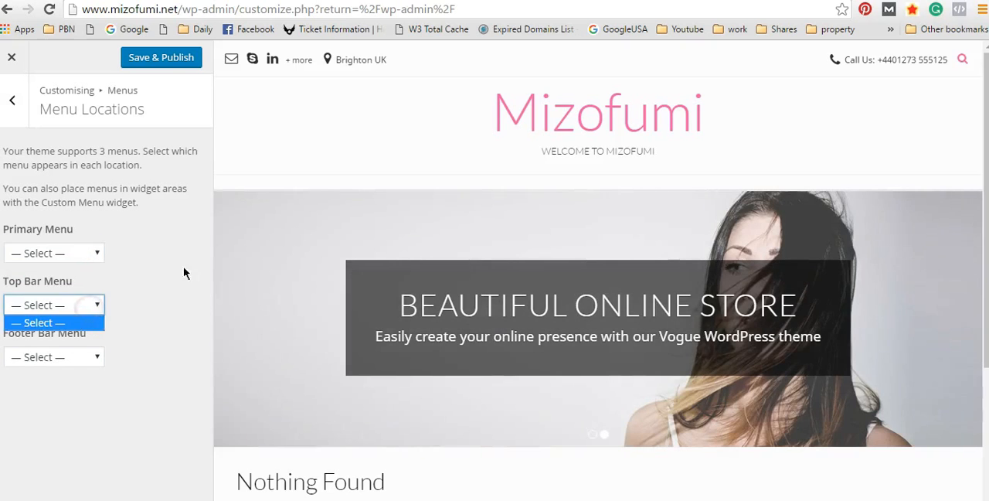
pyautogui.click(154, 266)
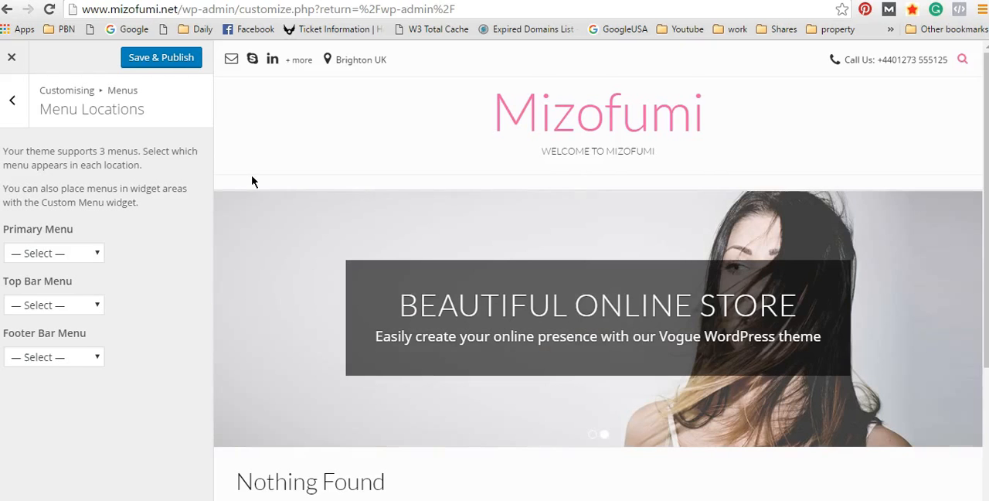
# Step: Compare the menu locations with the preview page from header to footer, and return to the section list
pyautogui.scroll(-2, 231, 263)
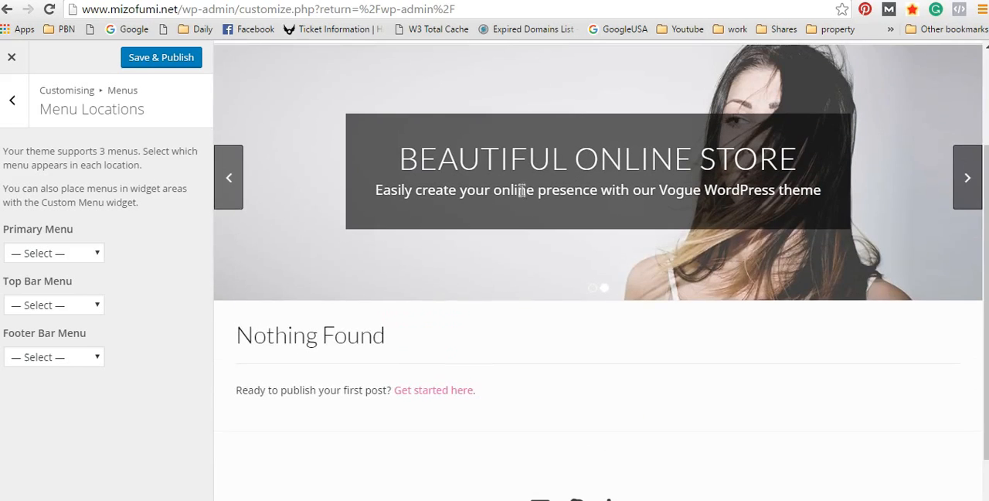
pyautogui.scroll(2, 457, 136)
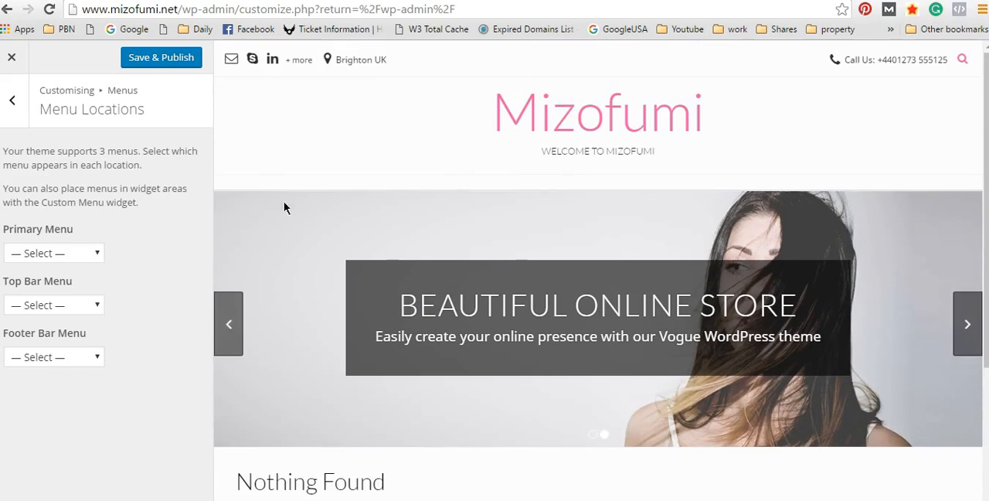
pyautogui.click(89, 255)
pyautogui.click(89, 260)
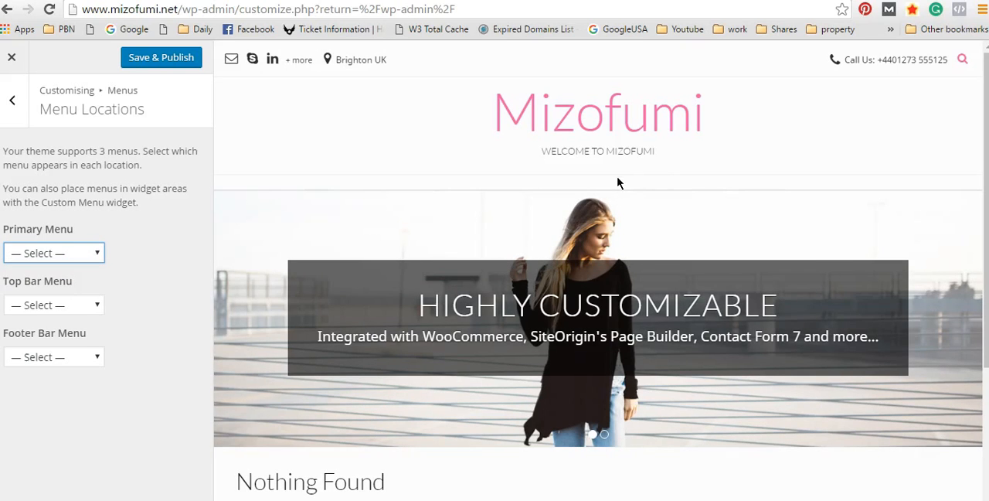
pyautogui.scroll(-3, 742, 150)
pyautogui.scroll(3, 284, 189)
pyautogui.scroll(-3, 927, 152)
pyautogui.scroll(3, 915, 146)
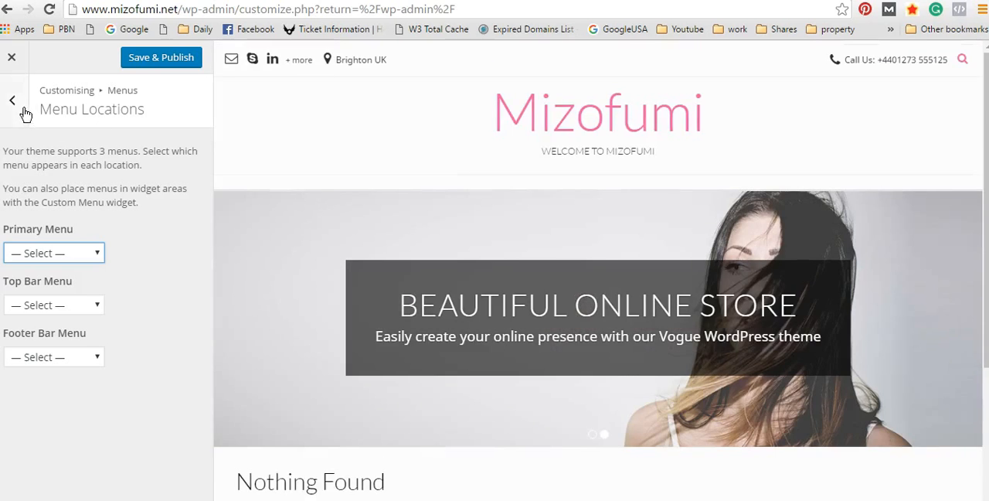
pyautogui.click(14, 106)
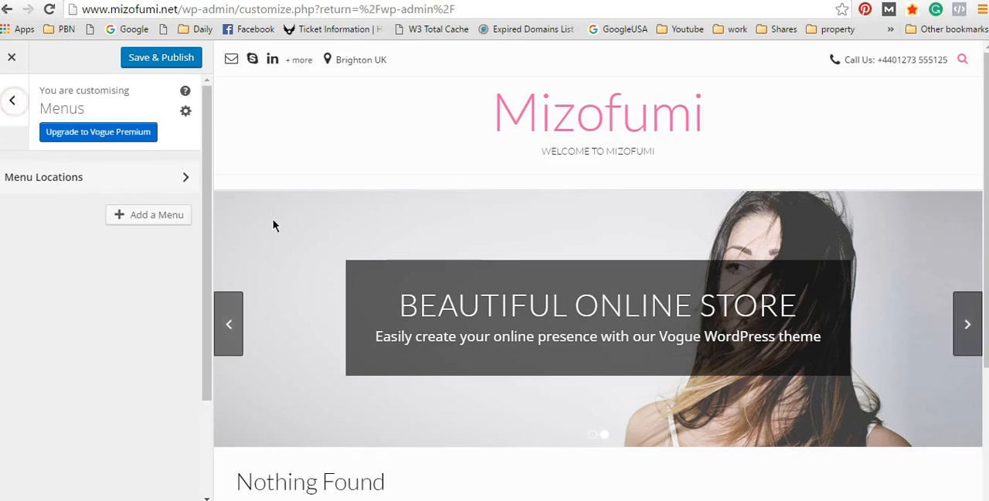
pyautogui.click(11, 100)
# Step: Look at the Sidebar area in the Widgets section, and return to the section list
pyautogui.scroll(-3, 170, 389)
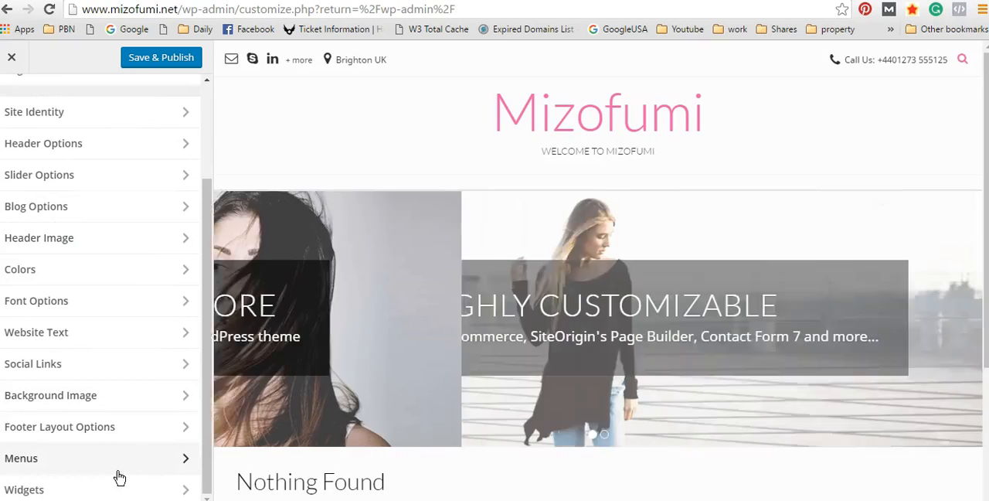
pyautogui.click(58, 490)
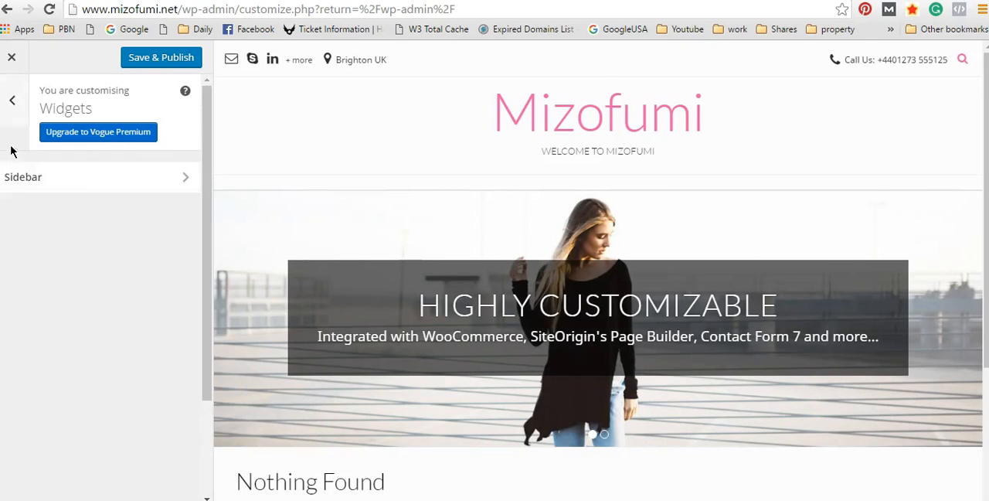
pyautogui.click(89, 184)
pyautogui.click(15, 102)
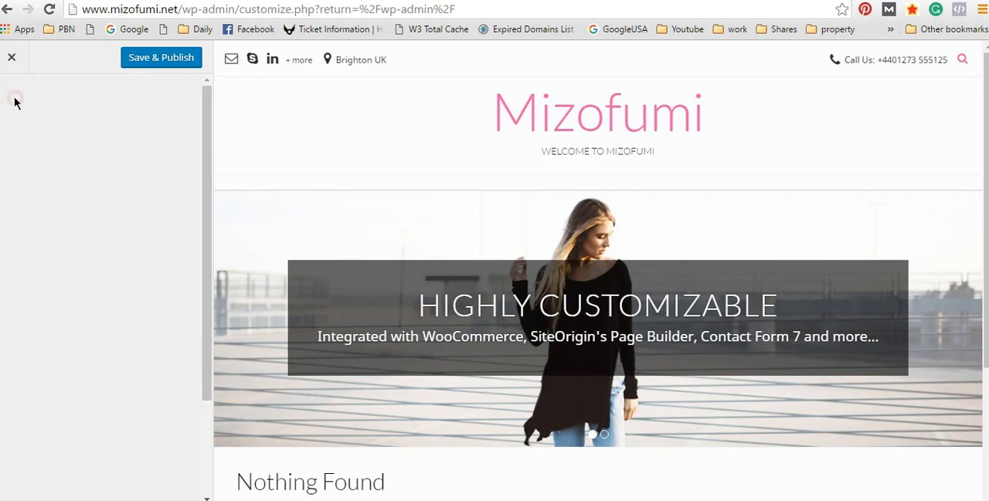
pyautogui.click(16, 104)
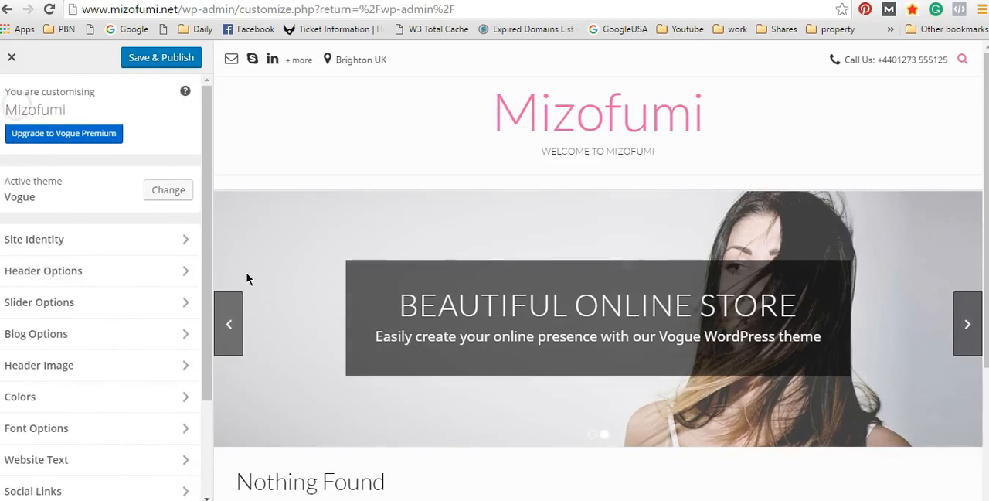
# Step: Save and publish the theme customisations, and close the customiser to return to the dashboard
pyautogui.scroll(-3, 232, 309)
pyautogui.moveTo(208, 335); pyautogui.dragTo(209, 479)
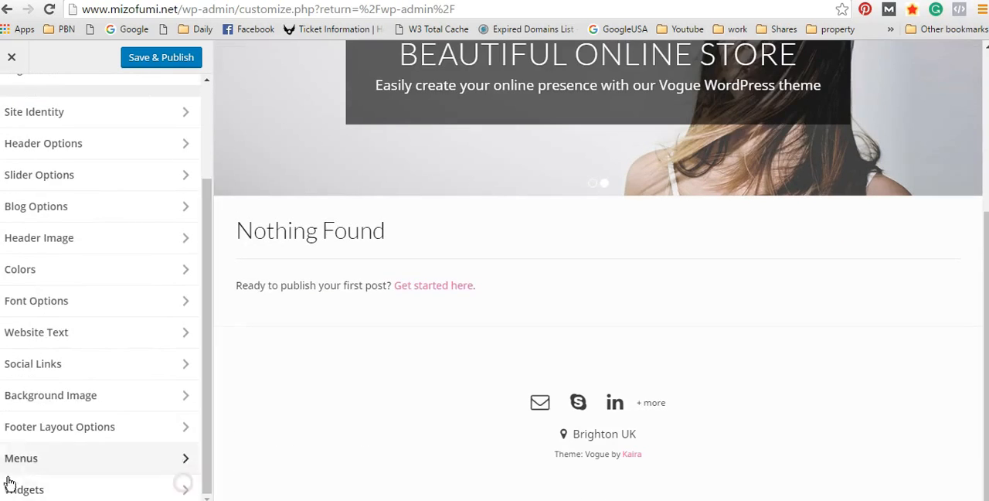
pyautogui.scroll(5, 236, 294)
pyautogui.scroll(3, 208, 224)
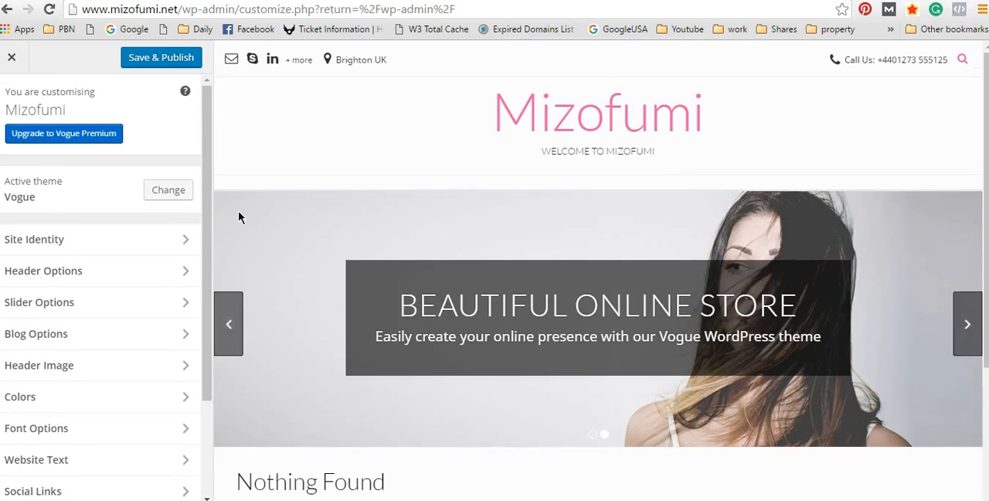
pyautogui.click(157, 60)
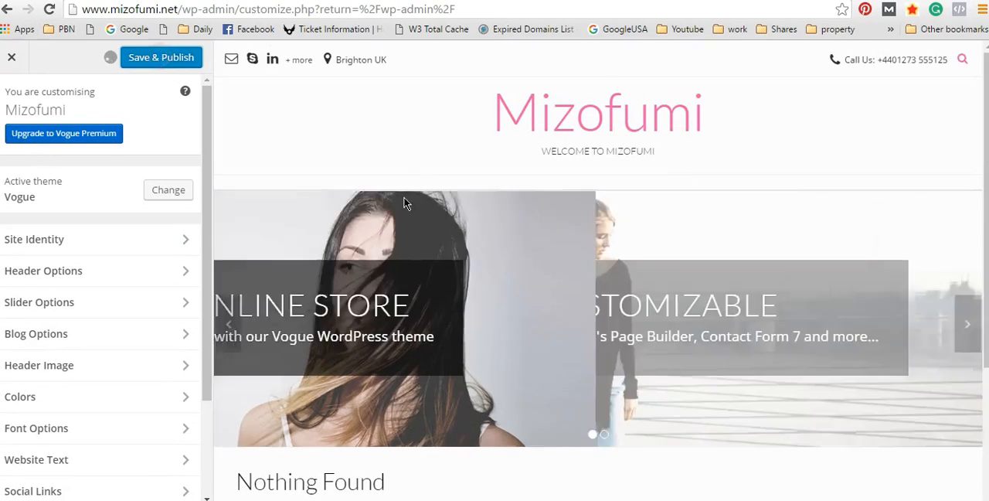
pyautogui.click(14, 59)
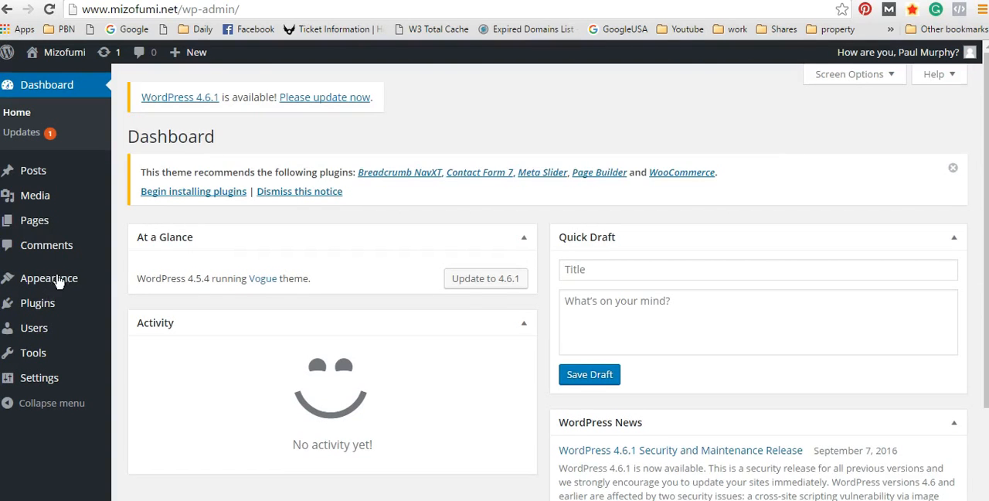
# Step: Open the Widgets admin page and examine the available widgets and the Sidebar and Vogue Footer Standard areas
pyautogui.moveTo(58, 283)
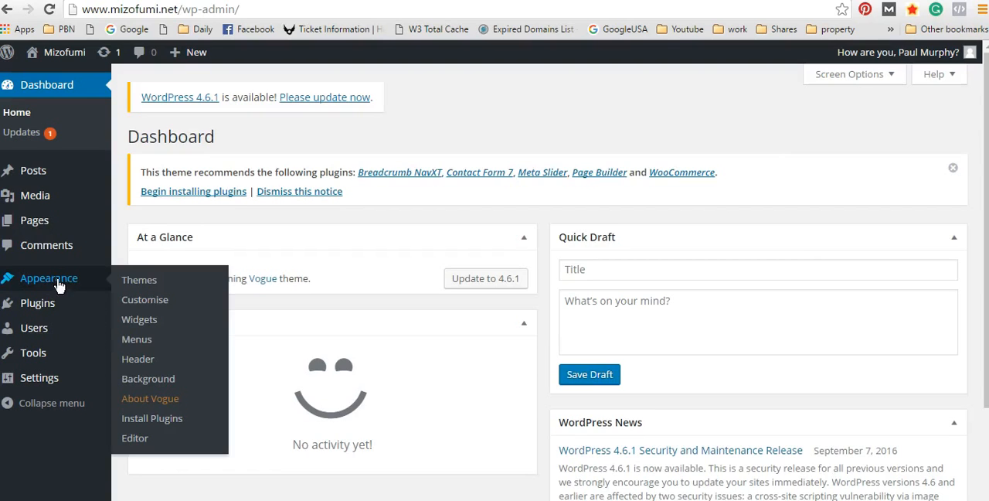
pyautogui.click(155, 321)
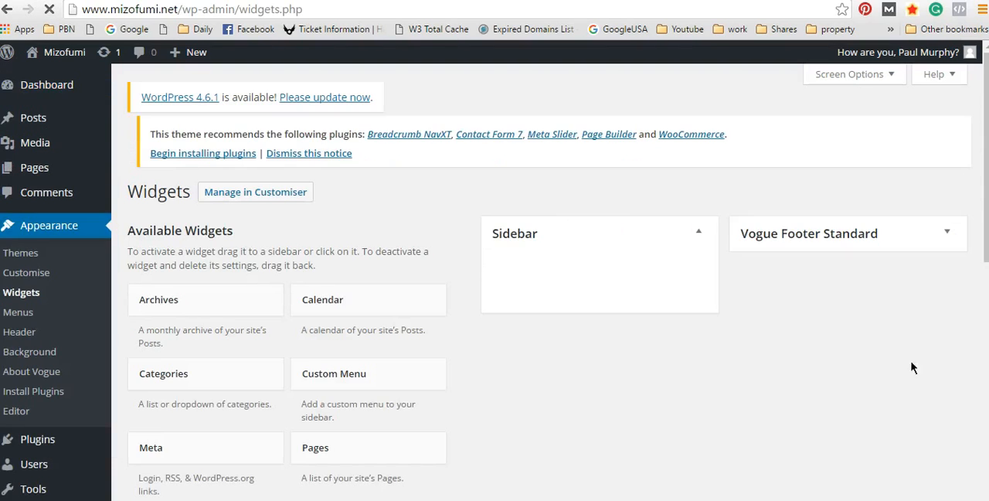
pyautogui.scroll(-4, 789, 248)
pyautogui.scroll(4, 737, 267)
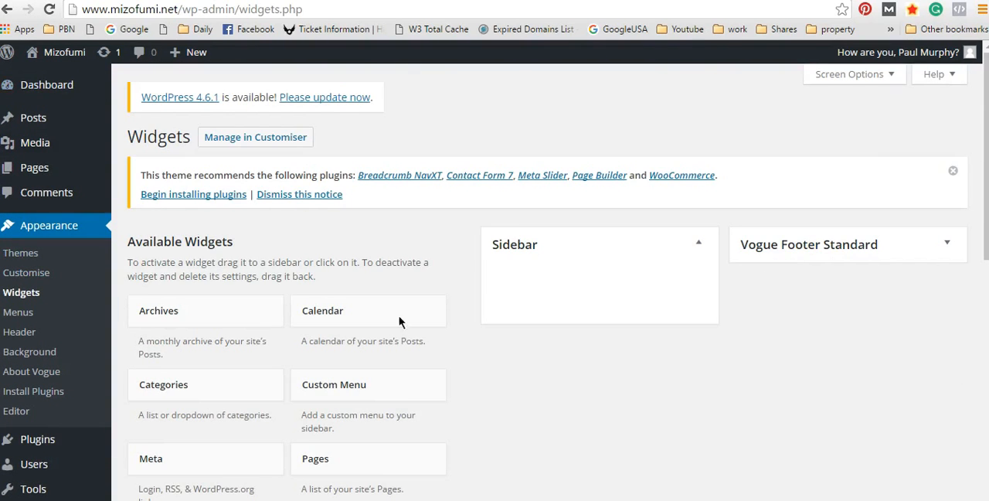
pyautogui.scroll(-4, 638, 286)
pyautogui.scroll(4, 669, 279)
pyautogui.scroll(-3, 425, 259)
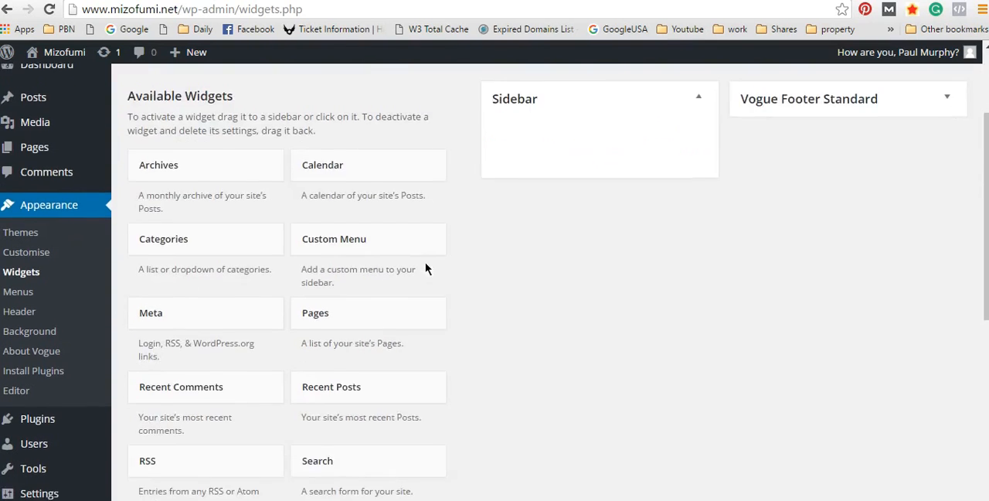
pyautogui.scroll(2, 754, 252)
# Step: Reopen the theme customiser and review the Site Identity and Header Options sections
pyautogui.click(14, 272)
pyautogui.click(32, 278)
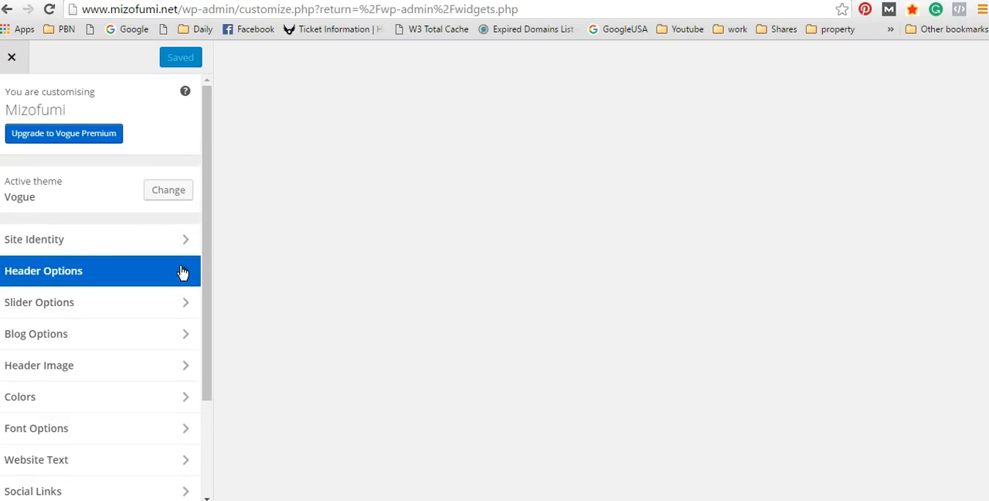
pyautogui.scroll(-3, 180, 274)
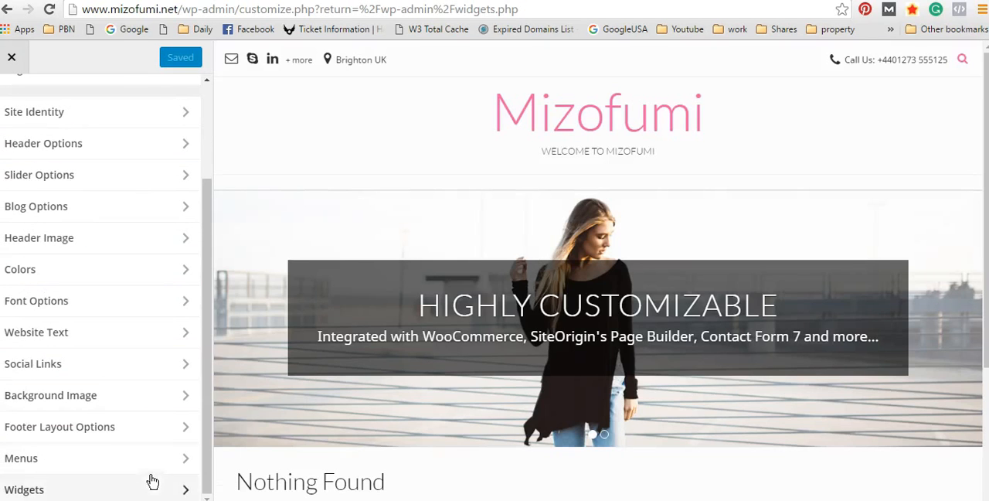
pyautogui.click(95, 117)
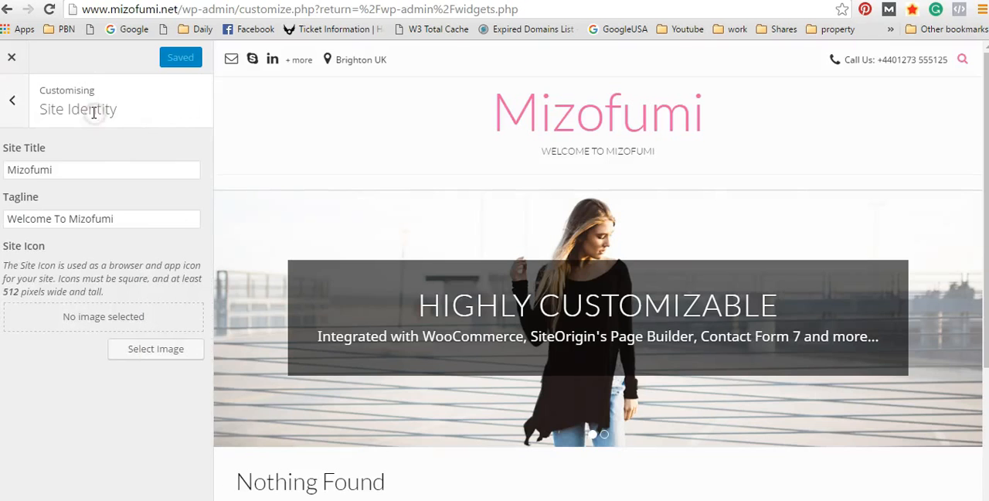
pyautogui.click(19, 94)
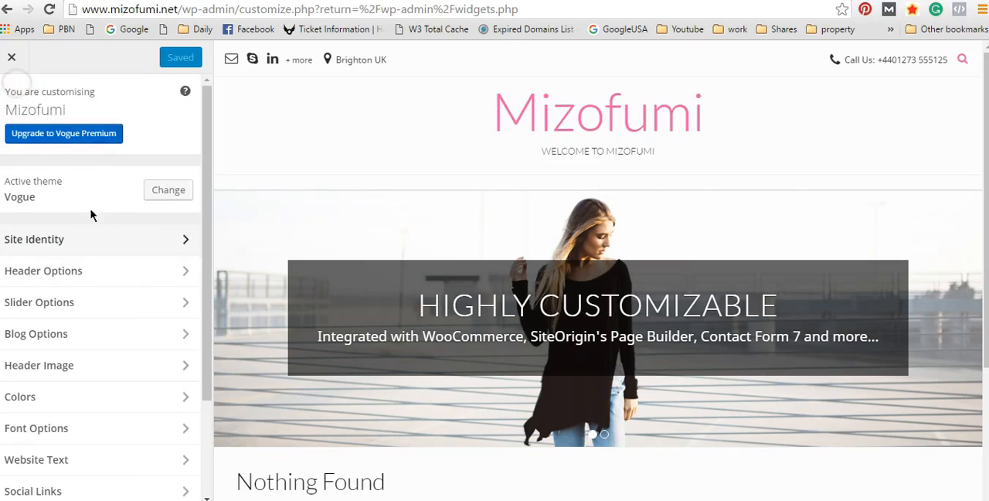
pyautogui.click(133, 272)
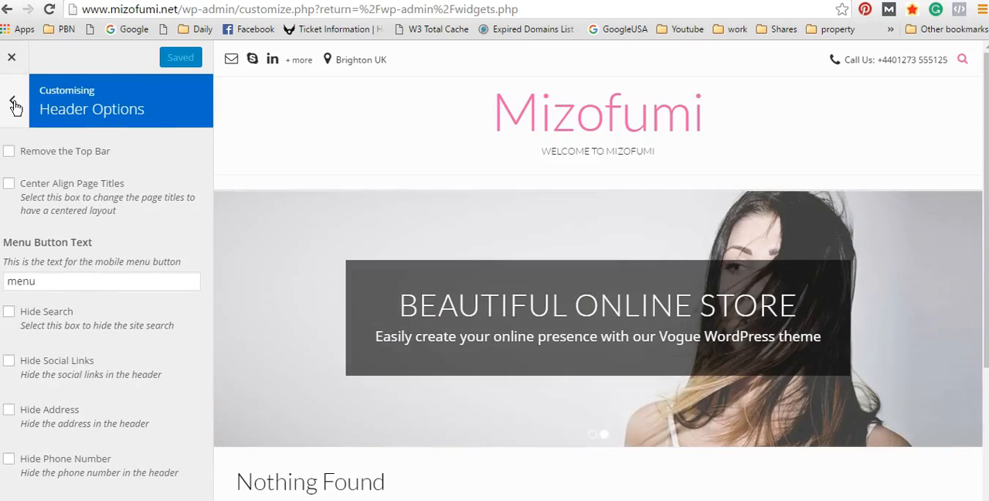
# Step: Leave the Header Options section, close the theme customiser, and open the form for adding a new page
pyautogui.click(12, 99)
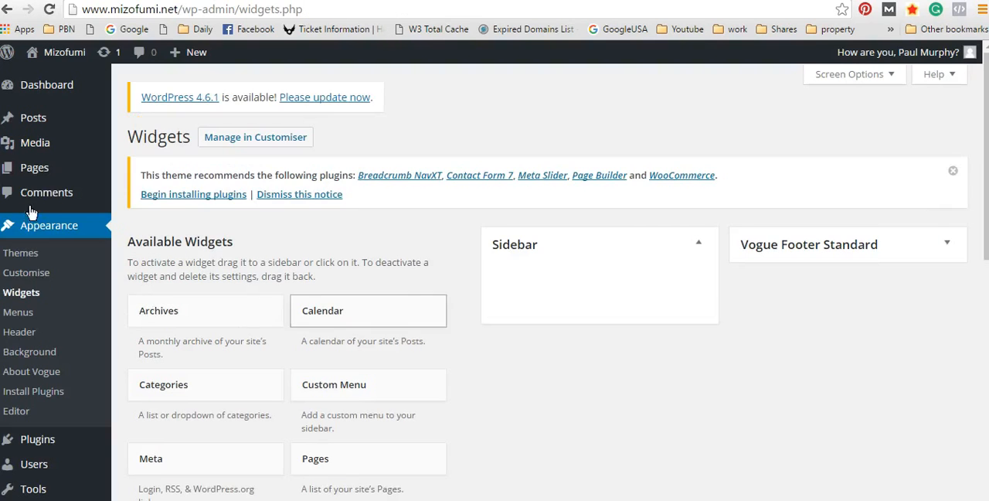
pyautogui.moveTo(41, 170)
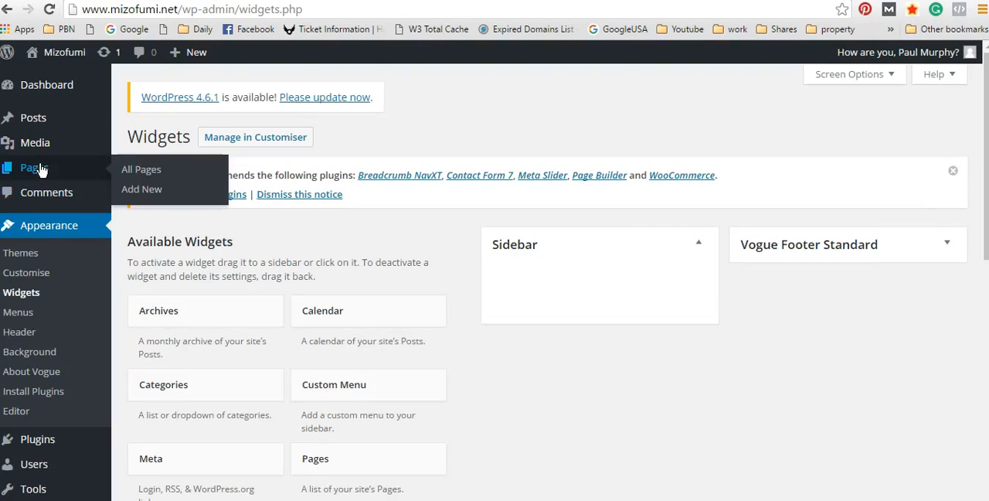
pyautogui.click(139, 189)
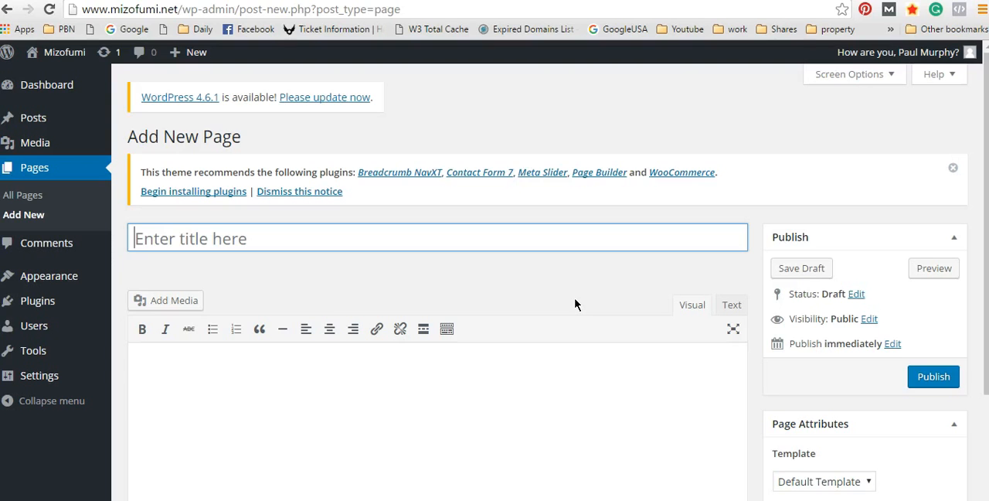
# Step: Look at the list of all pages, and at the list of all posts
pyautogui.click(8, 2)
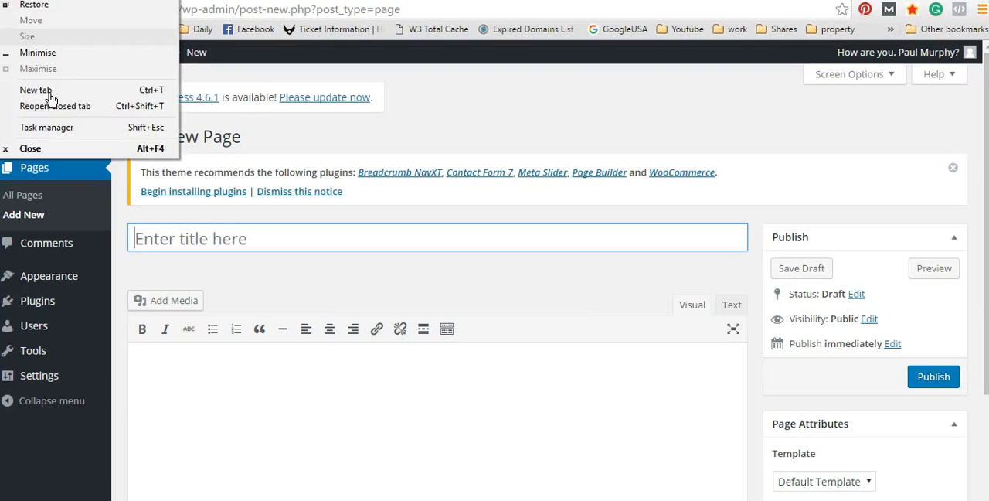
pyautogui.click(80, 197)
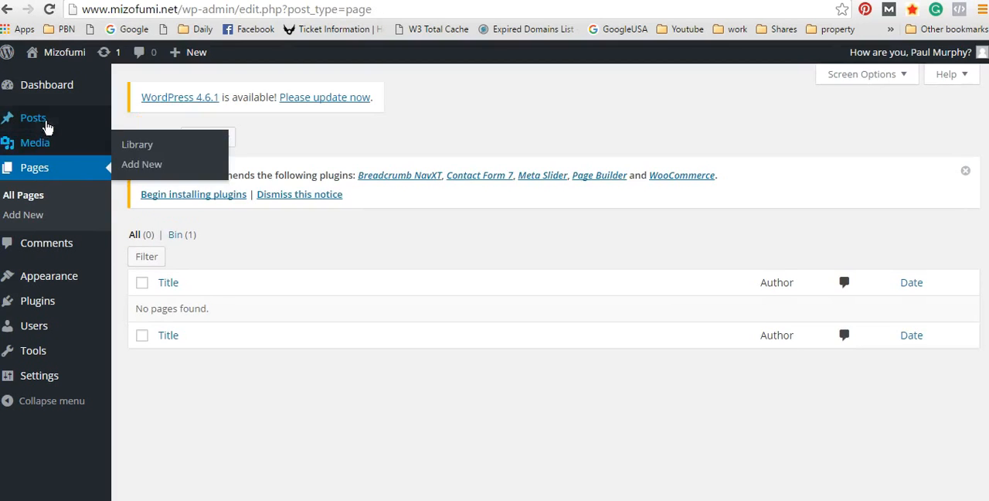
pyautogui.click(54, 167)
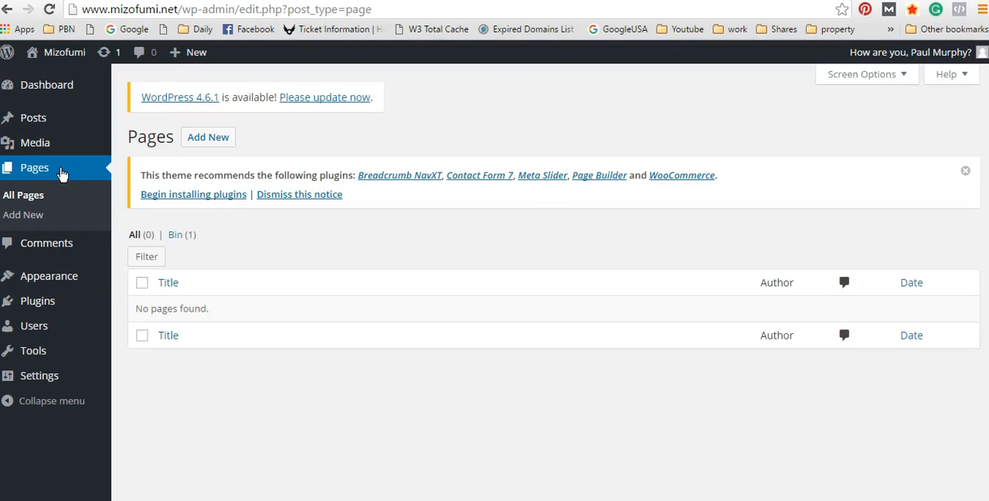
pyautogui.moveTo(44, 119)
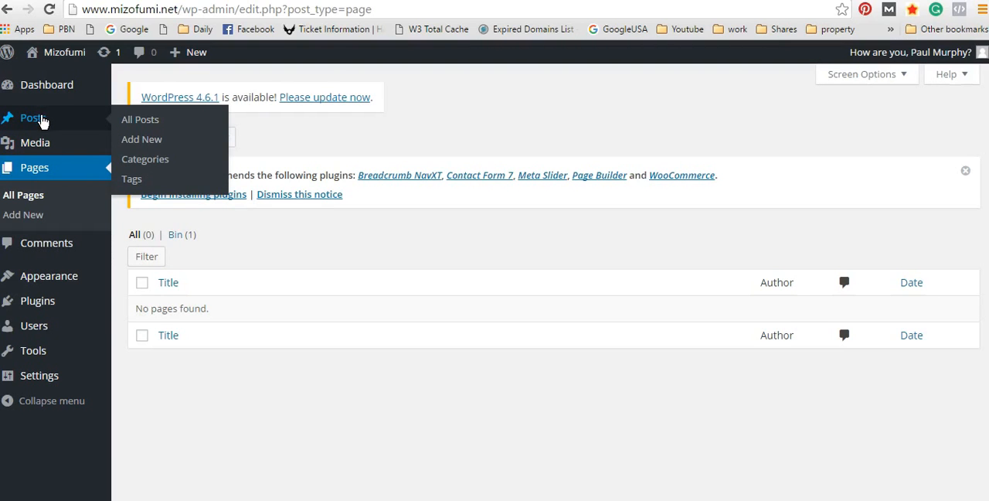
pyautogui.click(44, 122)
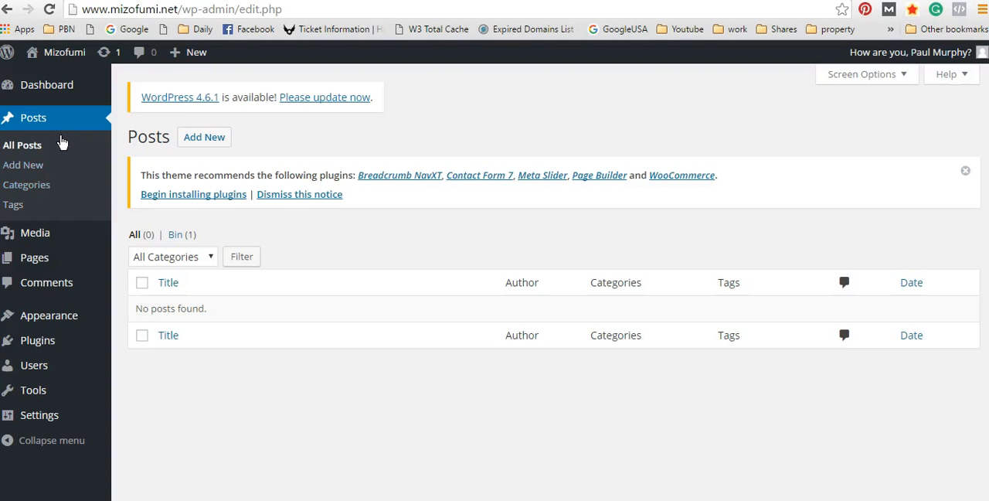
# Step: Return to the Pages list and add a new page titled "Mizofumi Home Page"
pyautogui.click(34, 259)
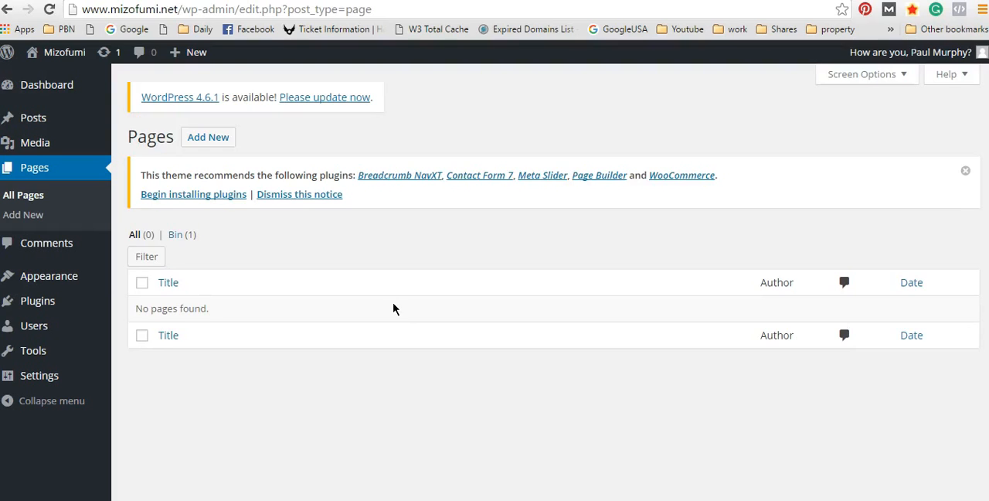
pyautogui.click(213, 142)
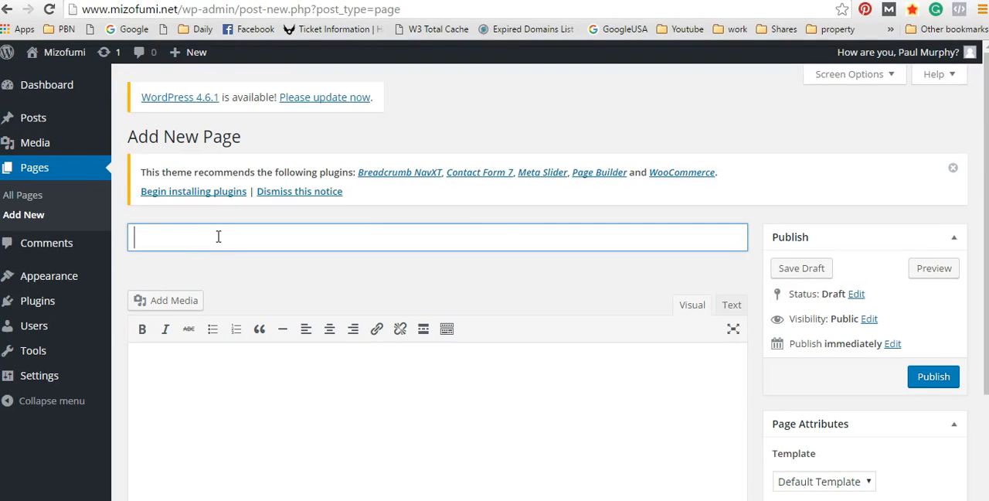
pyautogui.write('Mizofum')
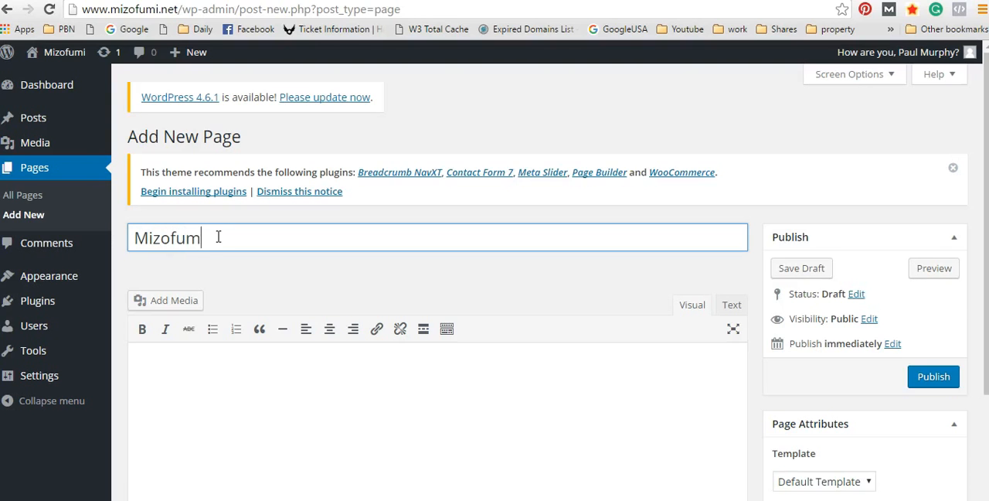
pyautogui.write('i Home Page')
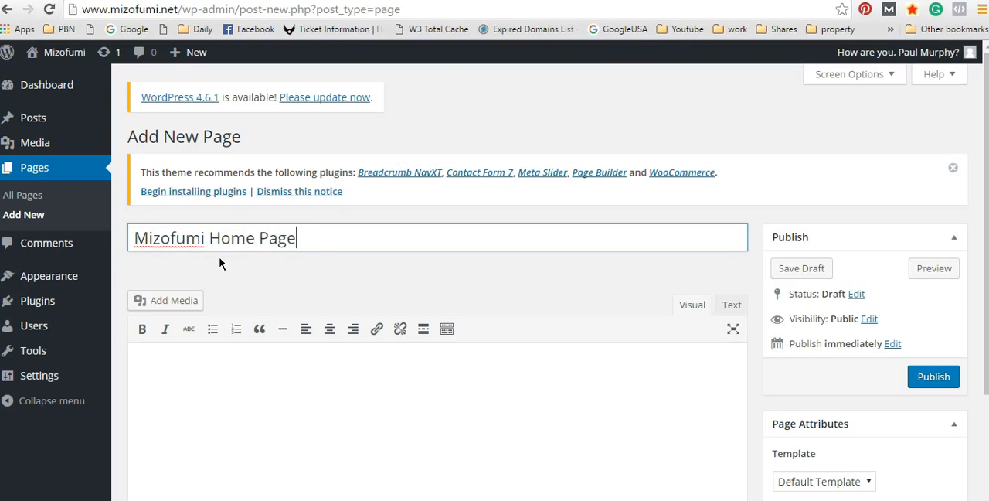
# Step: Write "Welcome to Mizofumi where the fun begins..." as the body text of the page
pyautogui.click(237, 376)
pyautogui.scroll(-2, 515, 365)
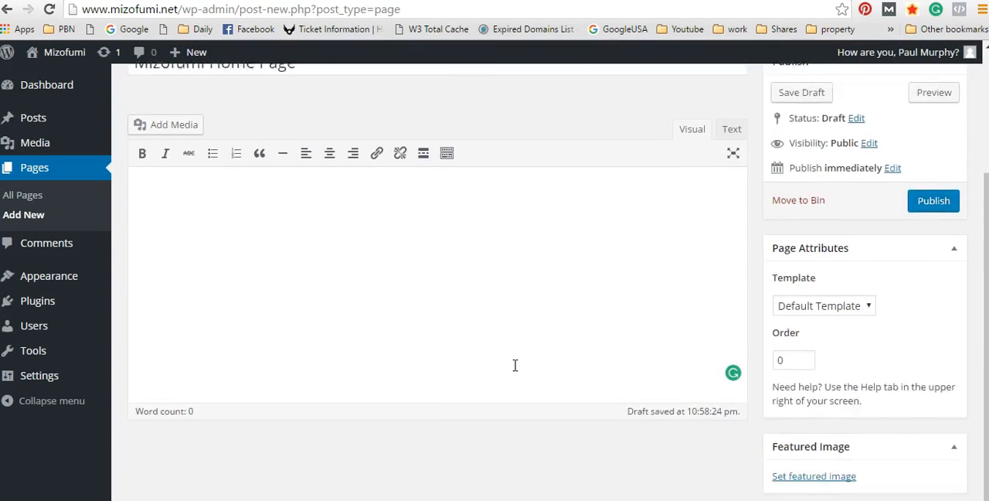
pyautogui.scroll(2, 516, 365)
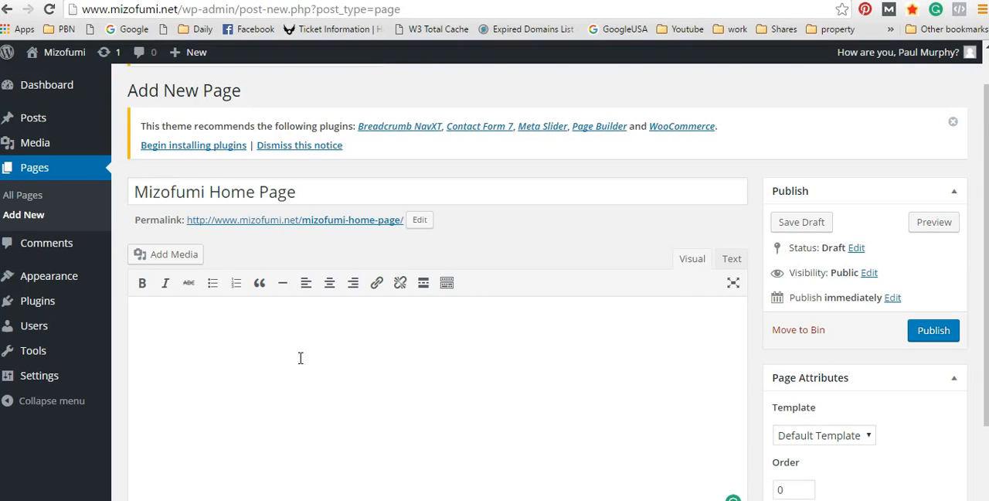
pyautogui.write('Welcome to Mizo')
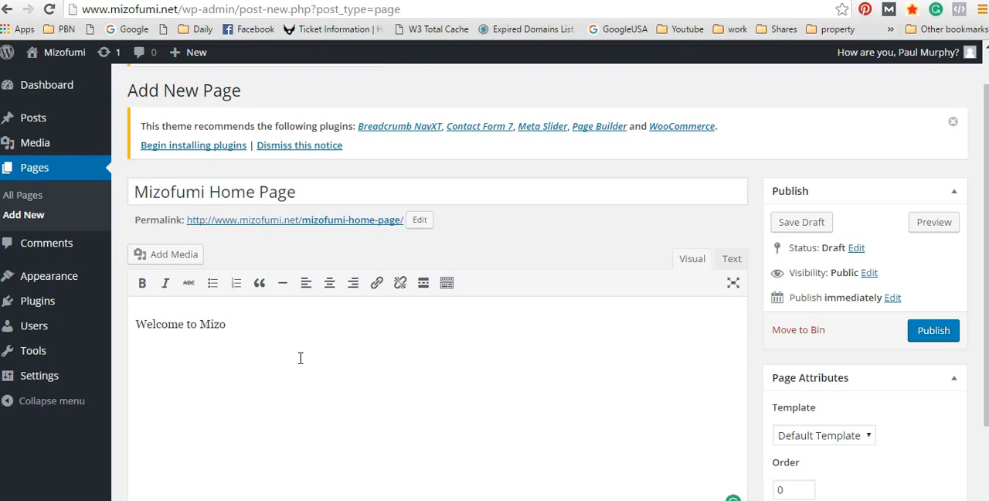
pyautogui.write('fumi where the fu')
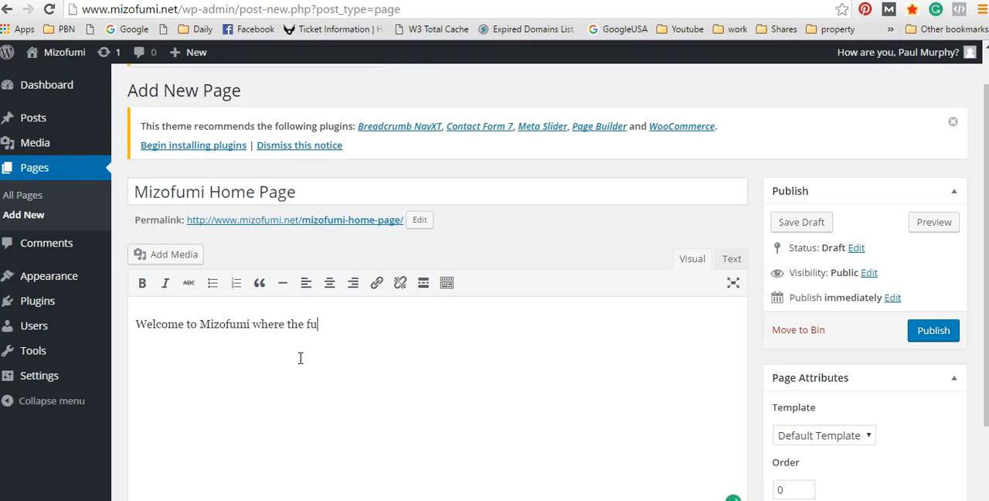
pyautogui.write('n begin')
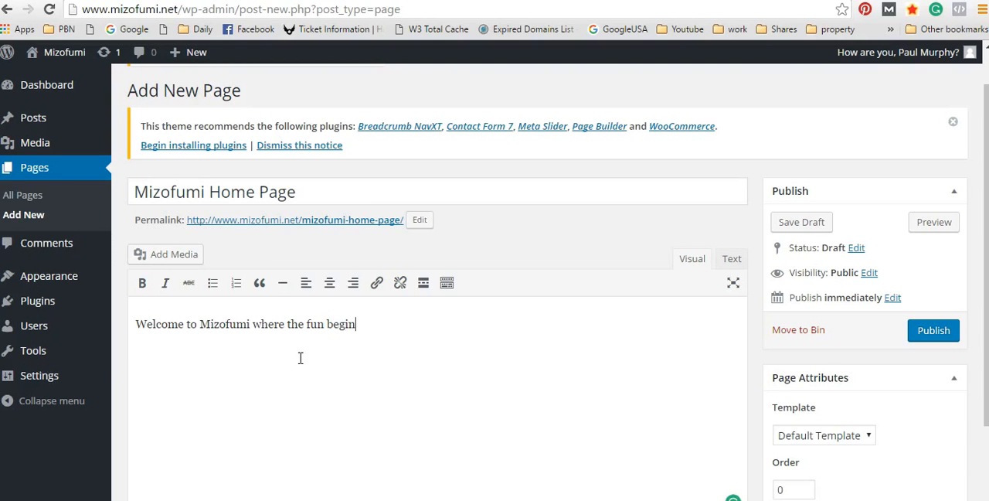
pyautogui.write('s...')
# Step: Review the available page templates and the publishing and attribute settings without changing them
pyautogui.scroll(-2, 804, 282)
pyautogui.scroll(1, 846, 273)
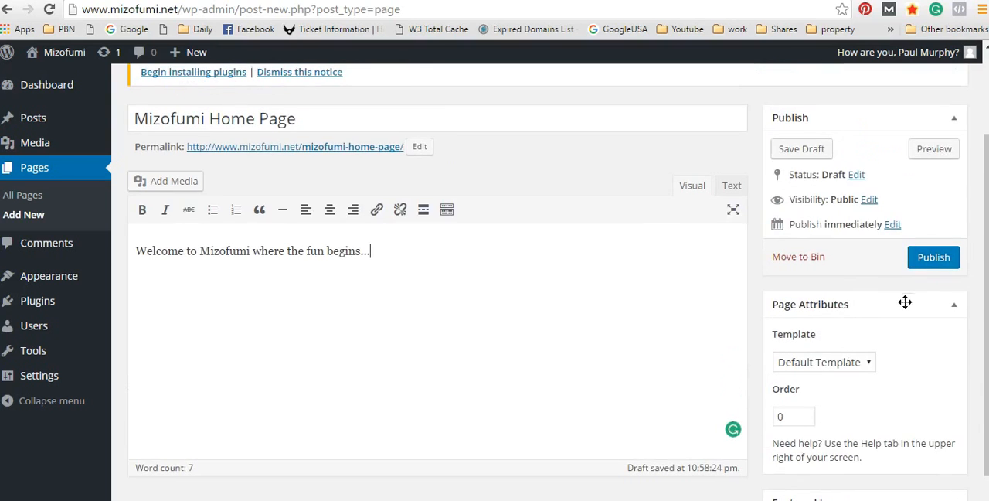
pyautogui.click(869, 370)
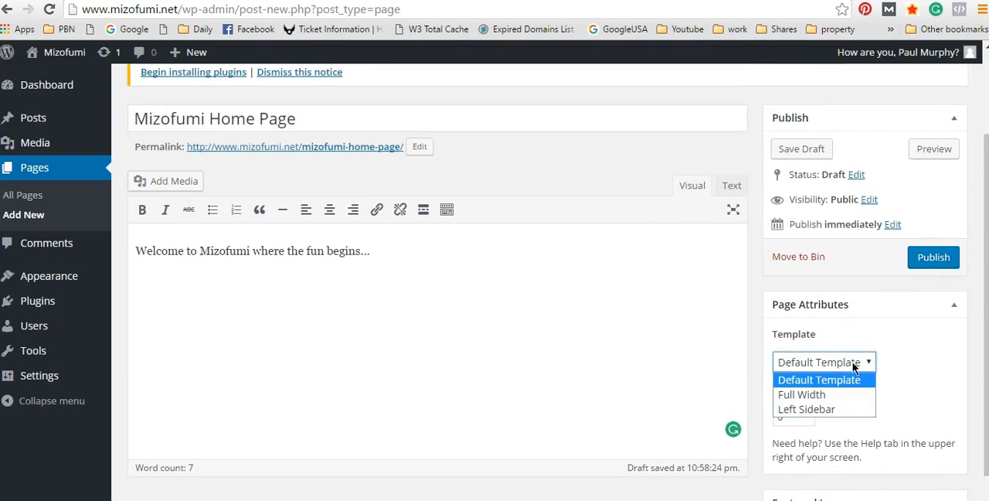
pyautogui.click(848, 334)
pyautogui.scroll(-1, 892, 349)
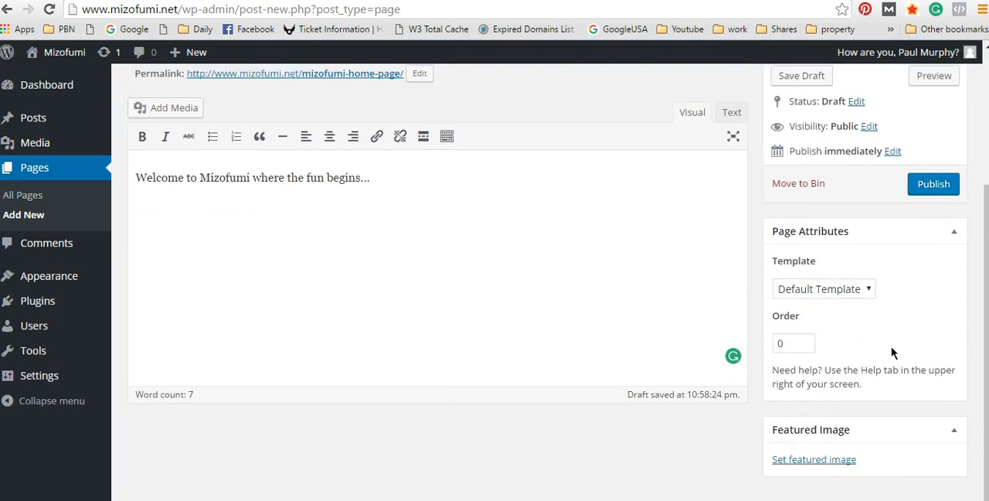
pyautogui.scroll(1, 882, 338)
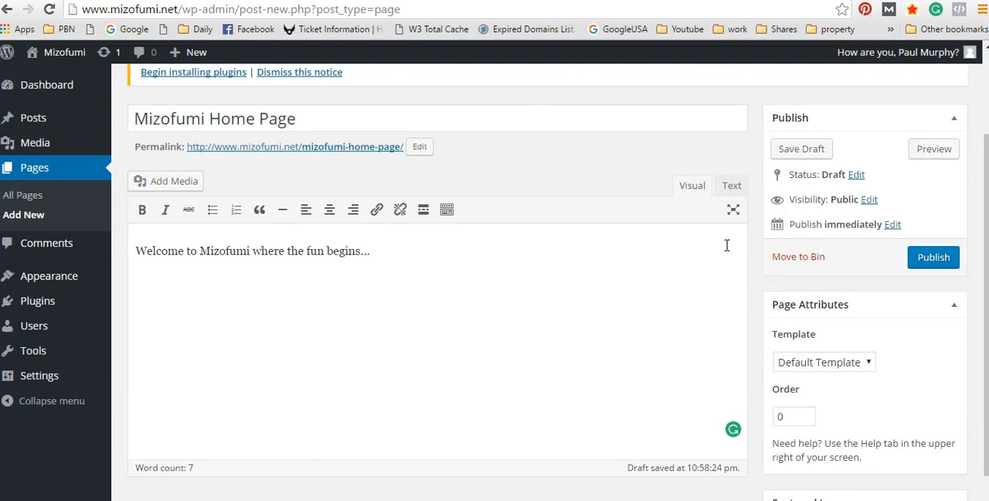
pyautogui.scroll(-1, 978, 300)
pyautogui.scroll(1, 979, 300)
pyautogui.scroll(-1, 872, 368)
pyautogui.scroll(3, 772, 364)
pyautogui.scroll(-2, 804, 418)
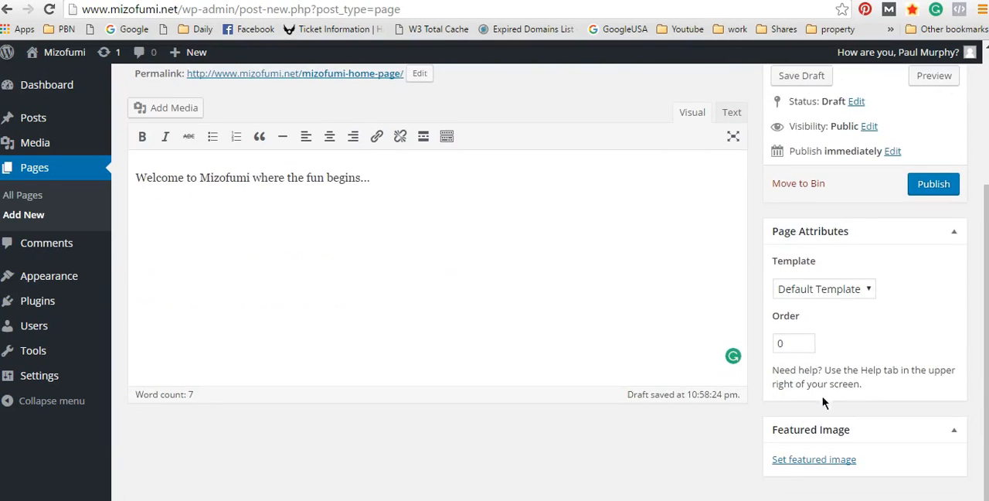
# Step: Try the Full Width template for the page, and set it back to Default Template
pyautogui.click(858, 289)
pyautogui.click(838, 320)
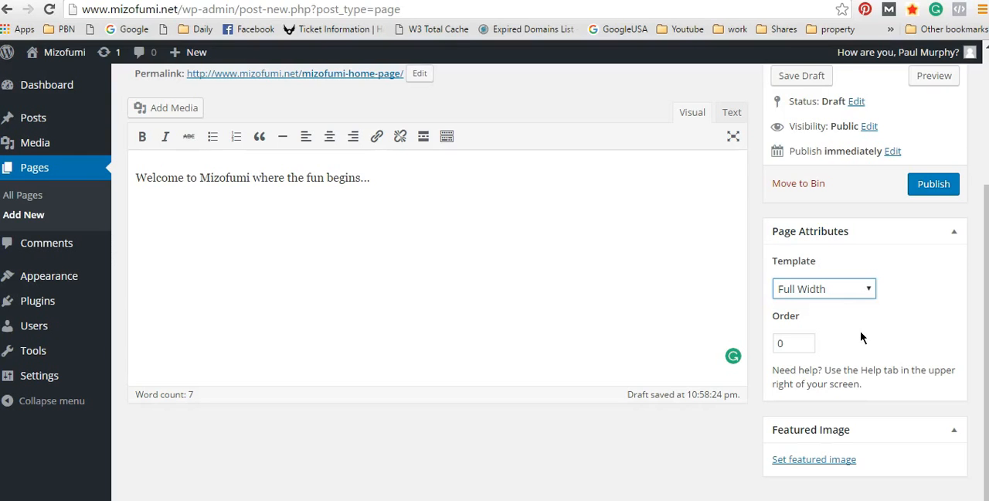
pyautogui.click(864, 285)
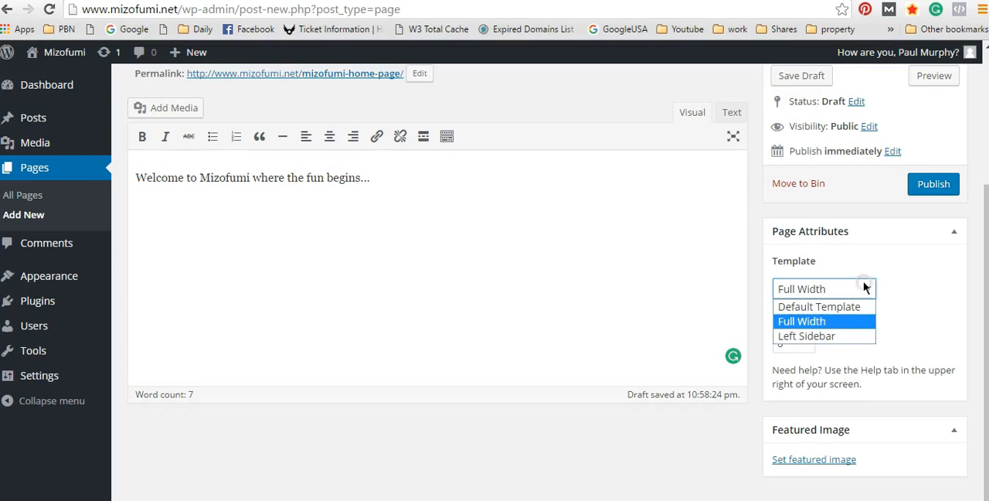
pyautogui.click(831, 321)
pyautogui.click(839, 288)
pyautogui.click(821, 307)
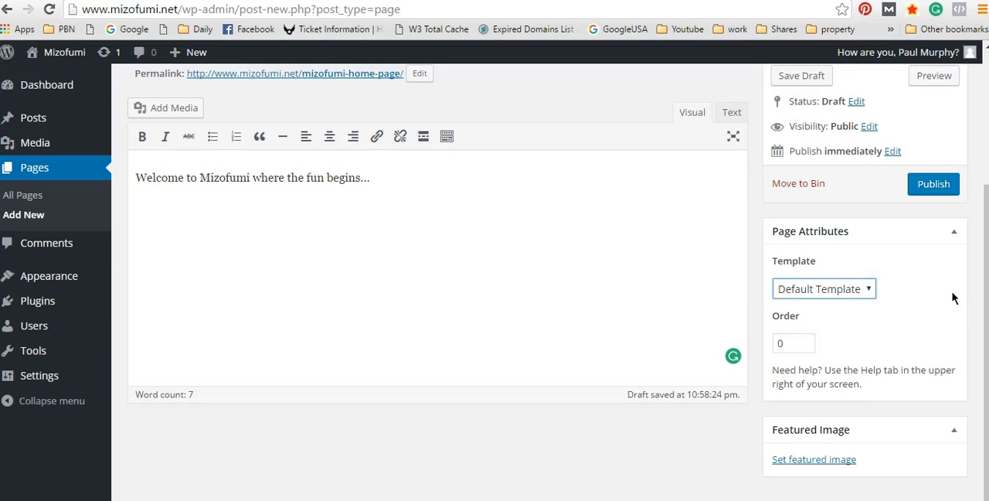
# Step: Examine the page's title, permalink, body text, Page Attributes and Featured Image option before publishing
pyautogui.scroll(3, 255, 305)
pyautogui.scroll(-3, 700, 362)
pyautogui.click(432, 175)
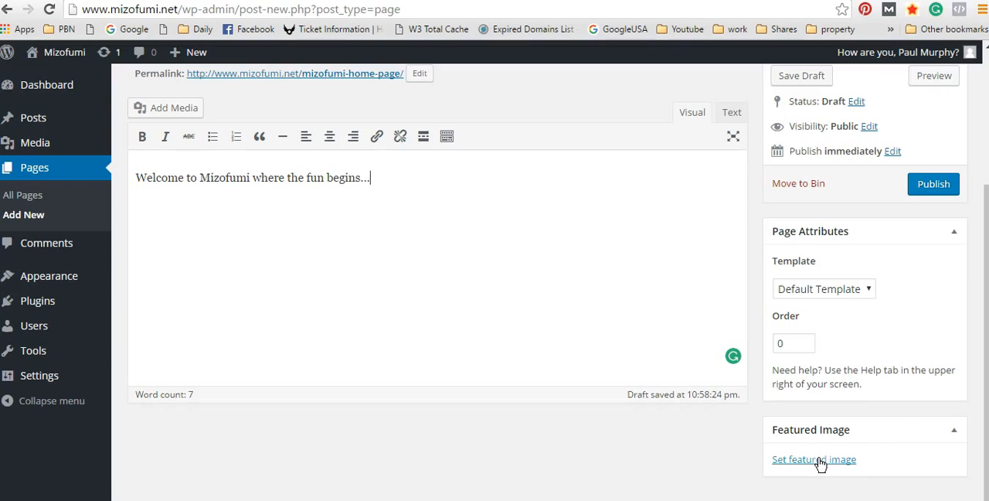
pyautogui.scroll(3, 821, 464)
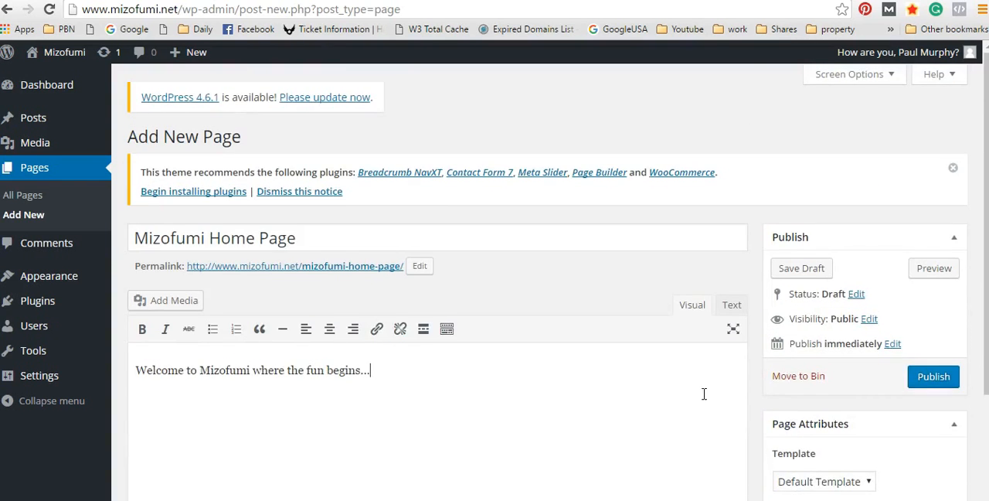
pyautogui.scroll(-2, 678, 398)
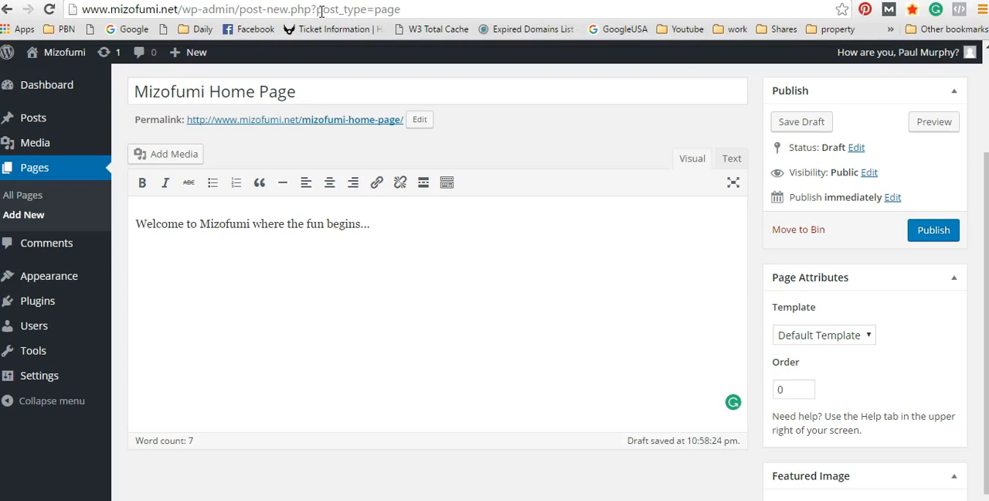
pyautogui.scroll(-1, 872, 371)
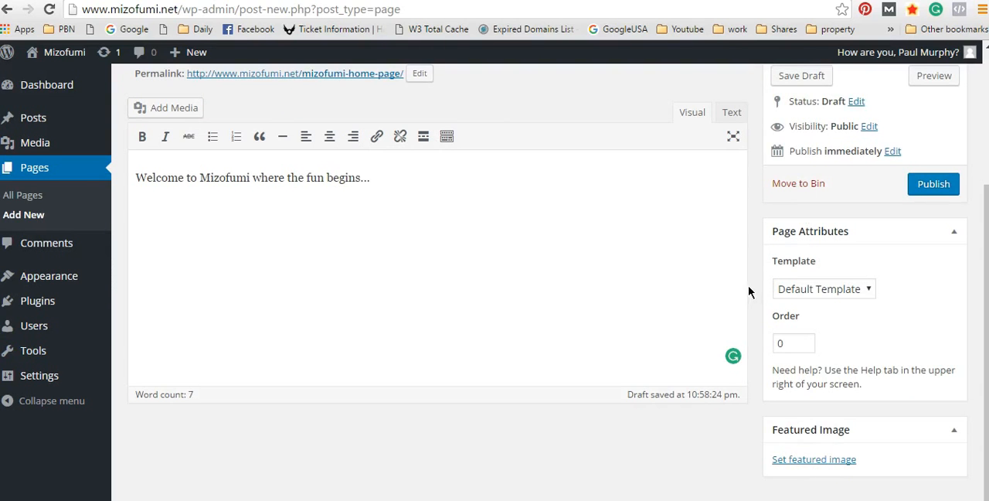
pyautogui.scroll(3, 680, 356)
pyautogui.scroll(-3, 851, 363)
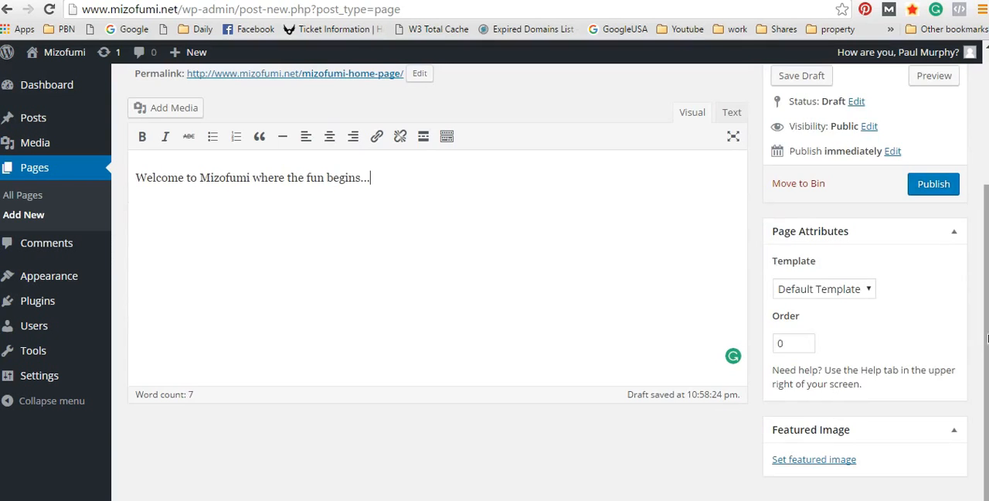
pyautogui.scroll(3, 962, 216)
pyautogui.scroll(-3, 889, 93)
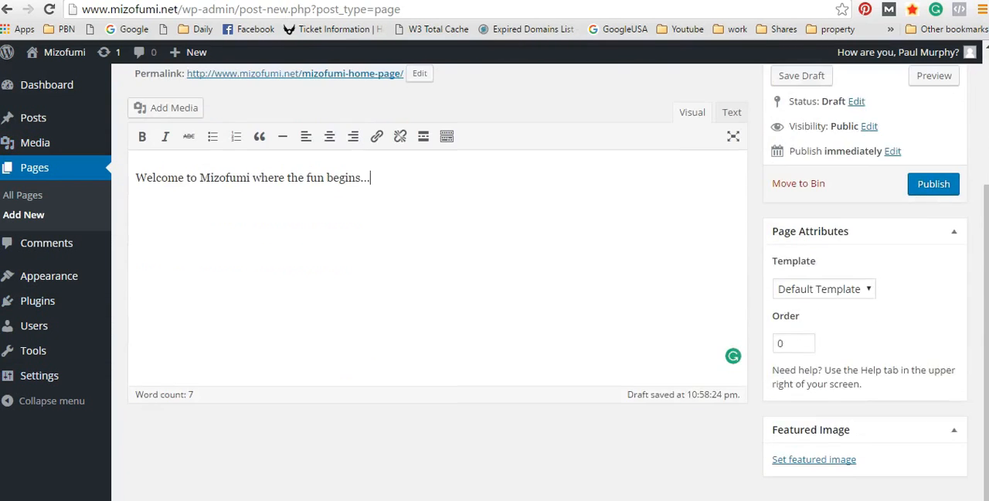
# Step: Publish the Mizofumi Home Page, and view the live page from the Pages list
pyautogui.scroll(2, 636, 108)
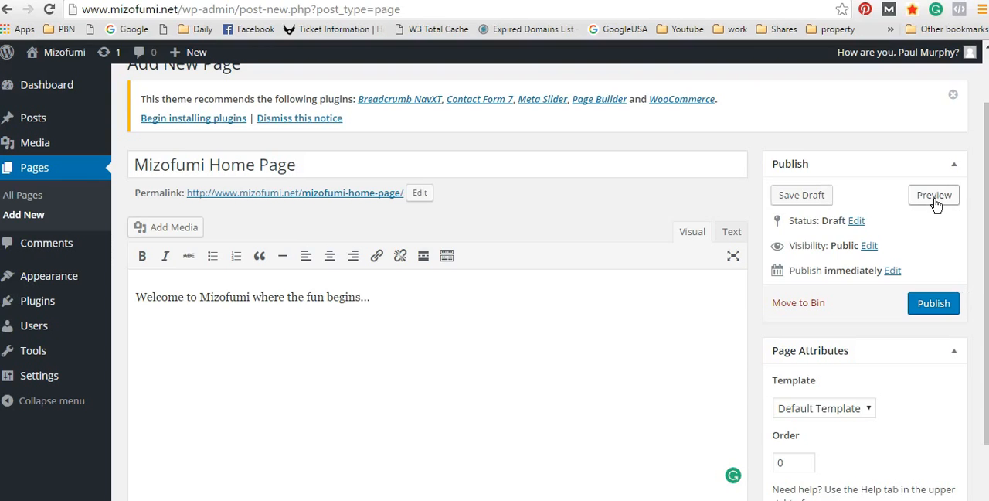
pyautogui.click(938, 302)
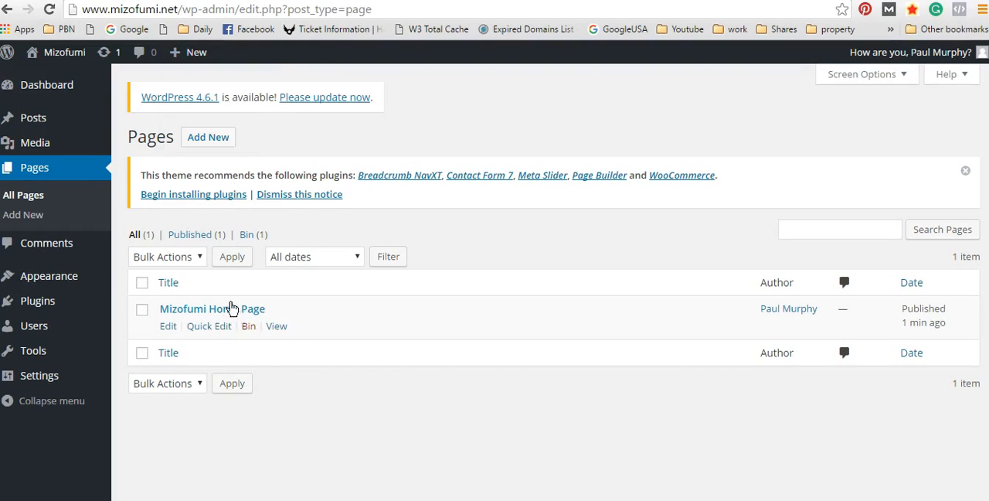
pyautogui.click(279, 326)
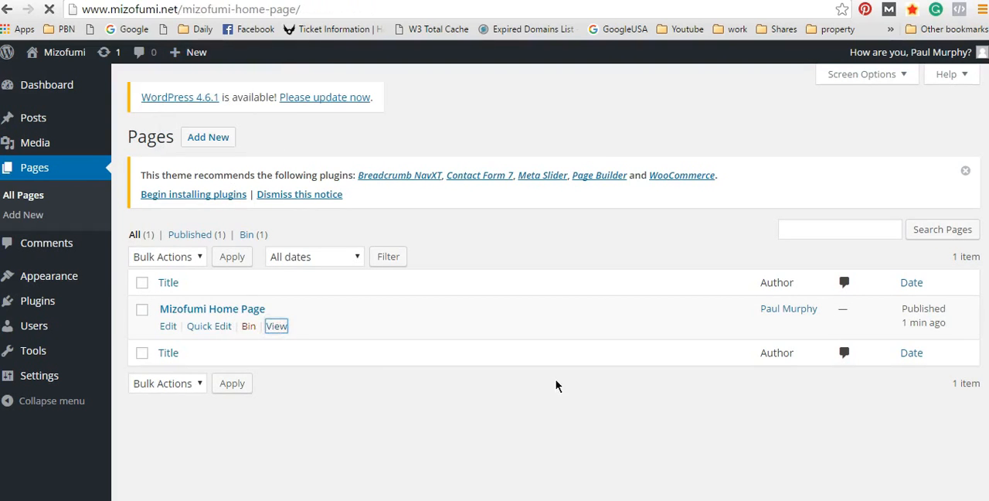
pyautogui.scroll(-1, 601, 363)
pyautogui.scroll(1, 603, 363)
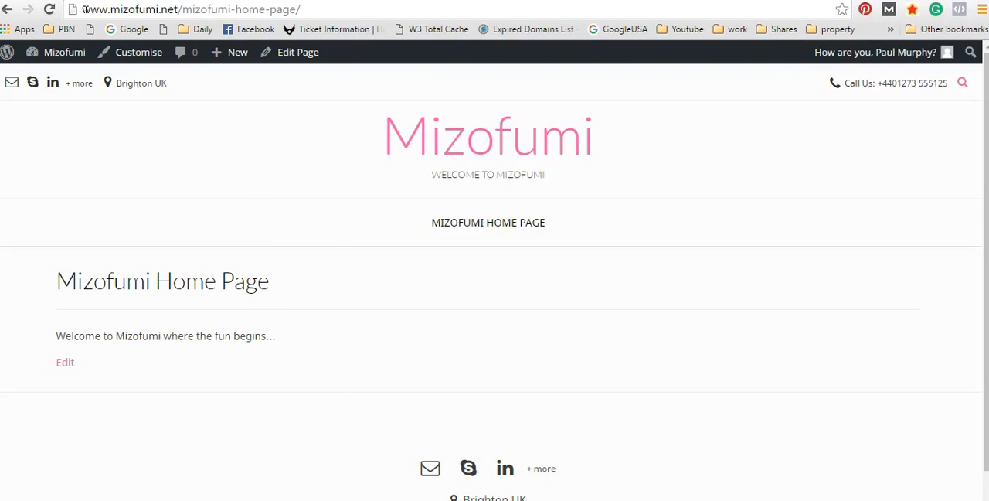
# Step: Return to the site dashboard and open the theme customiser's Static Front Page settings
pyautogui.moveTo(61, 51)
pyautogui.click(54, 71)
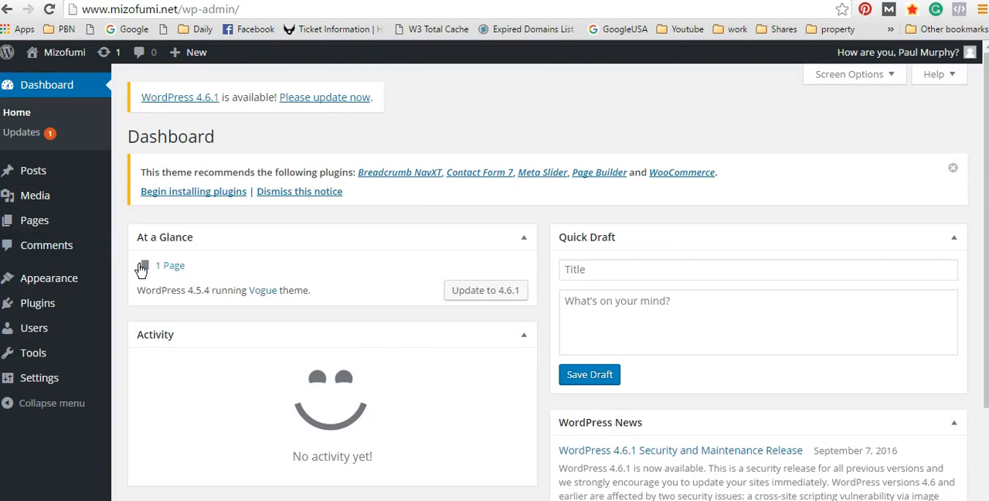
pyautogui.scroll(-3, 141, 269)
pyautogui.scroll(3, 77, 286)
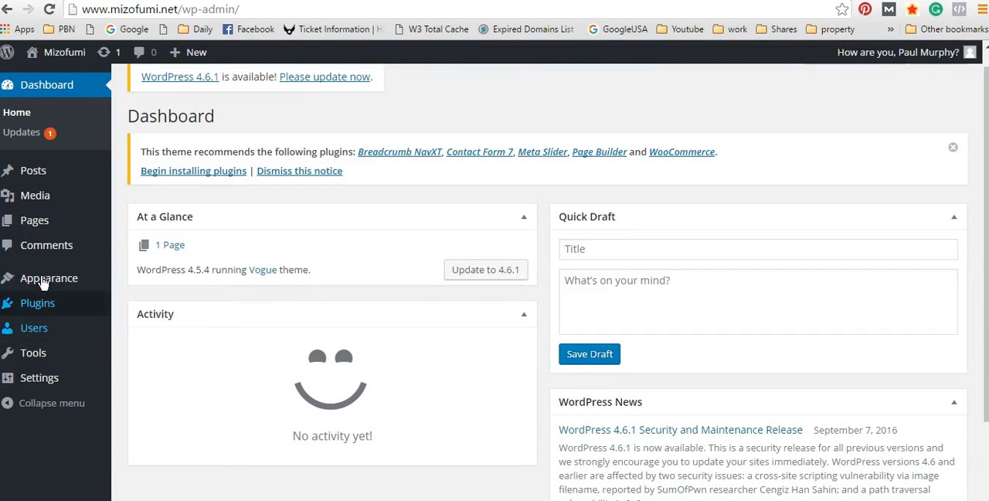
pyautogui.moveTo(35, 178)
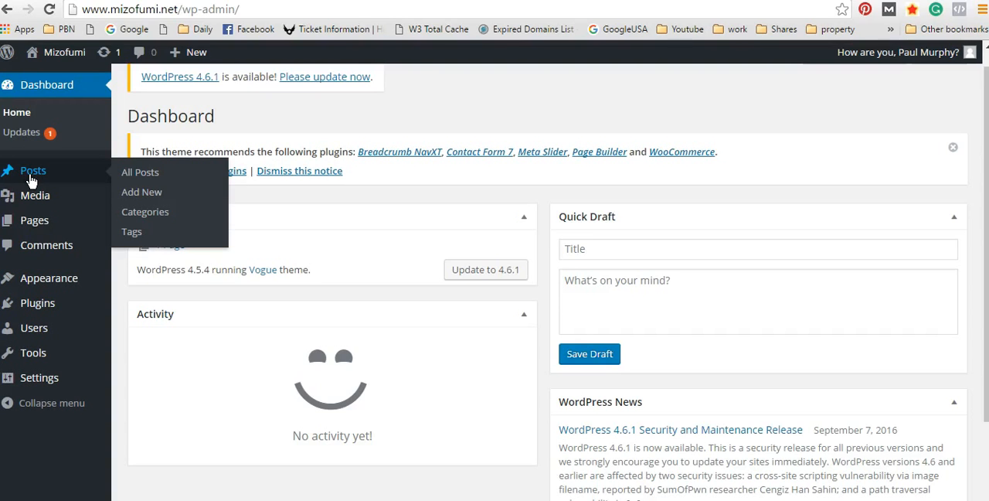
pyautogui.moveTo(93, 289)
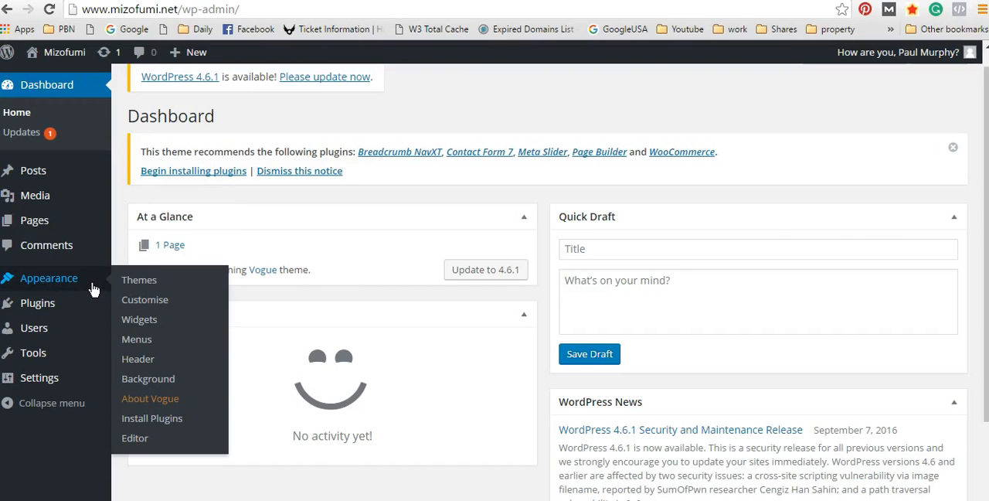
pyautogui.click(155, 300)
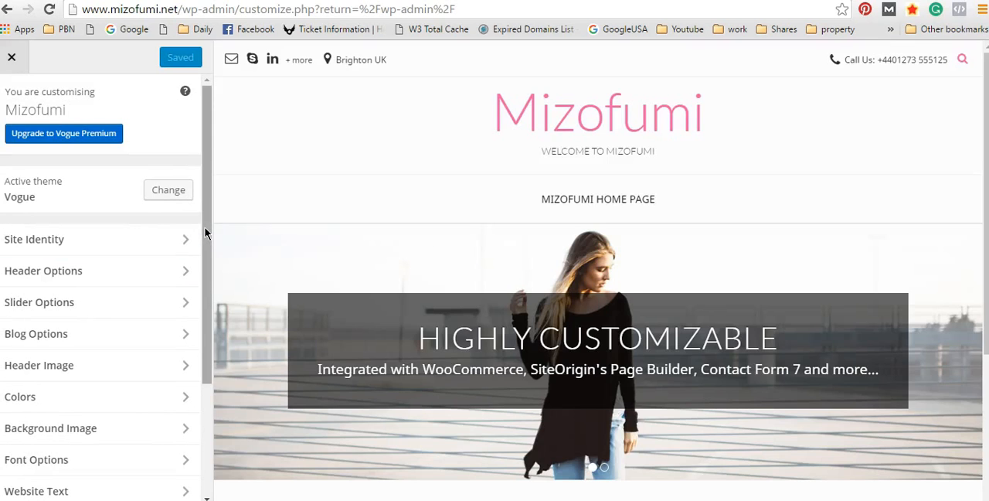
pyautogui.scroll(-2, 204, 234)
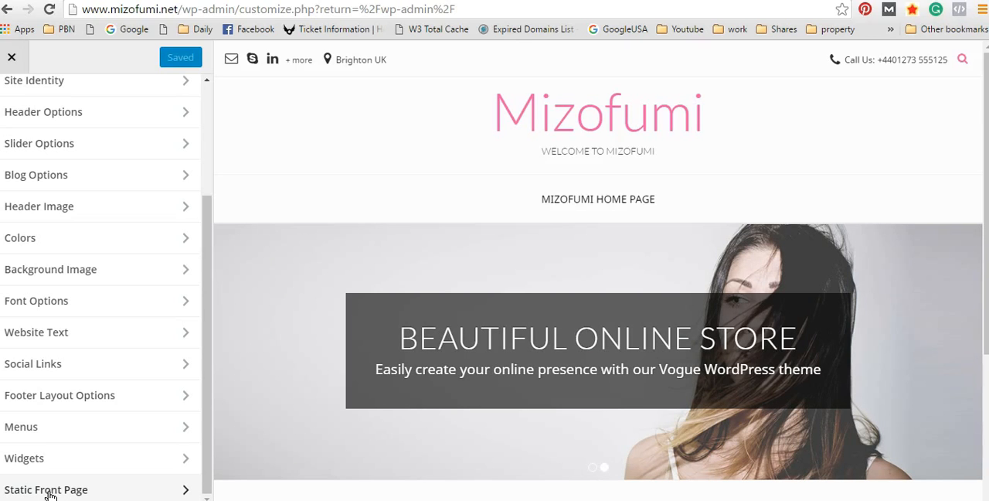
pyautogui.scroll(-4, 596, 155)
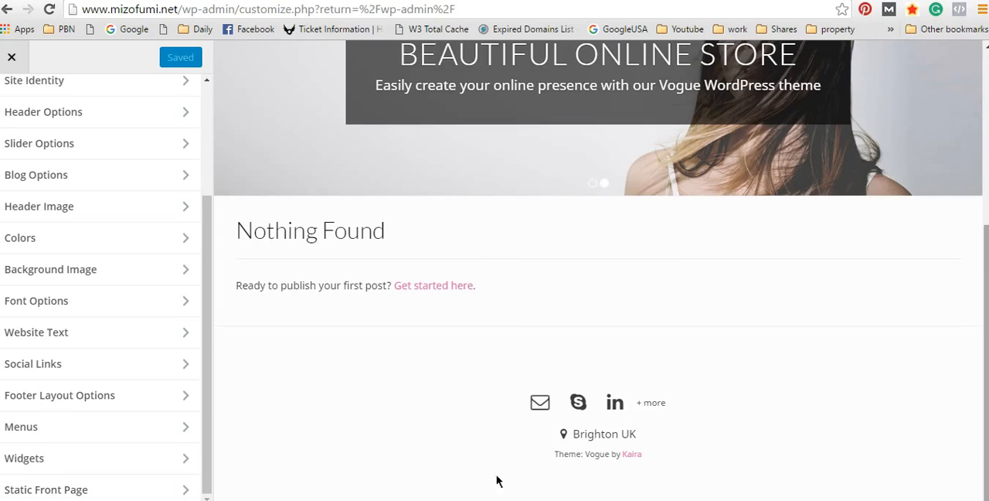
pyautogui.click(94, 489)
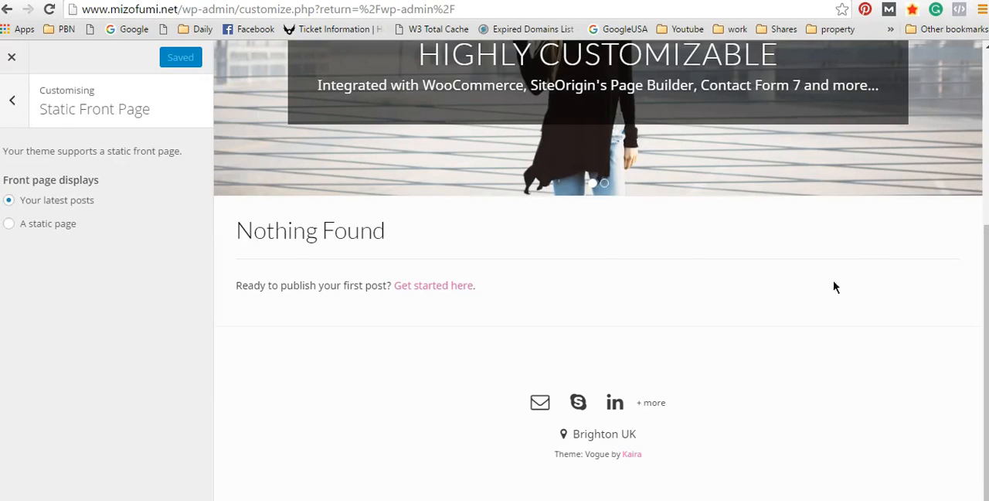
# Step: Examine the preview of the latest-posts front page, from the header and slider down to the footer
pyautogui.scroll(4, 836, 288)
pyautogui.scroll(-3, 907, 318)
pyautogui.scroll(3, 418, 341)
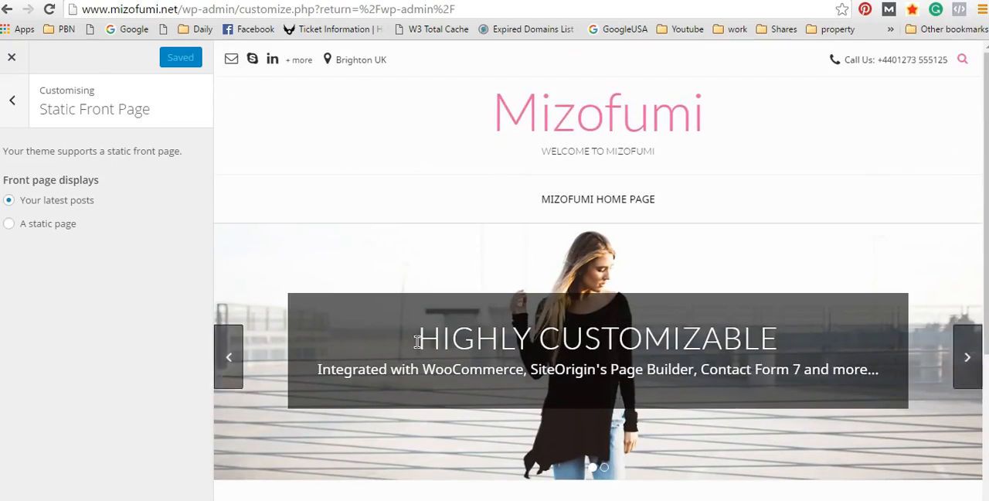
pyautogui.scroll(-4, 820, 196)
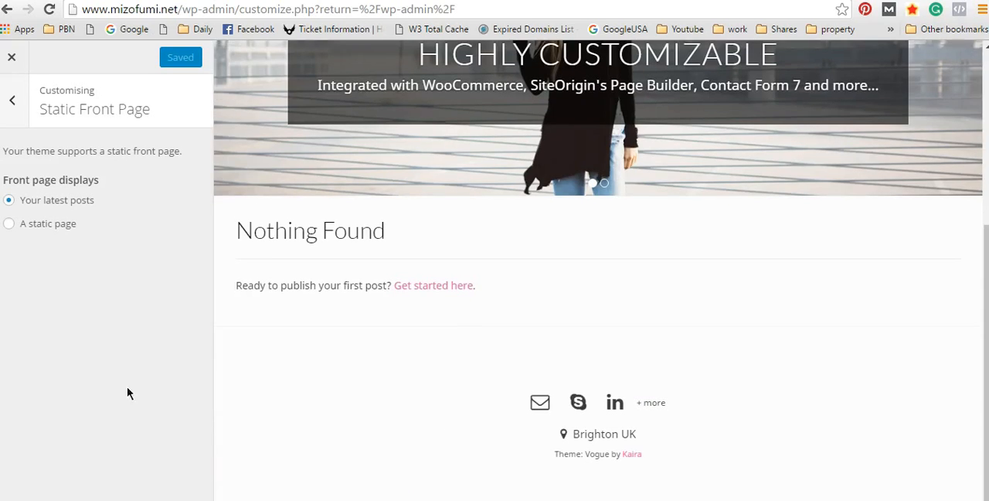
pyautogui.scroll(4, 824, 73)
pyautogui.scroll(-3, 768, 149)
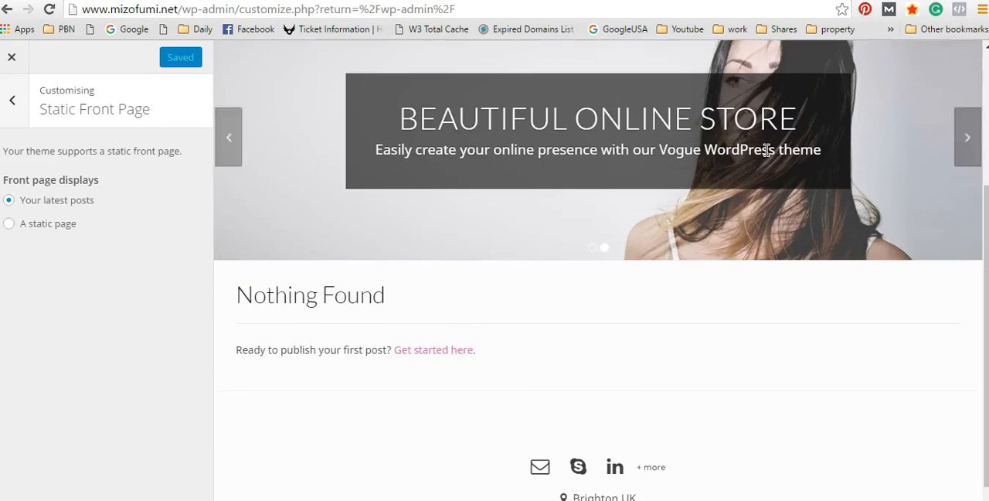
pyautogui.scroll(-1, 768, 149)
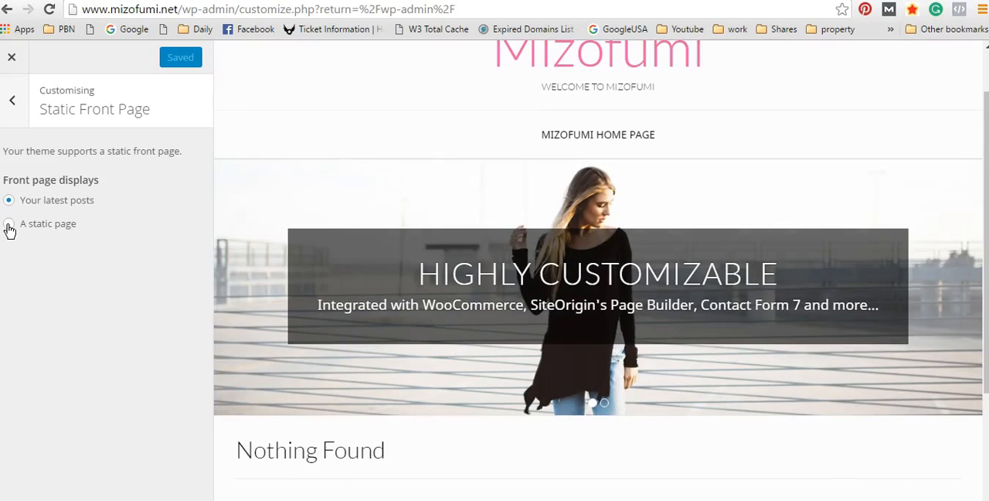
# Step: Set the front page to display a static page, using Mizofumi Home Page as the front page
pyautogui.click(9, 225)
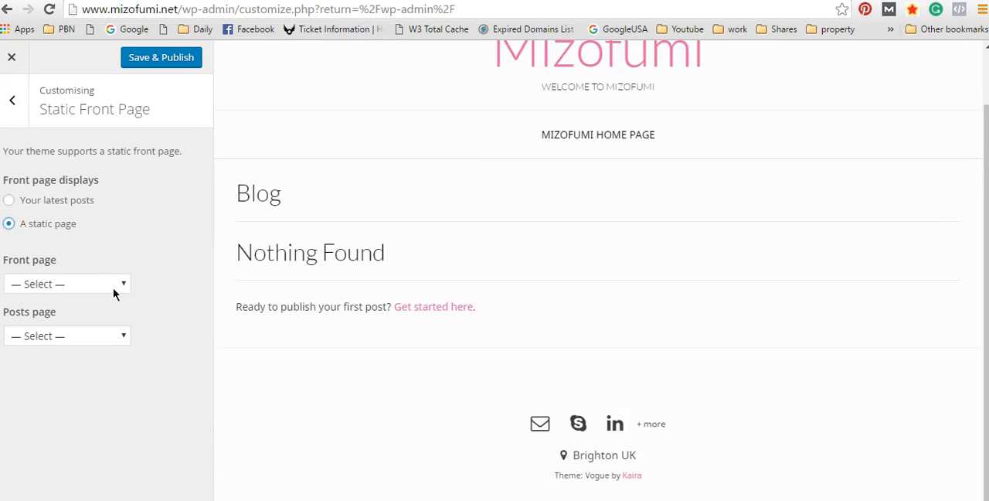
pyautogui.click(114, 288)
pyautogui.click(75, 316)
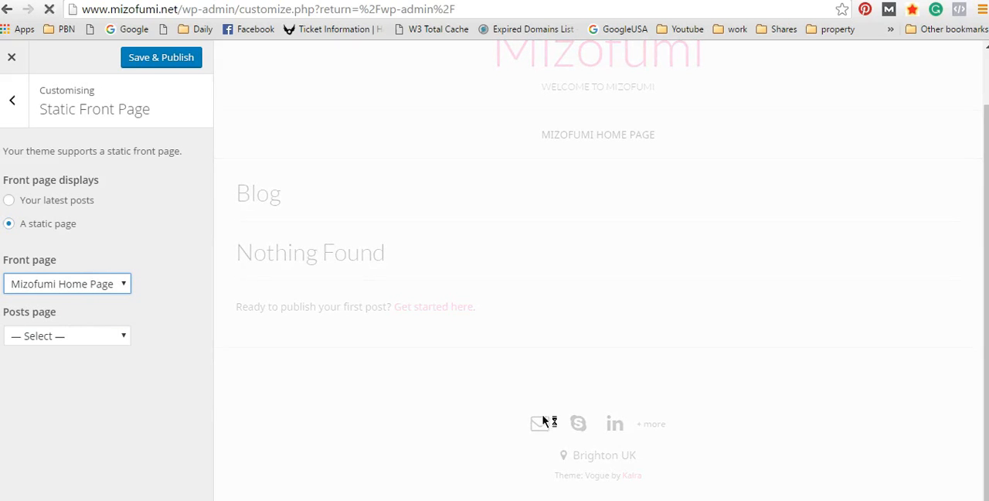
# Step: Examine the static front page preview, checking the slider, the welcome text below it and the footer
pyautogui.scroll(-3, 864, 248)
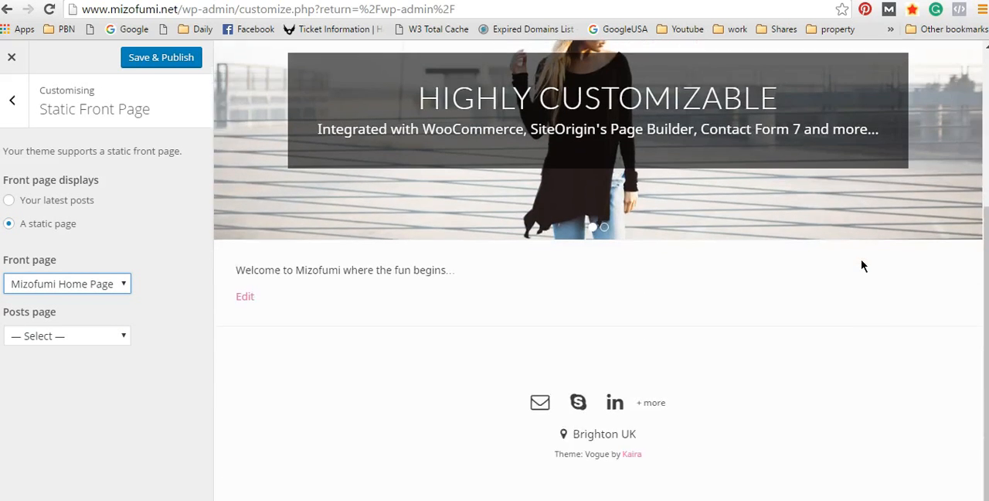
pyautogui.scroll(4, 863, 262)
pyautogui.scroll(-3, 853, 205)
pyautogui.scroll(2, 962, 185)
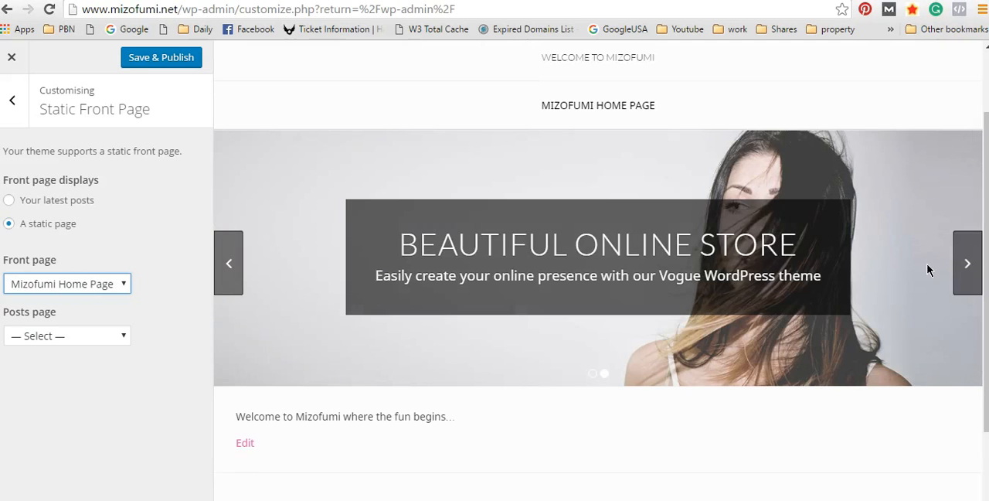
pyautogui.scroll(-2, 828, 177)
pyautogui.moveTo(306, 269); pyautogui.dragTo(453, 282)
pyautogui.click(453, 282)
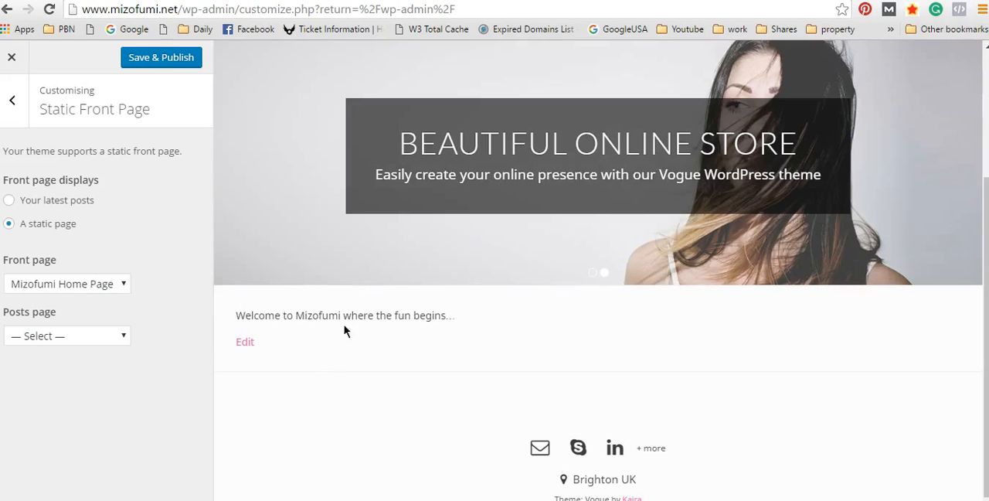
pyautogui.scroll(-1, 656, 402)
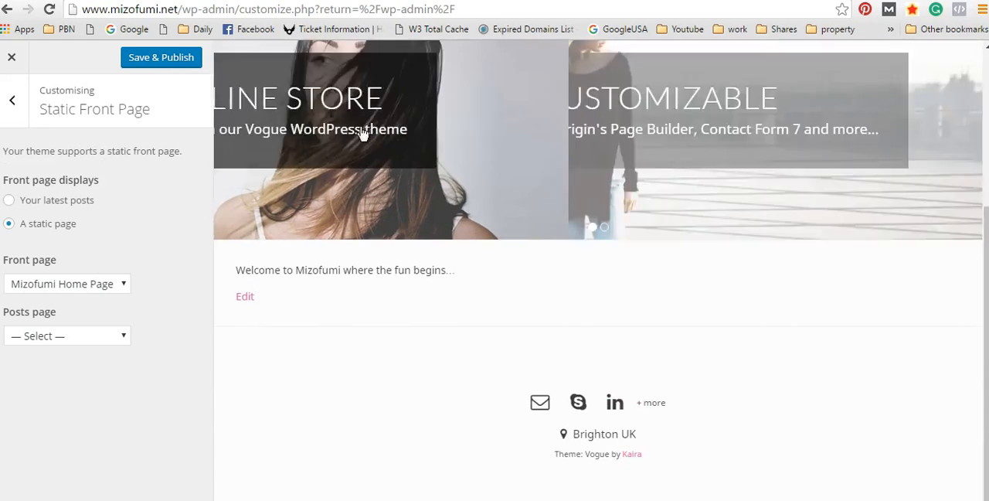
pyautogui.scroll(3, 293, 204)
pyautogui.scroll(-3, 737, 332)
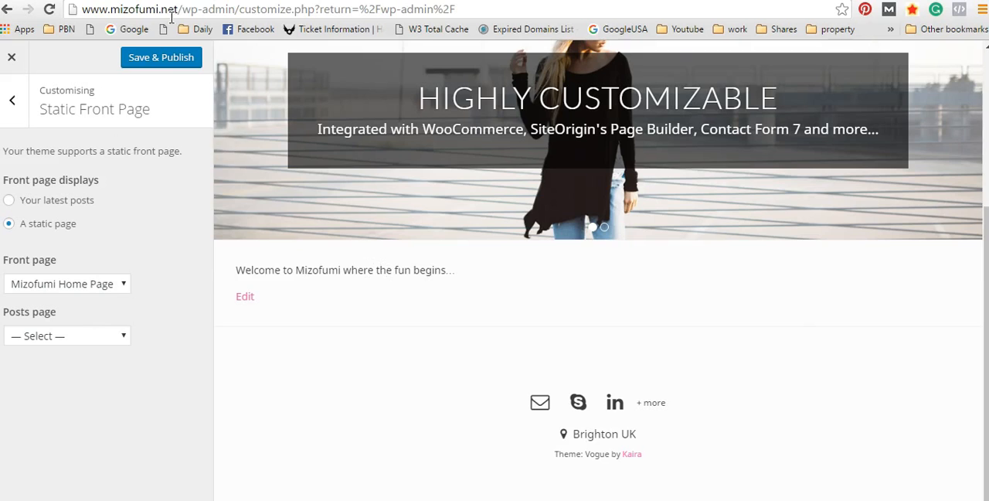
# Step: Save and publish the static front page setting, and close the customiser
pyautogui.click(159, 57)
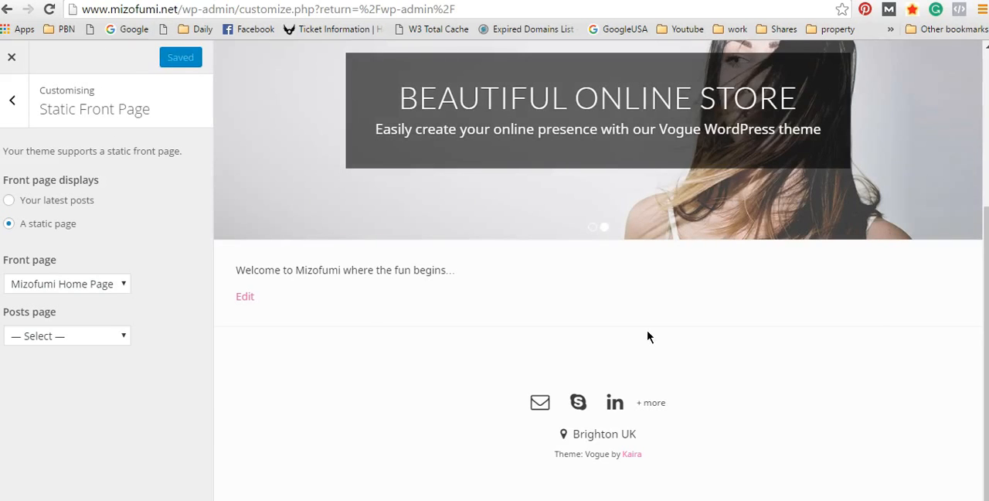
pyautogui.click(12, 100)
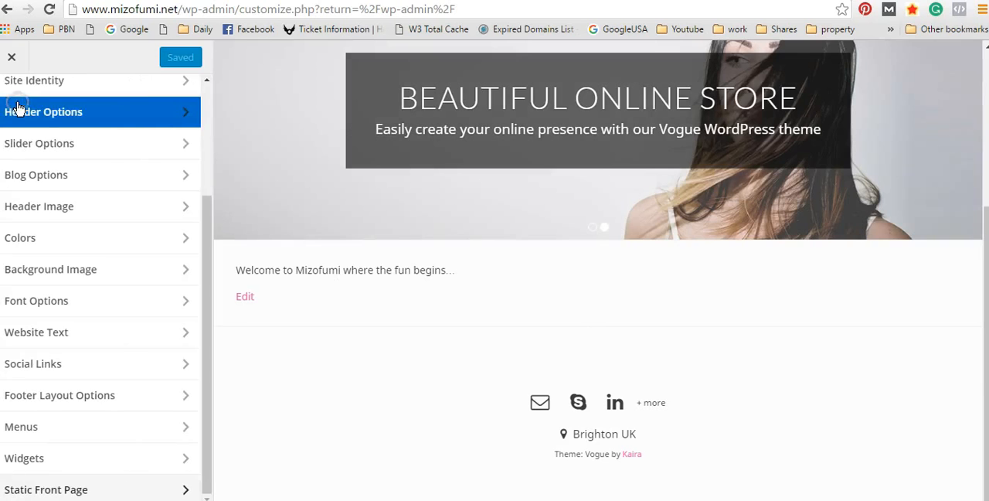
pyautogui.click(12, 57)
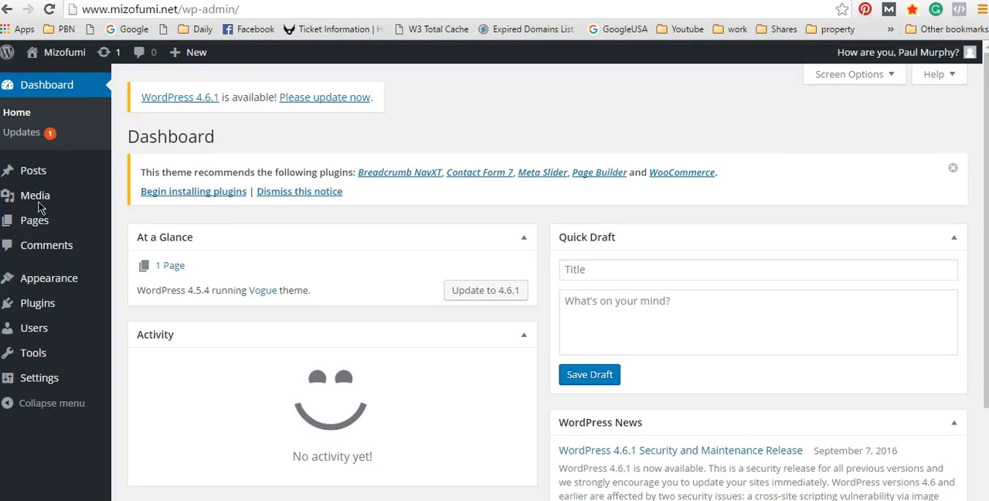
# Step: Check the Mizofumi Home Page entry and its Front Page label in the Pages list
pyautogui.click(39, 224)
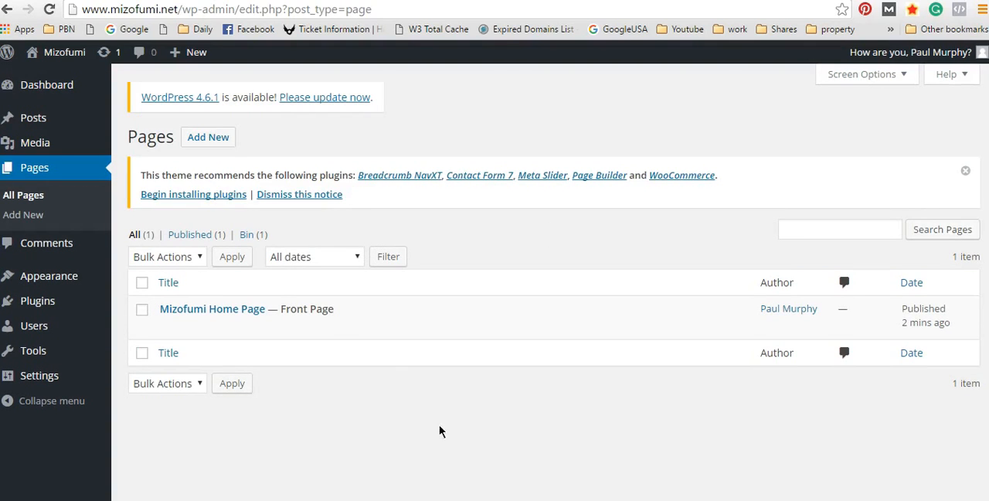
pyautogui.moveTo(267, 308); pyautogui.dragTo(210, 308)
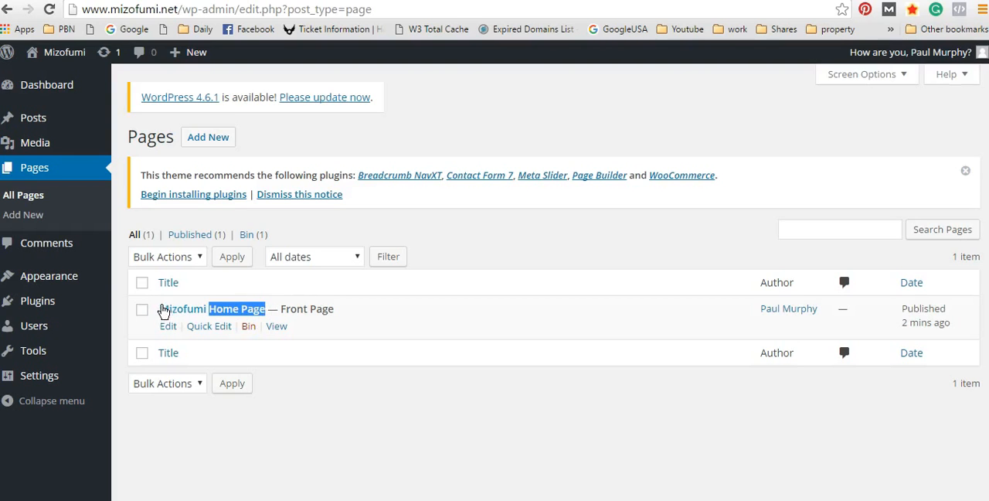
pyautogui.click(273, 307)
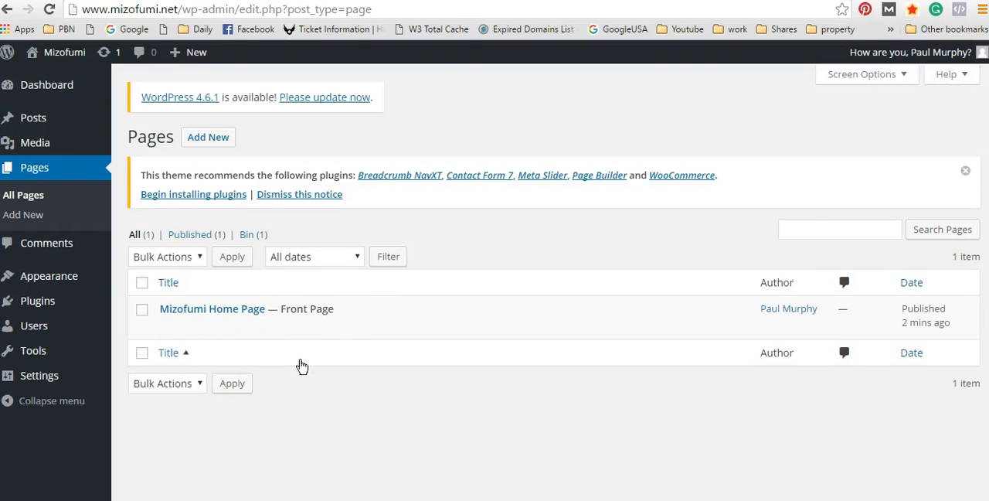
pyautogui.moveTo(355, 306); pyautogui.dragTo(280, 306)
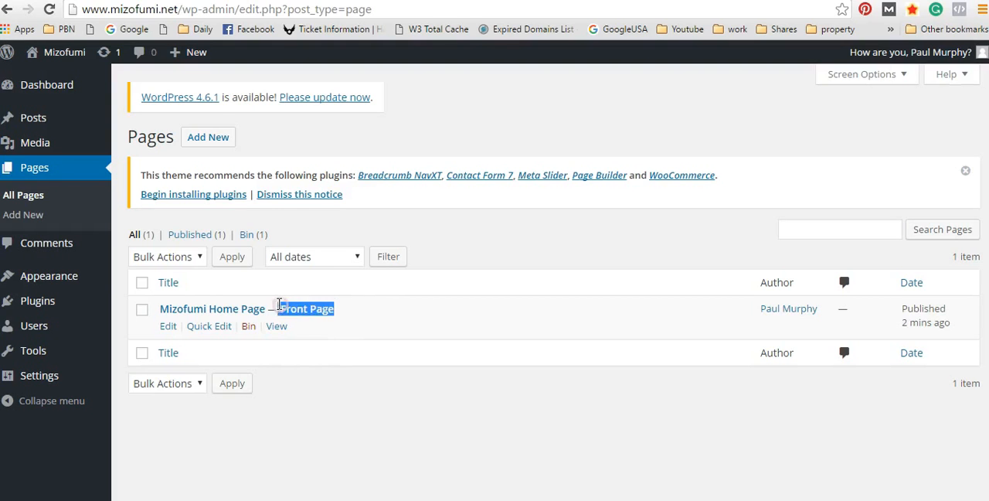
pyautogui.click(278, 306)
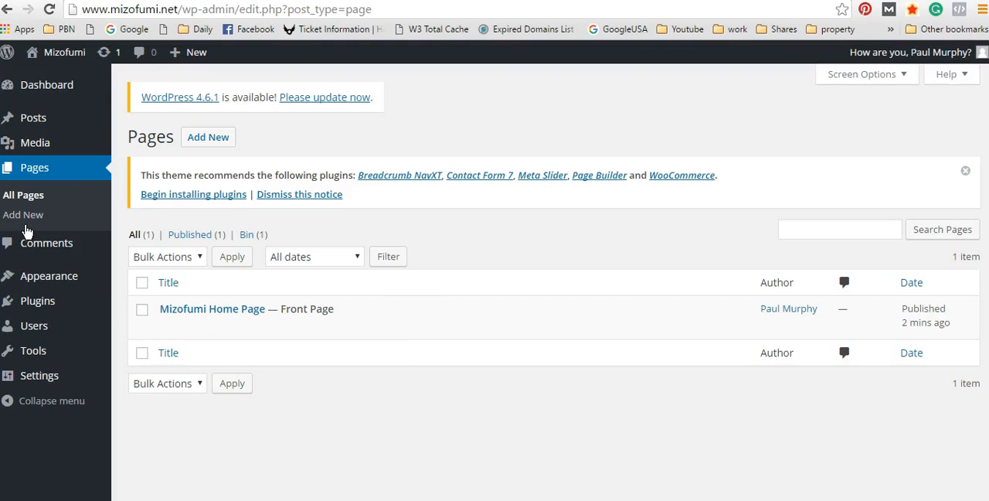
# Step: Review the theme's available and inactive widgets and its sidebar and footer widget areas
pyautogui.moveTo(23, 276)
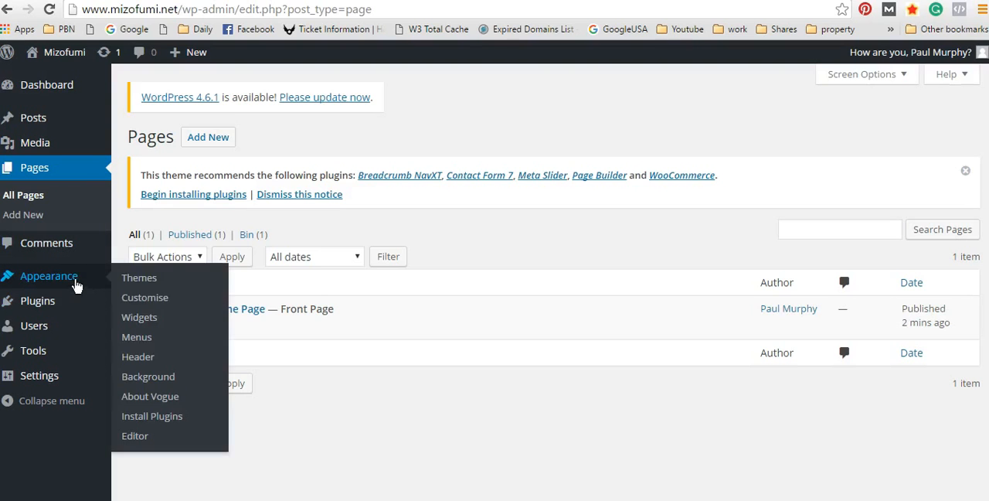
pyautogui.click(147, 317)
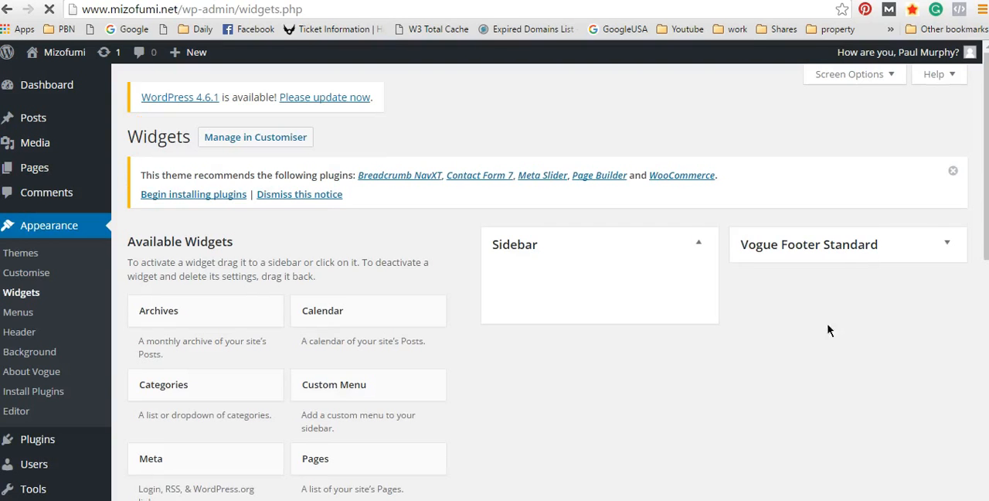
pyautogui.scroll(-8, 474, 281)
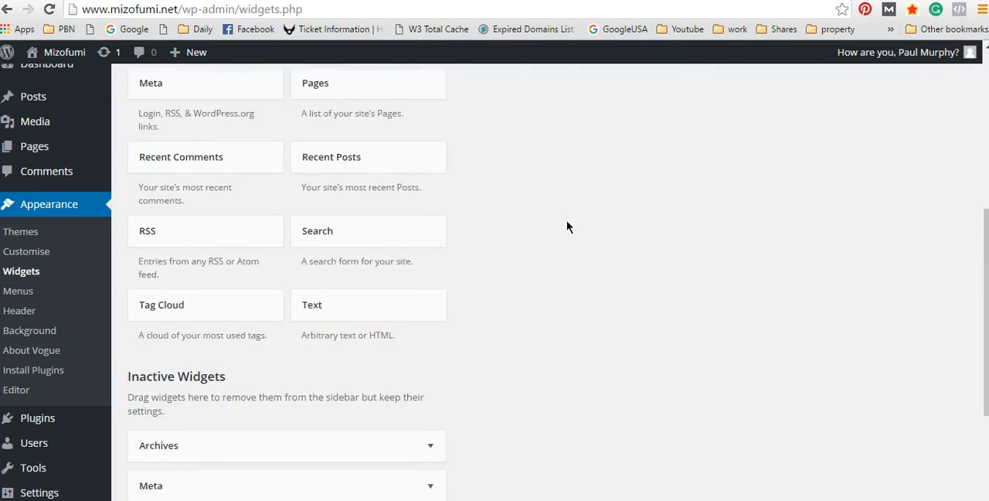
pyautogui.scroll(6, 595, 232)
pyautogui.scroll(2, 596, 231)
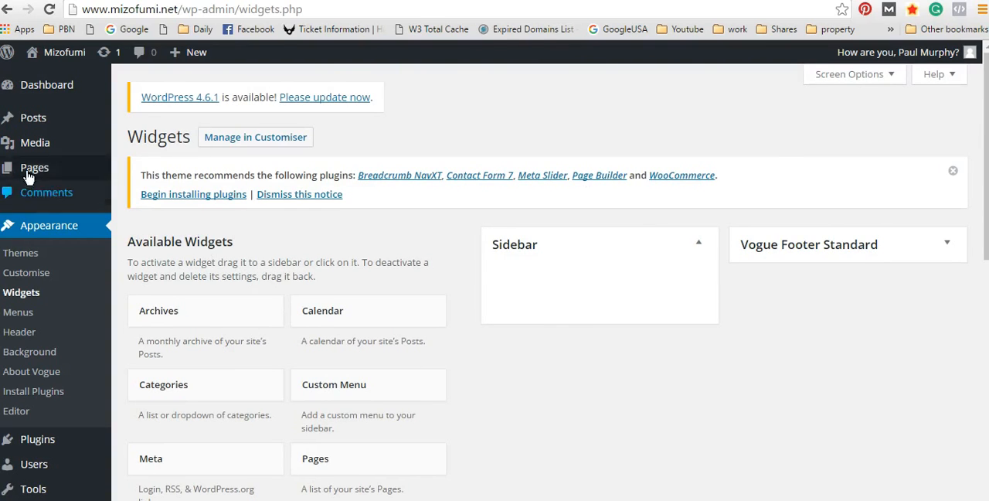
# Step: Open Mizofumi Home Page for editing from the Pages list, and review its content and Page Attributes
pyautogui.moveTo(34, 167)
pyautogui.click(151, 172)
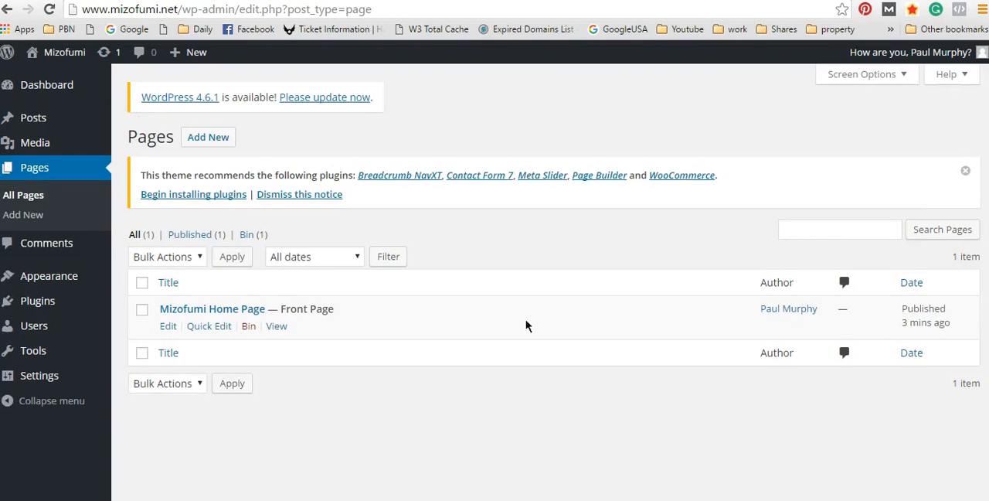
pyautogui.click(169, 327)
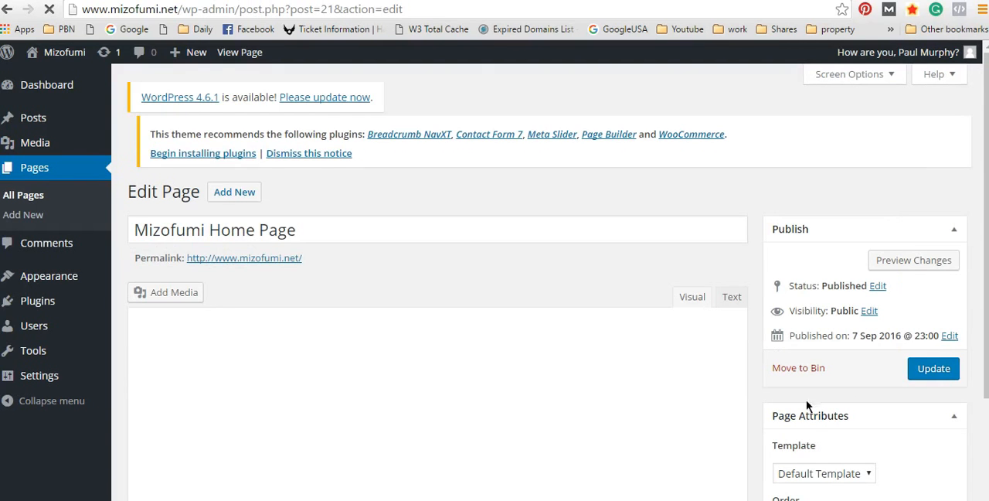
pyautogui.scroll(-3, 874, 433)
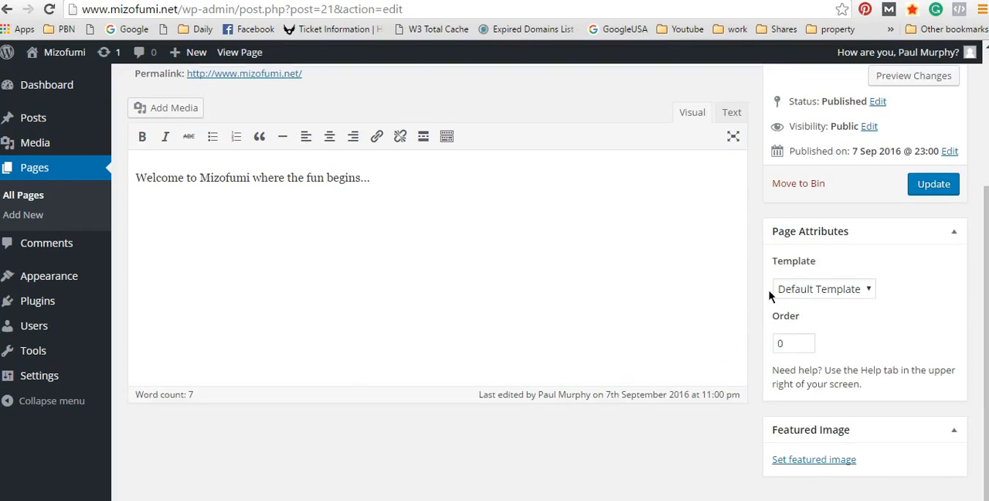
# Step: Return to the Pages list and view the Quick Edit options for Mizofumi Home Page
pyautogui.click(19, 201)
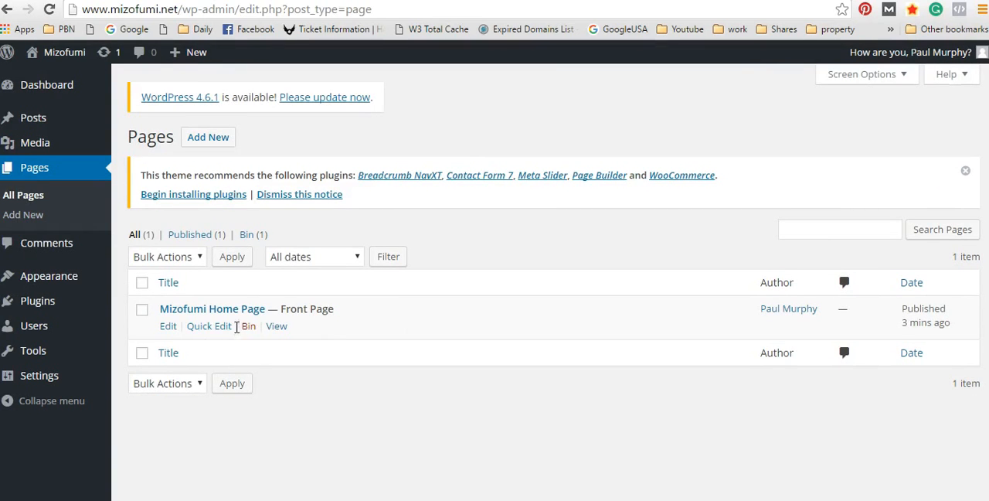
pyautogui.click(216, 327)
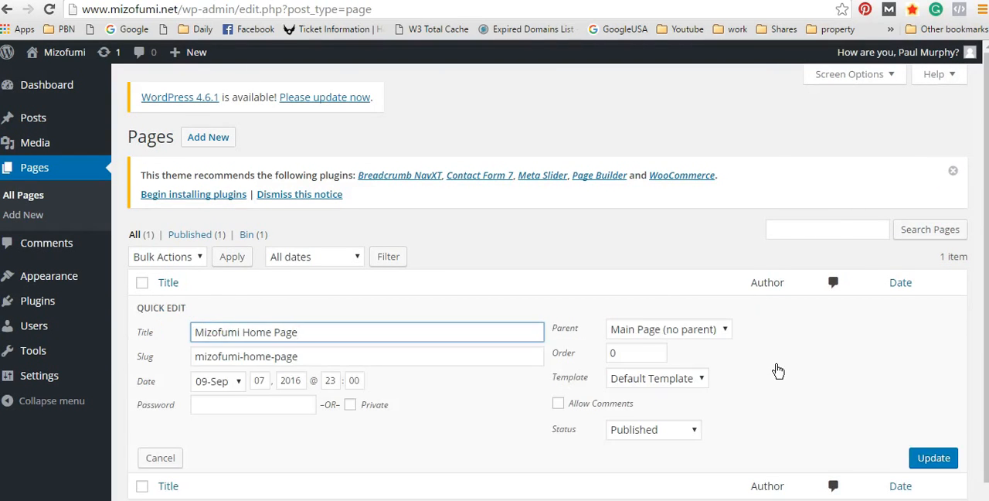
pyautogui.scroll(-1, 788, 369)
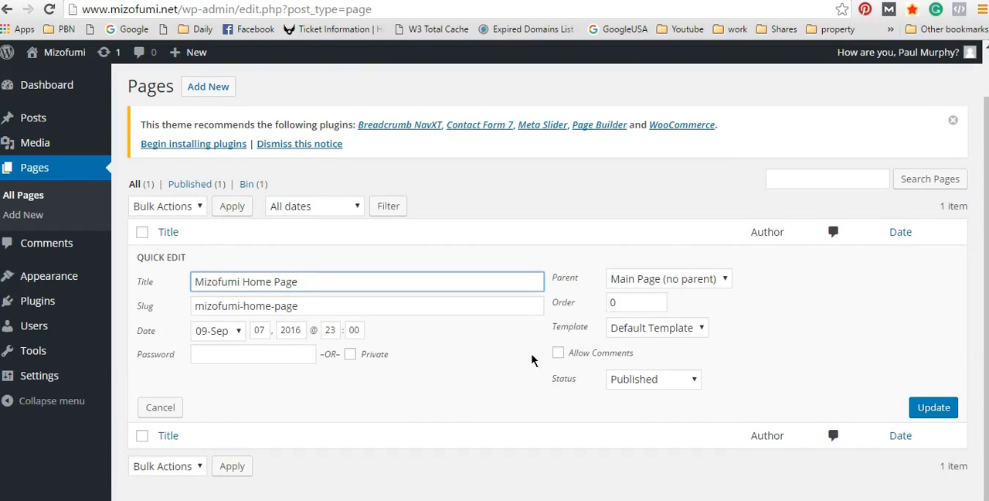
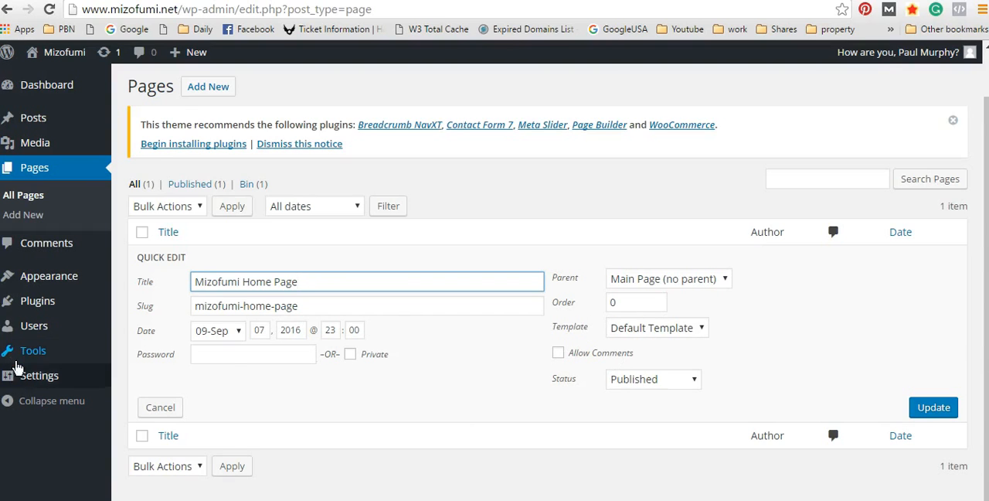
# Step: Review the site's General settings and Writing settings
pyautogui.moveTo(27, 379)
pyautogui.click(136, 369)
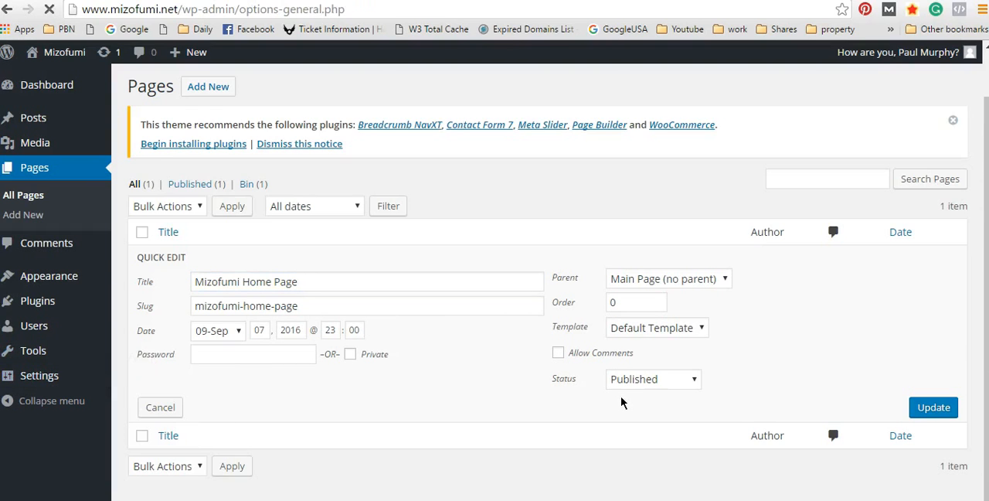
pyautogui.scroll(-6, 548, 382)
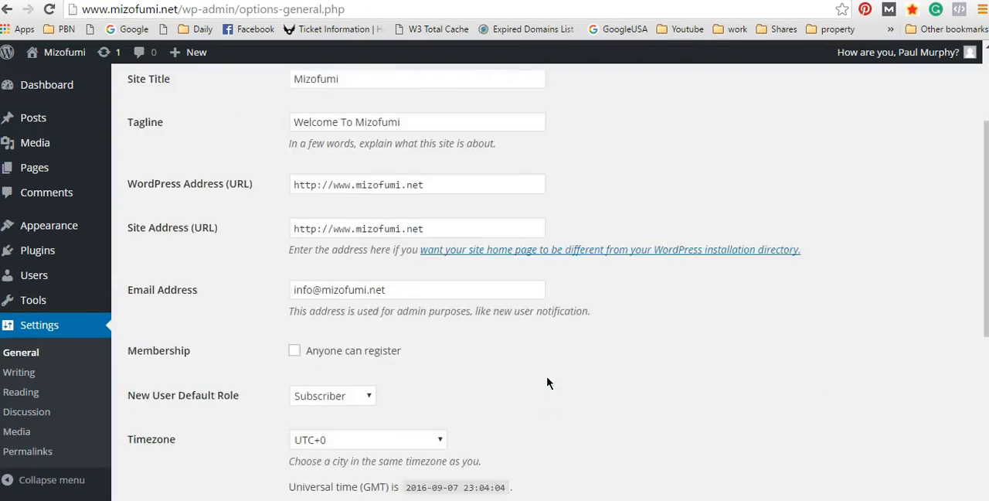
pyautogui.click(21, 372)
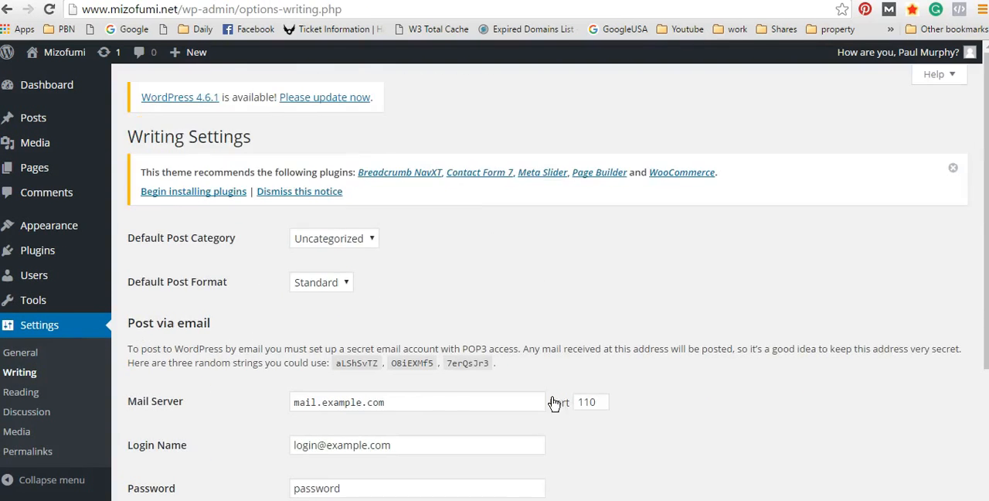
pyautogui.scroll(-3, 549, 398)
pyautogui.scroll(1, 57, 421)
# Step: Open the Discussion settings and review the article, comment and email notification options
pyautogui.click(26, 412)
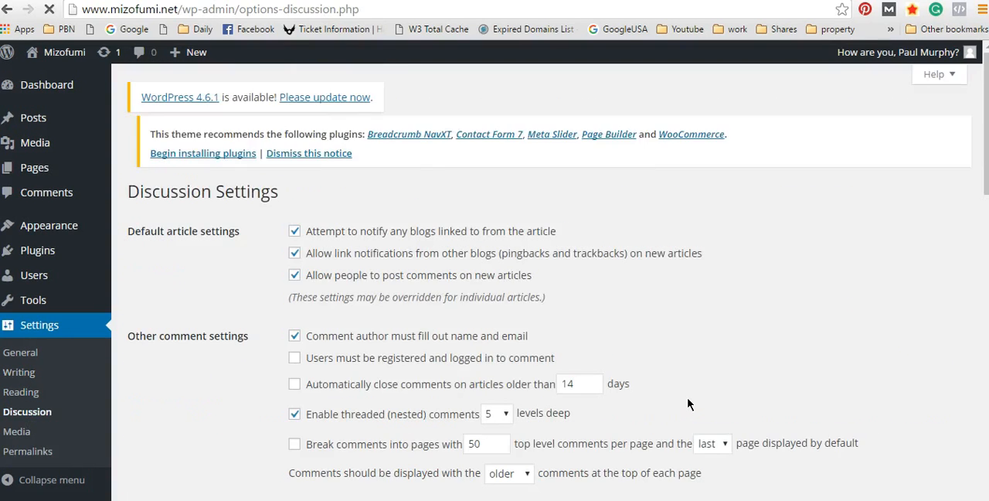
pyautogui.scroll(-5, 431, 296)
pyautogui.scroll(5, 503, 255)
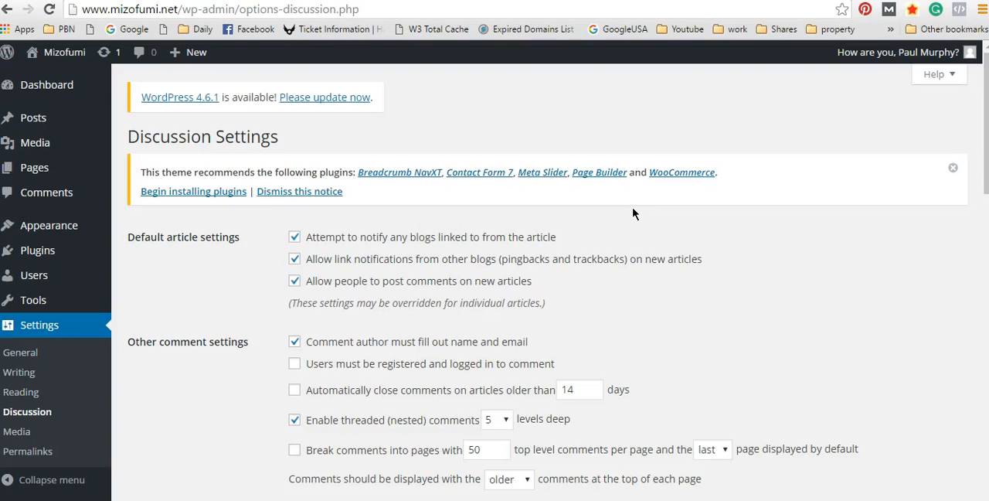
pyautogui.scroll(-1, 414, 301)
pyautogui.scroll(1, 409, 299)
pyautogui.scroll(-4, 367, 285)
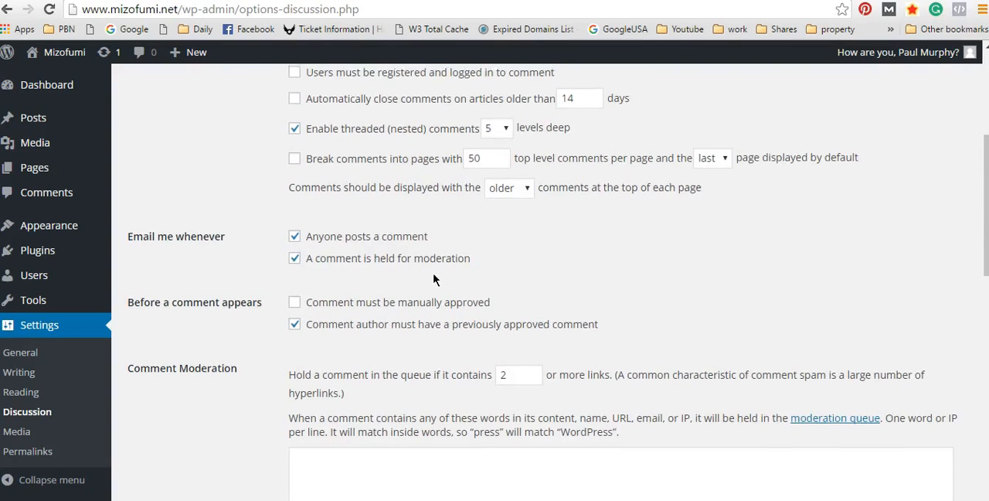
# Step: Disallow comments on new articles and disable the email notifications for posted comments and comments held for moderation
pyautogui.scroll(1, 347, 260)
pyautogui.scroll(1, 352, 251)
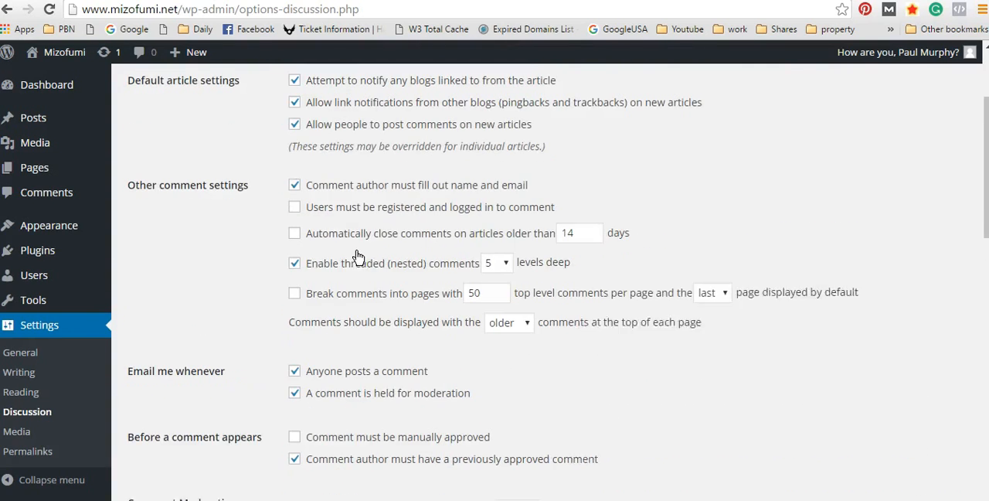
pyautogui.click(294, 135)
pyautogui.scroll(-2, 624, 255)
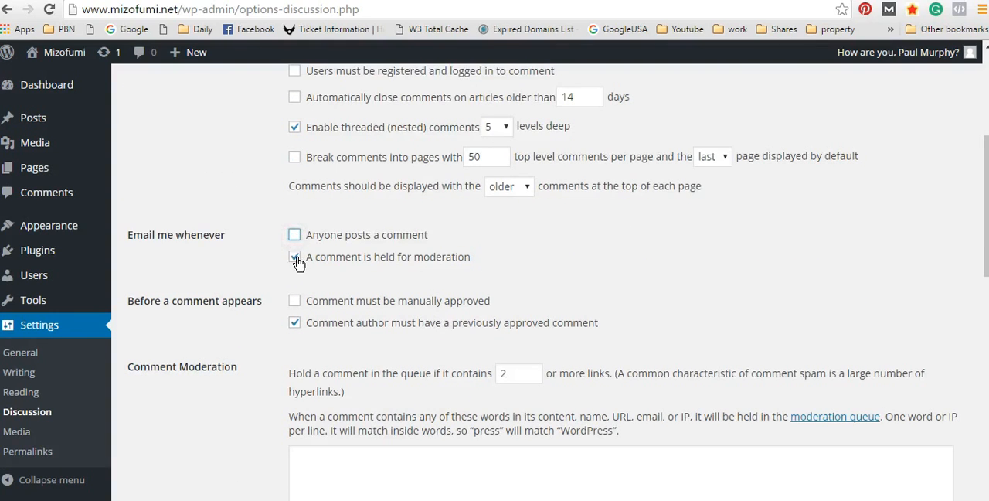
pyautogui.click(296, 258)
pyautogui.scroll(-1, 300, 263)
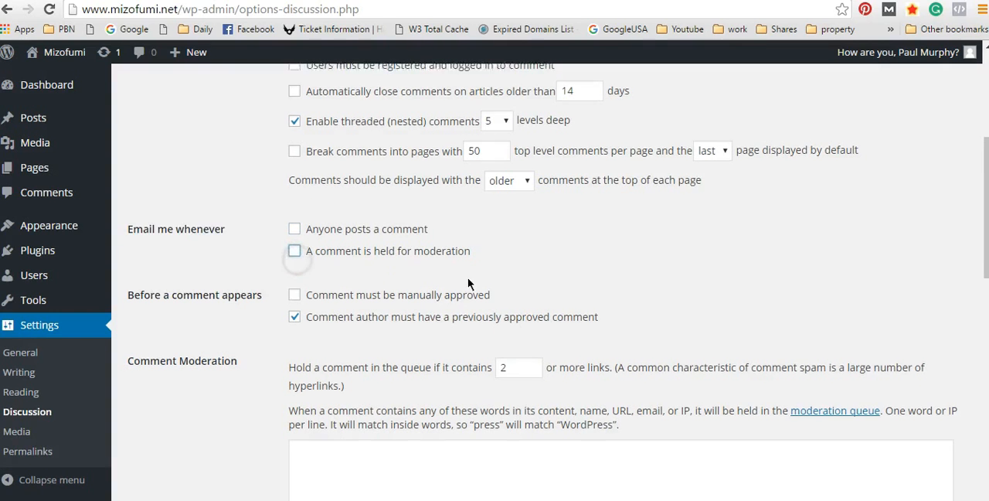
# Step: Require comments to be manually approved, and review the comment moderation, blacklist and avatar options
pyautogui.click(295, 228)
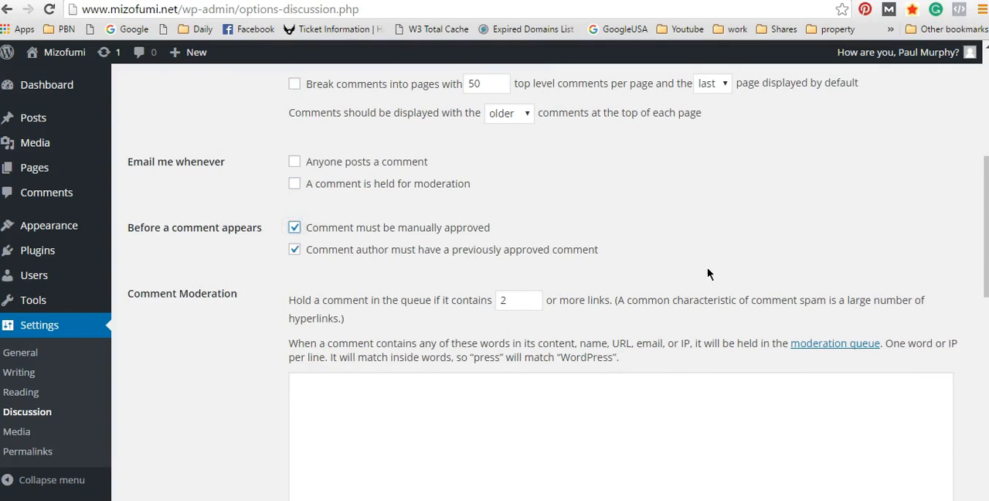
pyautogui.scroll(3, 656, 265)
pyautogui.scroll(1, 656, 265)
pyautogui.scroll(-5, 475, 261)
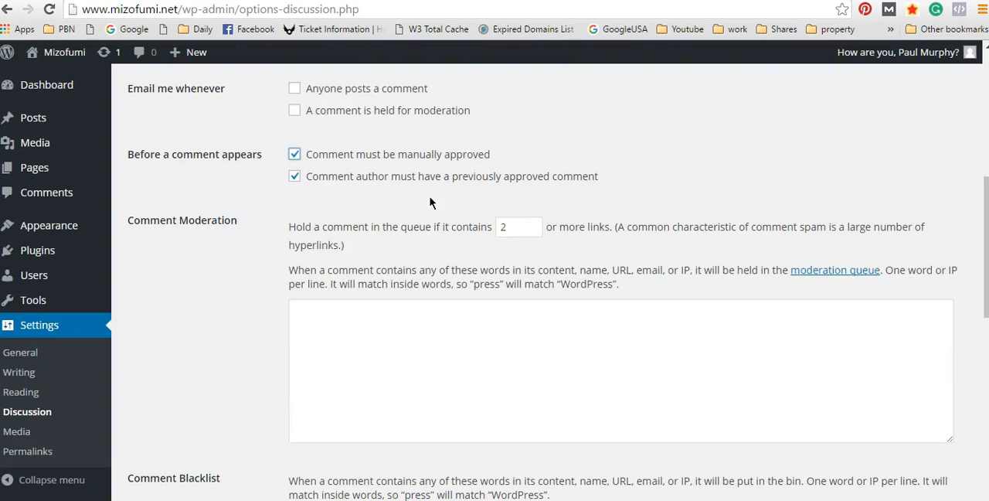
pyautogui.scroll(-8, 560, 218)
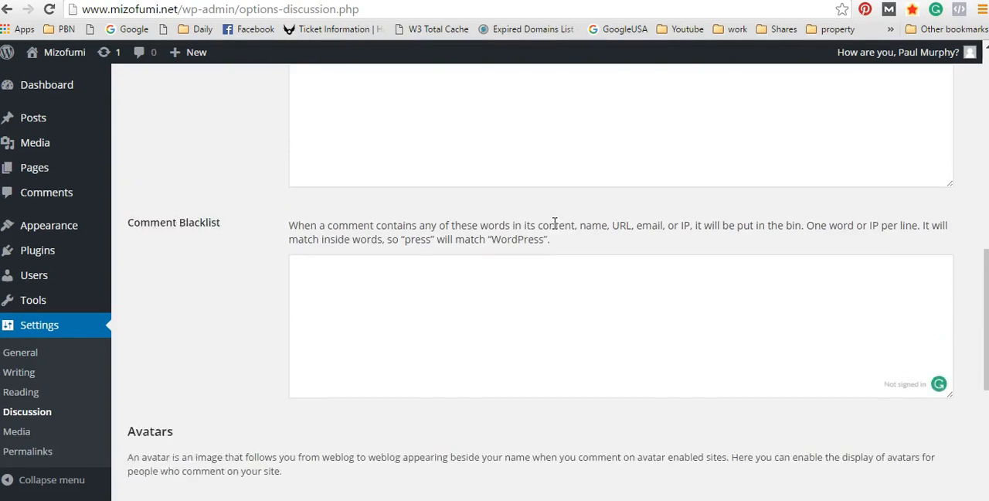
pyautogui.scroll(-3, 555, 217)
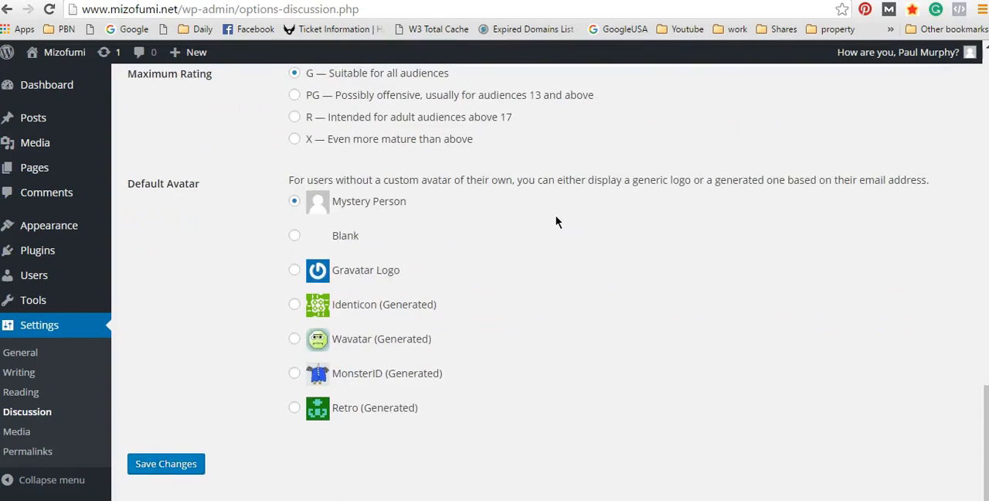
# Step: Disallow link notifications from other blogs on new articles and save the Discussion settings
pyautogui.scroll(4, 555, 215)
pyautogui.scroll(10, 560, 219)
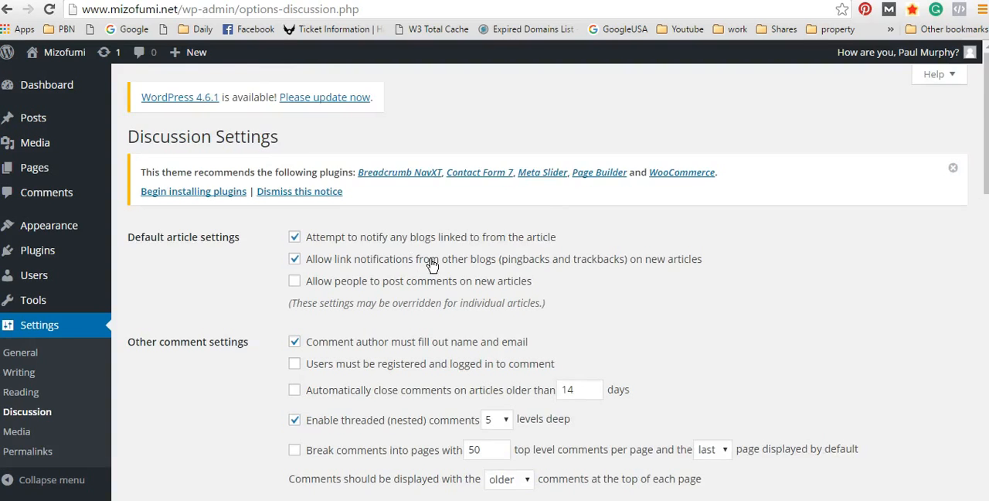
pyautogui.scroll(-1, 427, 263)
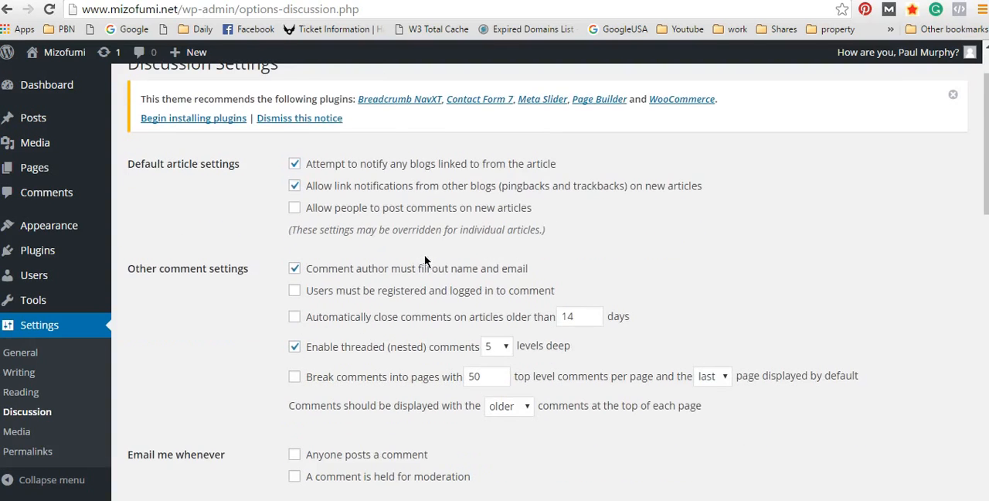
pyautogui.click(295, 190)
pyautogui.scroll(-9, 440, 207)
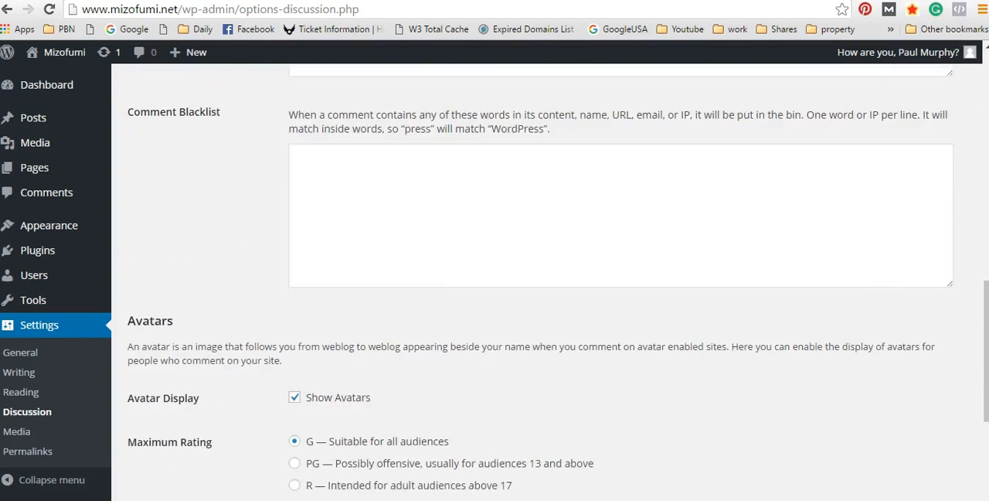
pyautogui.scroll(-5, 506, 307)
pyautogui.click(165, 466)
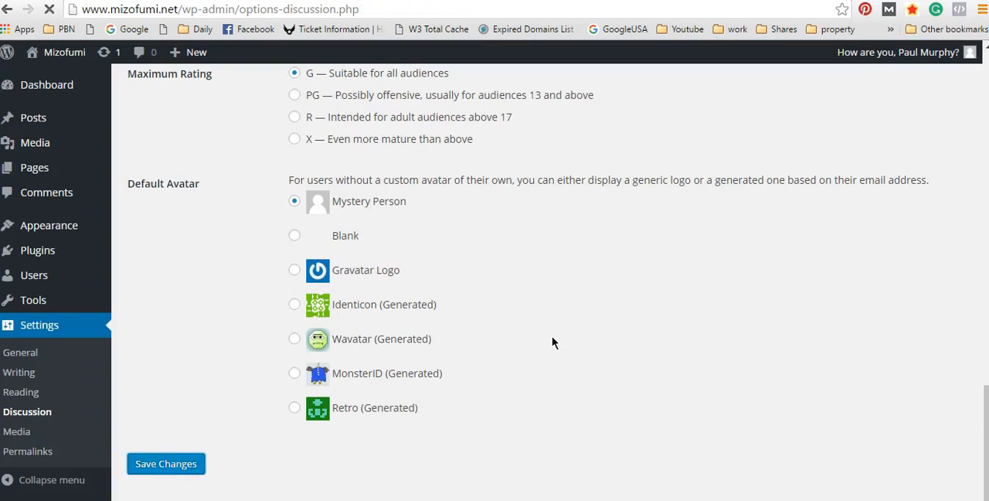
pyautogui.scroll(-5, 434, 276)
pyautogui.scroll(5, 363, 255)
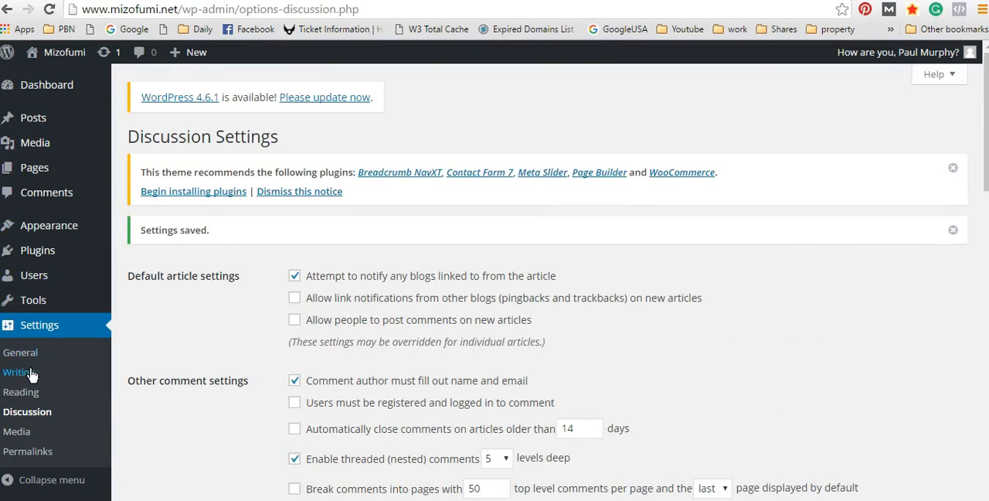
pyautogui.scroll(-3, 31, 355)
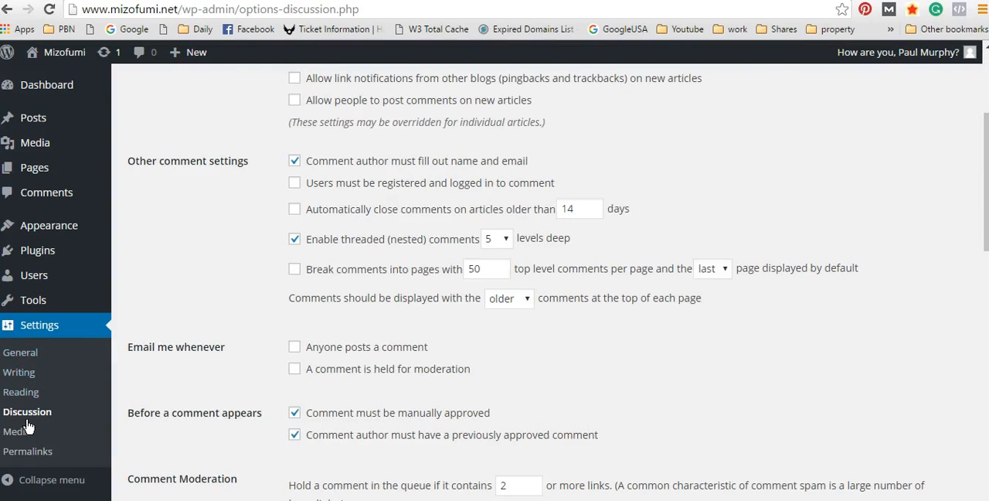
pyautogui.scroll(2, 35, 301)
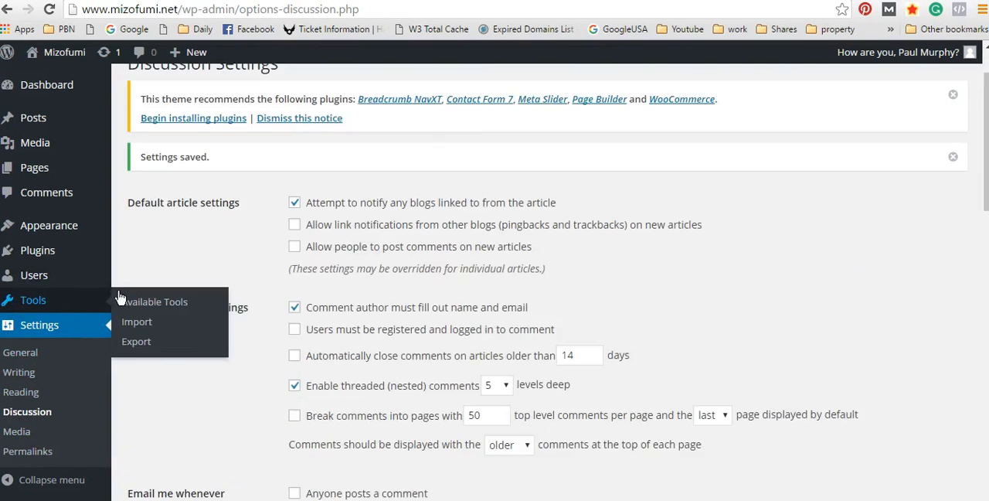
# Step: Open the Widgets page and examine the available widgets and the Sidebar and Vogue Footer Standard areas
pyautogui.moveTo(89, 226)
pyautogui.click(132, 265)
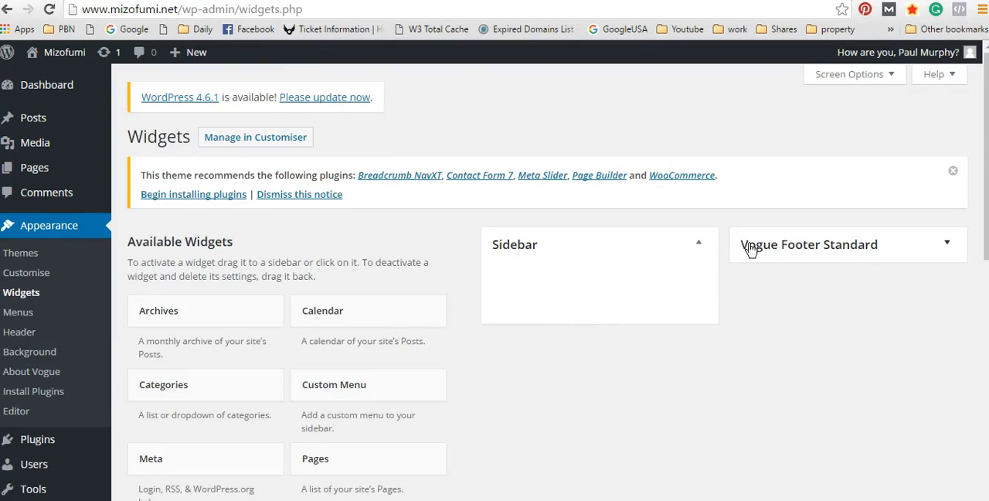
pyautogui.scroll(-4, 581, 276)
pyautogui.scroll(3, 581, 276)
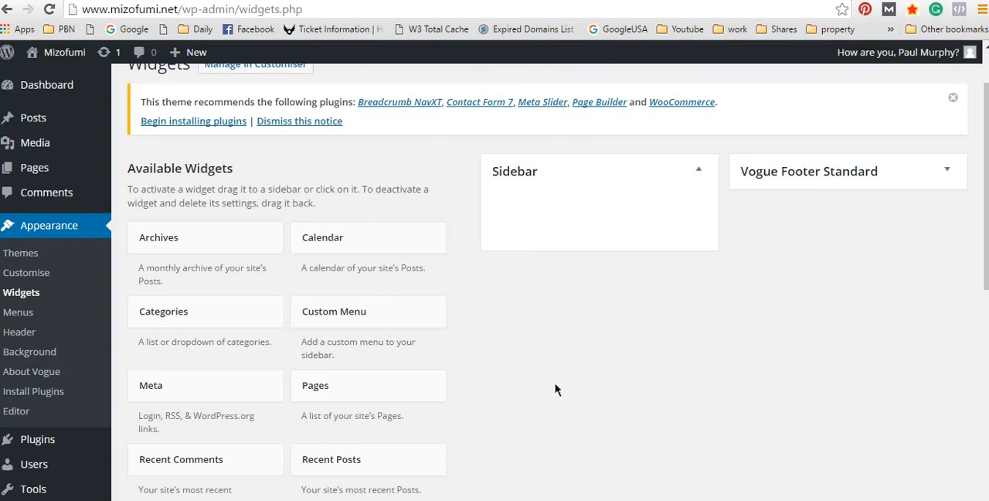
pyautogui.scroll(-3, 619, 203)
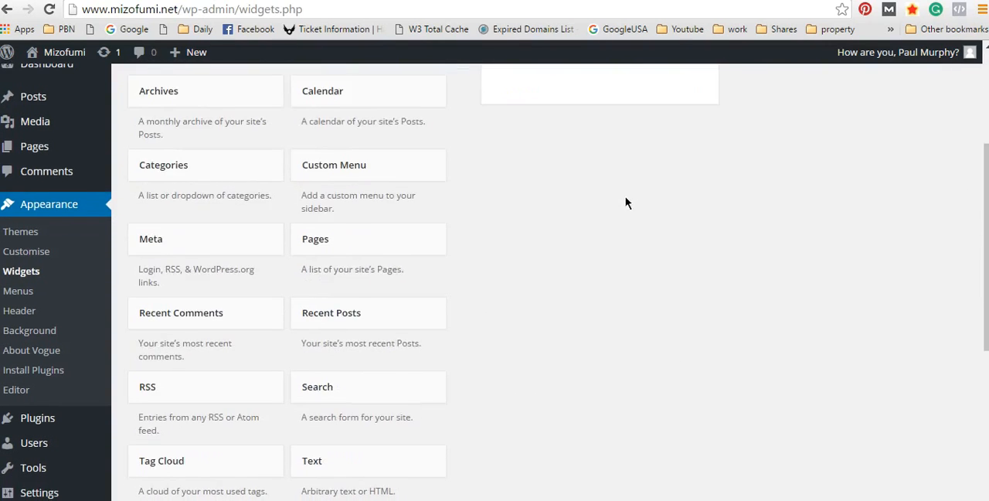
pyautogui.scroll(4, 623, 201)
pyautogui.scroll(-3, 593, 256)
pyautogui.scroll(2, 600, 254)
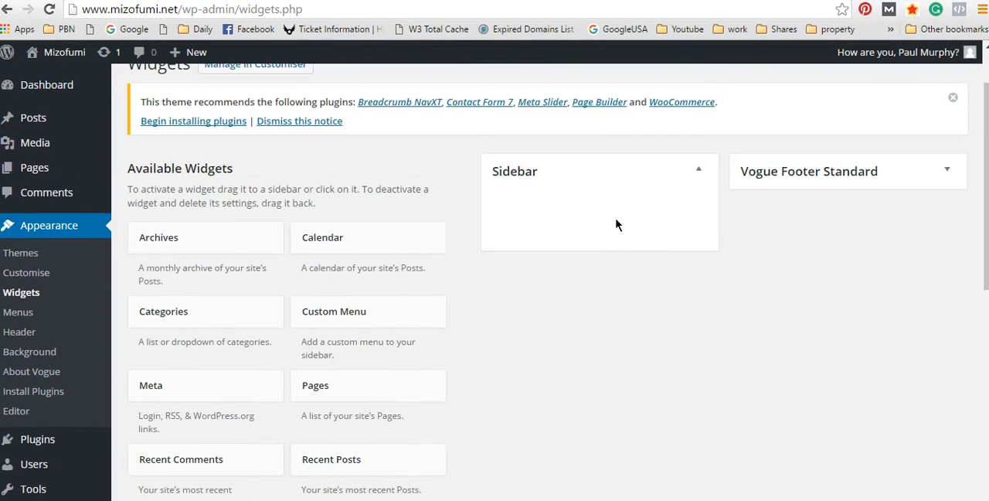
pyautogui.scroll(-2, 656, 183)
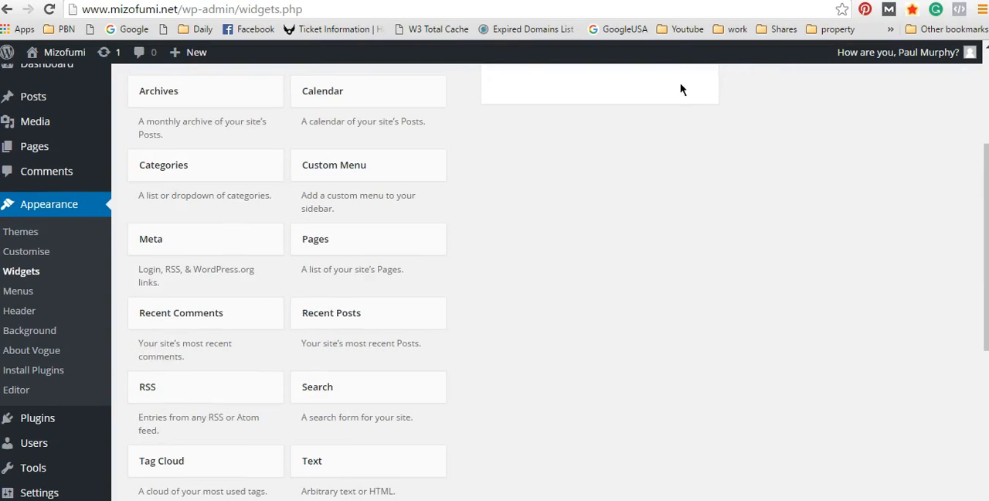
pyautogui.scroll(2, 656, 170)
# Step: Add a Search widget to the Sidebar area and place a Custom Menu widget above it
pyautogui.scroll(-3, 460, 449)
pyautogui.moveTo(335, 386); pyautogui.dragTo(533, 189)
pyautogui.scroll(2, 573, 183)
pyautogui.moveTo(346, 317); pyautogui.dragTo(636, 327)
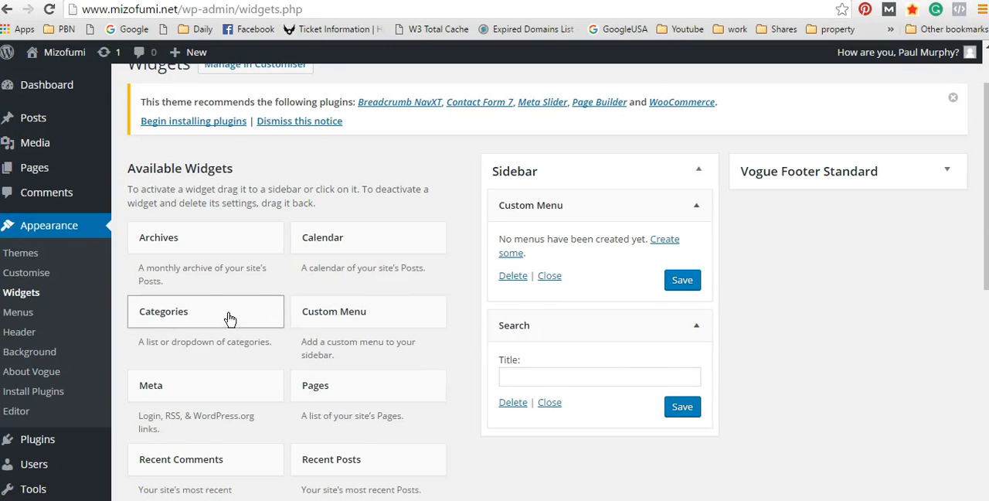
# Step: Look over the inactive widgets and add a Calendar widget below Search in the Sidebar area
pyautogui.scroll(-1, 854, 339)
pyautogui.scroll(-4, 854, 339)
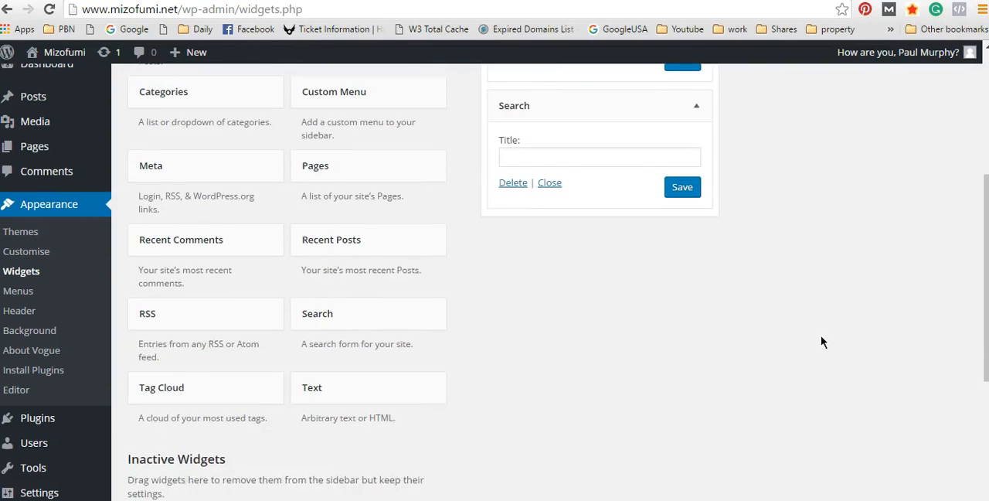
pyautogui.scroll(-4, 813, 337)
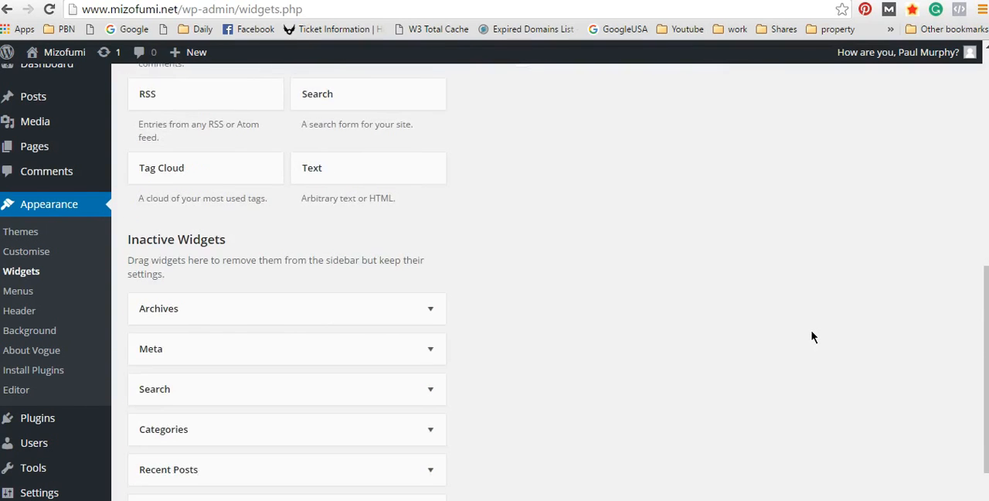
pyautogui.scroll(9, 811, 333)
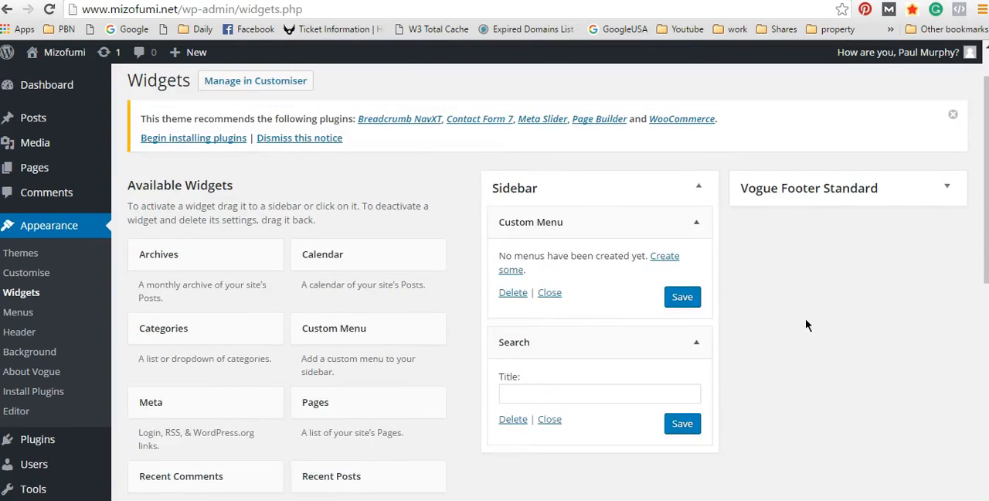
pyautogui.scroll(-2, 805, 319)
pyautogui.moveTo(332, 186); pyautogui.dragTo(569, 388)
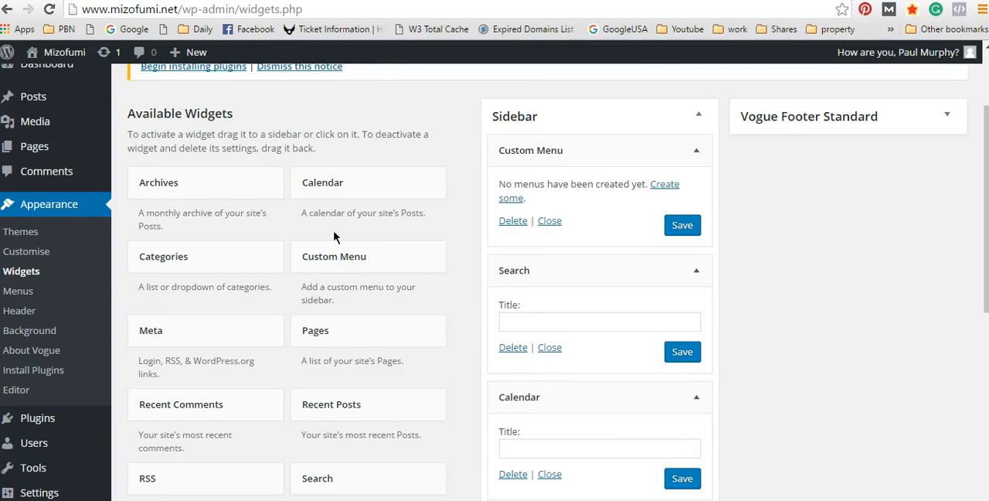
# Step: Add a Text widget below Calendar in the Sidebar area and put the cursor in its content field
pyautogui.scroll(-2, 494, 228)
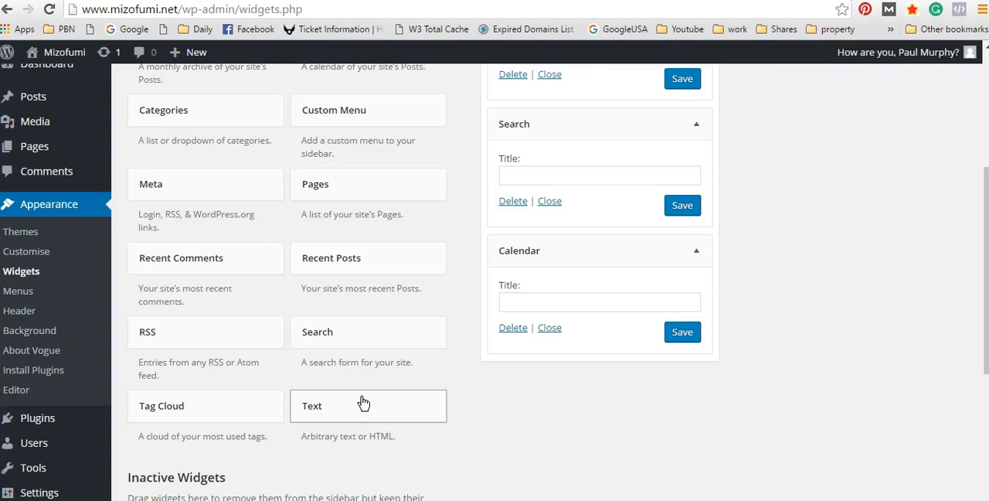
pyautogui.moveTo(361, 402); pyautogui.dragTo(572, 360)
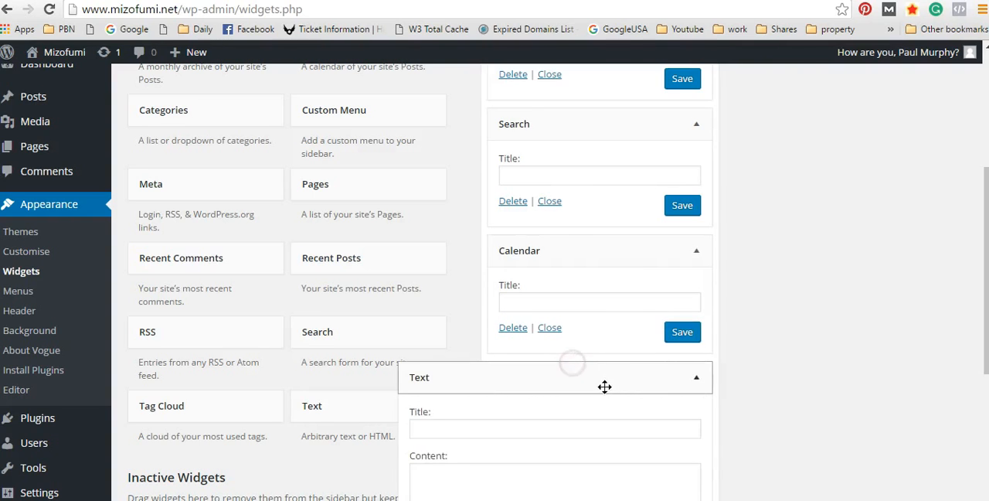
pyautogui.scroll(-2, 521, 358)
pyautogui.click(464, 283)
pyautogui.click(490, 347)
pyautogui.scroll(-3, 524, 253)
pyautogui.scroll(-1, 563, 334)
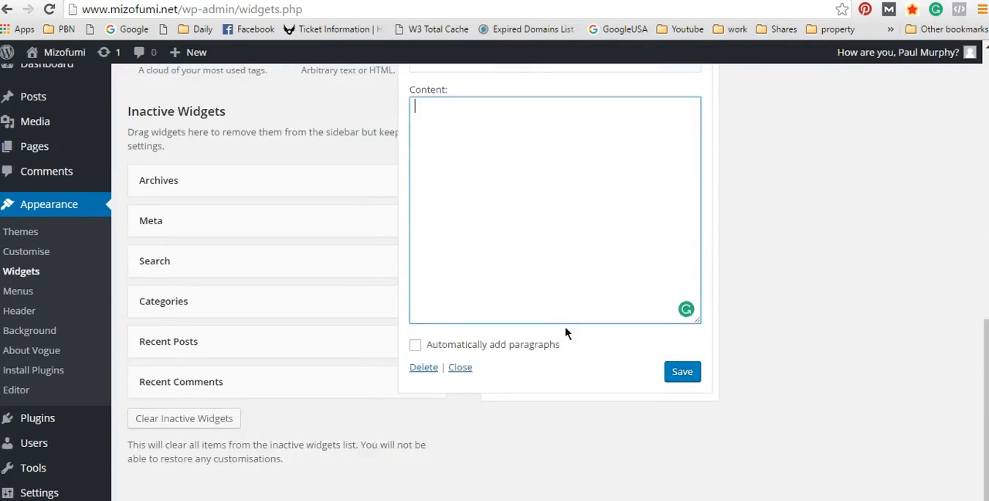
# Step: Try out the Text widget's content field with some placeholder text and clear it again
pyautogui.scroll(3, 557, 332)
pyautogui.scroll(-2, 487, 339)
pyautogui.scroll(1, 506, 336)
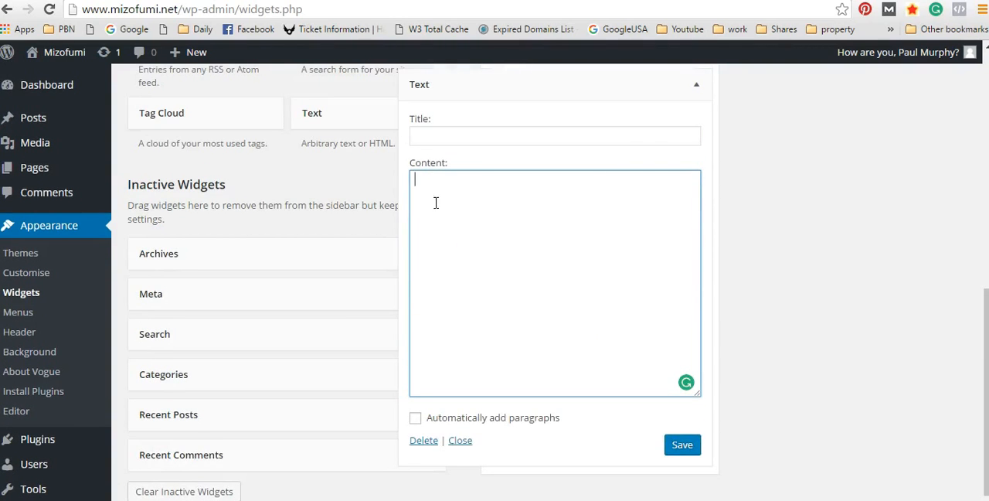
pyautogui.write('kjzxnckjnczkj')
pyautogui.press('BackSpace')
pyautogui.press('BackSpace')
pyautogui.press('BackSpace')
pyautogui.press('BackSpace')
pyautogui.press('BackSpace')
pyautogui.press('BackSpace')
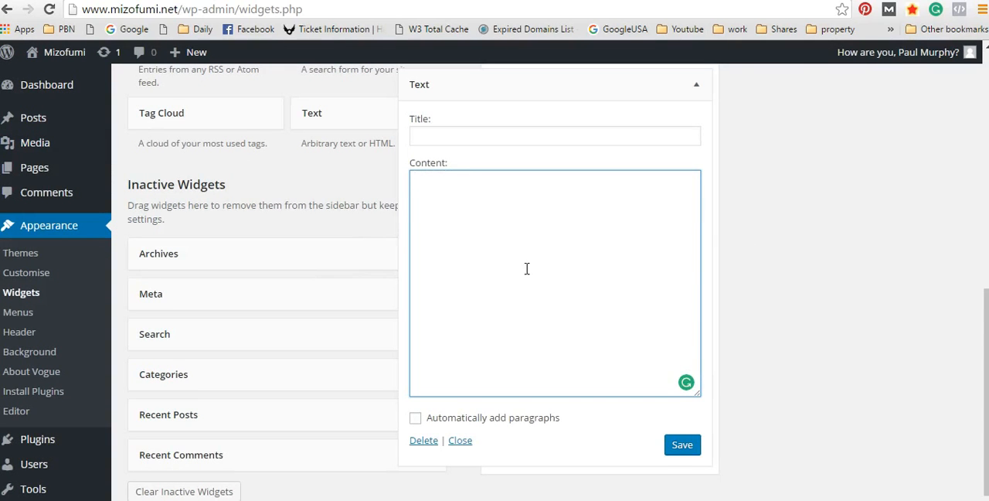
pyautogui.scroll(2, 518, 270)
pyautogui.scroll(-1, 541, 278)
pyautogui.click(467, 203)
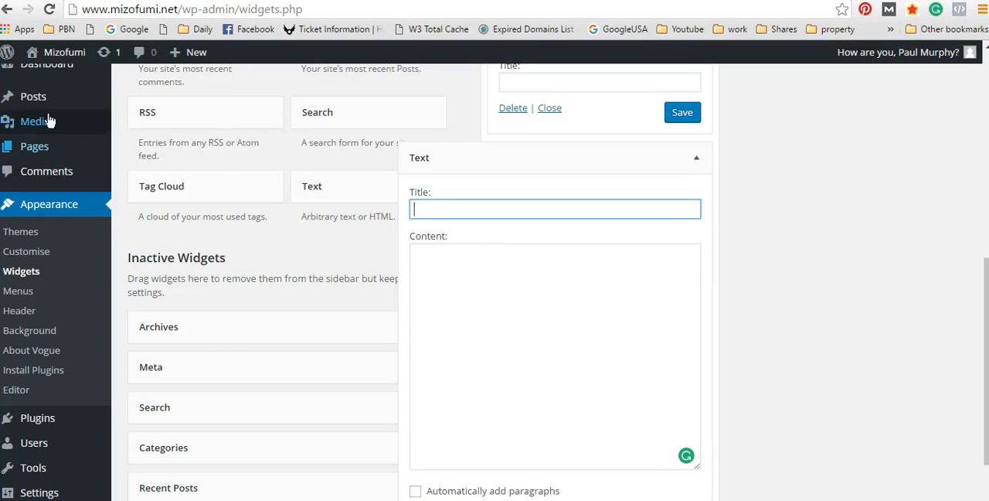
pyautogui.moveTo(198, 59)
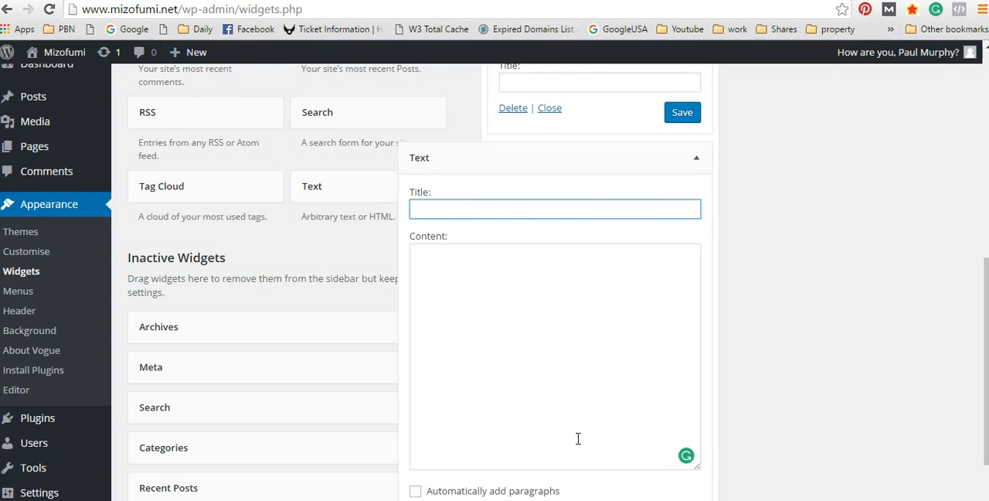
pyautogui.click(444, 257)
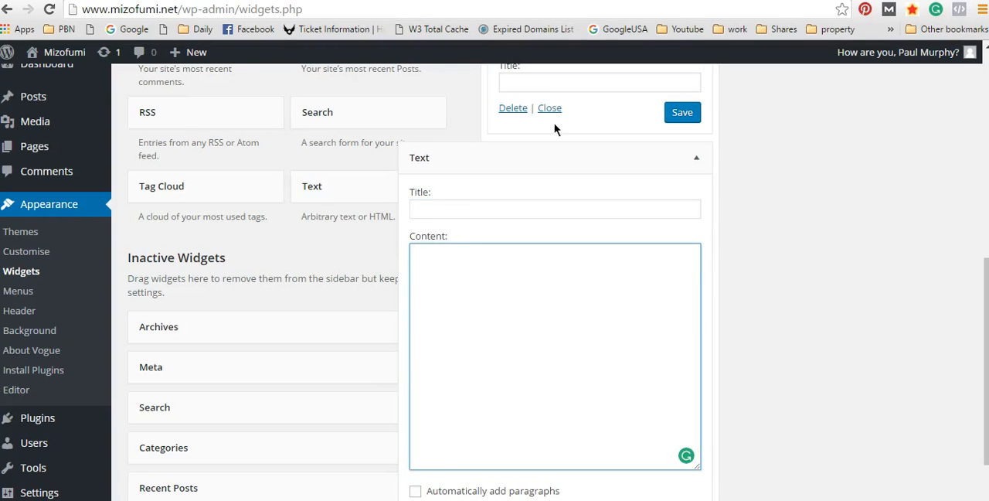
# Step: Delete the Text widget from the Sidebar area
pyautogui.scroll(5, 519, 144)
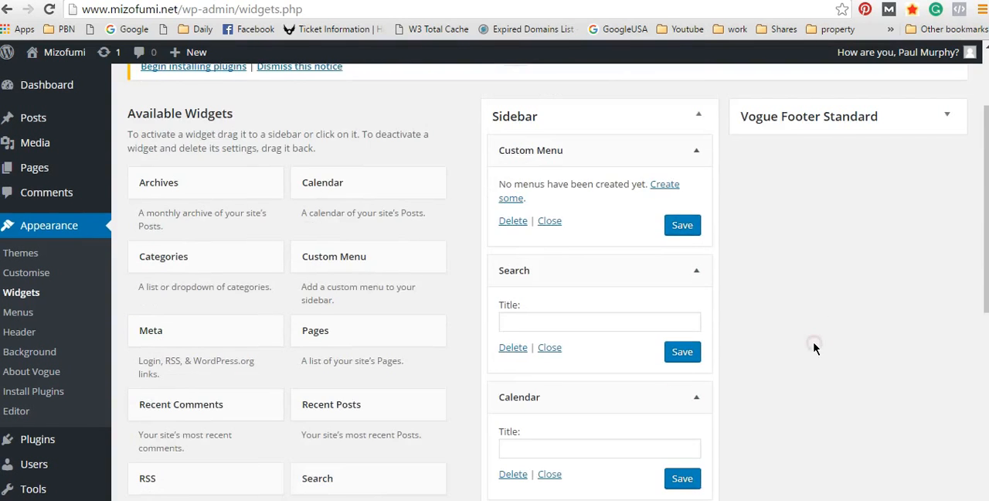
pyautogui.scroll(-6, 804, 337)
pyautogui.scroll(1, 731, 231)
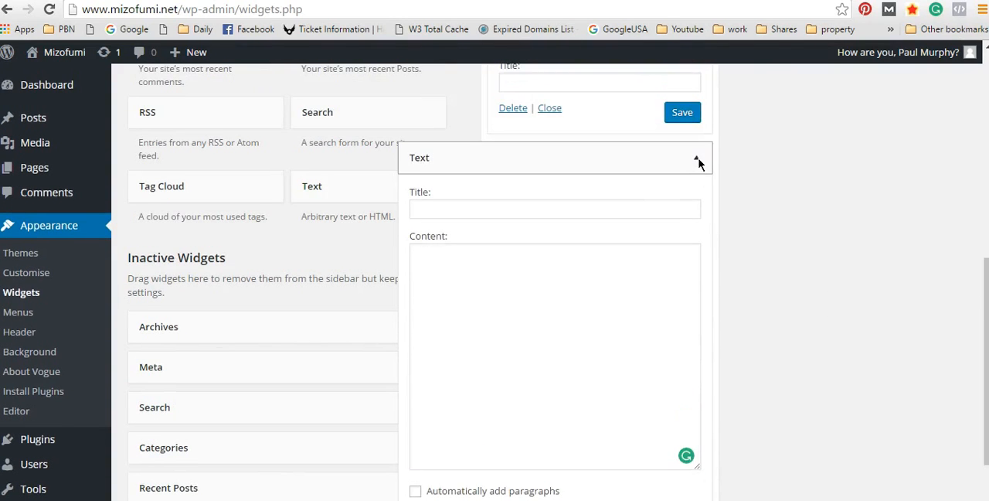
pyautogui.scroll(-2, 718, 408)
pyautogui.click(423, 368)
pyautogui.scroll(4, 817, 355)
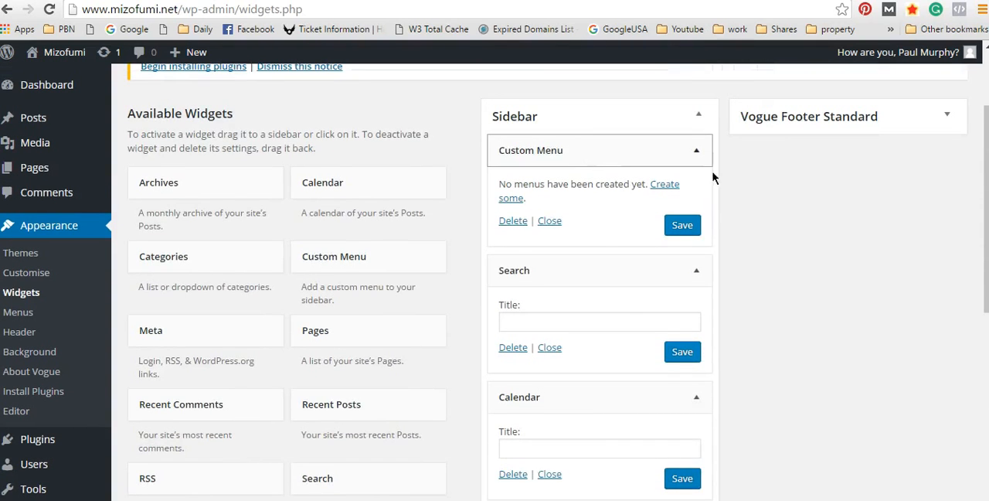
# Step: Save the Custom Menu, Search and Calendar widgets in the Sidebar area
pyautogui.scroll(-3, 580, 364)
pyautogui.scroll(4, 787, 333)
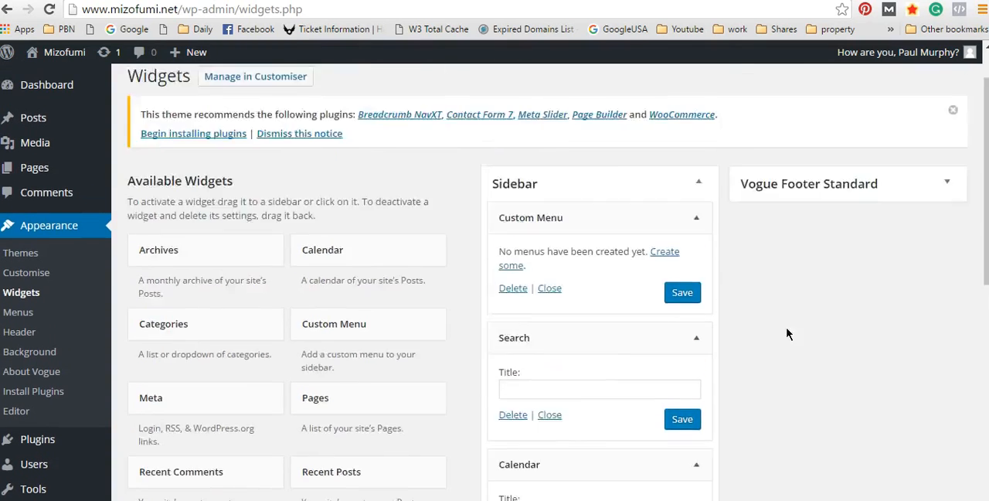
pyautogui.scroll(1, 772, 340)
pyautogui.scroll(-1, 794, 329)
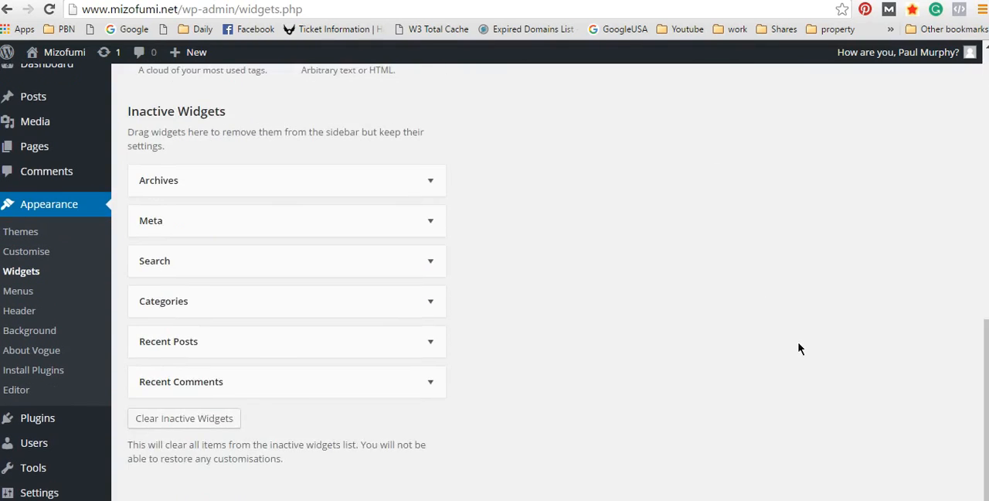
pyautogui.scroll(7, 800, 347)
pyautogui.click(682, 354)
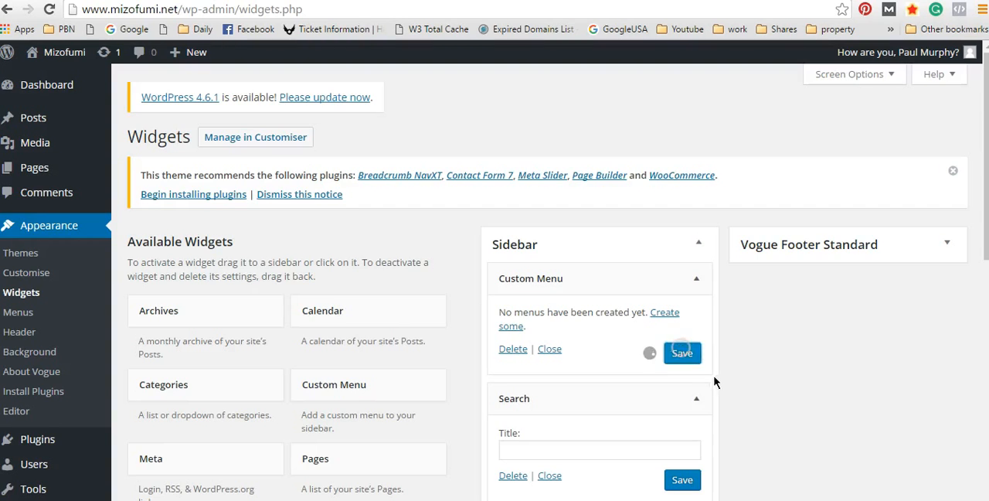
pyautogui.scroll(-2, 712, 379)
pyautogui.click(684, 333)
pyautogui.click(684, 461)
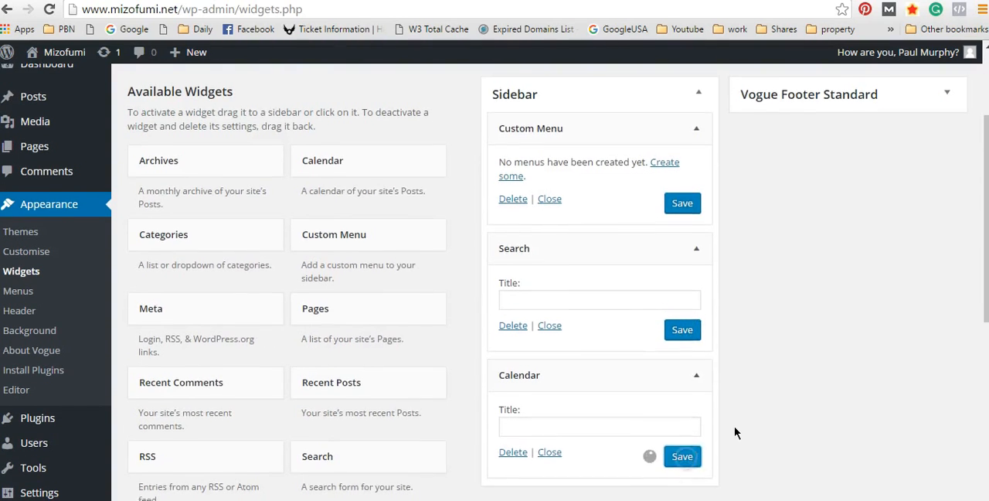
pyautogui.scroll(-3, 696, 325)
pyautogui.click(684, 247)
# Step: Enter "Calendar" as the title of the Calendar widget in the Sidebar area
pyautogui.scroll(1, 606, 295)
pyautogui.scroll(2, 608, 296)
pyautogui.click(548, 360)
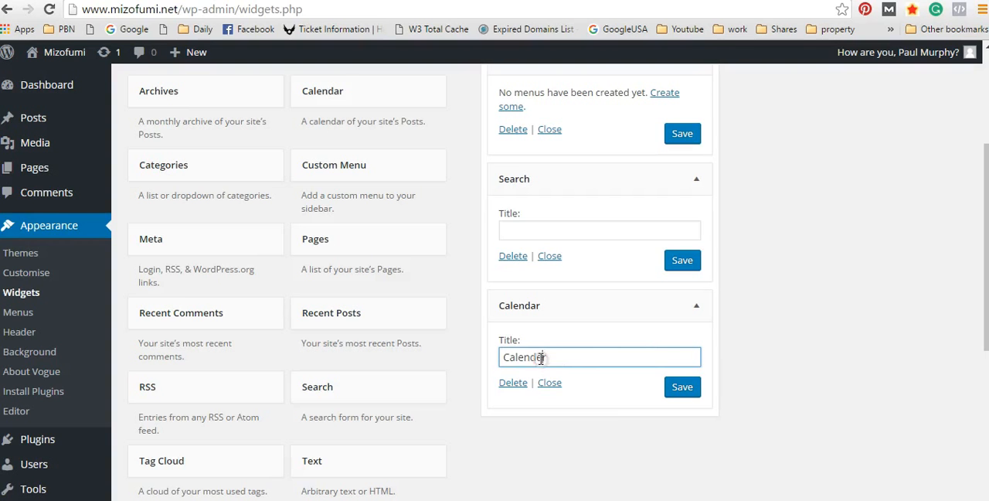
pyautogui.scroll(2, 673, 309)
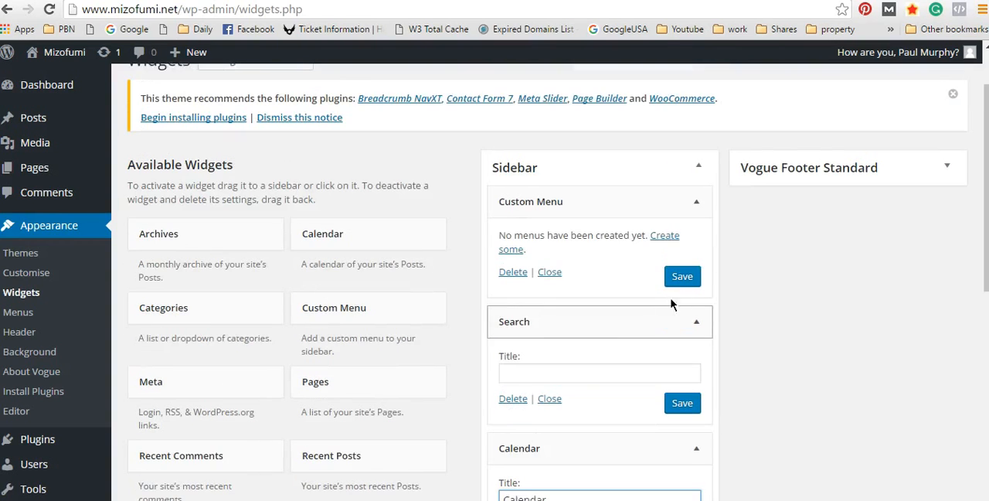
pyautogui.scroll(1, 596, 372)
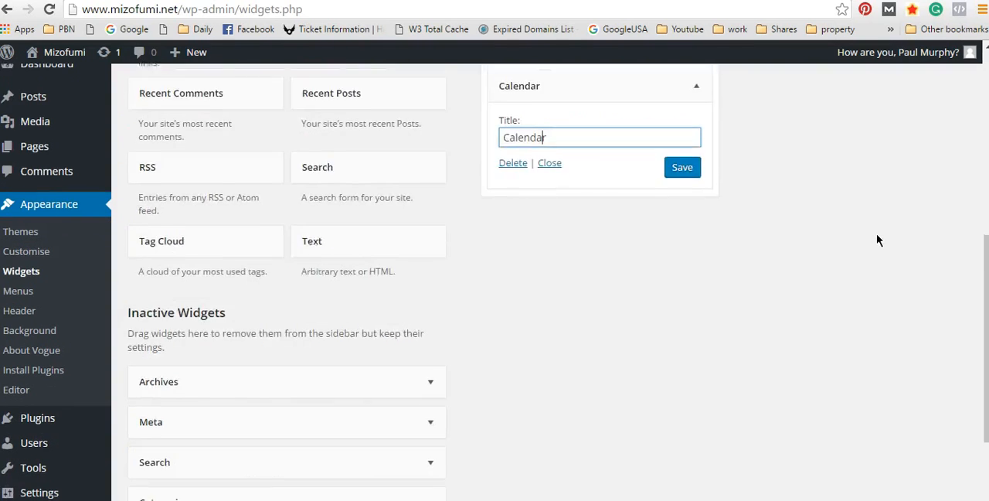
# Step: Look over the available widgets and the Sidebar and Vogue Footer Standard areas on the Widgets page
pyautogui.scroll(5, 877, 240)
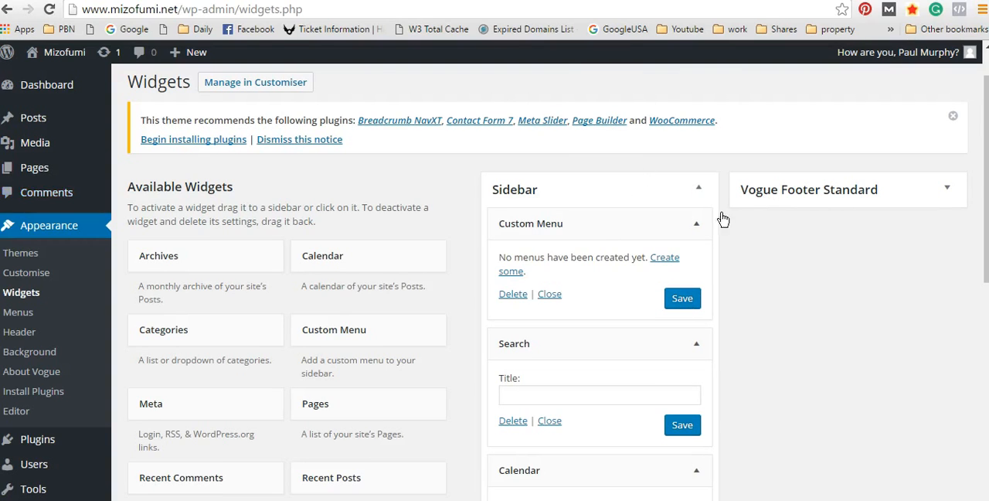
pyautogui.scroll(-3, 920, 158)
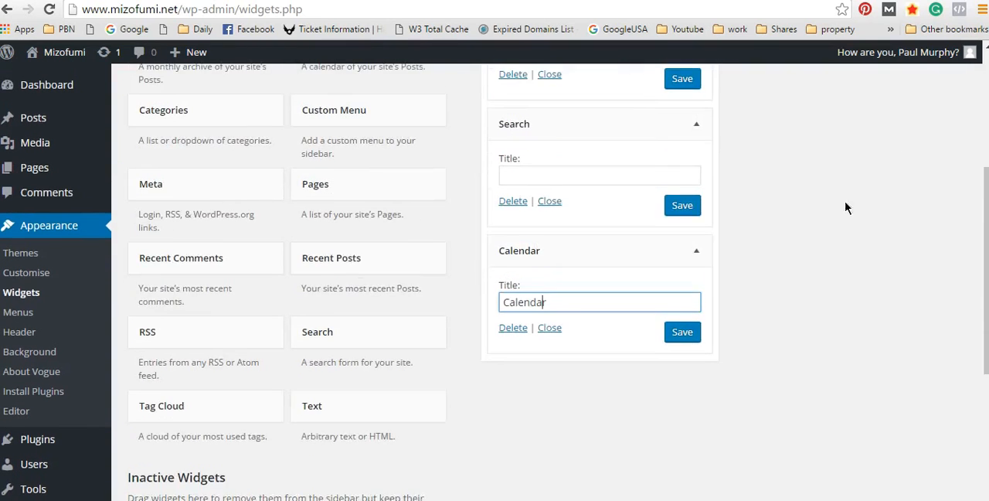
pyautogui.scroll(2, 846, 206)
pyautogui.scroll(1, 691, 206)
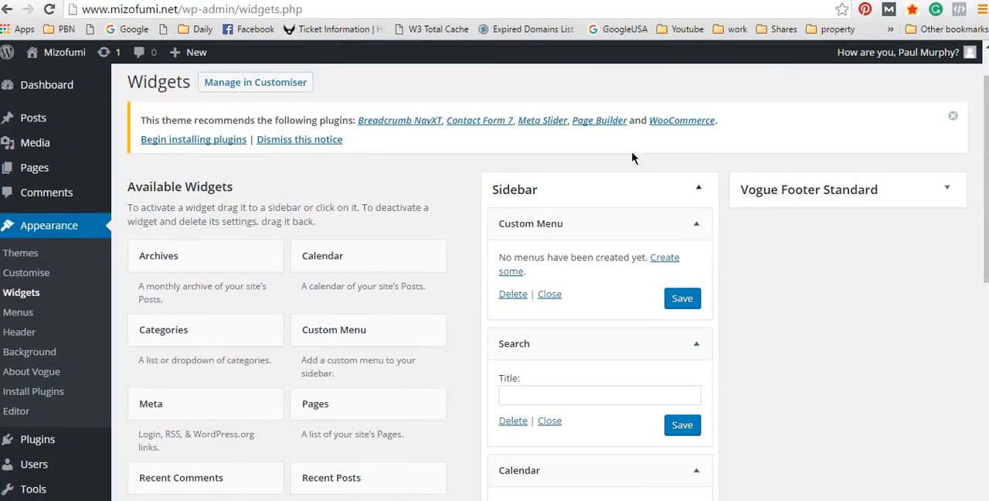
pyautogui.scroll(-4, 632, 155)
pyautogui.scroll(4, 729, 154)
pyautogui.scroll(1, 378, 175)
pyautogui.scroll(-3, 910, 183)
pyautogui.scroll(3, 860, 188)
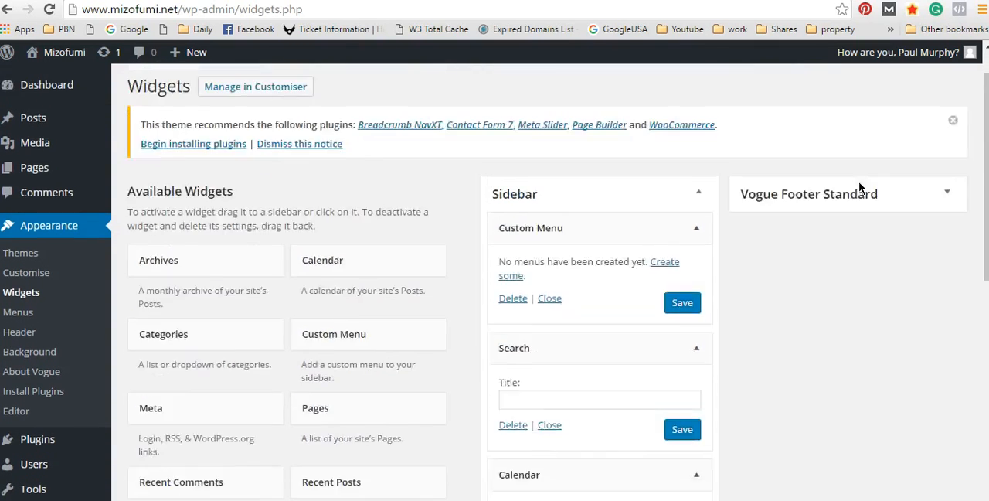
pyautogui.scroll(1, 861, 188)
pyautogui.scroll(-2, 915, 245)
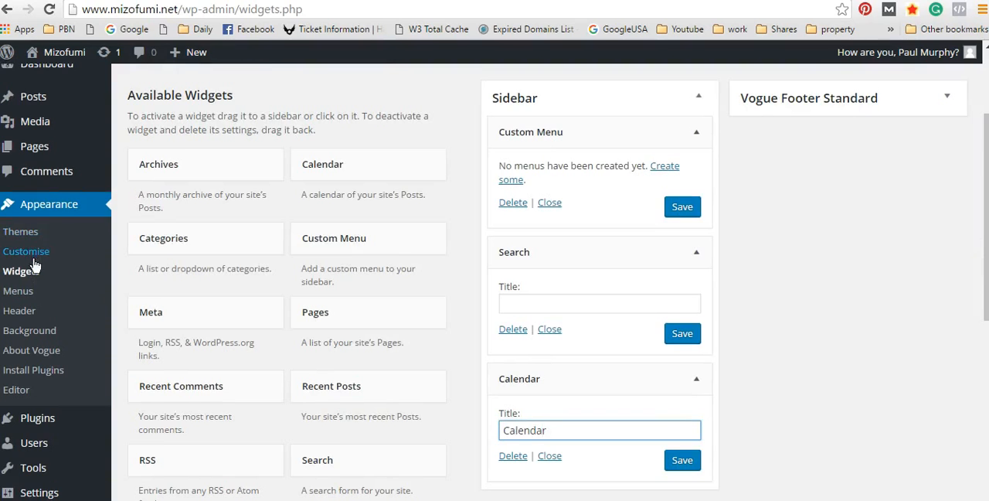
# Step: Visit the live site and look over its home page from the header to the footer
pyautogui.click(50, 78)
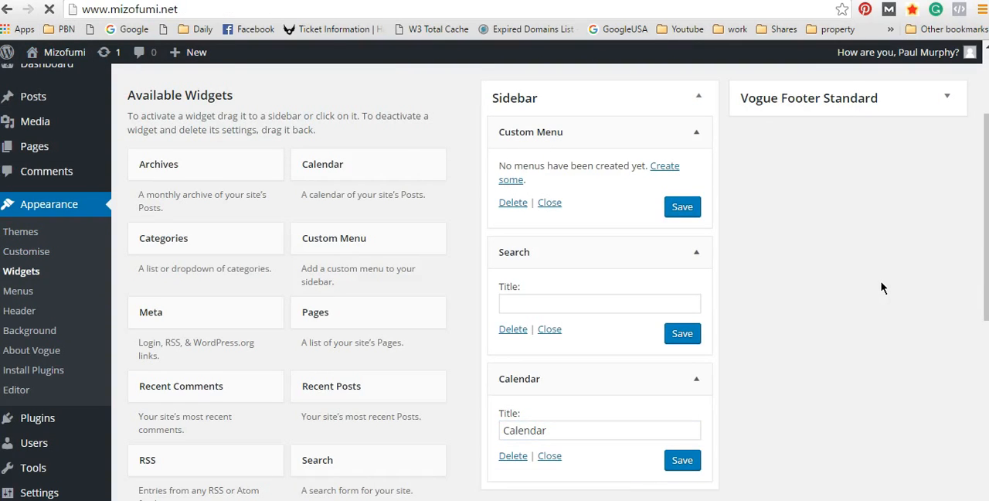
pyautogui.scroll(-6, 896, 271)
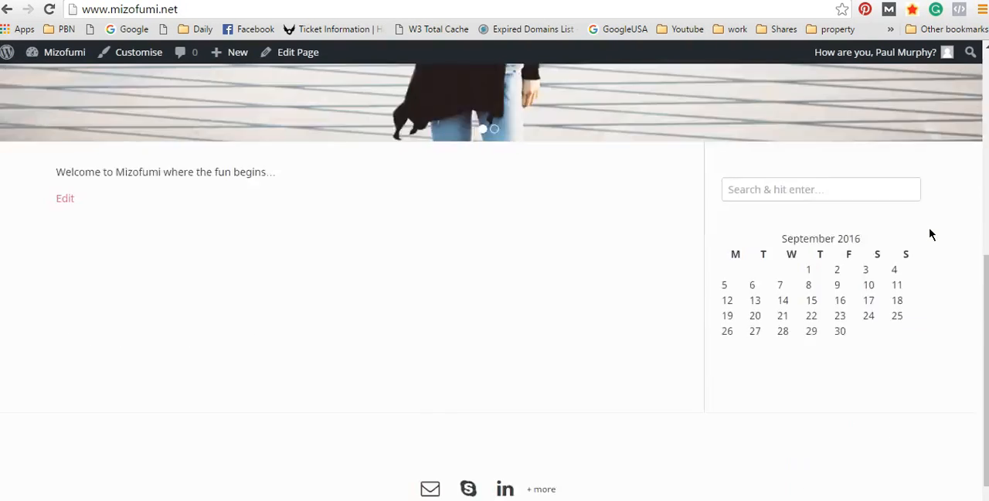
pyautogui.scroll(2, 930, 231)
pyautogui.scroll(1, 947, 304)
pyautogui.scroll(-1, 649, 404)
pyautogui.scroll(2, 641, 373)
pyautogui.scroll(3, 618, 193)
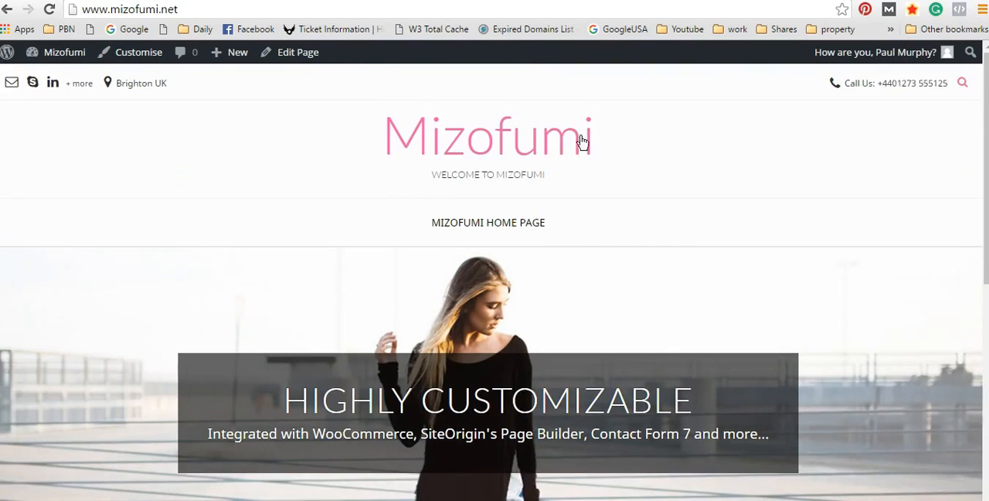
pyautogui.scroll(-5, 580, 190)
pyautogui.scroll(-3, 770, 212)
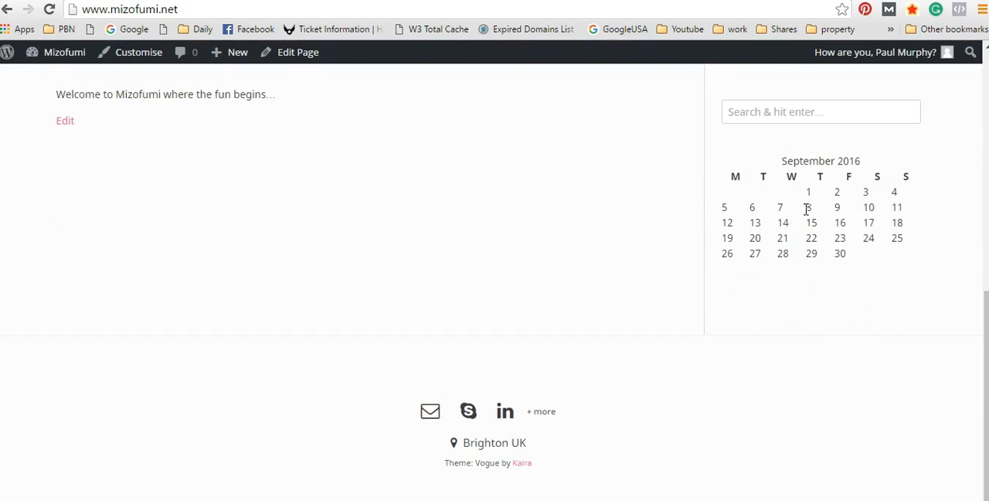
# Step: Examine the search box and the monthly calendar in the home page's sidebar
pyautogui.click(778, 110)
pyautogui.click(826, 197)
pyautogui.click(847, 317)
pyautogui.scroll(-1, 848, 316)
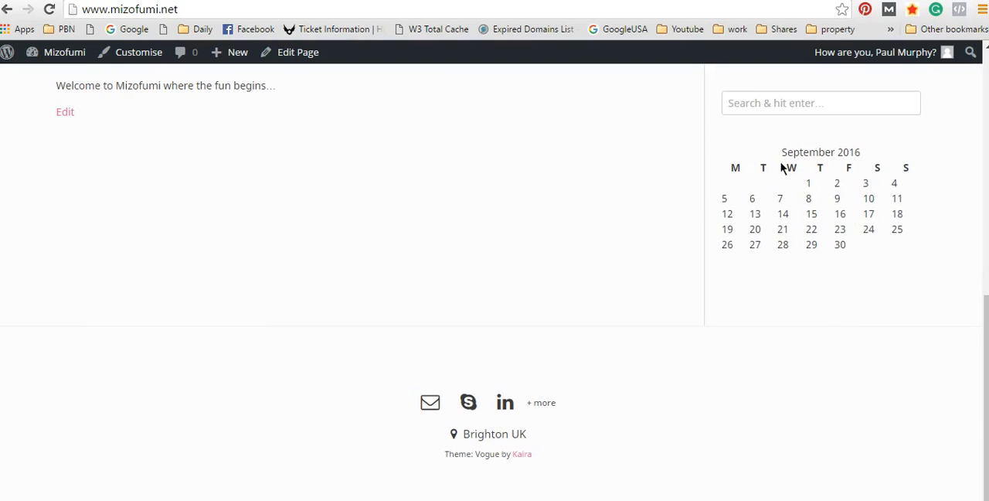
pyautogui.scroll(1, 820, 186)
pyautogui.scroll(-1, 773, 258)
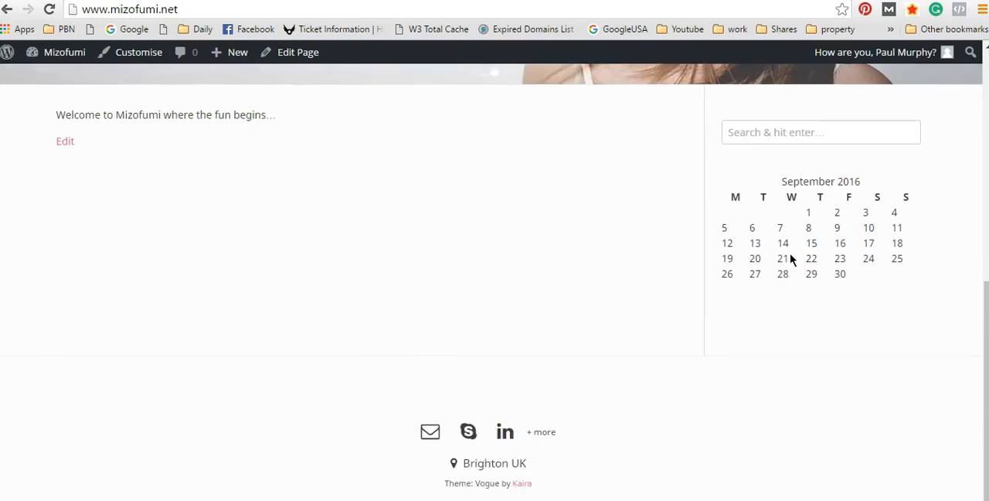
pyautogui.scroll(2, 739, 148)
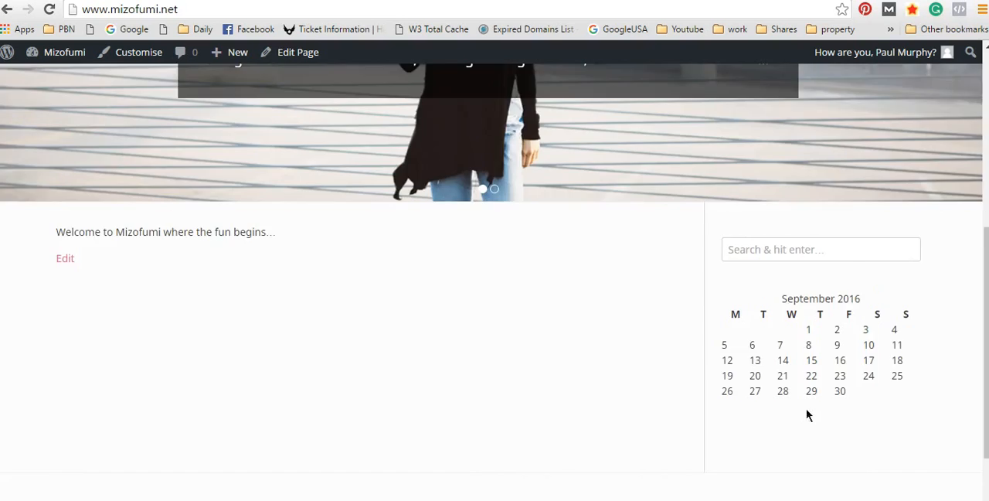
pyautogui.scroll(-2, 807, 416)
pyautogui.moveTo(788, 276); pyautogui.dragTo(912, 398)
pyautogui.click(817, 378)
pyautogui.moveTo(759, 298); pyautogui.dragTo(762, 343)
pyautogui.click(754, 337)
pyautogui.scroll(4, 293, 334)
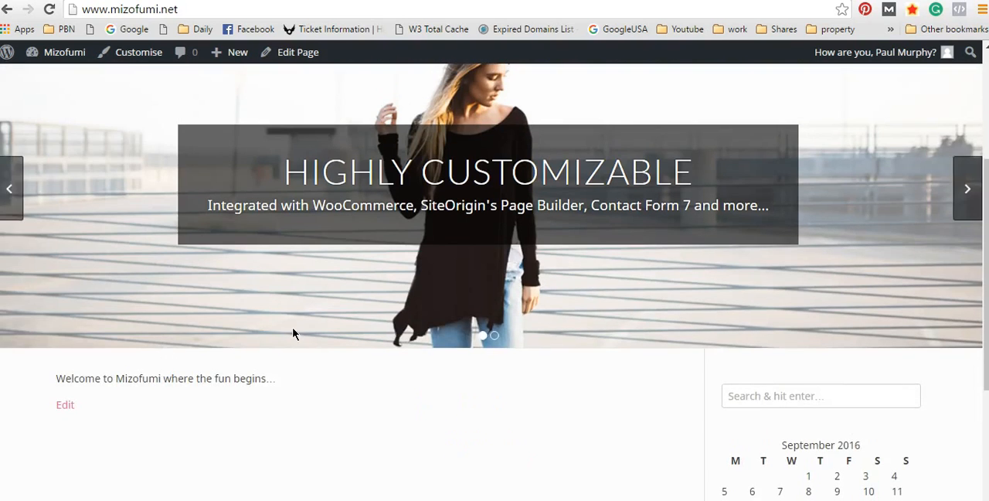
# Step: Return to the site's dashboard and open the Permalink Settings
pyautogui.moveTo(54, 51)
pyautogui.click(46, 81)
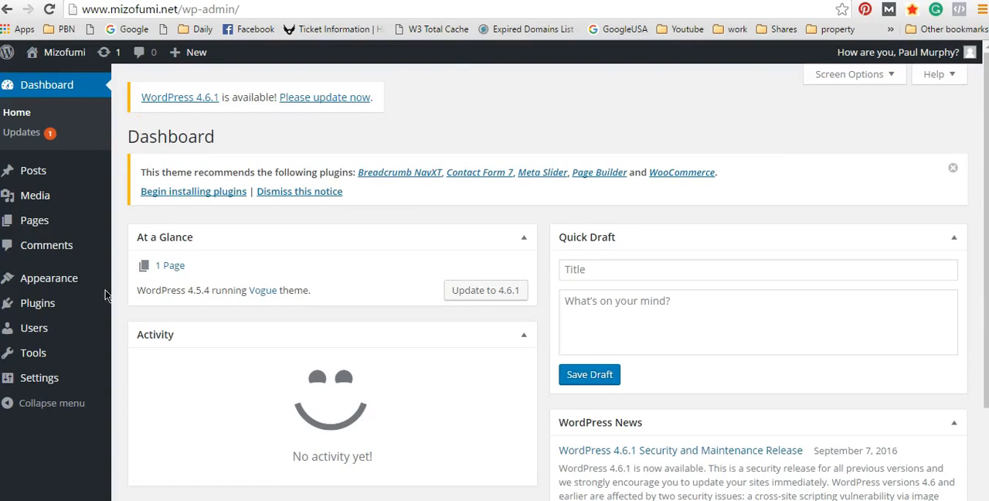
pyautogui.moveTo(53, 220)
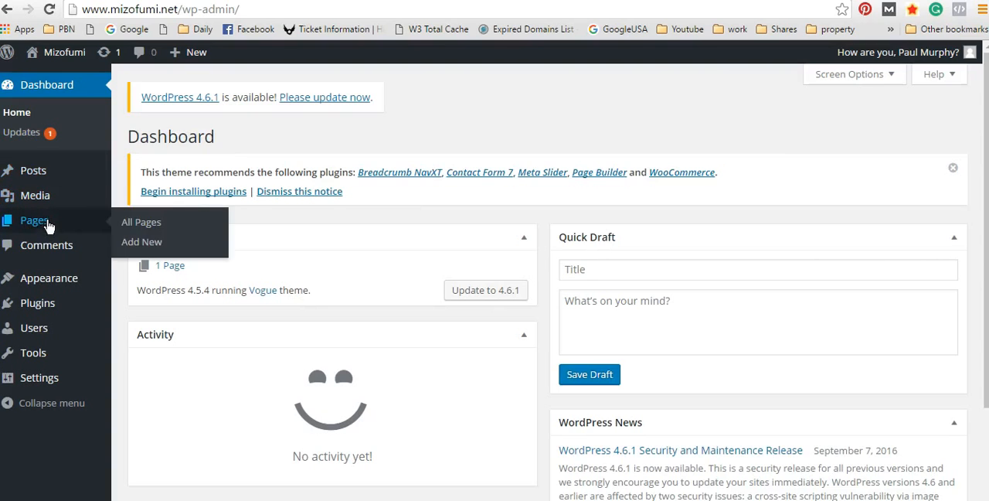
pyautogui.moveTo(55, 381)
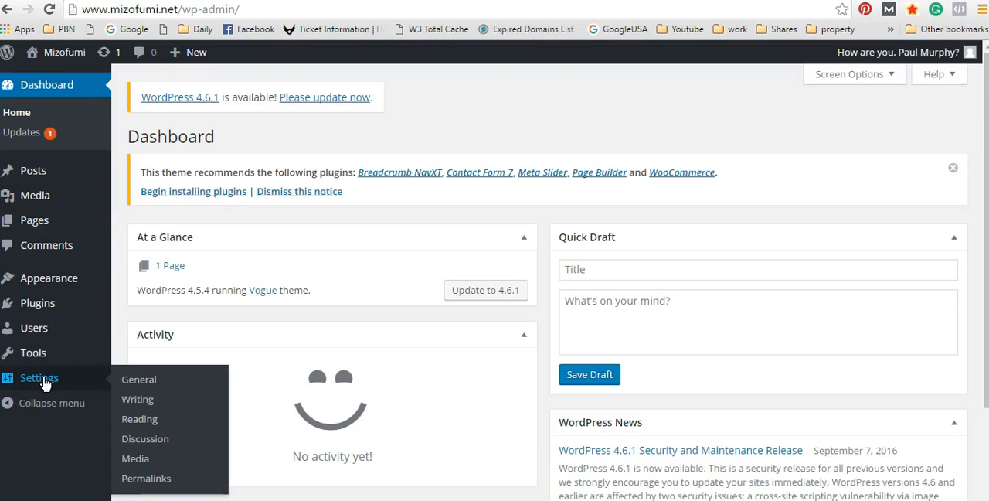
pyautogui.click(147, 480)
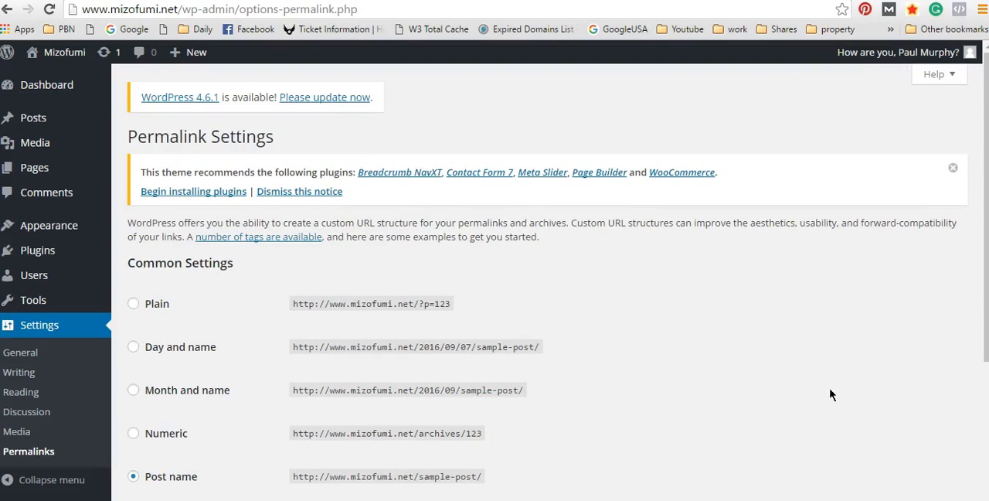
# Step: Choose the Plain permalink structure and highlight its example URL
pyautogui.scroll(-2, 868, 317)
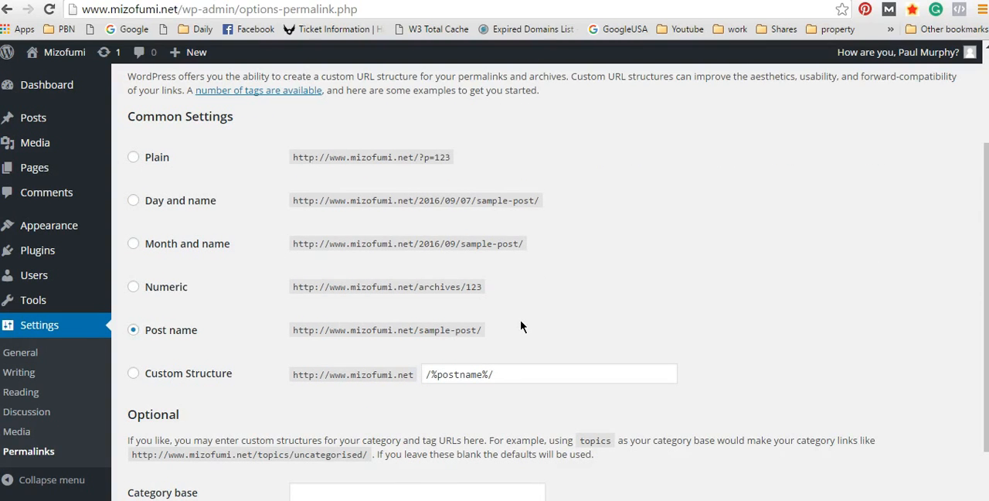
pyautogui.scroll(1, 522, 327)
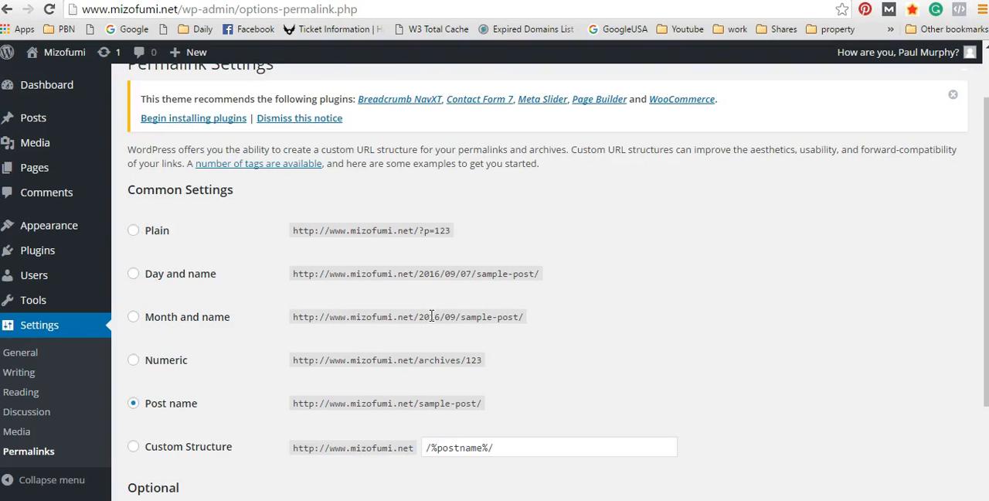
pyautogui.scroll(1, 520, 263)
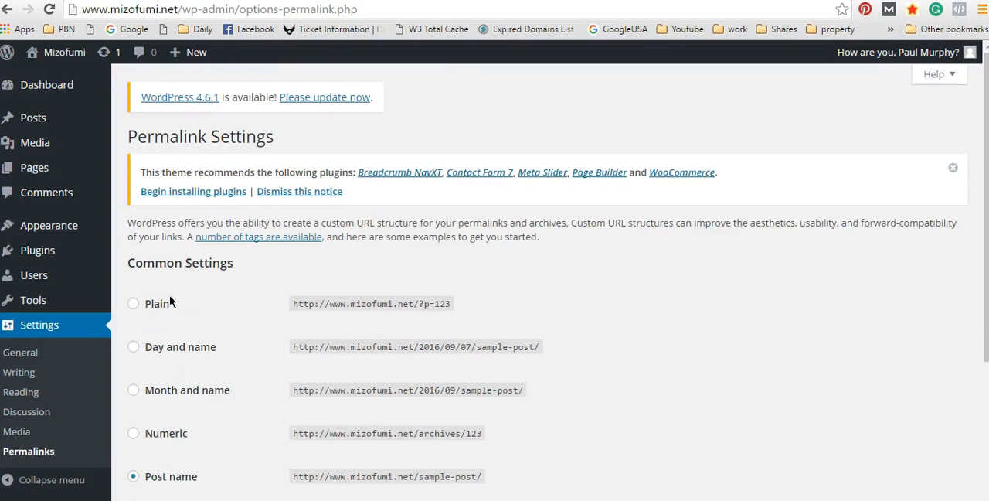
pyautogui.click(134, 303)
pyautogui.scroll(-2, 915, 297)
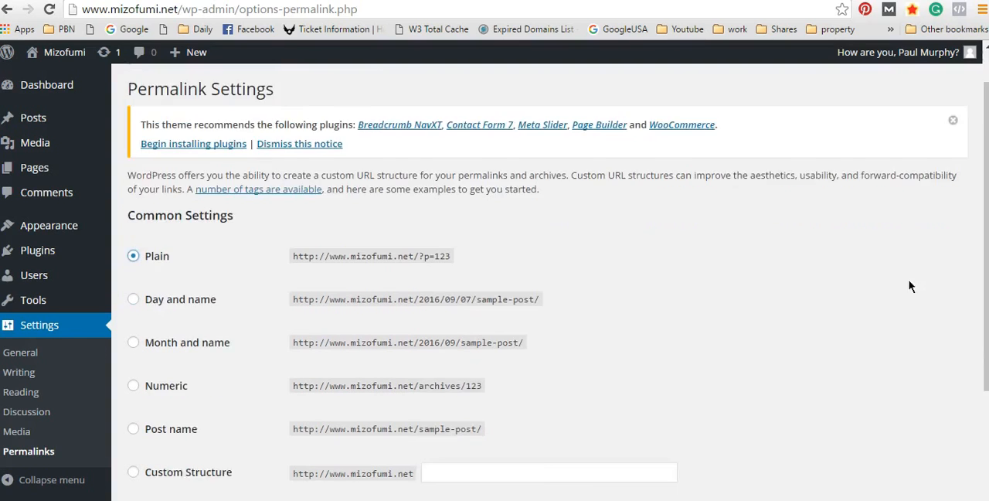
pyautogui.moveTo(453, 158); pyautogui.dragTo(290, 160)
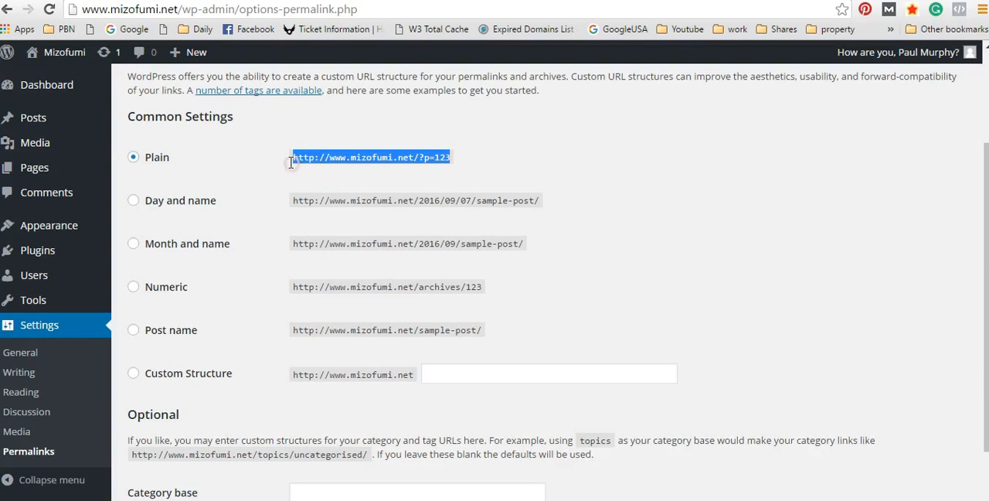
# Step: Examine the Plain example URL under the Permalink Settings heading and compare its /?p=123 ending with the current page address
pyautogui.click(280, 158)
pyautogui.doubleClick(298, 158)
pyautogui.click(518, 164)
pyautogui.scroll(2, 739, 218)
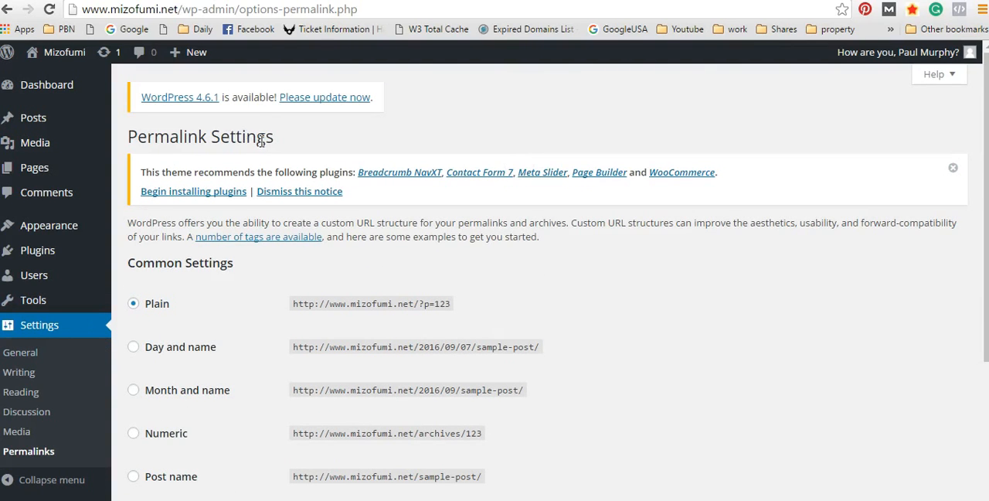
pyautogui.moveTo(278, 141); pyautogui.dragTo(108, 138)
pyautogui.scroll(-2, 526, 267)
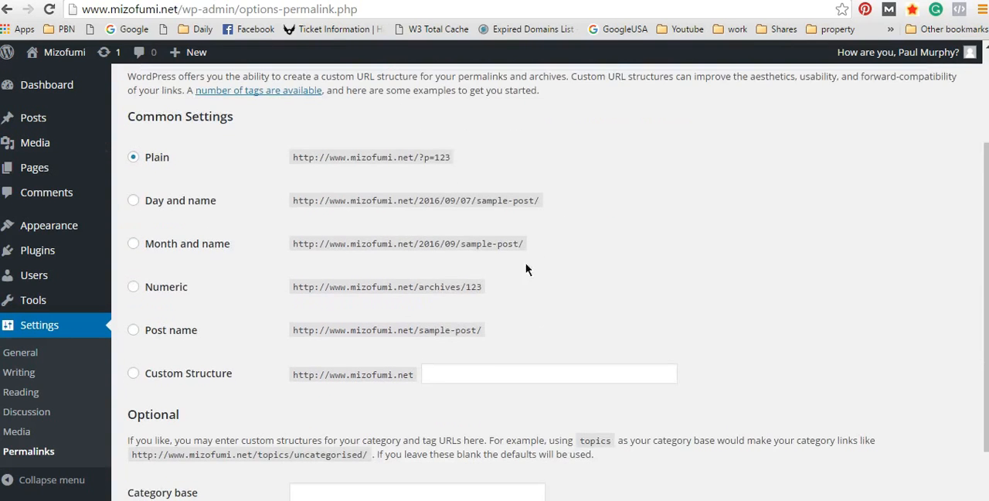
pyautogui.moveTo(451, 158); pyautogui.dragTo(419, 158)
pyautogui.moveTo(90, 10); pyautogui.dragTo(358, 11)
pyautogui.click(358, 10)
pyautogui.moveTo(485, 162); pyautogui.dragTo(414, 159)
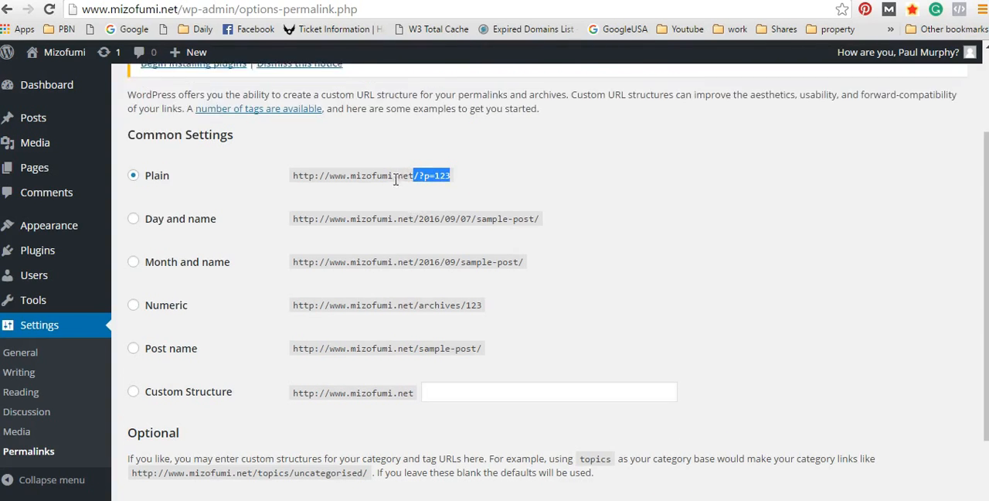
# Step: Highlight options-permalink.php in the page address and ?p=123 in the Plain example, and look over the other permalink structures
pyautogui.scroll(1, 309, 108)
pyautogui.moveTo(92, 10); pyautogui.dragTo(376, 11)
pyautogui.click(249, 11)
pyautogui.click(376, 11)
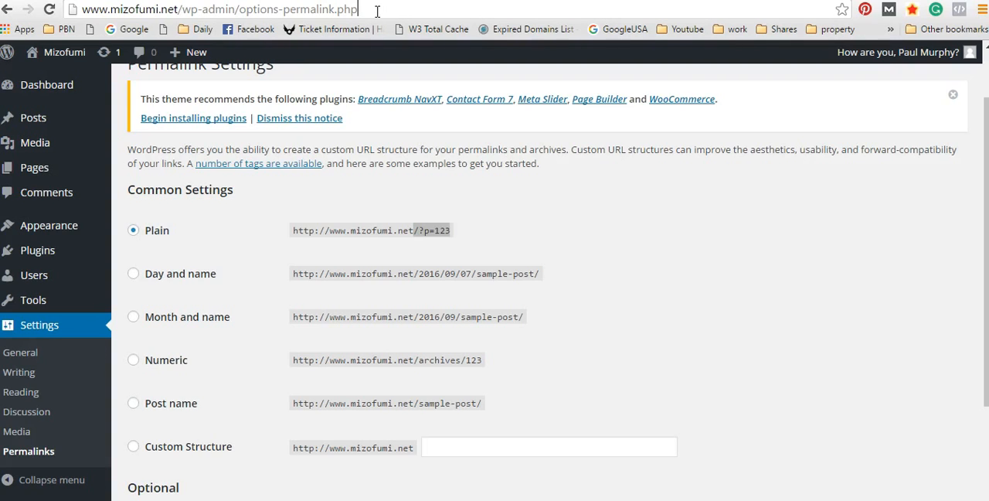
pyautogui.moveTo(377, 11); pyautogui.dragTo(238, 10)
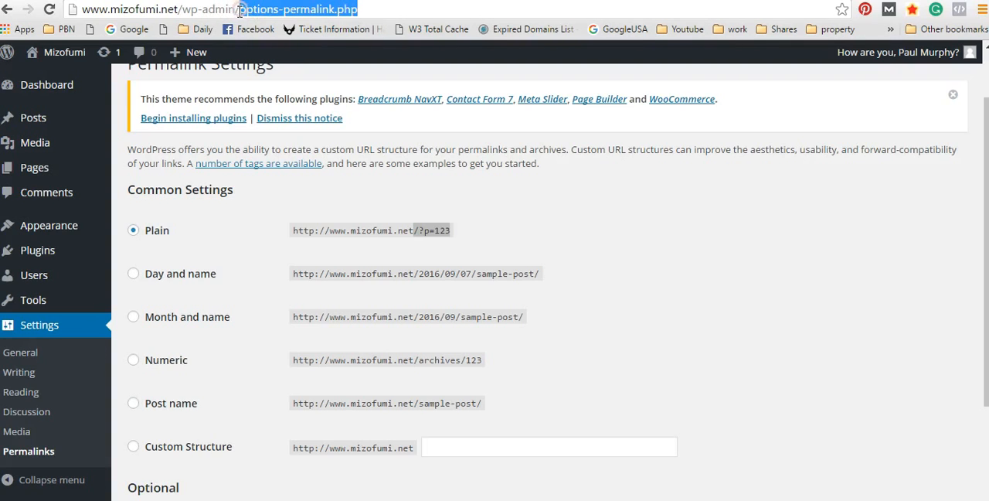
pyautogui.click(475, 231)
pyautogui.moveTo(451, 230); pyautogui.dragTo(418, 230)
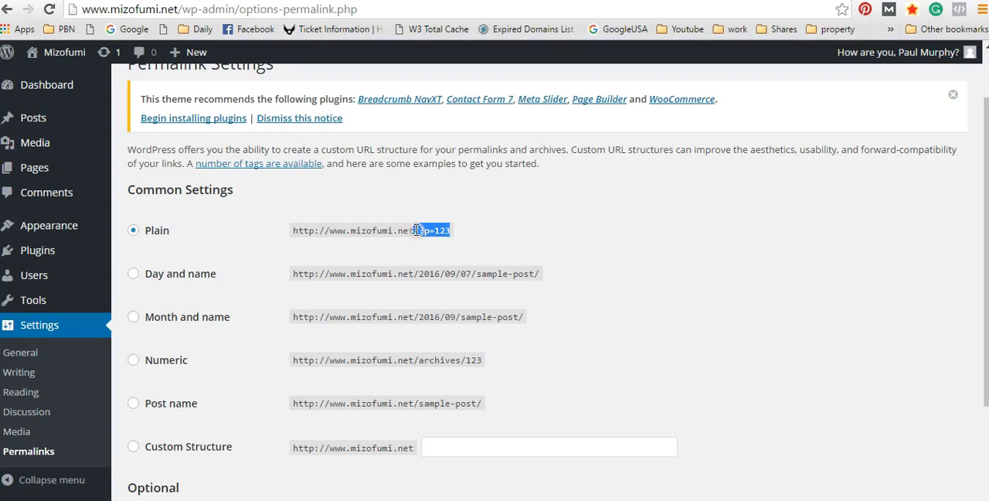
pyautogui.scroll(-3, 574, 234)
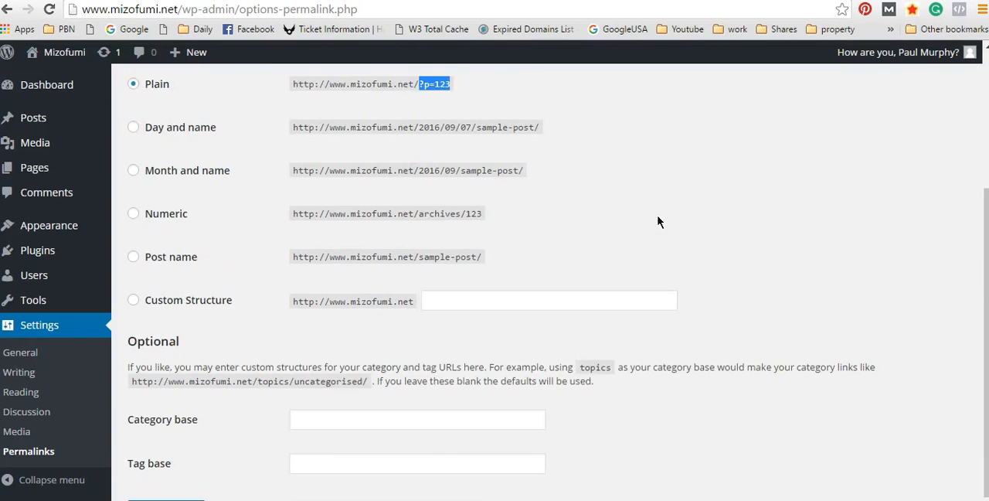
pyautogui.scroll(3, 649, 240)
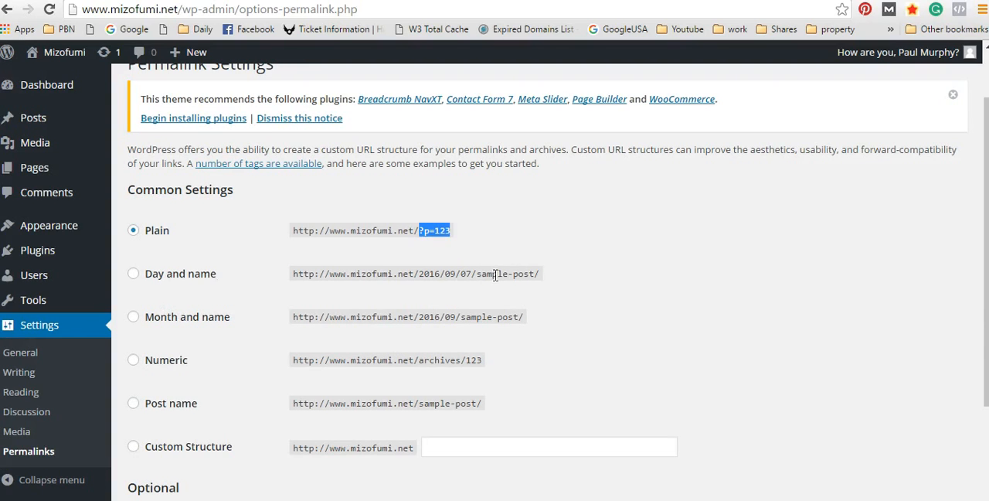
# Step: Choose the Post name permalink structure and highlight the sample-post part of its example URL
pyautogui.scroll(-1, 368, 290)
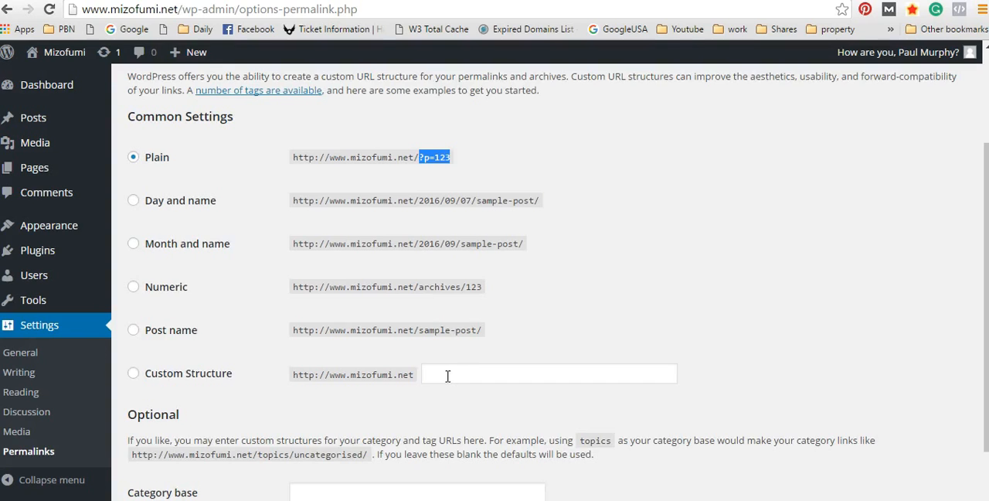
pyautogui.click(134, 330)
pyautogui.moveTo(486, 331); pyautogui.dragTo(421, 330)
pyautogui.click(558, 332)
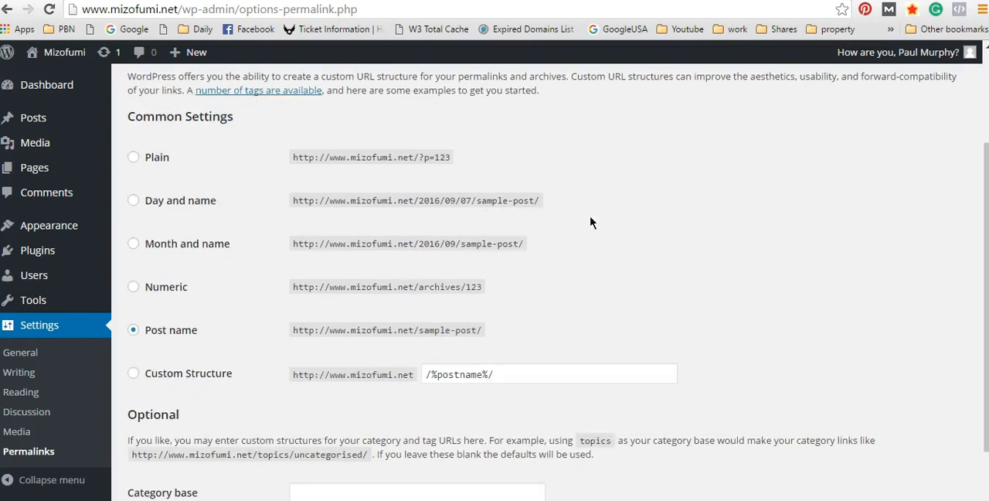
# Step: Examine the Post name example URL, from its sample-post ending to the full address
pyautogui.scroll(-3, 579, 228)
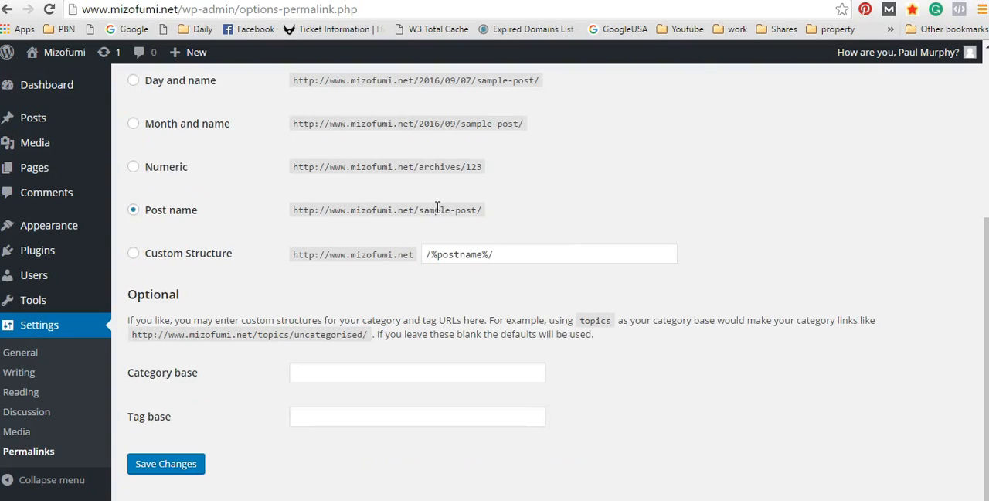
pyautogui.moveTo(423, 209); pyautogui.dragTo(490, 218)
pyautogui.click(491, 218)
pyautogui.click(423, 208)
pyautogui.scroll(3, 641, 197)
pyautogui.scroll(-3, 619, 220)
pyautogui.moveTo(507, 222); pyautogui.dragTo(287, 208)
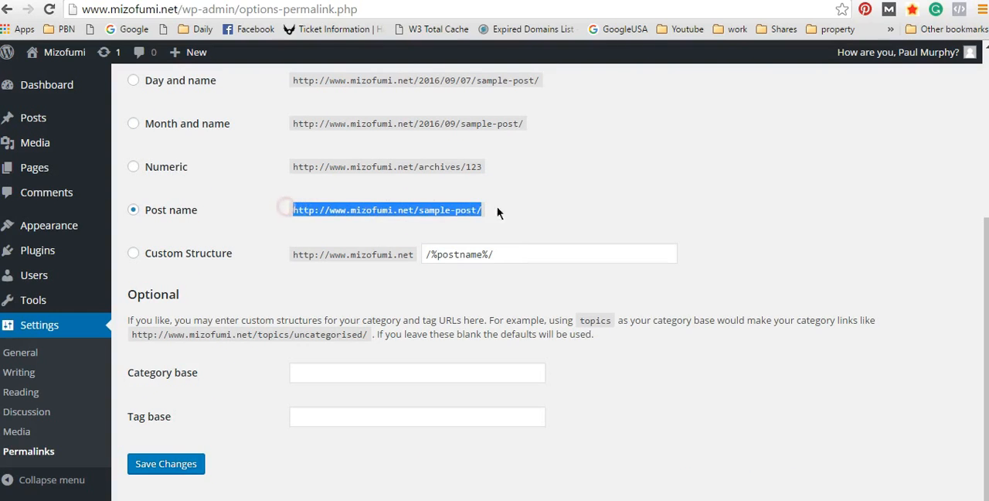
pyautogui.click(527, 210)
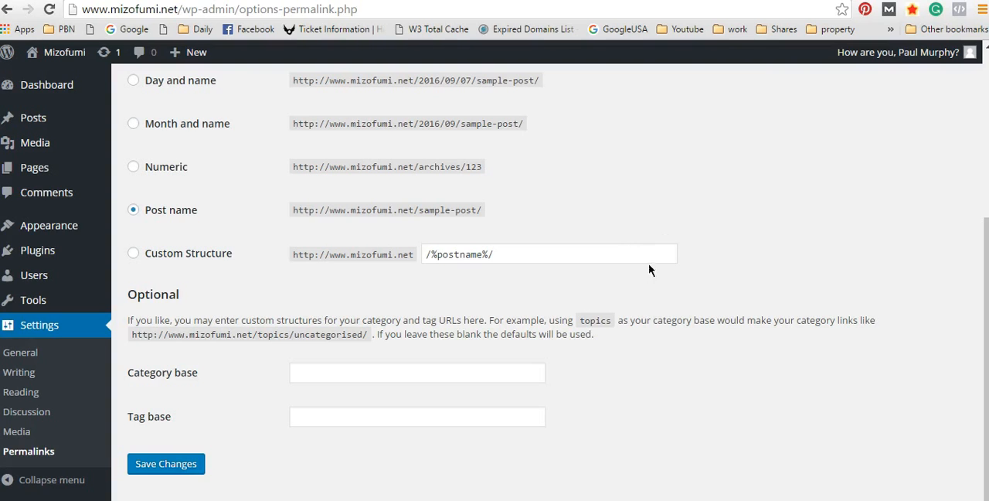
# Step: Save the changes to the permalink settings
pyautogui.scroll(2, 580, 408)
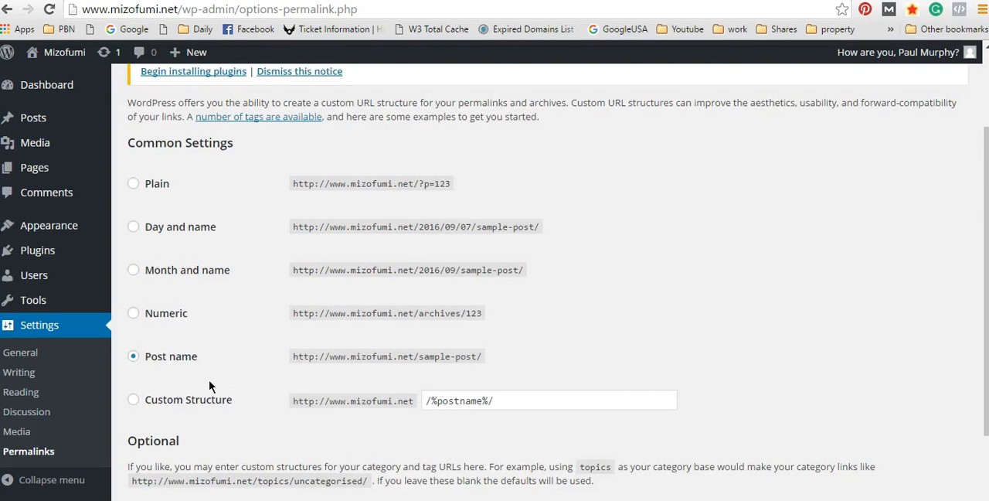
pyautogui.scroll(-2, 305, 387)
pyautogui.click(183, 457)
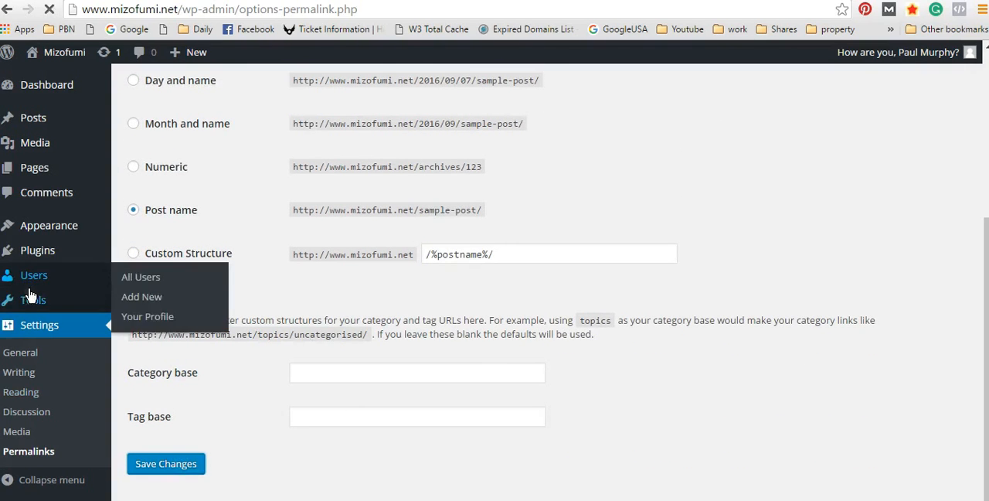
# Step: Create a new page titled "Motor Car" and publish it
pyautogui.moveTo(31, 300)
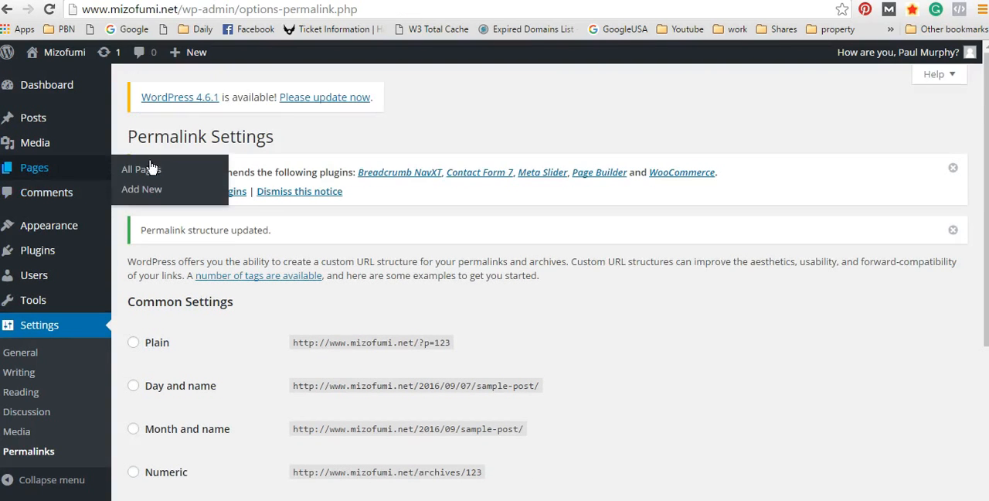
pyautogui.click(129, 190)
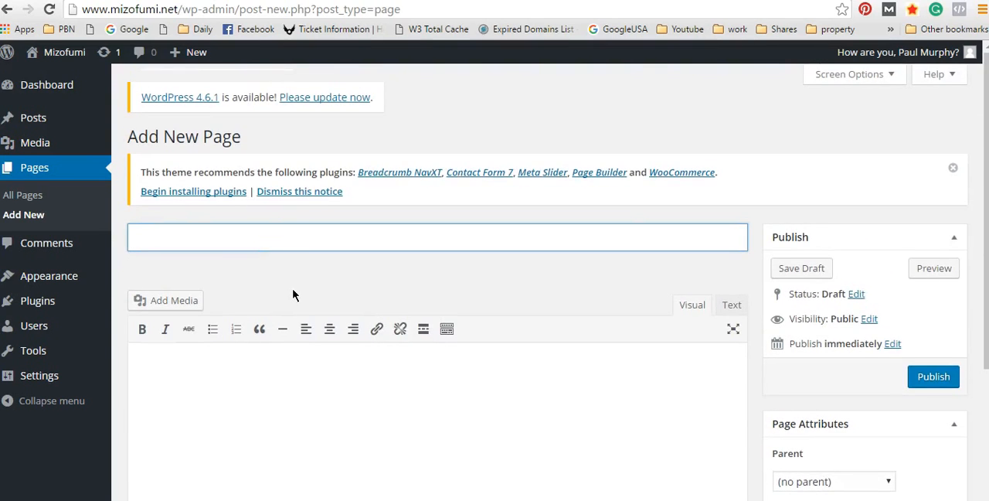
pyautogui.write('Motor Car')
pyautogui.scroll(-3, 829, 389)
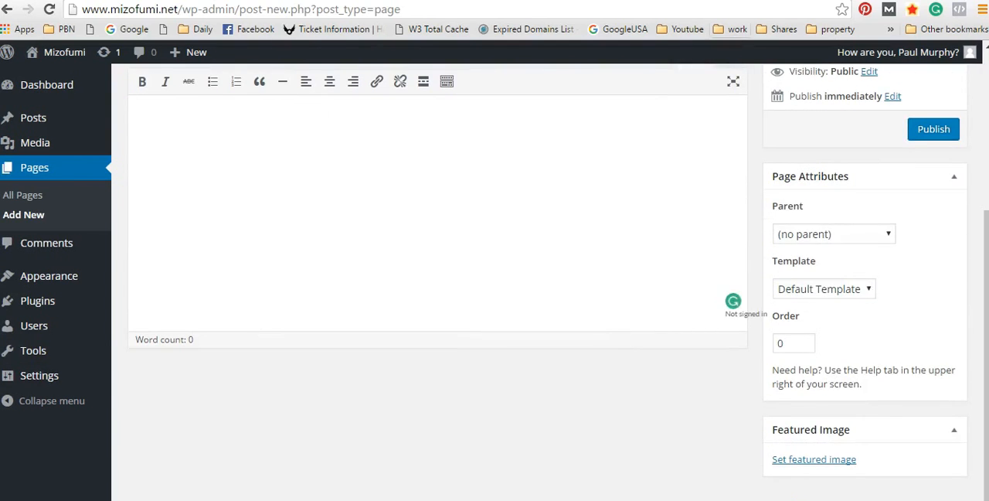
pyautogui.click(945, 133)
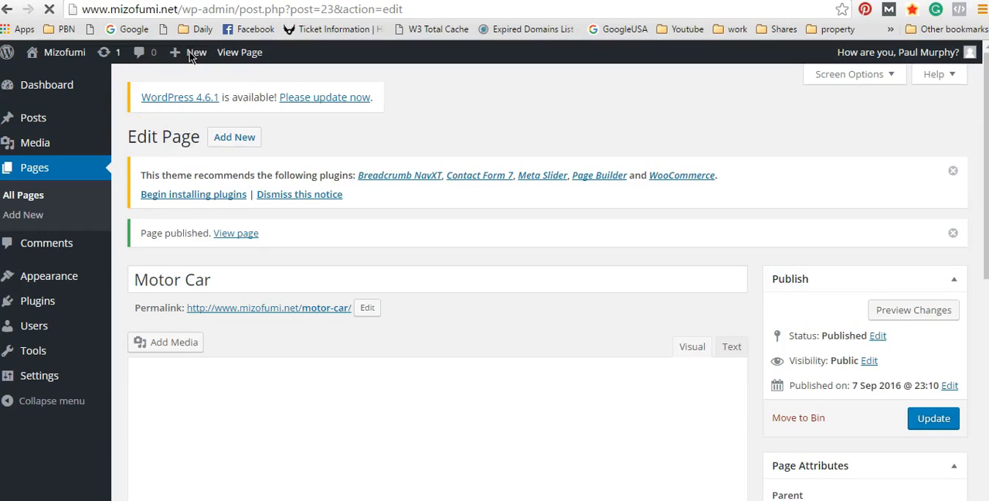
# Step: Add another page titled "Motor Bike" and publish it
pyautogui.moveTo(186, 52)
pyautogui.click(180, 116)
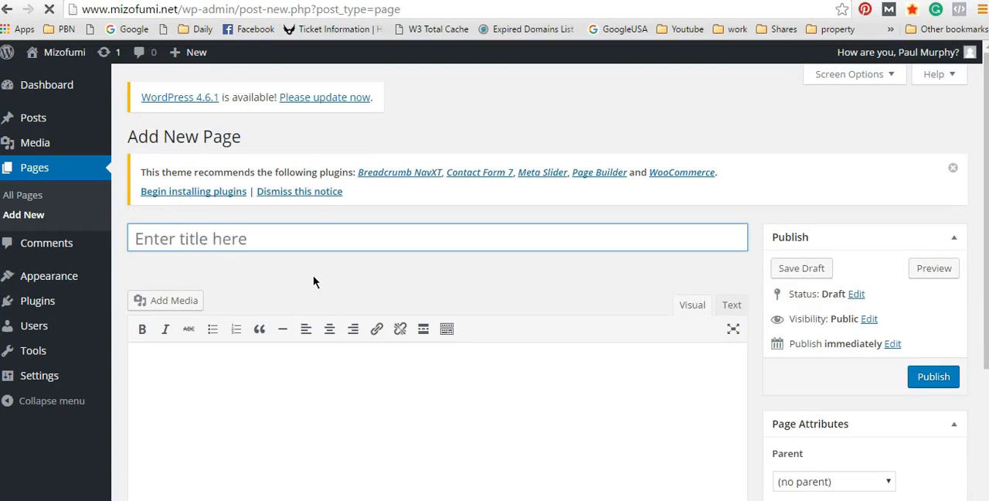
pyautogui.write('Motor Bike')
pyautogui.click(932, 376)
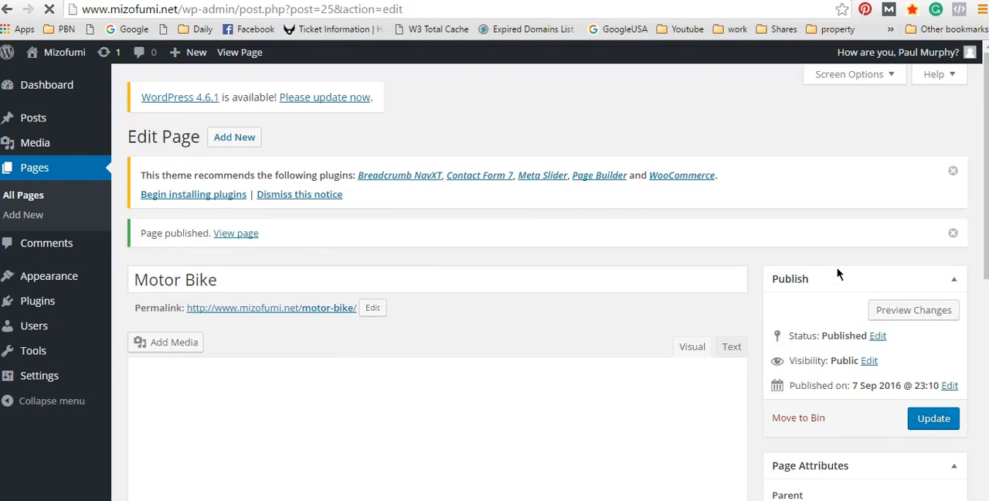
# Step: Add a third page titled "Motor Related" and publish it
pyautogui.scroll(-4, 833, 272)
pyautogui.scroll(4, 371, 222)
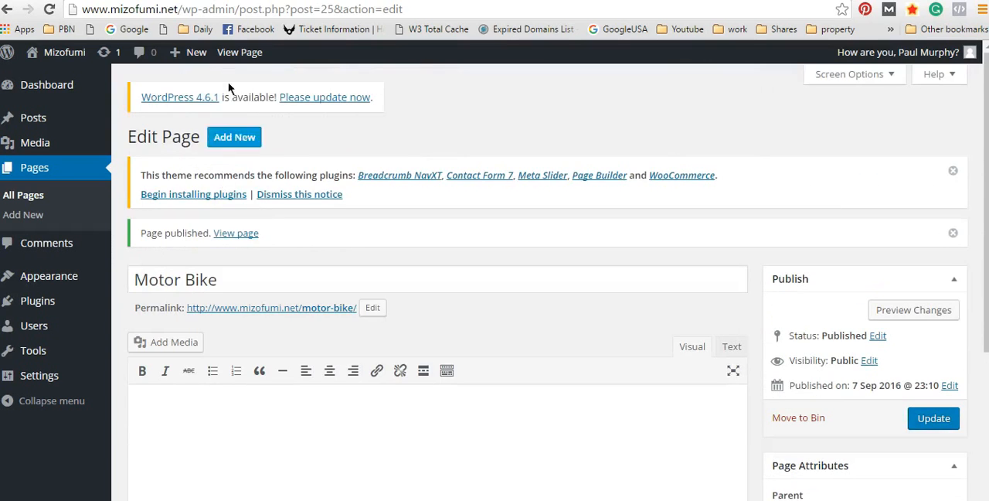
pyautogui.moveTo(196, 53)
pyautogui.click(180, 116)
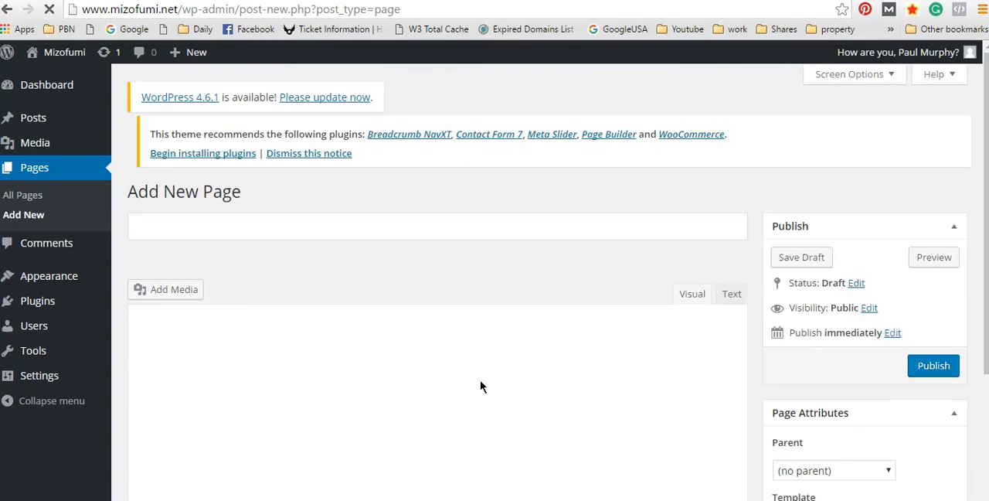
pyautogui.click(196, 227)
pyautogui.write('Motor Related')
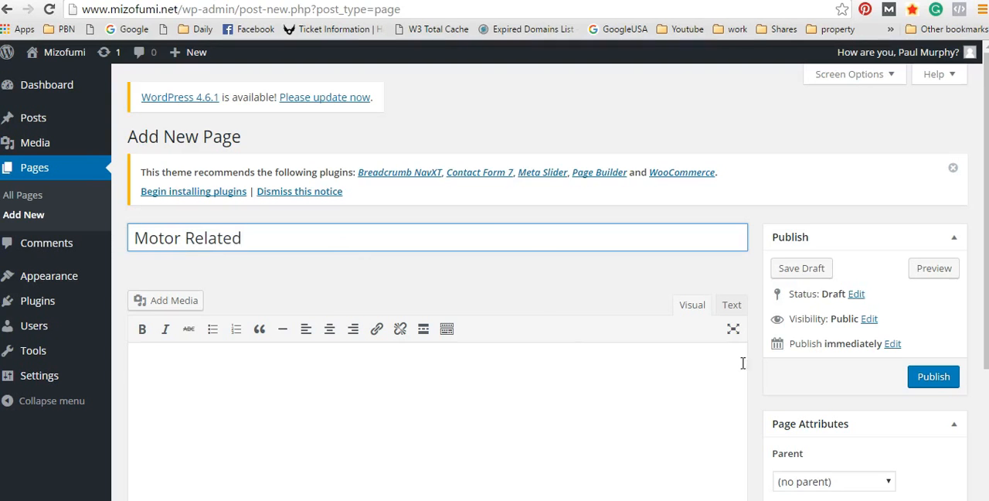
pyautogui.click(934, 376)
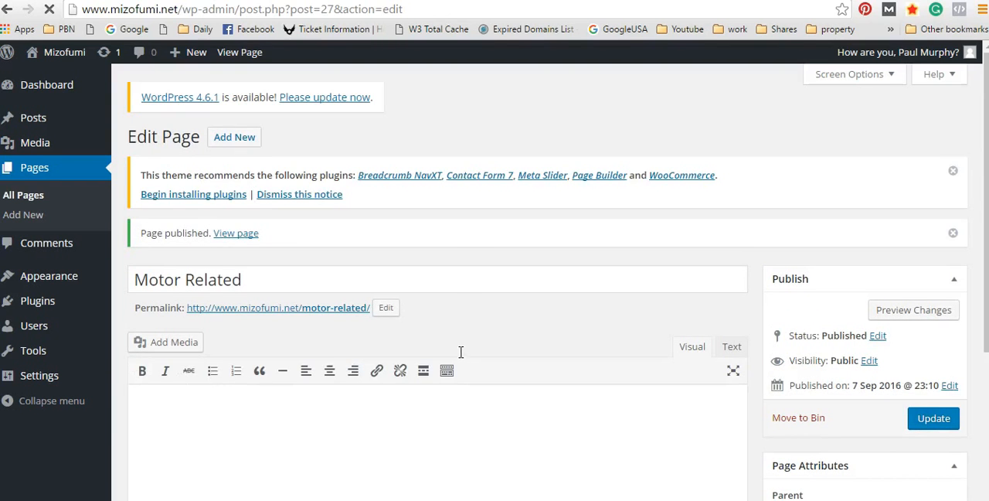
# Step: Open the list of all pages and highlight the Front Page label beside Mizofumi Home Page
pyautogui.scroll(-4, 481, 333)
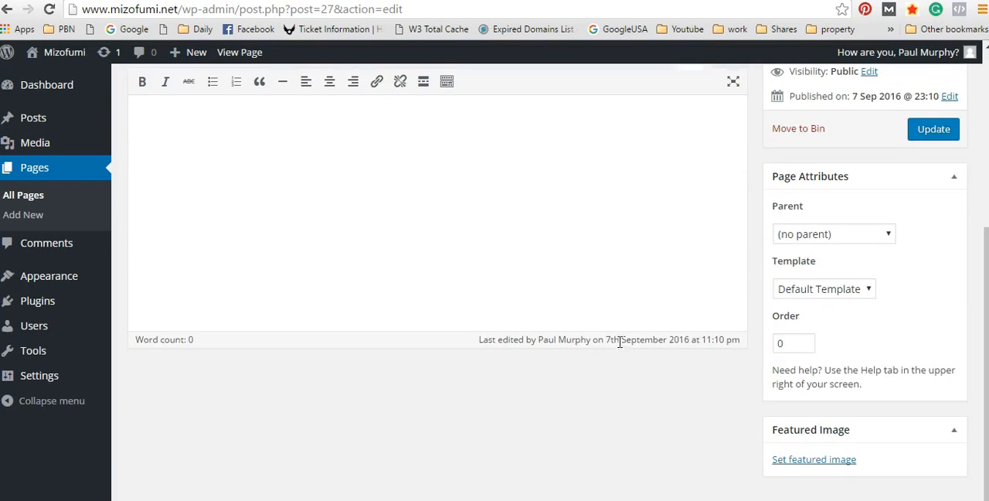
pyautogui.scroll(4, 619, 343)
pyautogui.moveTo(62, 276)
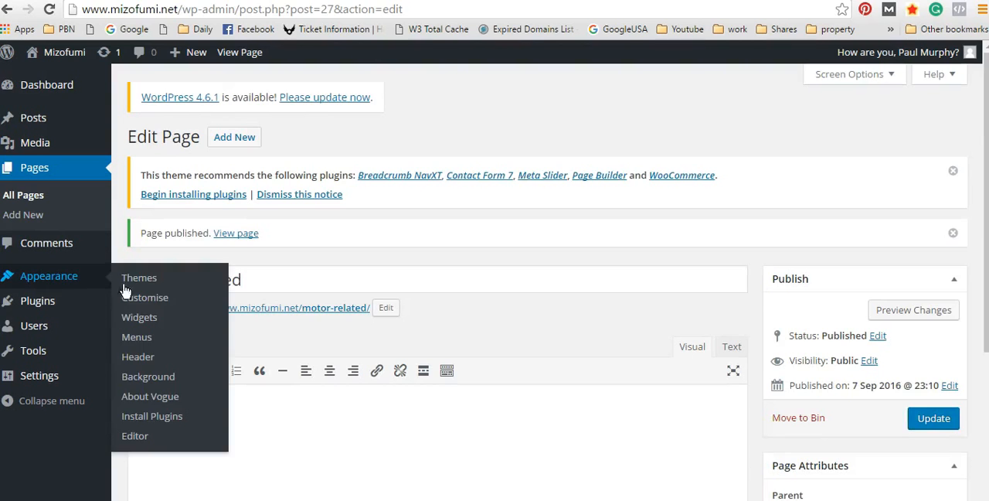
pyautogui.click(35, 193)
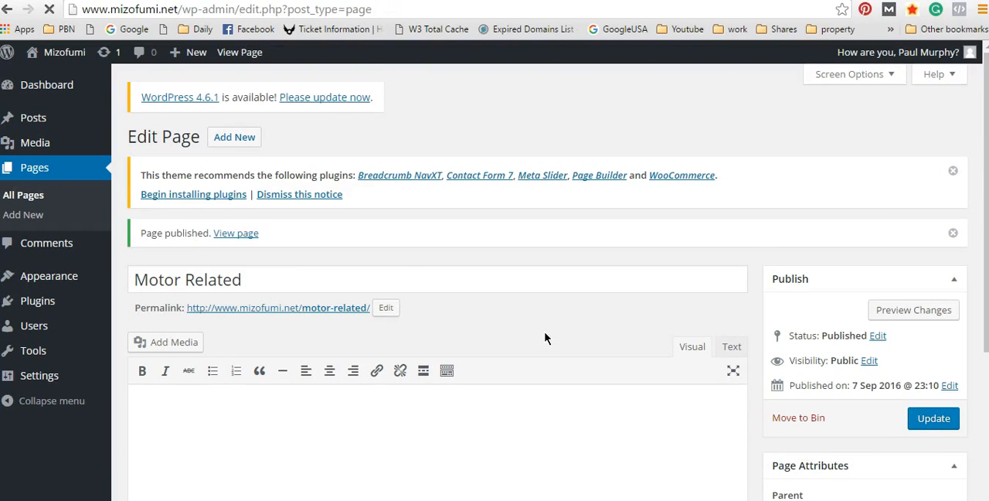
pyautogui.scroll(-1, 325, 397)
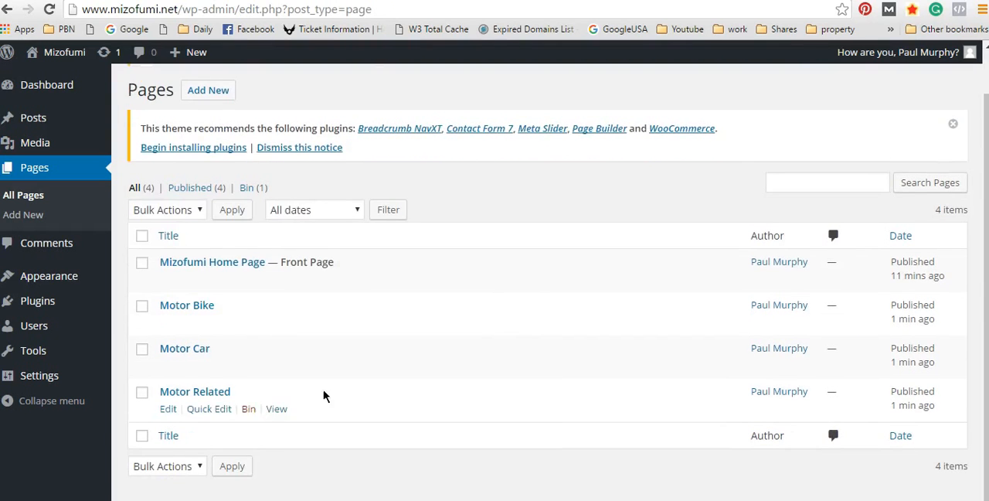
pyautogui.moveTo(340, 266); pyautogui.dragTo(269, 262)
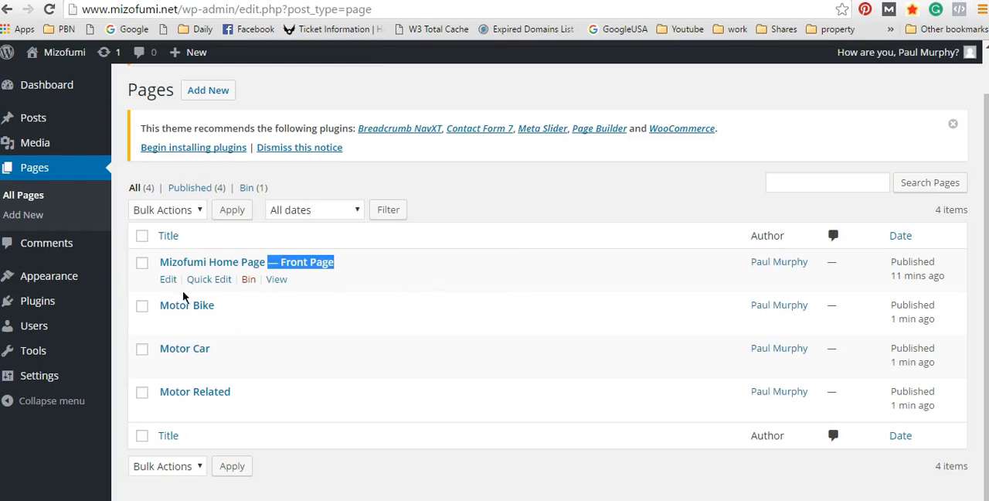
# Step: Create a new navigation menu named "menu 1" in the site's menu settings
pyautogui.moveTo(47, 286)
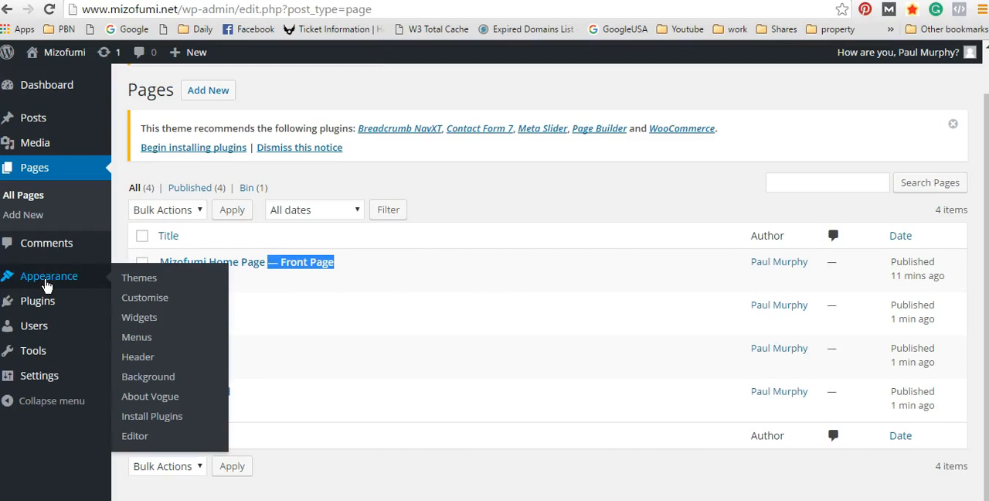
pyautogui.click(143, 338)
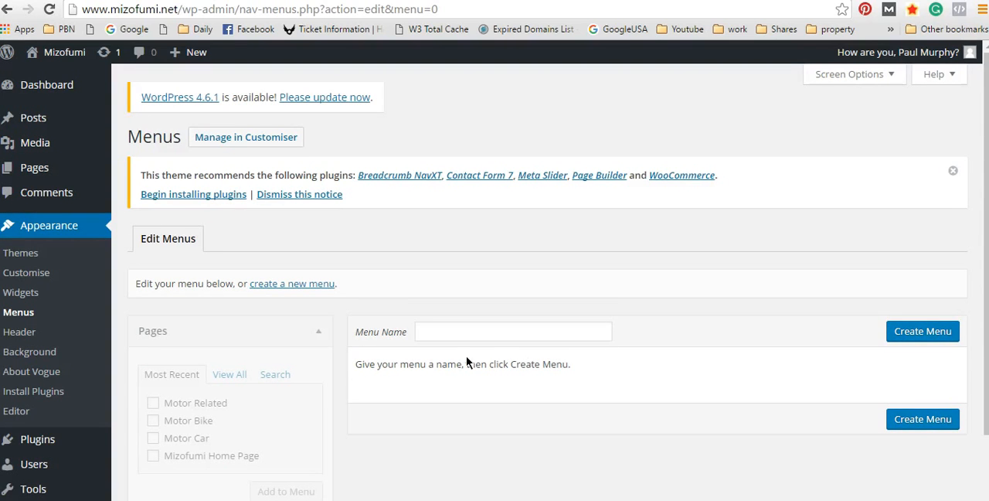
pyautogui.click(424, 331)
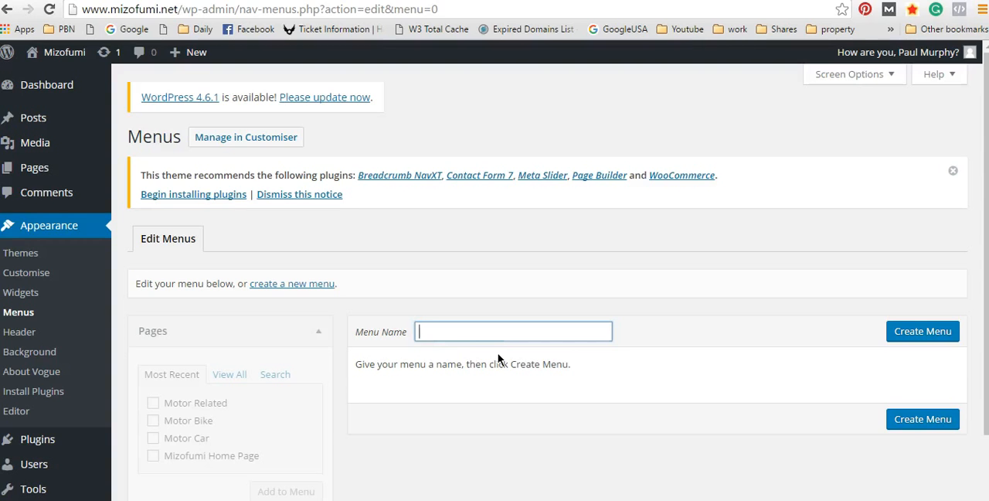
pyautogui.write('menu 1')
pyautogui.click(920, 332)
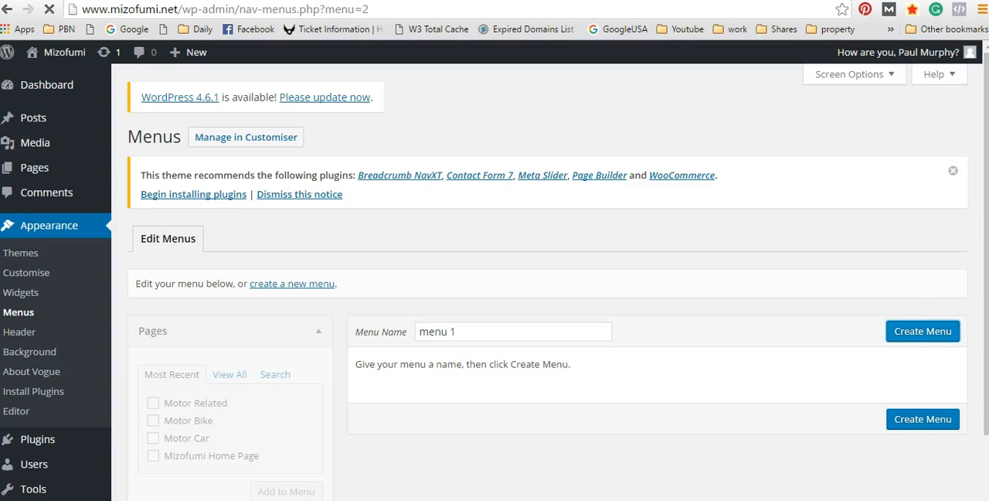
# Step: Select the pages Motor Related, Motor Bike and Motor Car for the menu, leaving Mizofumi Home Page unselected
pyautogui.scroll(-2, 564, 465)
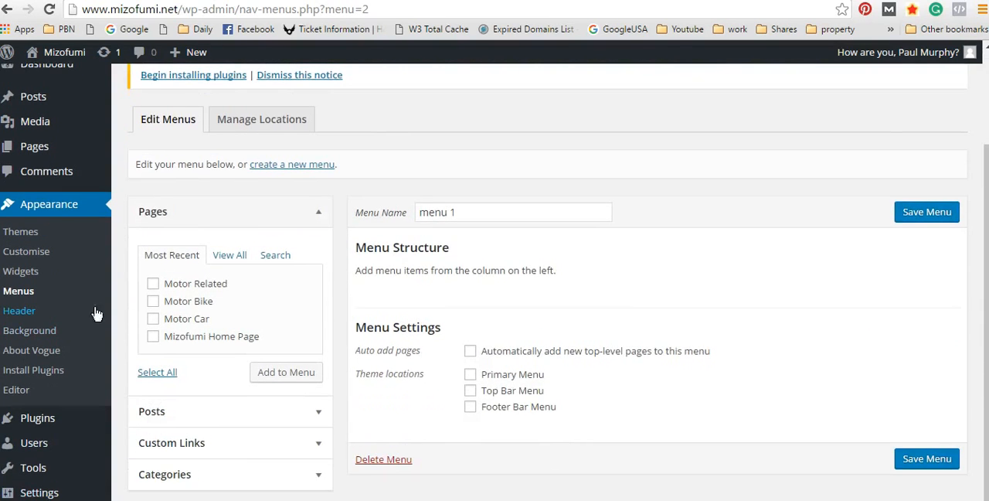
pyautogui.click(153, 284)
pyautogui.click(152, 319)
pyautogui.click(153, 337)
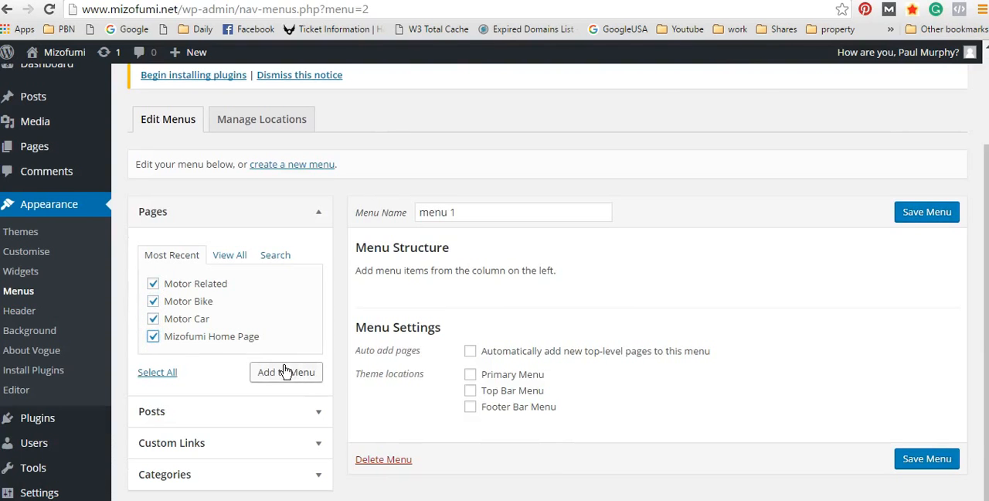
pyautogui.scroll(1, 247, 374)
pyautogui.scroll(-1, 224, 379)
pyautogui.click(152, 338)
# Step: Start a custom link for the menu and paste the site's copied web address into its URL
pyautogui.click(234, 451)
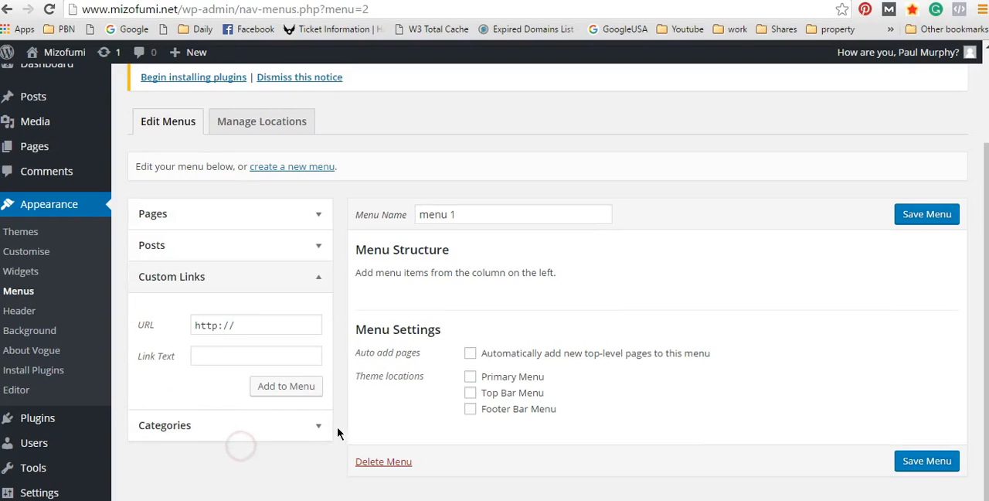
pyautogui.click(260, 320)
pyautogui.moveTo(178, 9); pyautogui.dragTo(110, 11)
pyautogui.rightClick(110, 10)
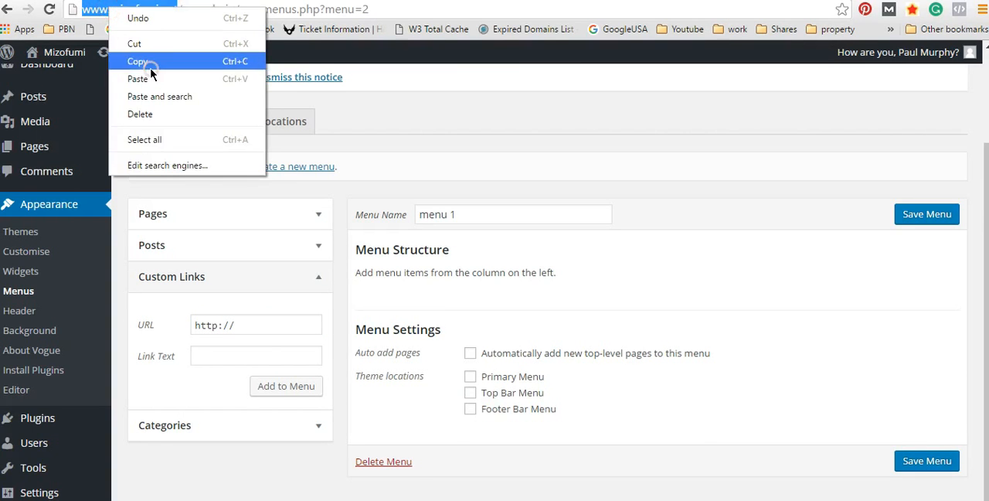
pyautogui.click(216, 65)
pyautogui.rightClick(251, 329)
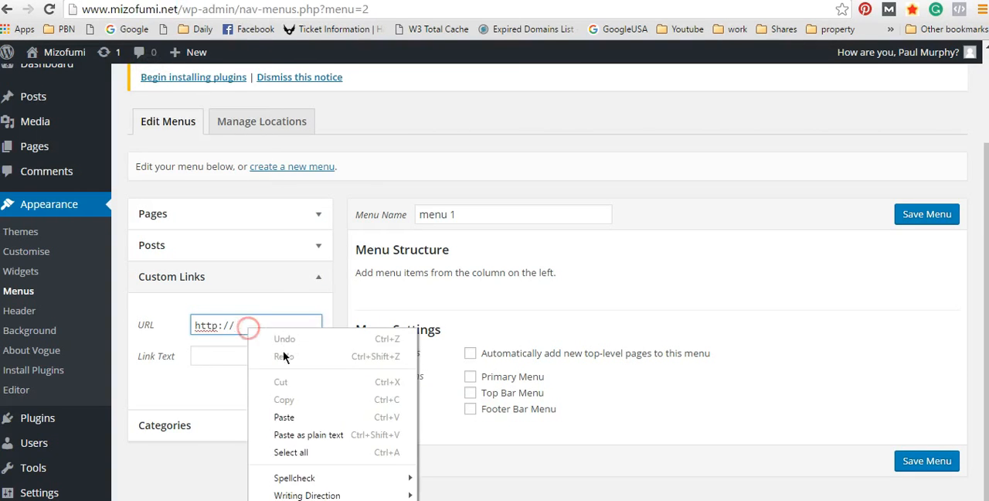
pyautogui.rightClick(293, 412)
pyautogui.click(222, 360)
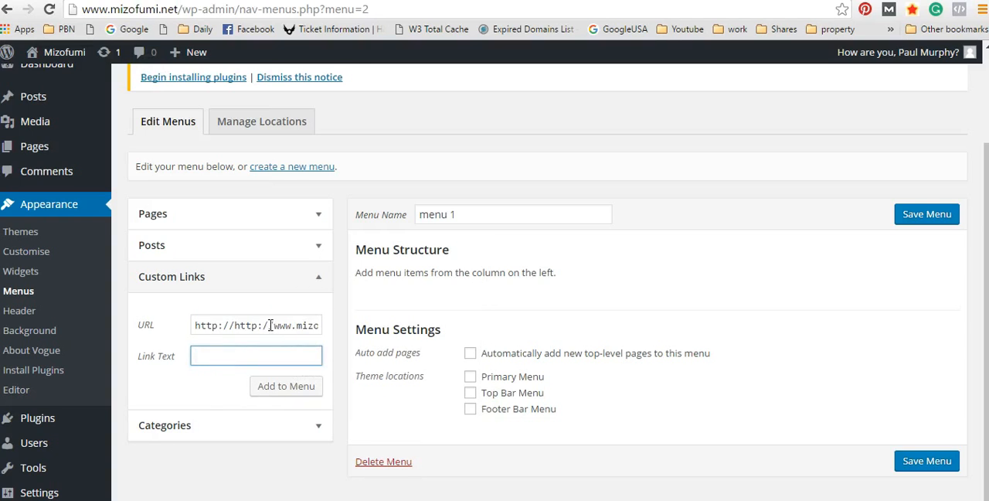
pyautogui.click(238, 321)
pyautogui.moveTo(234, 323); pyautogui.dragTo(132, 319)
pyautogui.press('BackSpace')
pyautogui.press('End')
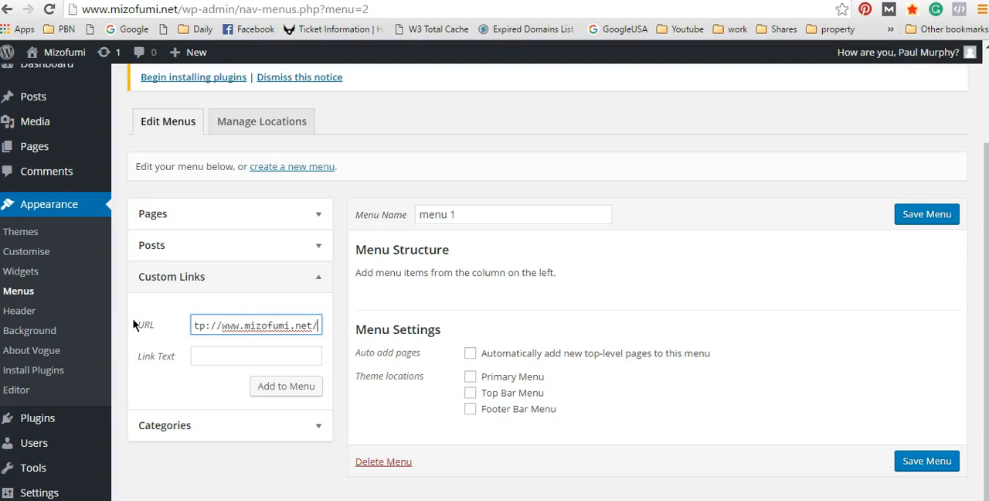
pyautogui.click(244, 357)
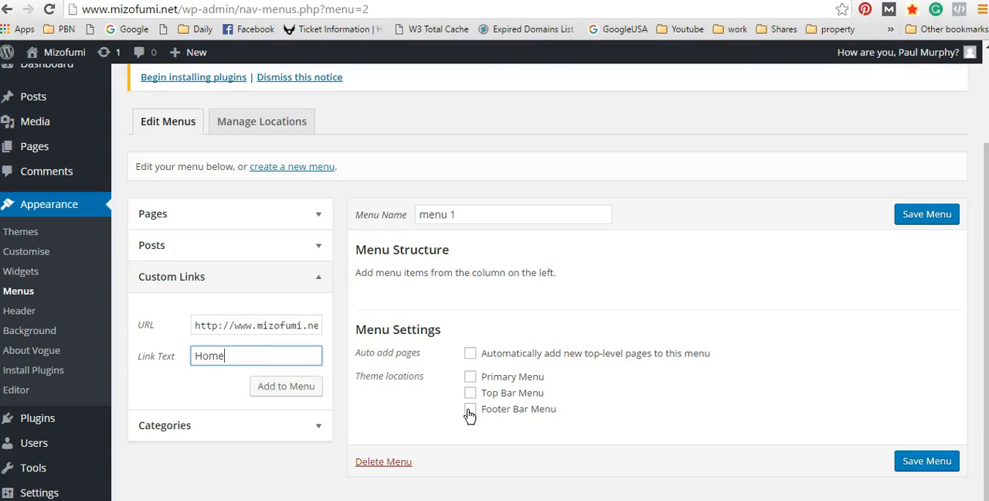
pyautogui.click(283, 386)
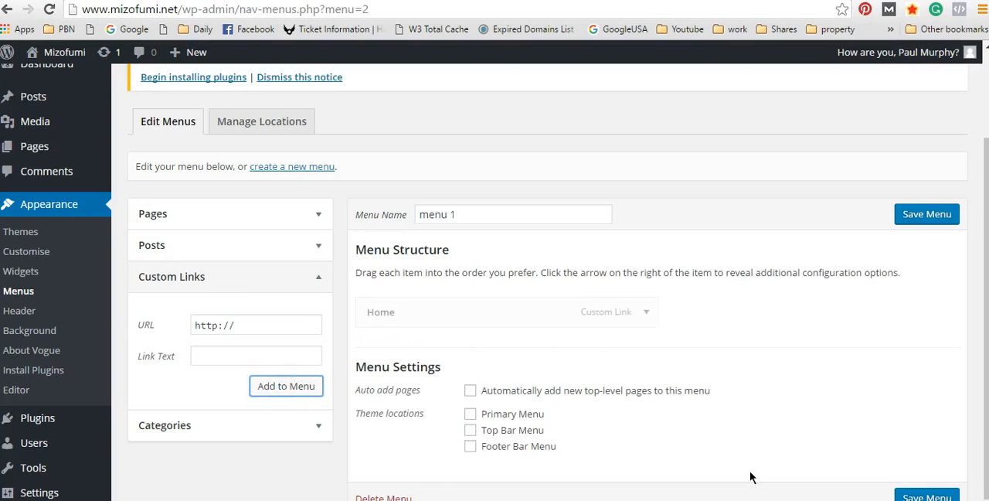
# Step: Add the three selected motor pages to the menu and order them Motor Car, Motor Bike, Motor Related below Home
pyautogui.click(277, 217)
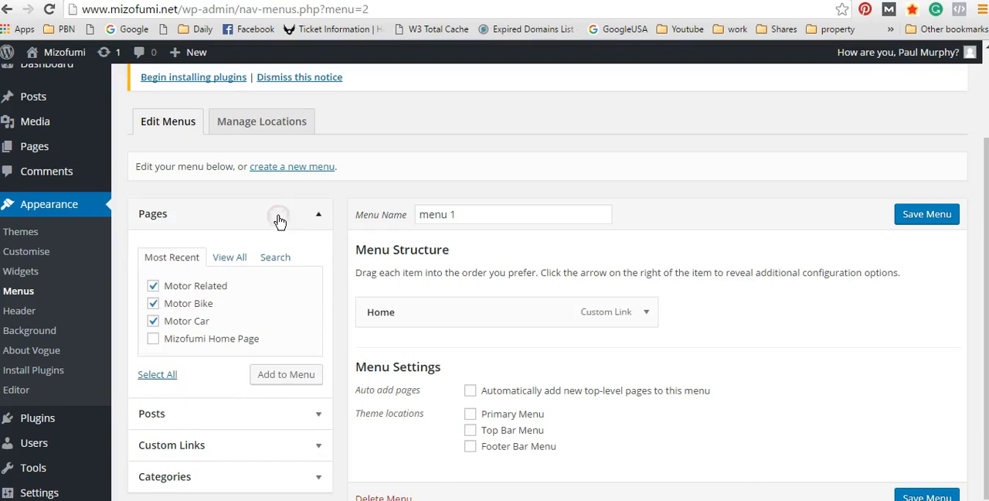
pyautogui.click(296, 381)
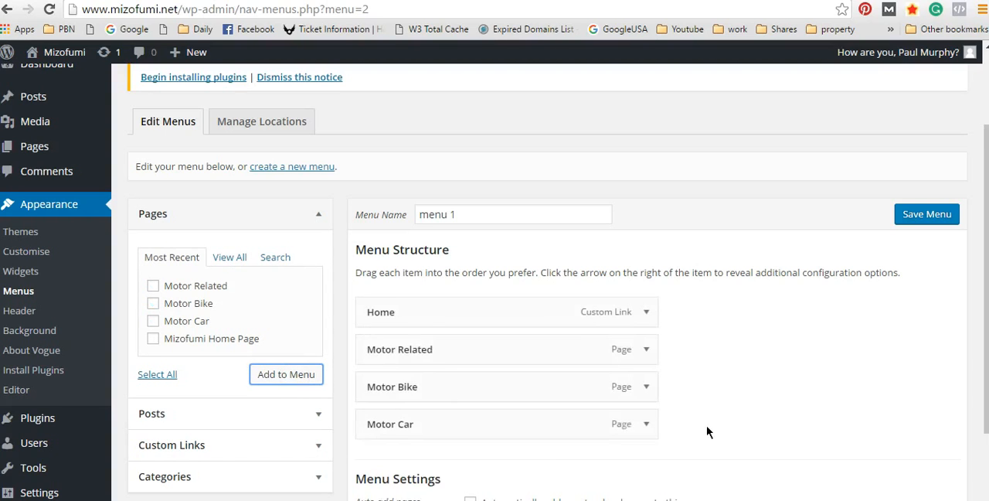
pyautogui.moveTo(417, 338)
pyautogui.mouseDown()
pyautogui.moveTo(418, 287)
pyautogui.moveTo(420, 350)
pyautogui.mouseUp()
pyautogui.moveTo(403, 387); pyautogui.dragTo(407, 350)
pyautogui.moveTo(412, 425); pyautogui.dragTo(406, 349)
pyautogui.moveTo(420, 391); pyautogui.dragTo(419, 390)
# Step: Nest Motor Car, Motor Bike and Motor Related as sub items under Home
pyautogui.moveTo(418, 351); pyautogui.dragTo(439, 349)
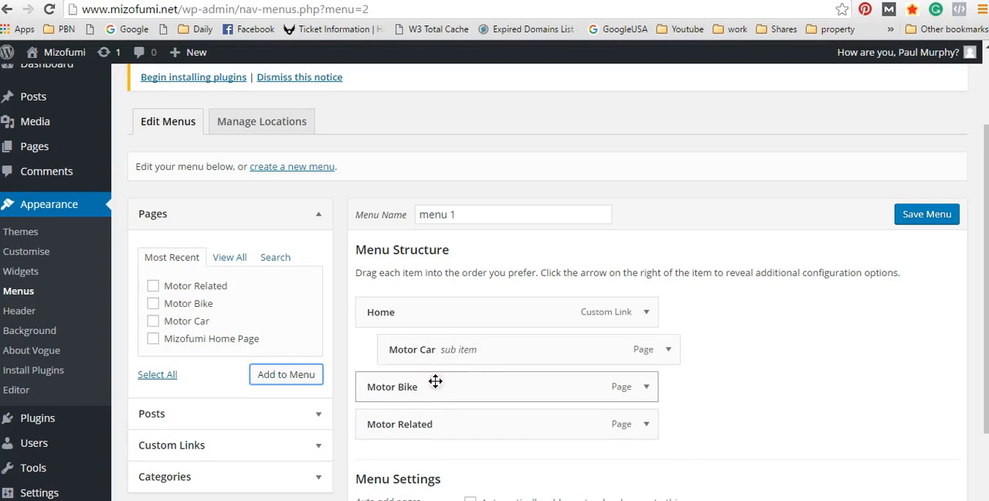
pyautogui.moveTo(437, 381); pyautogui.dragTo(476, 382)
pyautogui.moveTo(453, 424); pyautogui.dragTo(499, 426)
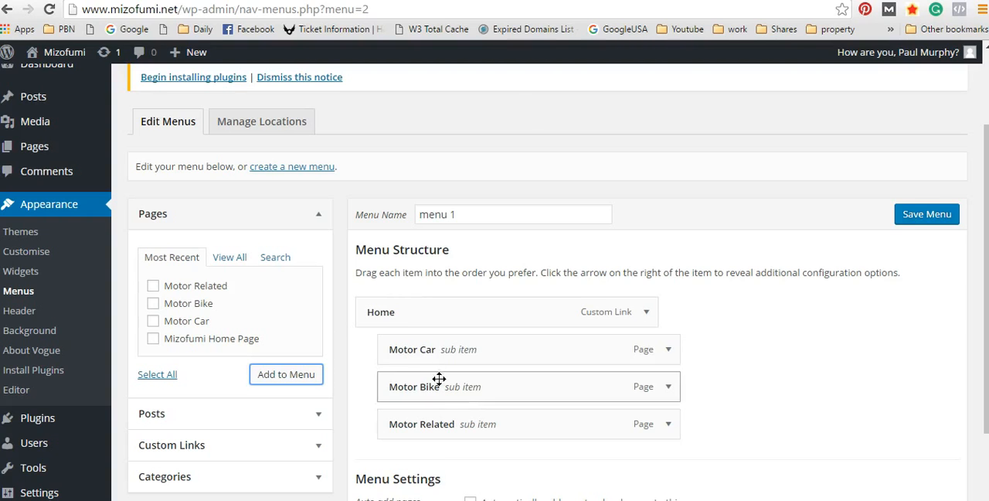
# Step: Rearrange the menu so only Motor Related is a sub item of Home, followed by top-level Motor Car and Motor Bike
pyautogui.moveTo(381, 342); pyautogui.dragTo(295, 345)
pyautogui.moveTo(444, 361); pyautogui.dragTo(380, 349)
pyautogui.moveTo(523, 364); pyautogui.dragTo(433, 422)
pyautogui.moveTo(421, 388); pyautogui.dragTo(360, 383)
pyautogui.moveTo(393, 350); pyautogui.dragTo(386, 352)
pyautogui.moveTo(420, 384); pyautogui.dragTo(471, 361)
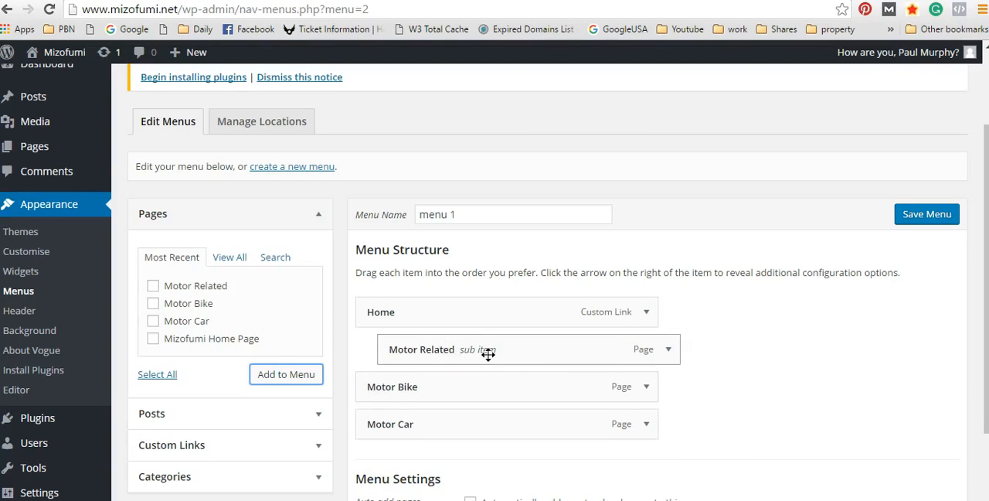
pyautogui.moveTo(494, 423); pyautogui.dragTo(491, 382)
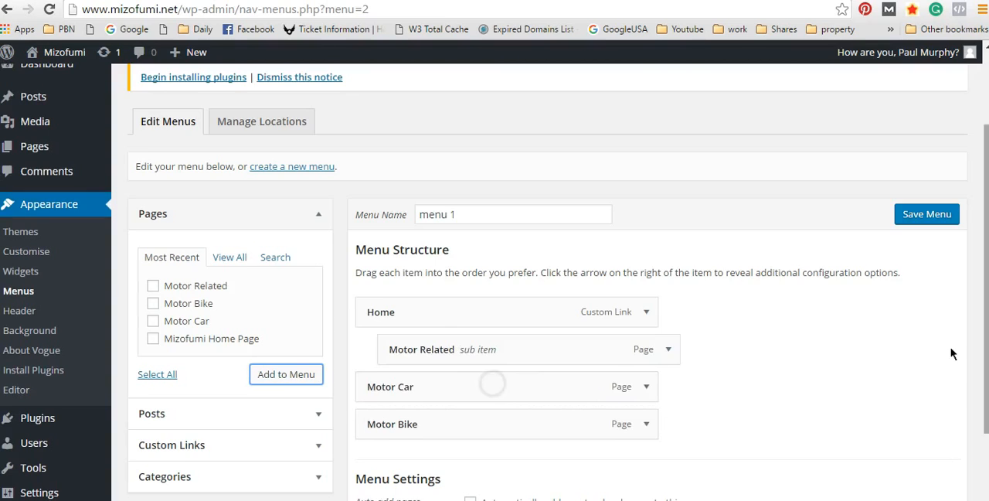
# Step: Assign the menu to the Primary Menu, Top Bar Menu and Footer Bar Menu theme locations
pyautogui.scroll(-2, 777, 317)
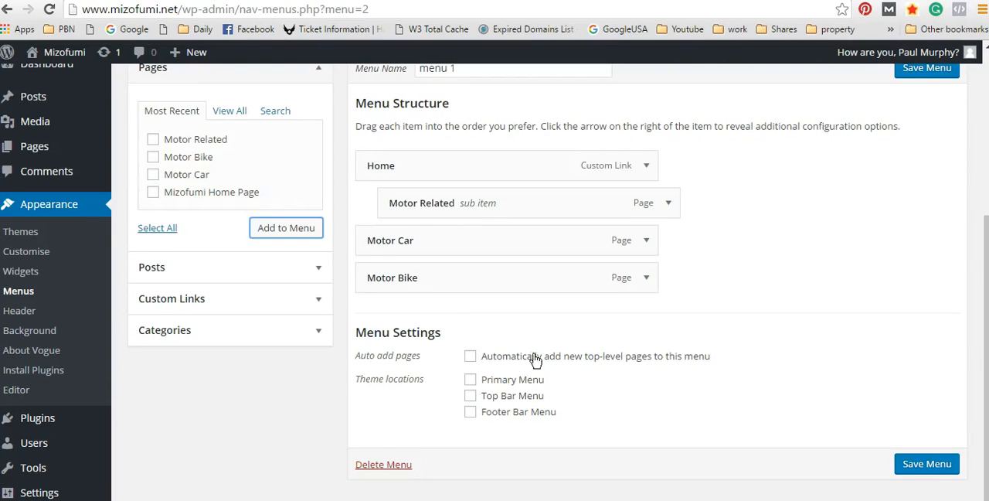
pyautogui.scroll(3, 467, 197)
pyautogui.scroll(-2, 534, 313)
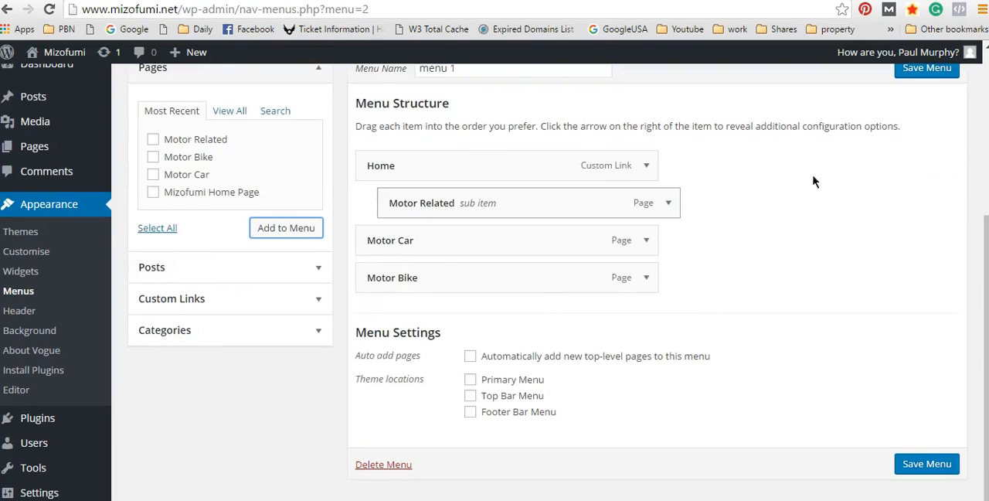
pyautogui.scroll(1, 555, 282)
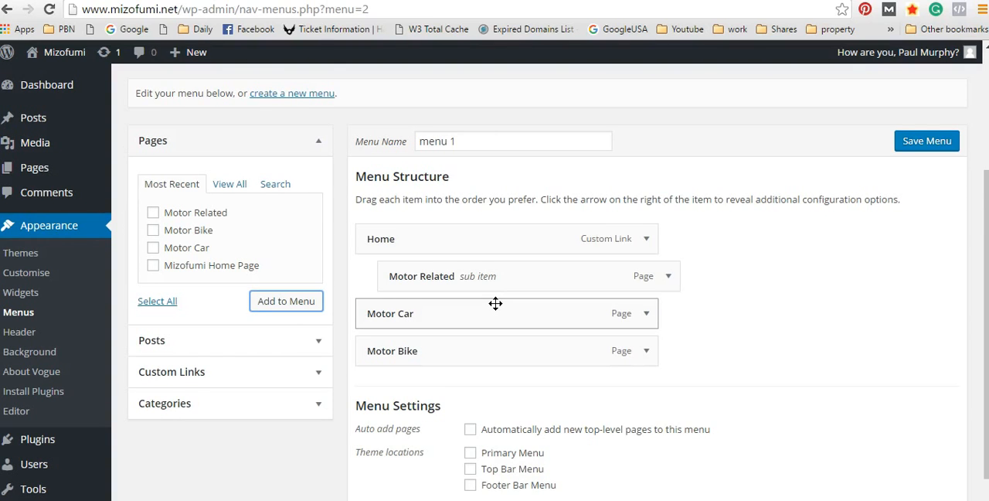
pyautogui.scroll(-1, 541, 297)
pyautogui.click(471, 376)
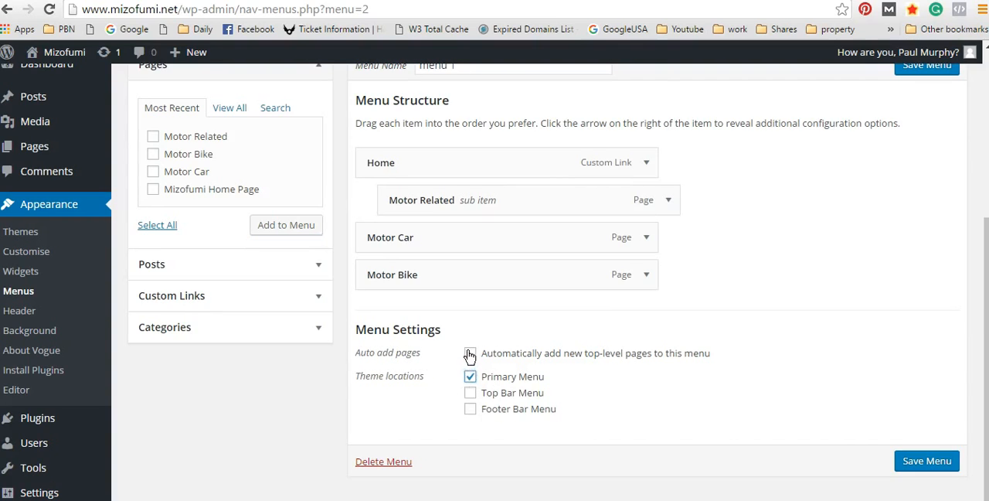
pyautogui.click(470, 393)
pyautogui.click(470, 408)
pyautogui.scroll(2, 554, 375)
pyautogui.scroll(-2, 554, 375)
# Step: Toggle the automatic adding of new top-level pages for the menu and save the menu
pyautogui.click(471, 354)
pyautogui.click(468, 353)
pyautogui.click(470, 356)
pyautogui.scroll(2, 729, 465)
pyautogui.scroll(-2, 779, 439)
pyautogui.click(932, 462)
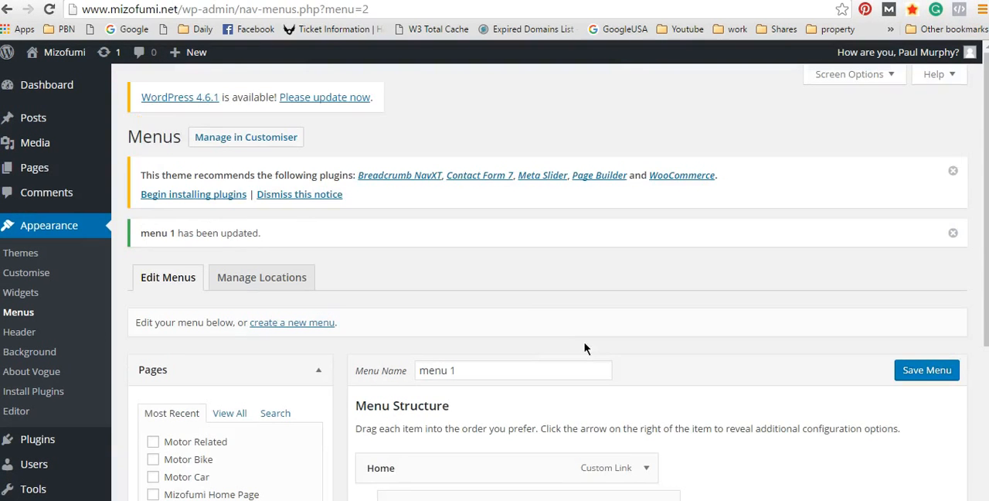
# Step: Visit the site and check the main navigation, the Home submenu, the top bar menu, the sidebar and the footer
pyautogui.moveTo(56, 53)
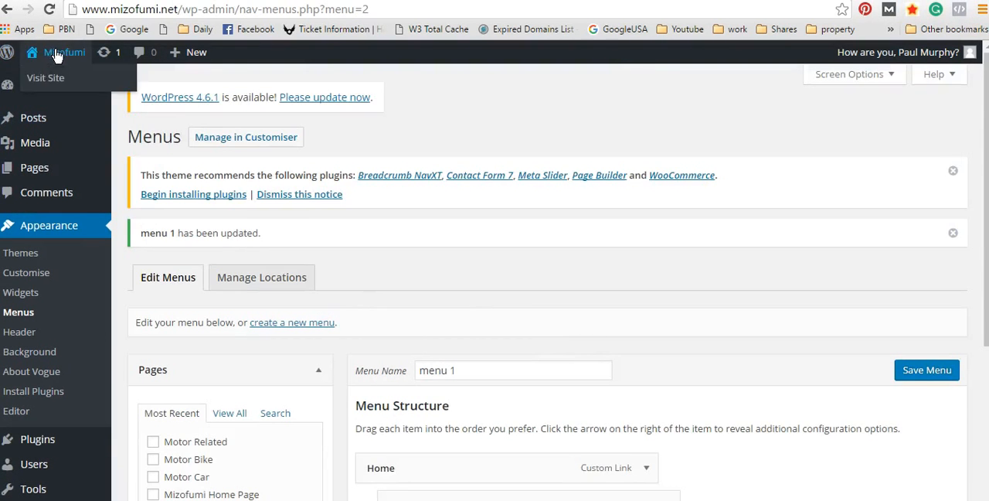
pyautogui.click(44, 78)
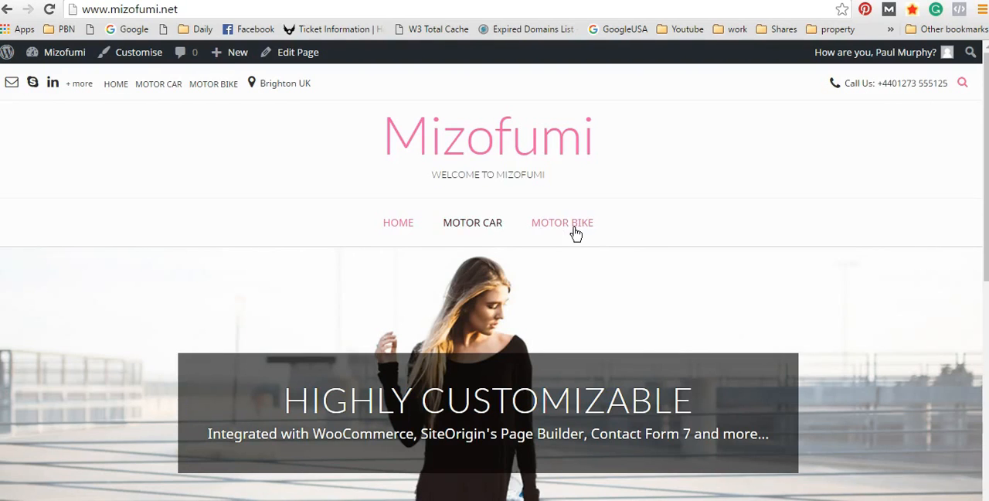
pyautogui.moveTo(426, 230)
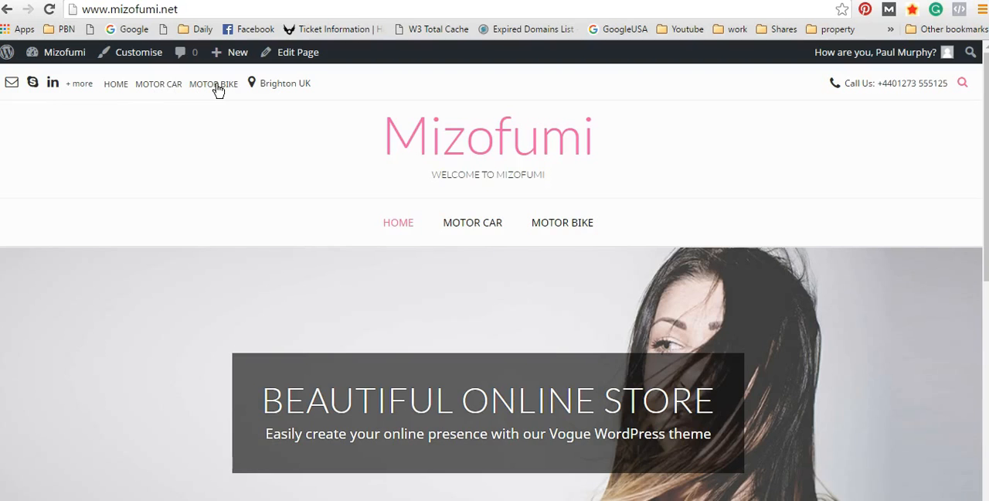
pyautogui.click(118, 83)
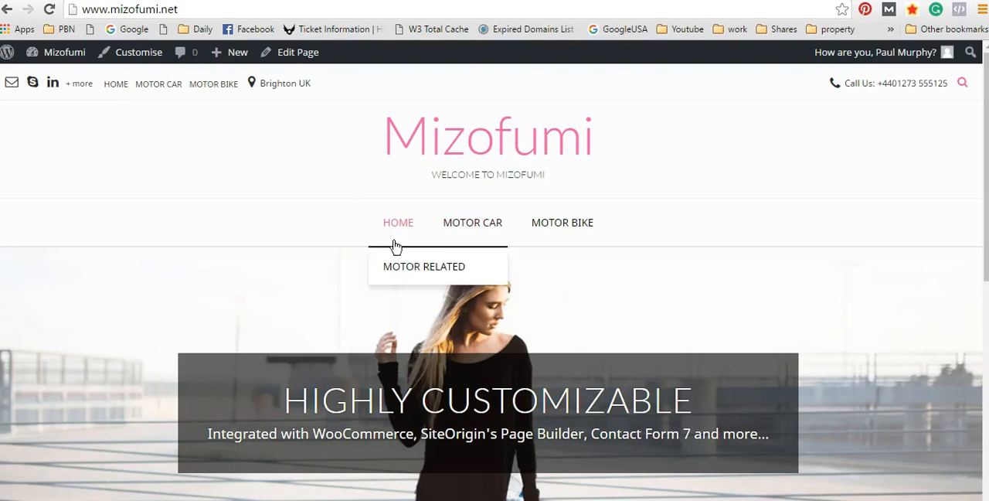
pyautogui.scroll(-7, 897, 201)
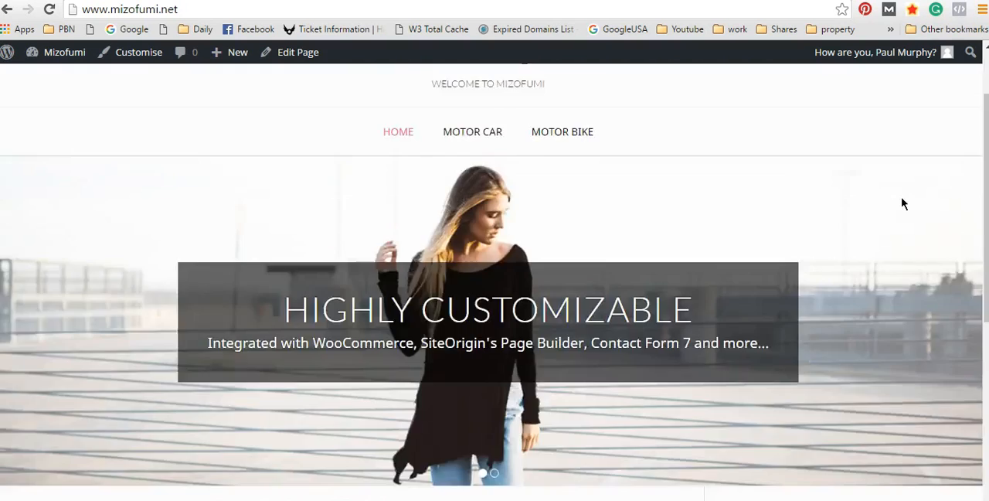
pyautogui.scroll(3, 905, 255)
pyautogui.scroll(-3, 912, 305)
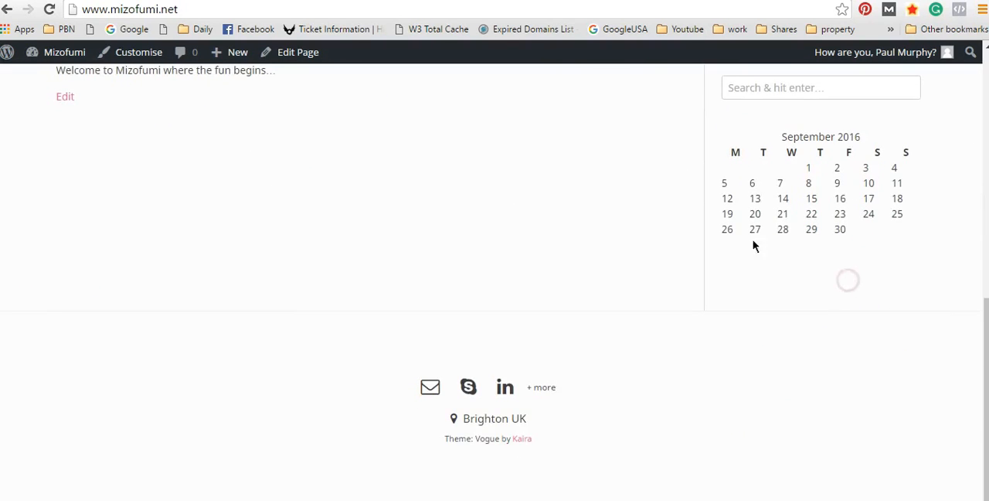
pyautogui.scroll(2, 754, 246)
# Step: Set the sidebar's Custom Menu widget to menu 1 with the title "Navigation" and save it
pyautogui.moveTo(48, 71)
pyautogui.click(77, 99)
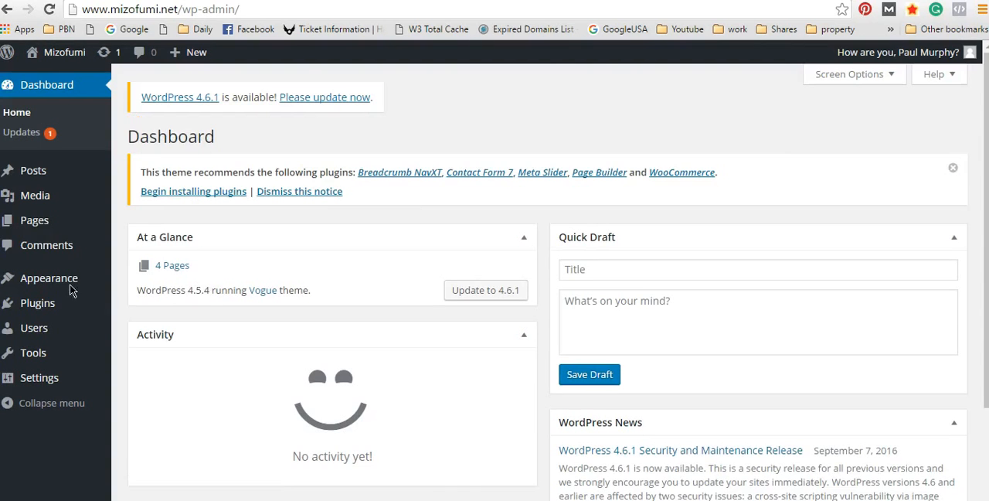
pyautogui.moveTo(68, 280)
pyautogui.click(155, 321)
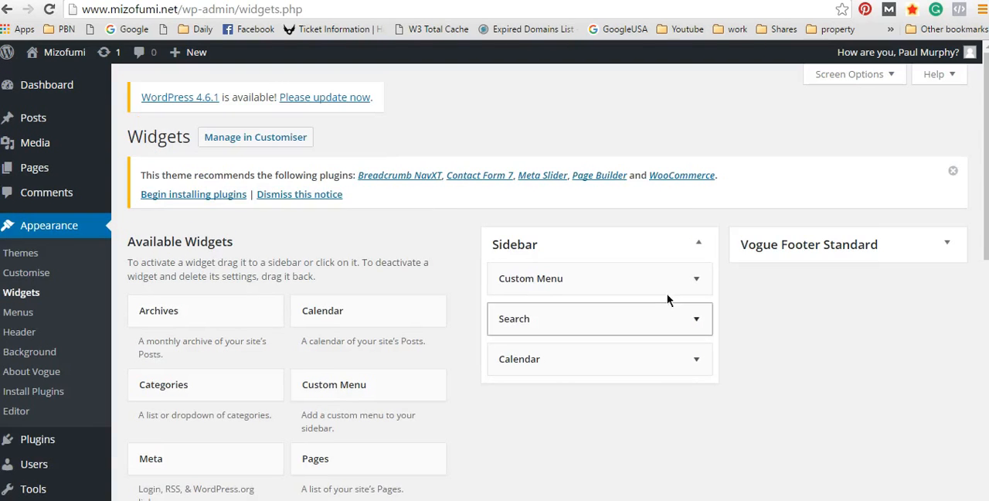
pyautogui.click(681, 284)
pyautogui.click(627, 362)
pyautogui.click(606, 393)
pyautogui.click(543, 333)
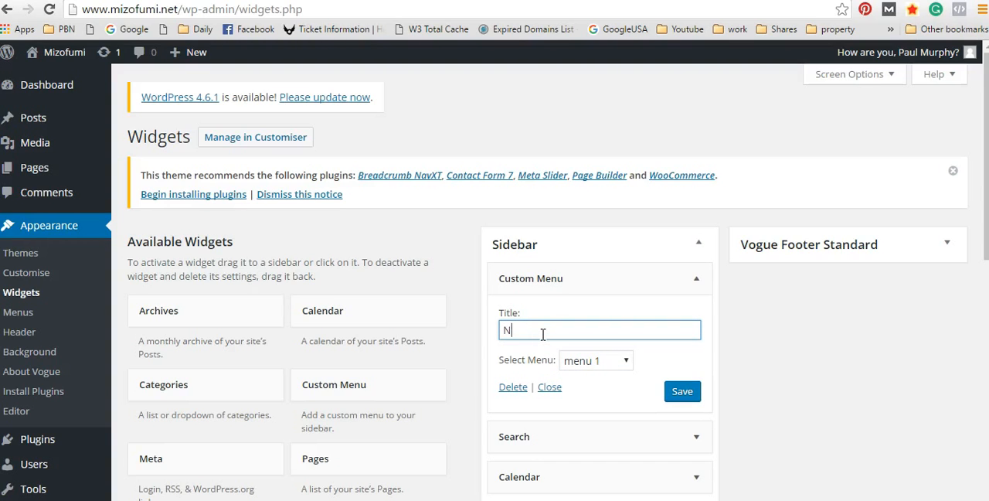
pyautogui.write('Navigation')
pyautogui.click(688, 396)
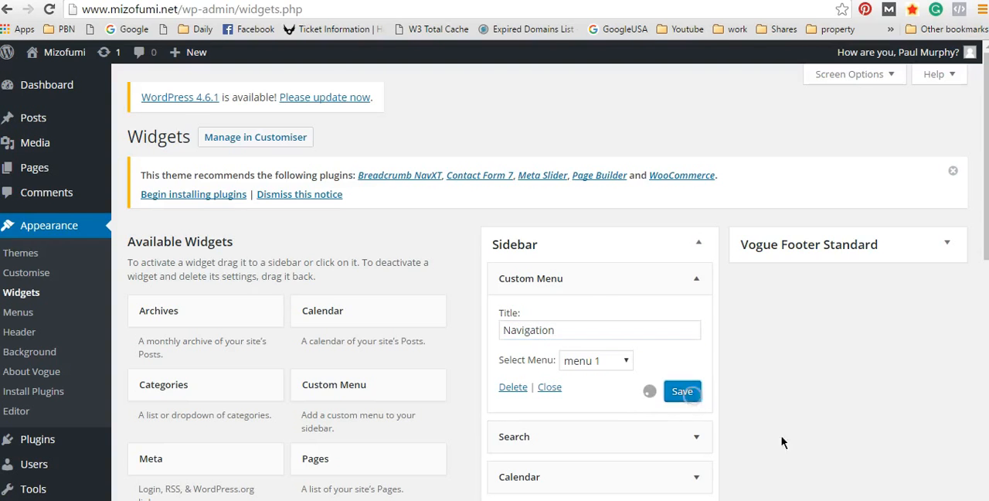
# Step: Visit the site again and check the Navigation menu in the home page's sidebar
pyautogui.moveTo(50, 56)
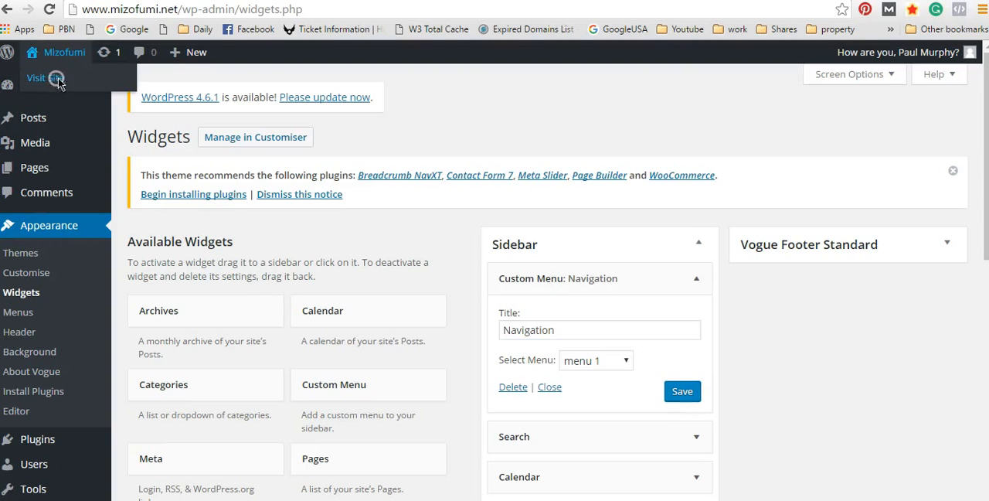
pyautogui.click(55, 75)
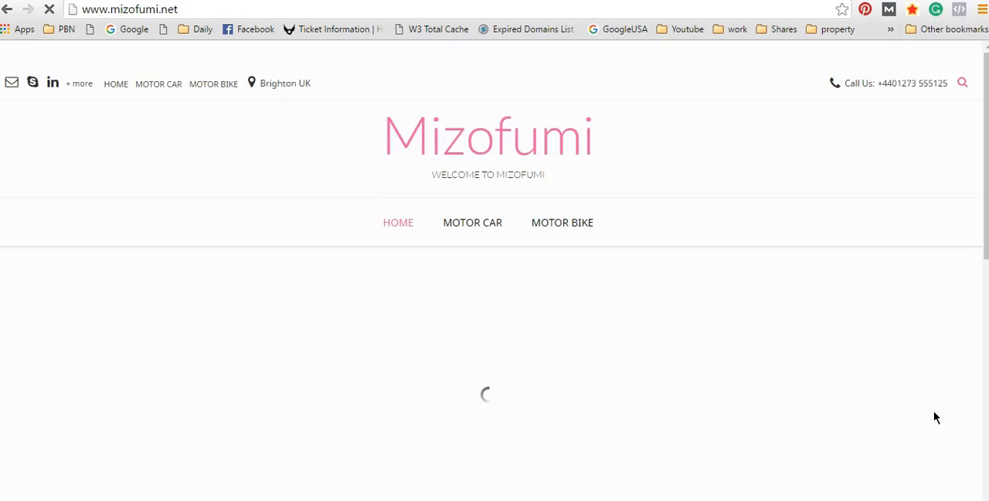
pyautogui.scroll(-2, 876, 411)
pyautogui.scroll(-10, 875, 410)
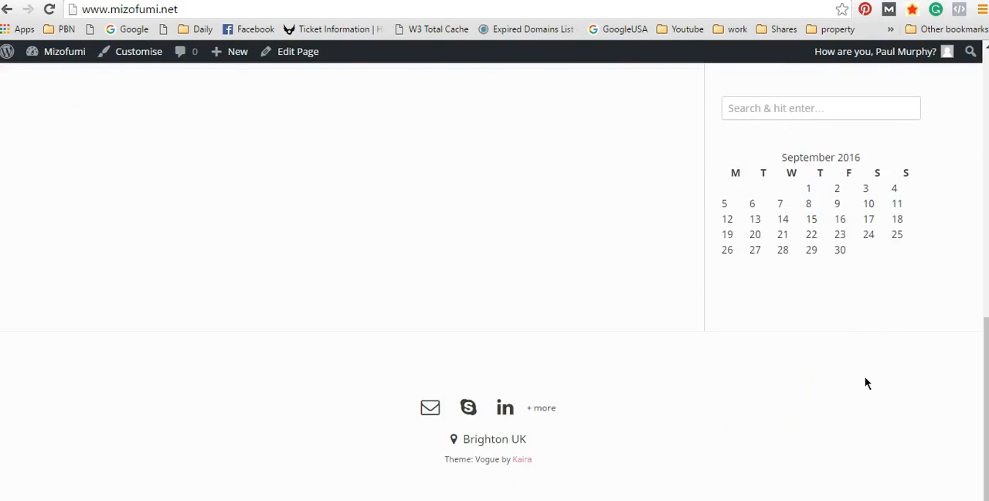
pyautogui.scroll(2, 866, 383)
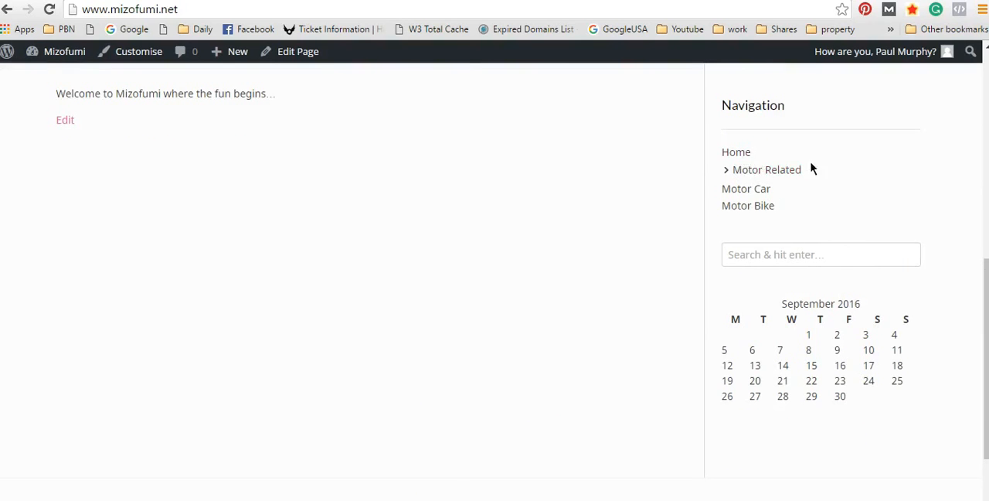
pyautogui.scroll(1, 811, 166)
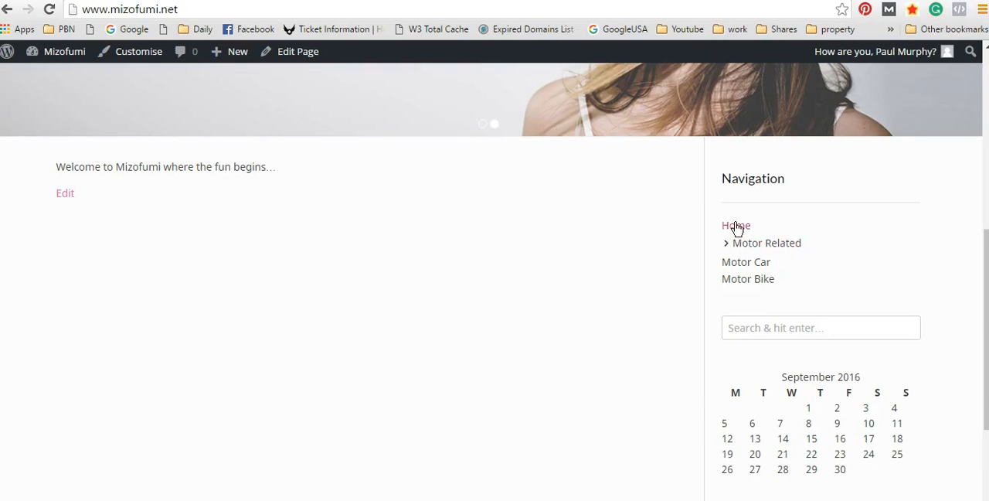
# Step: Review the home page from the header and slider down to the sidebar's Navigation menu, search box and calendar
pyautogui.scroll(-1, 796, 323)
pyautogui.scroll(-2, 812, 333)
pyautogui.scroll(4, 819, 351)
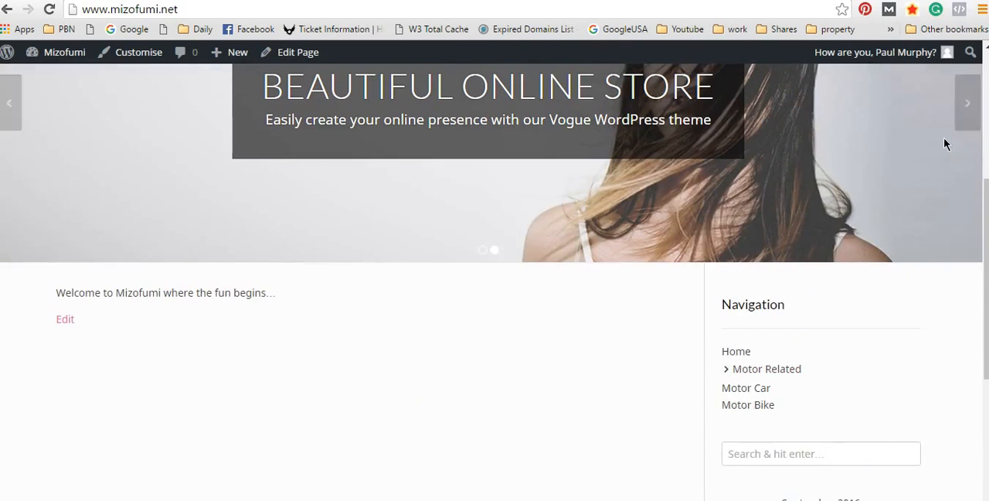
pyautogui.scroll(4, 836, 337)
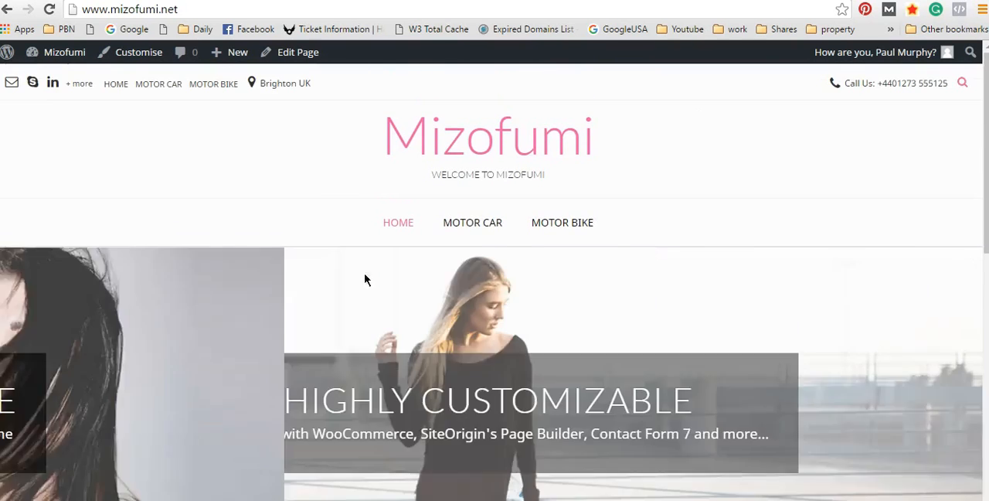
pyautogui.scroll(-5, 841, 365)
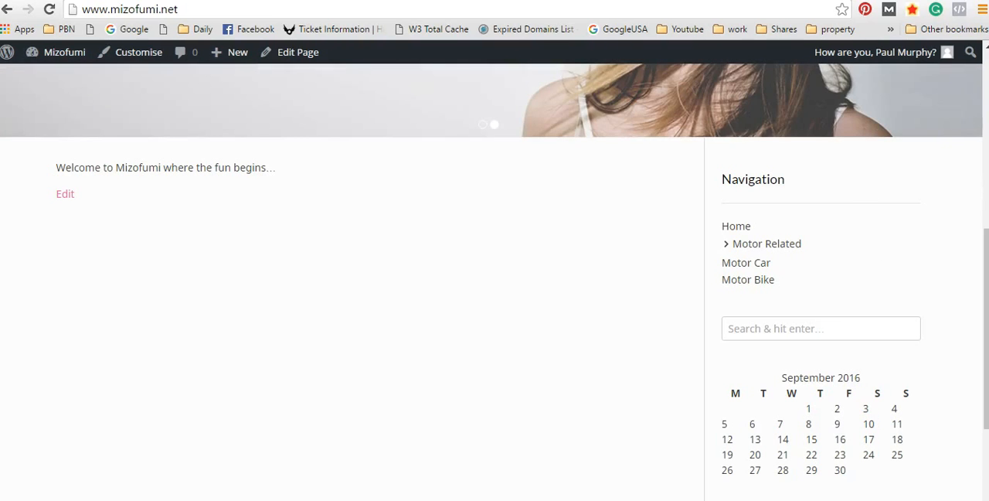
pyautogui.scroll(-3, 840, 231)
pyautogui.scroll(10, 842, 236)
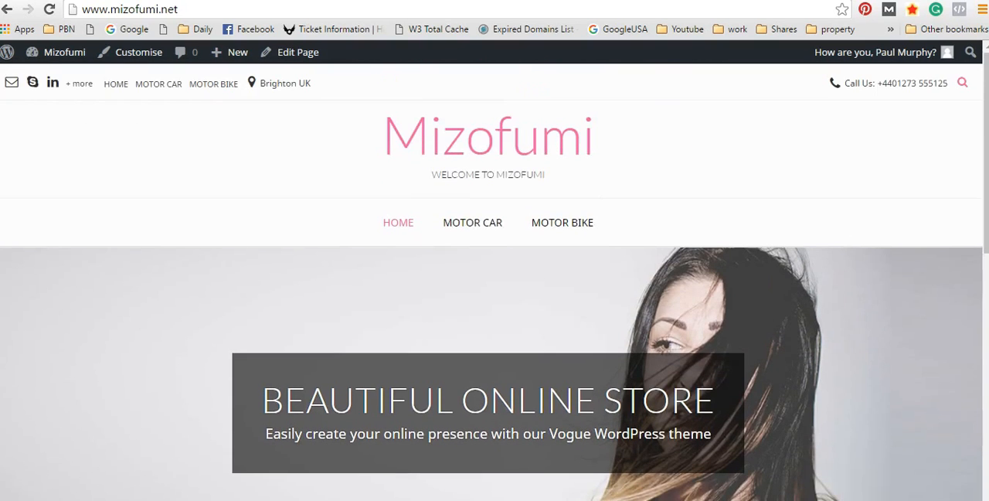
# Step: Return to the admin dashboard and look over its panels
pyautogui.moveTo(59, 51)
pyautogui.click(44, 71)
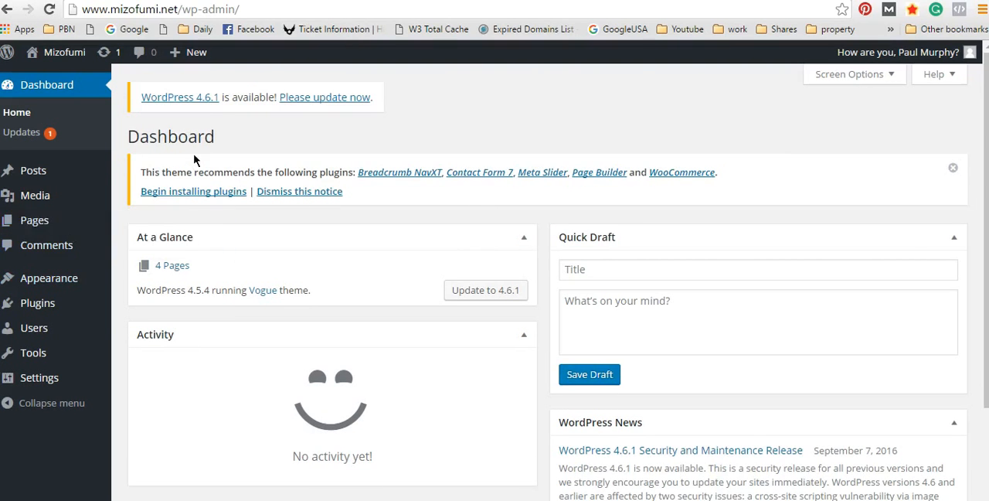
pyautogui.scroll(-2, 31, 286)
pyautogui.moveTo(31, 305)
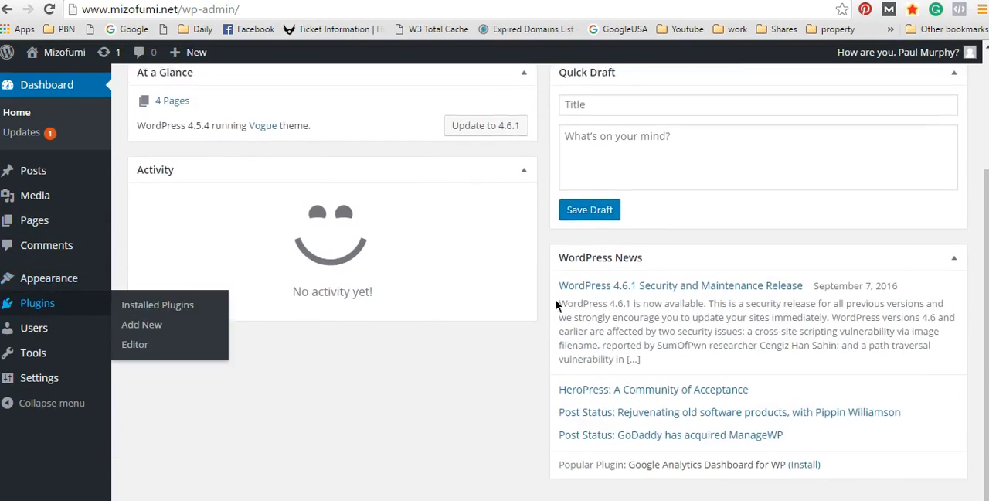
pyautogui.scroll(2, 482, 303)
pyautogui.moveTo(93, 194)
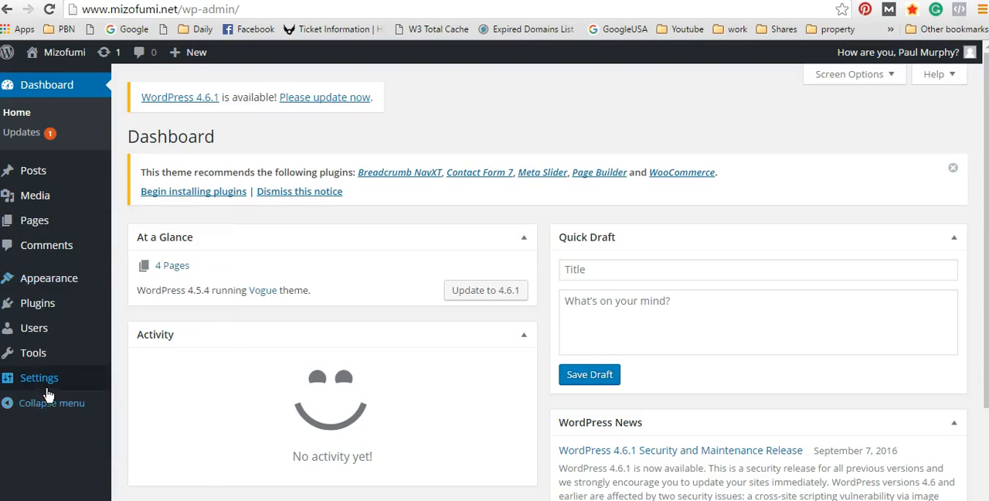
# Step: Open the Reading settings and look over the front page and blog display options
pyautogui.moveTo(47, 392)
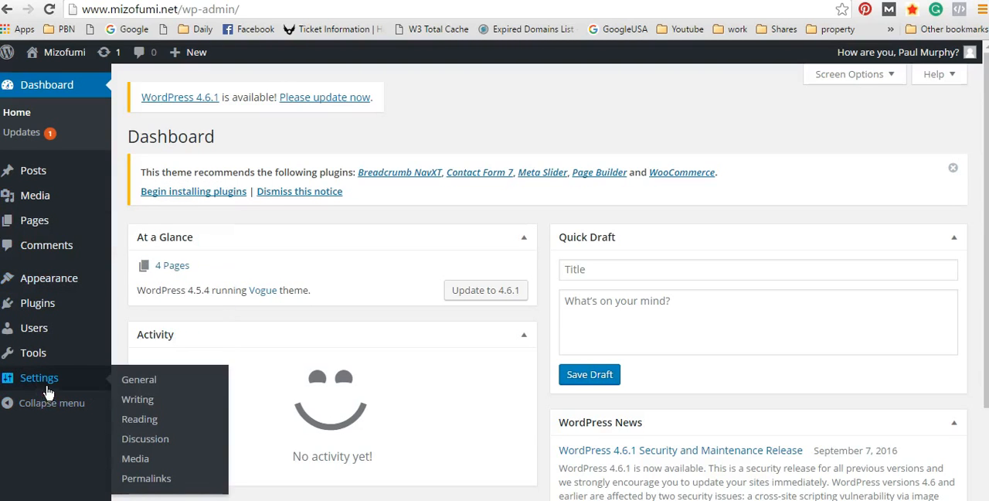
pyautogui.click(149, 419)
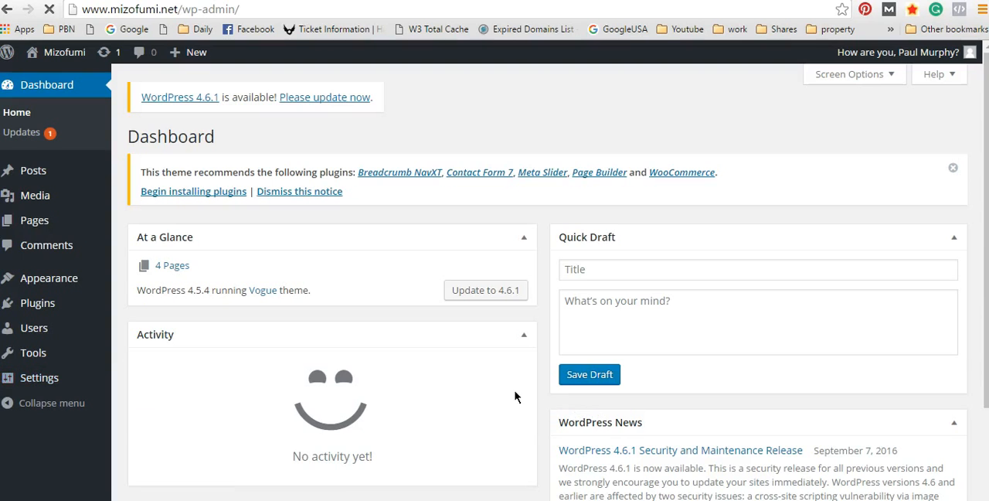
pyautogui.scroll(-3, 521, 368)
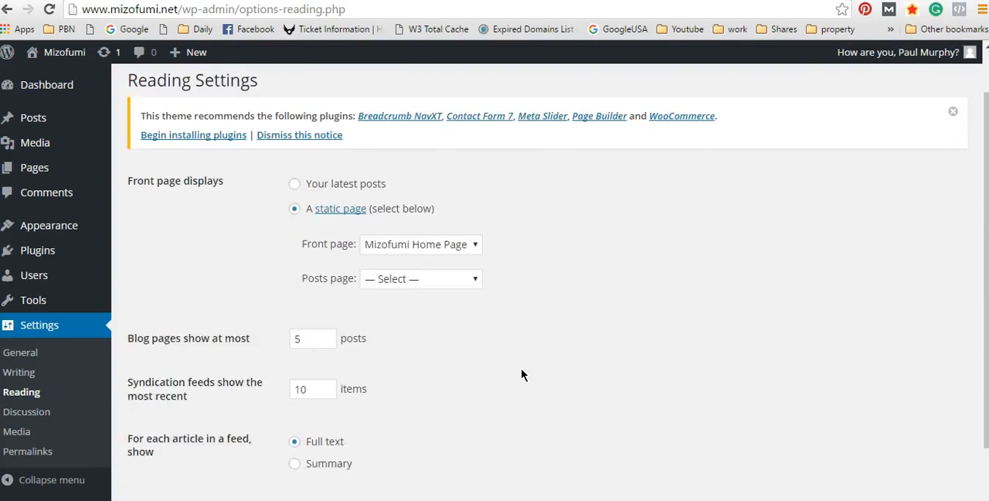
pyautogui.scroll(3, 522, 359)
# Step: Open the Writing settings and read the explanation of the Update Services section
pyautogui.click(23, 373)
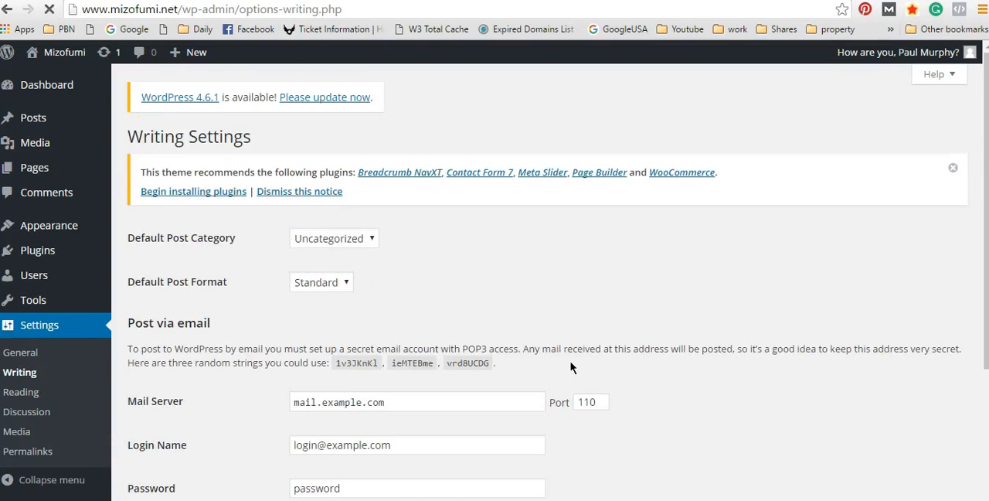
pyautogui.scroll(-3, 572, 360)
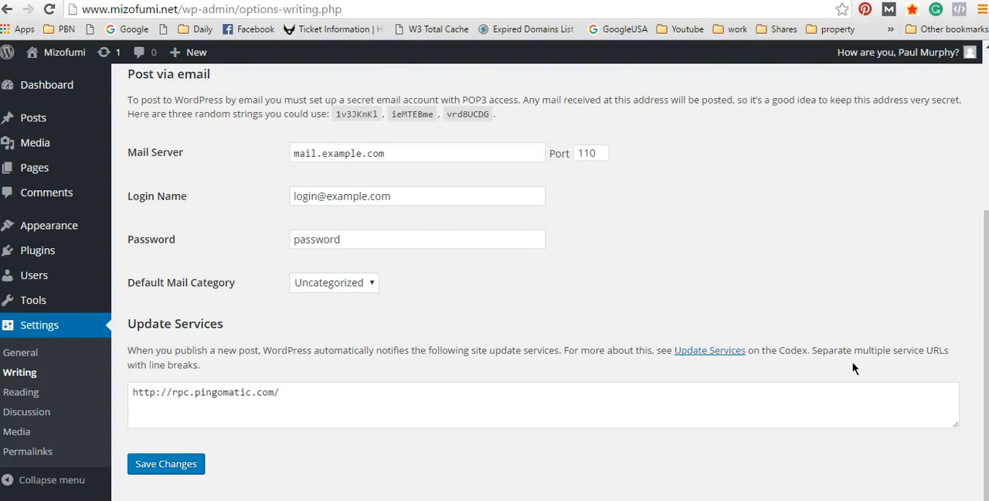
pyautogui.moveTo(129, 350); pyautogui.dragTo(449, 429)
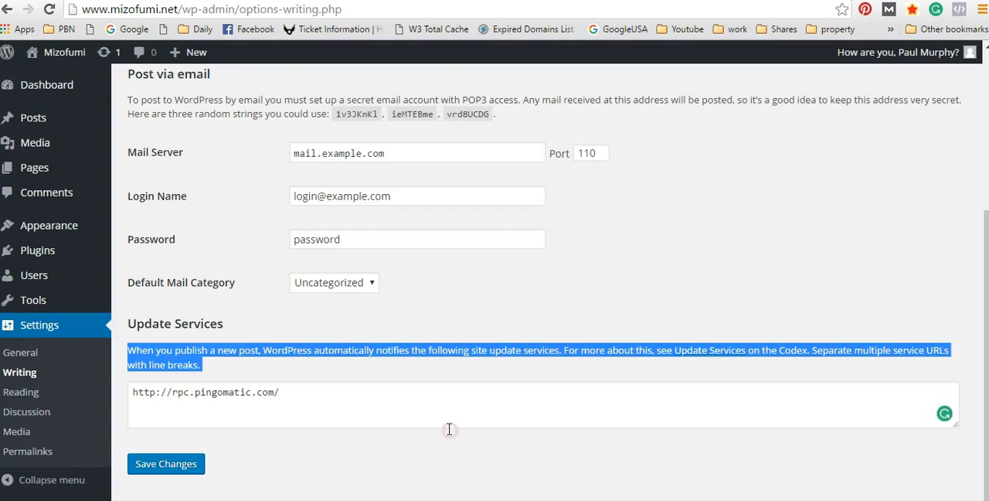
pyautogui.click(461, 411)
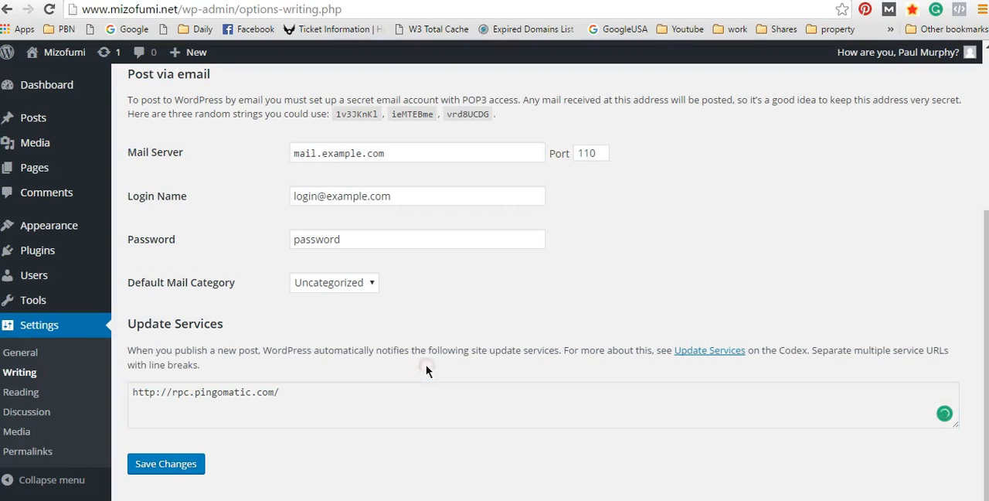
# Step: Examine the ping service URL listed under Update Services along with the rest of the Writing settings
pyautogui.moveTo(309, 392); pyautogui.dragTo(112, 392)
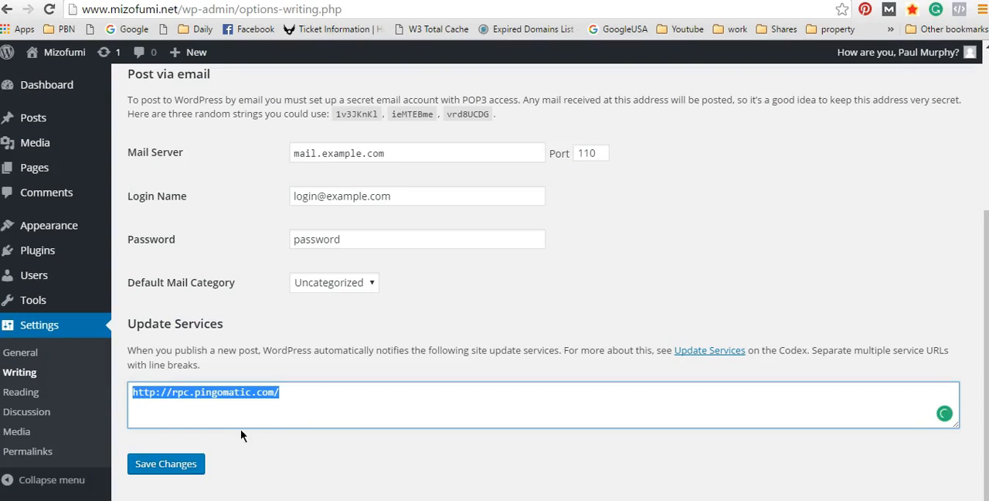
pyautogui.click(292, 393)
pyautogui.moveTo(333, 390); pyautogui.dragTo(120, 400)
pyautogui.scroll(1, 433, 378)
pyautogui.scroll(-1, 494, 349)
pyautogui.click(293, 389)
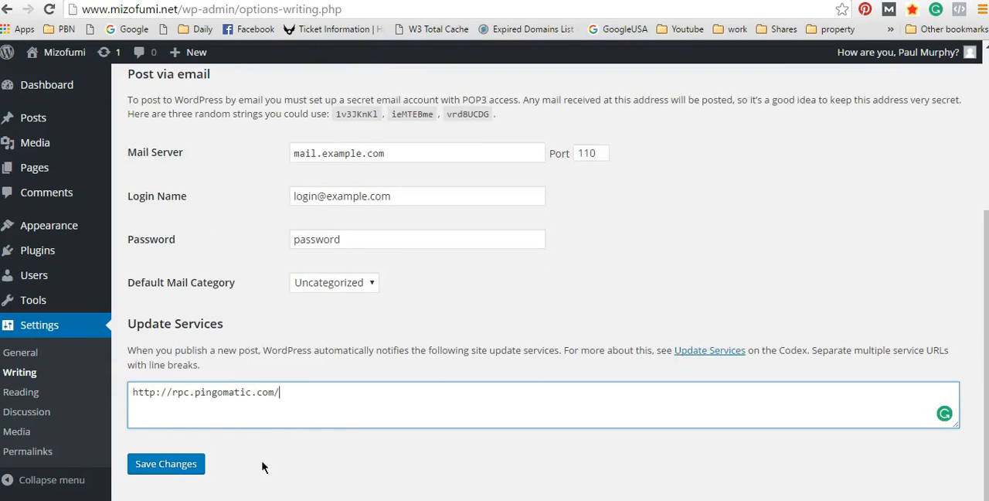
pyautogui.click(299, 390)
pyautogui.scroll(2, 375, 386)
pyautogui.scroll(-2, 376, 384)
pyautogui.scroll(4, 438, 313)
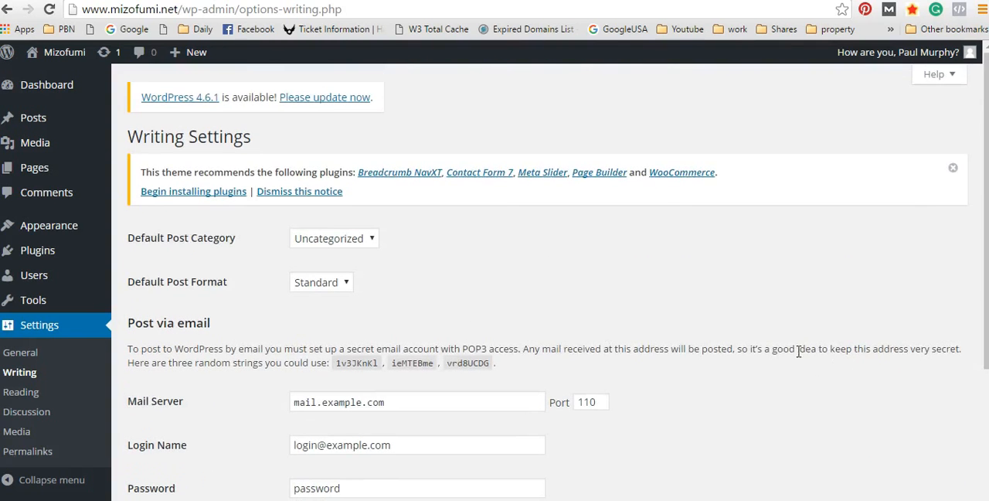
pyautogui.scroll(-3, 749, 318)
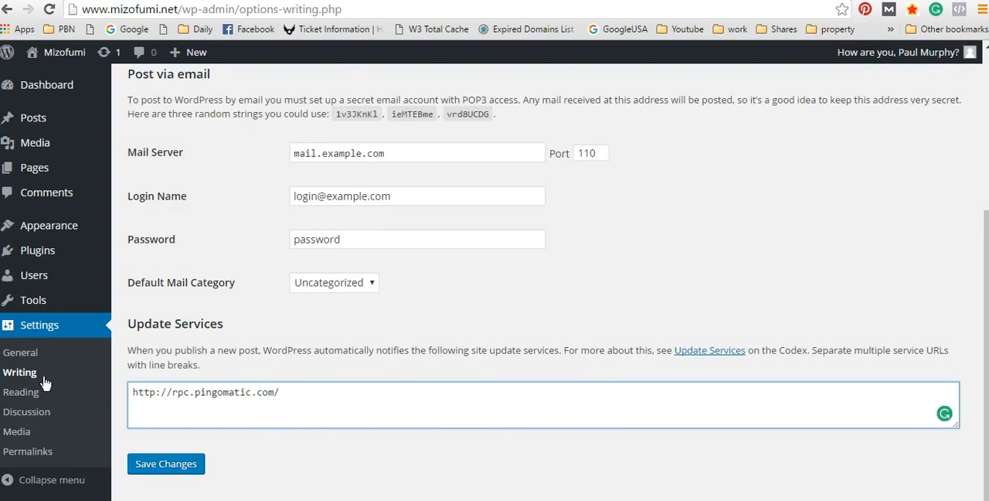
# Step: Open the General settings and look through them down to the date format, time format and site language
pyautogui.scroll(3, 46, 384)
pyautogui.click(24, 352)
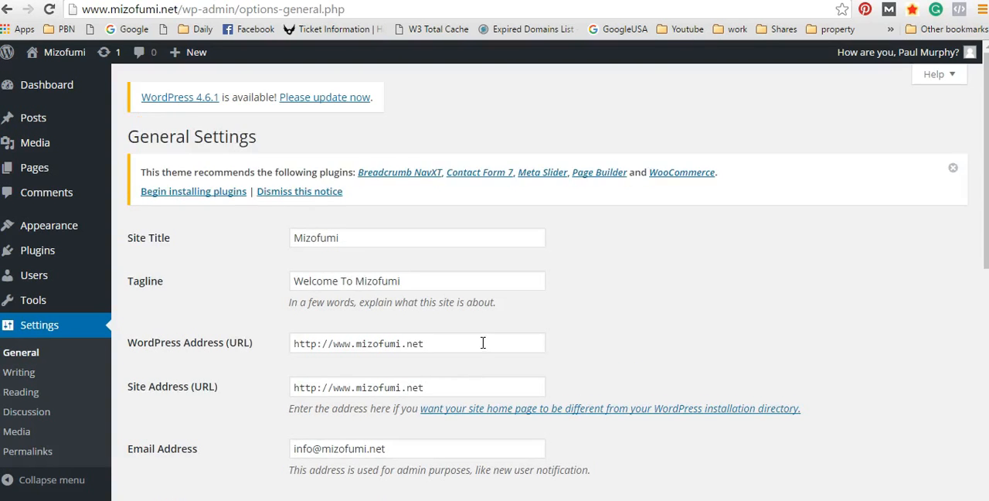
pyautogui.scroll(-8, 483, 342)
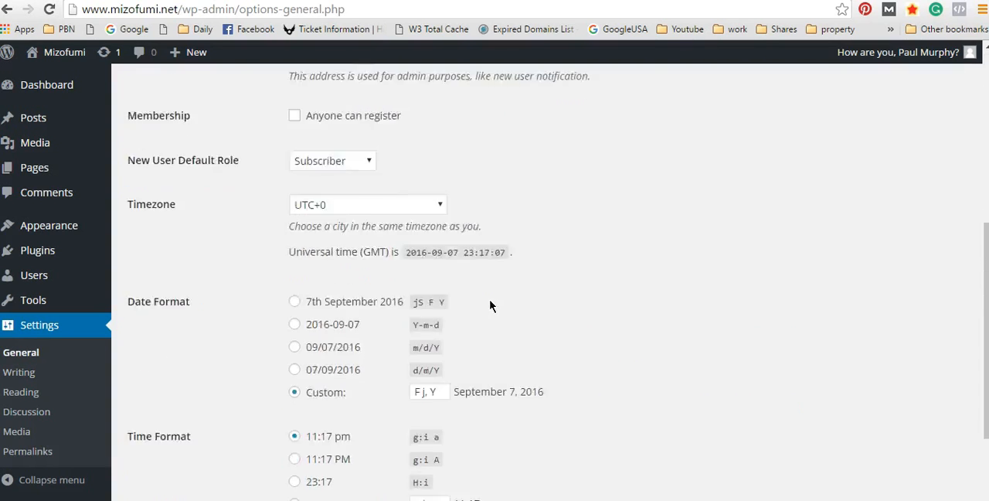
# Step: Reopen the Reading settings and examine the Search Engine Visibility option that discourages search engines from indexing the site
pyautogui.click(27, 399)
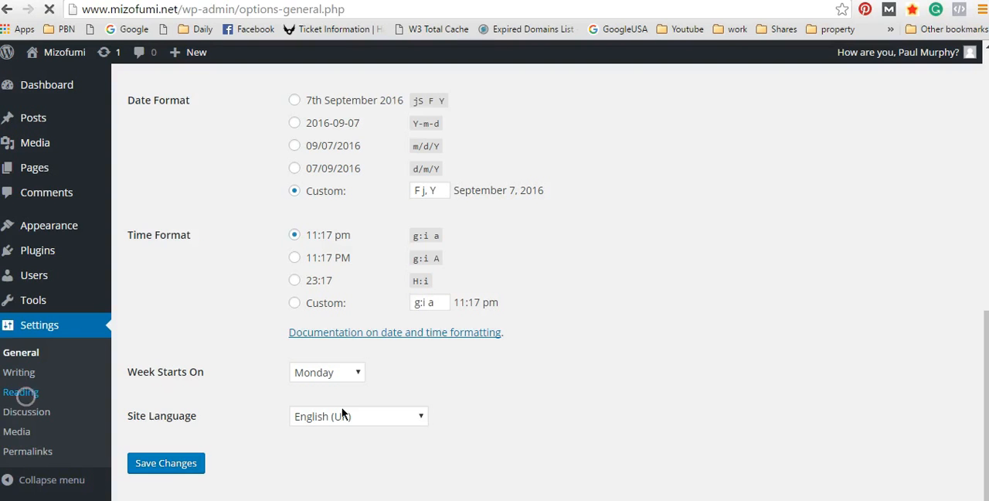
pyautogui.scroll(-3, 531, 423)
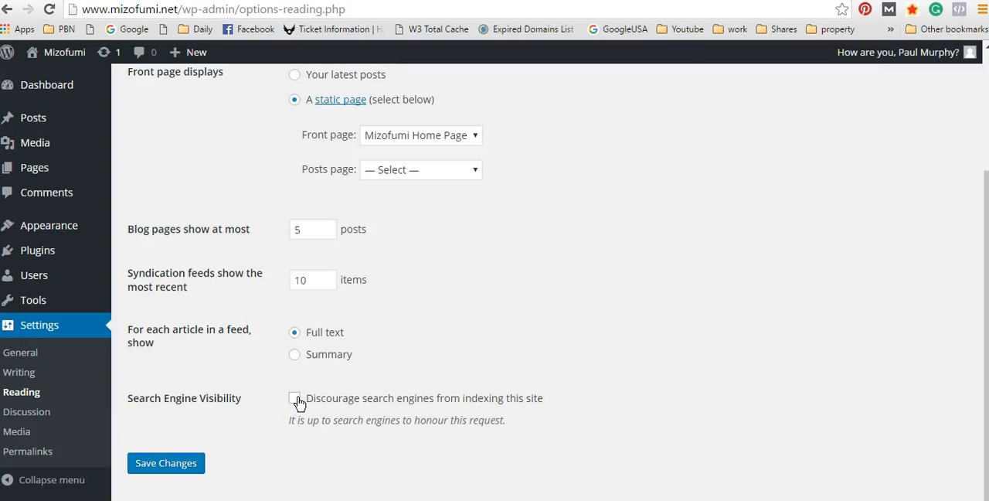
pyautogui.moveTo(479, 388); pyautogui.dragTo(511, 430)
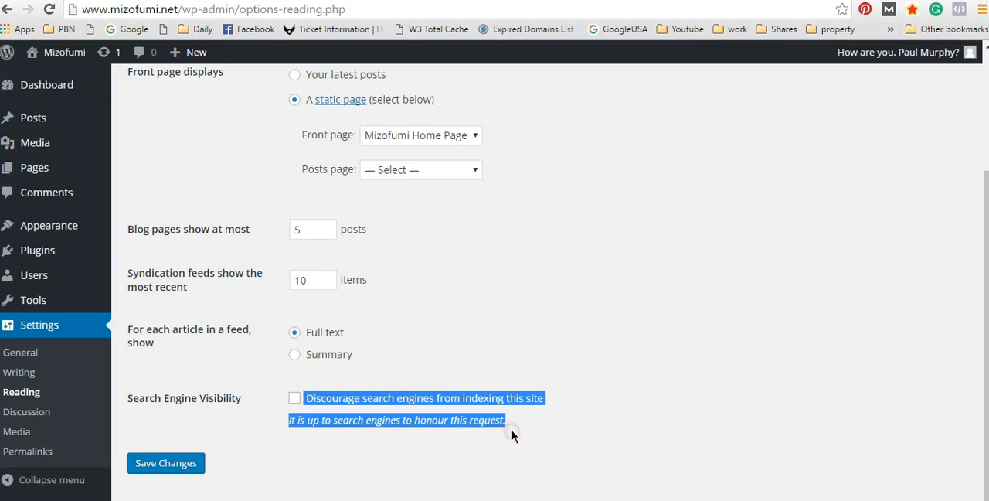
pyautogui.click(645, 446)
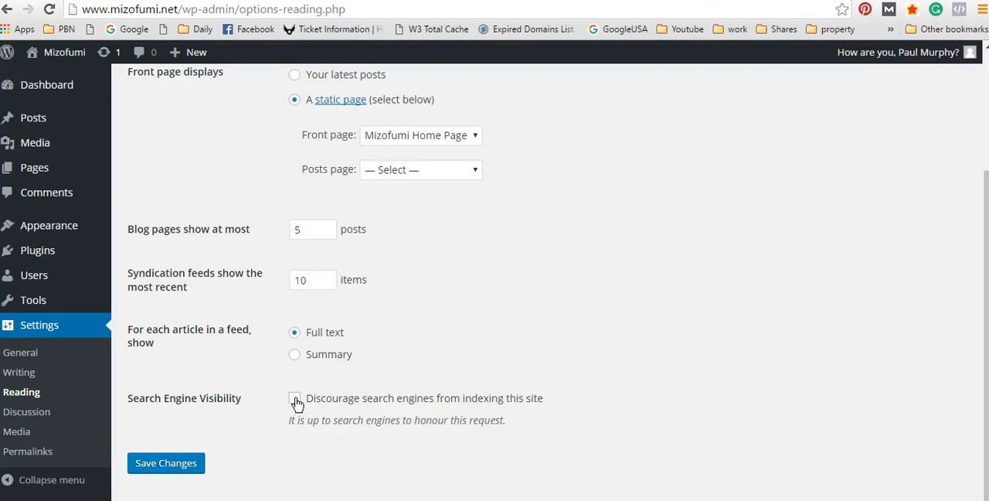
pyautogui.moveTo(383, 385); pyautogui.dragTo(448, 433)
pyautogui.click(451, 435)
pyautogui.moveTo(349, 410); pyautogui.dragTo(367, 442)
pyautogui.click(368, 439)
# Step: Review all the Reading settings, from the front page display through the post and feed limits to Search Engine Visibility
pyautogui.scroll(3, 769, 272)
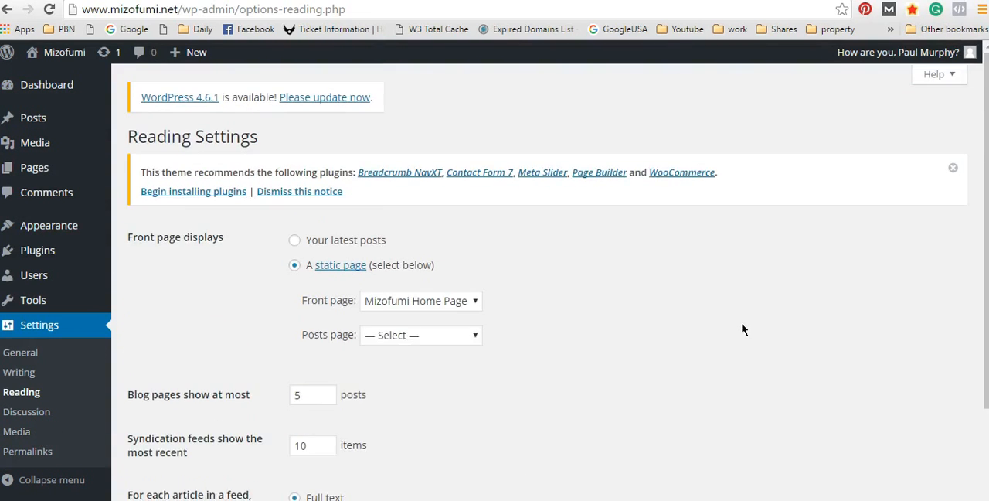
pyautogui.scroll(-3, 743, 326)
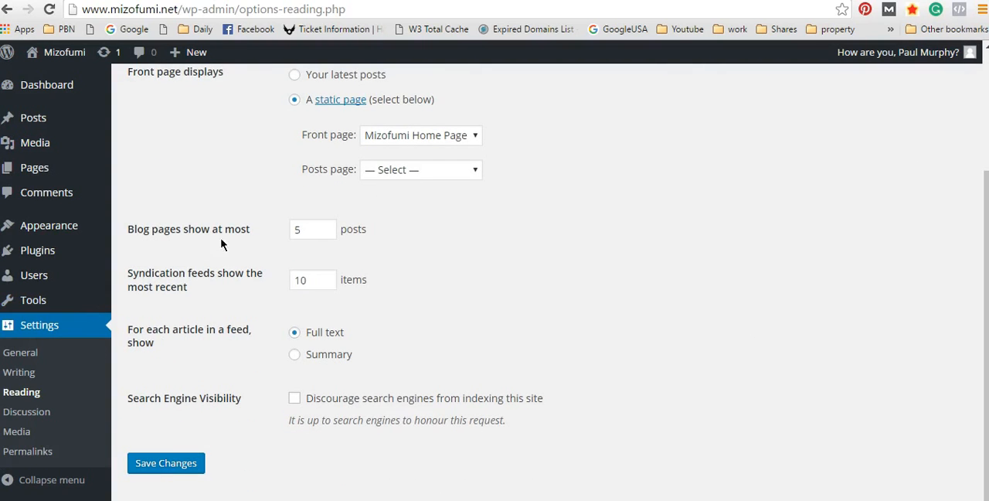
pyautogui.scroll(3, 648, 311)
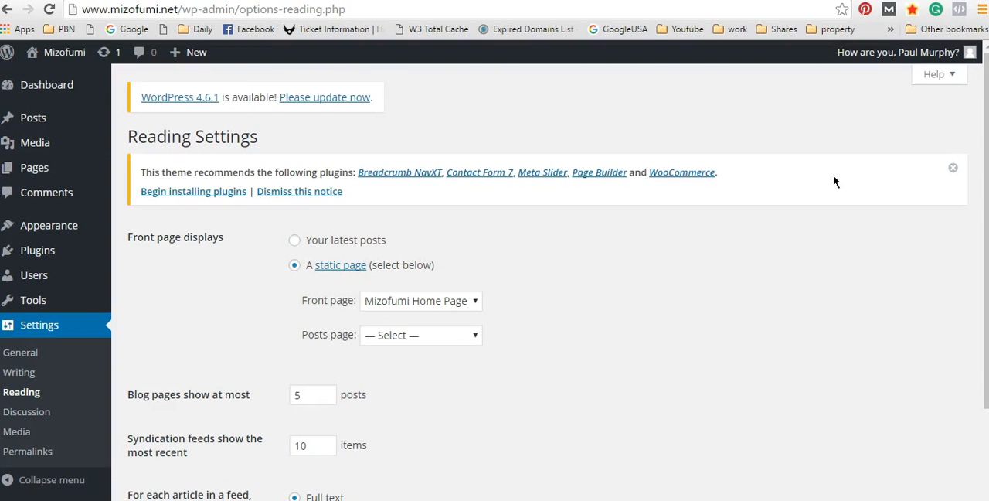
pyautogui.scroll(-3, 749, 224)
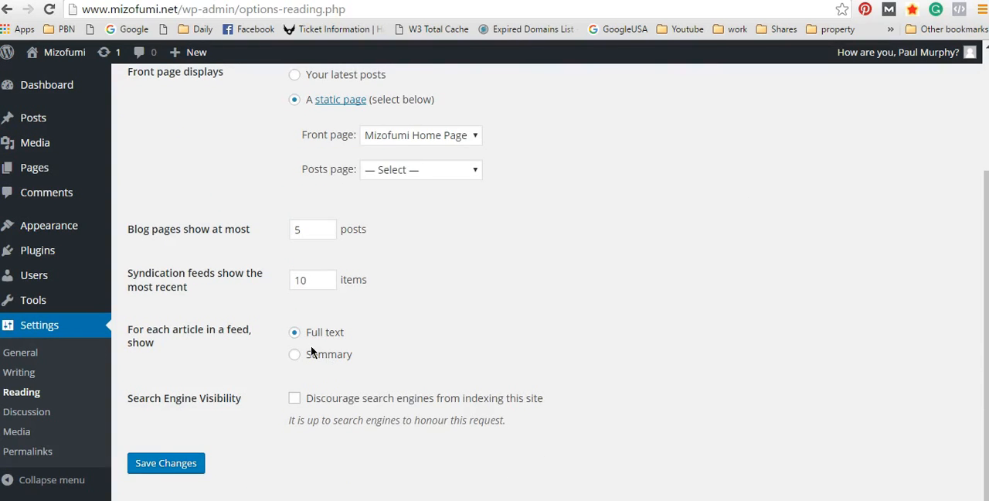
pyautogui.scroll(3, 806, 309)
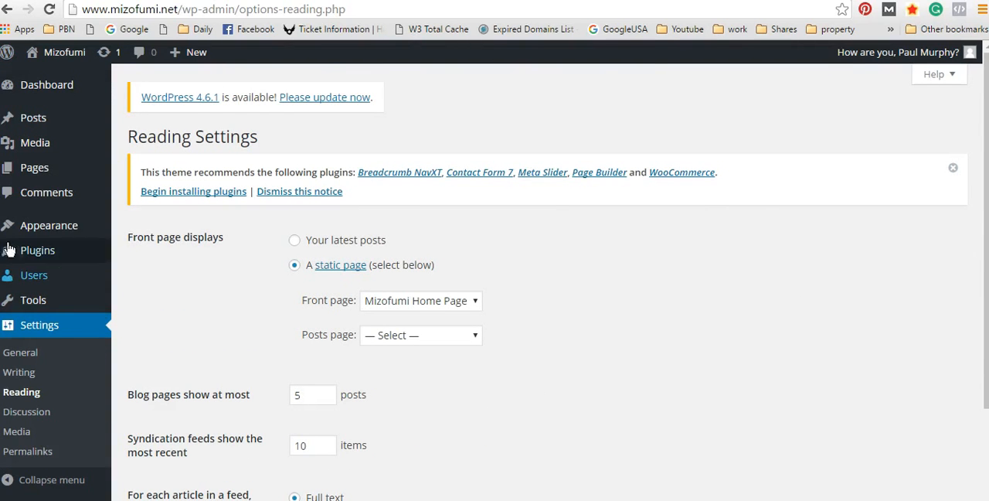
pyautogui.scroll(-3, 151, 345)
pyautogui.scroll(-1, 387, 344)
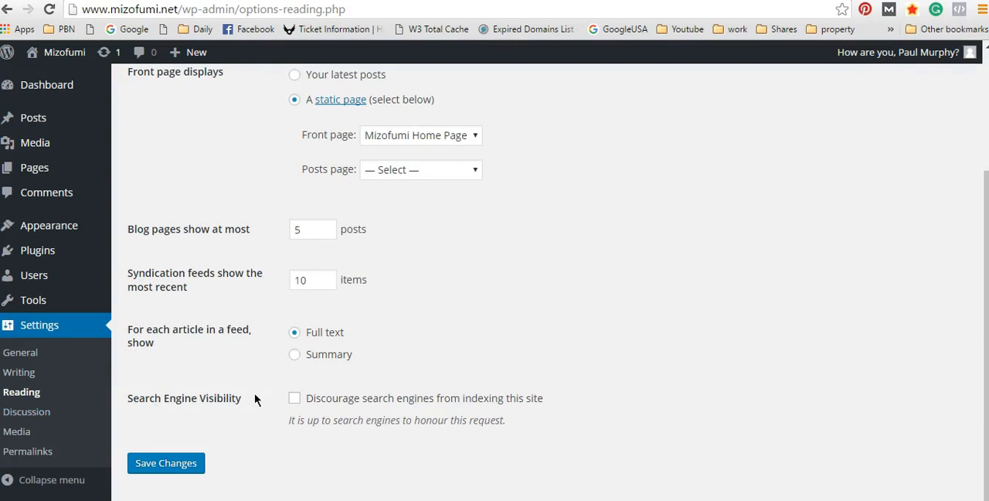
pyautogui.scroll(3, 480, 386)
pyautogui.scroll(-3, 101, 375)
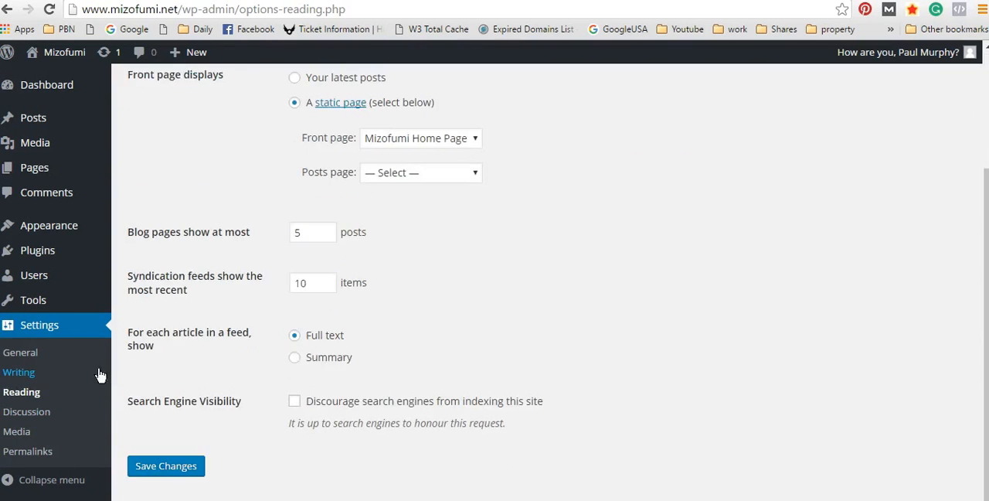
pyautogui.scroll(3, 310, 371)
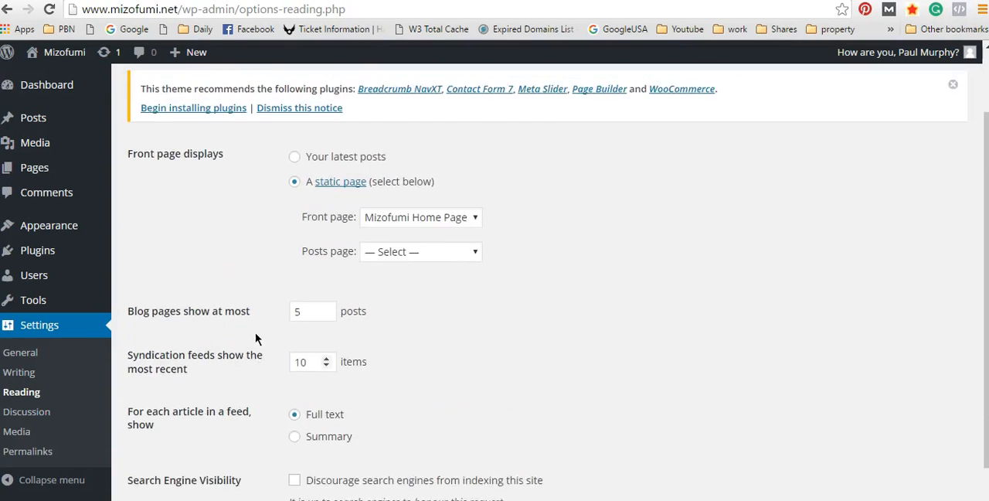
pyautogui.scroll(-3, 15, 421)
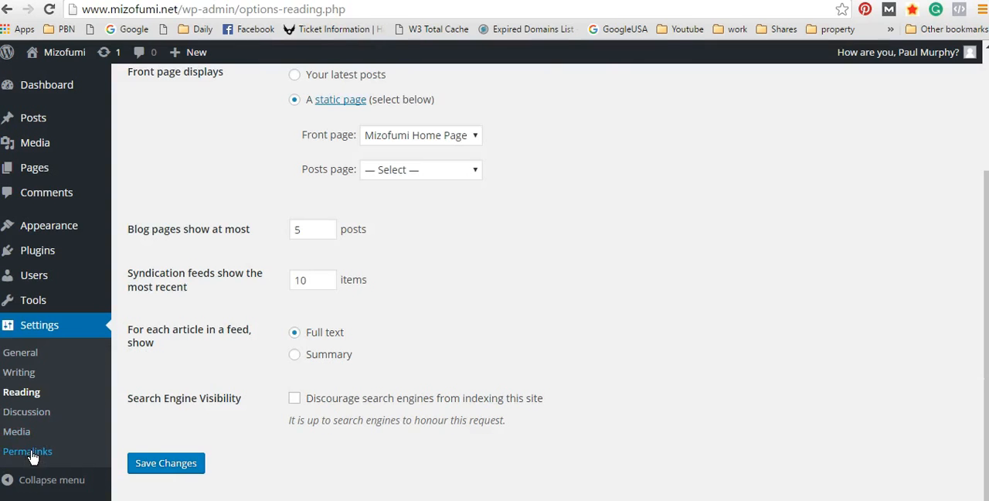
# Step: Open the Available Tools page and look over the Press This tool
pyautogui.click(39, 302)
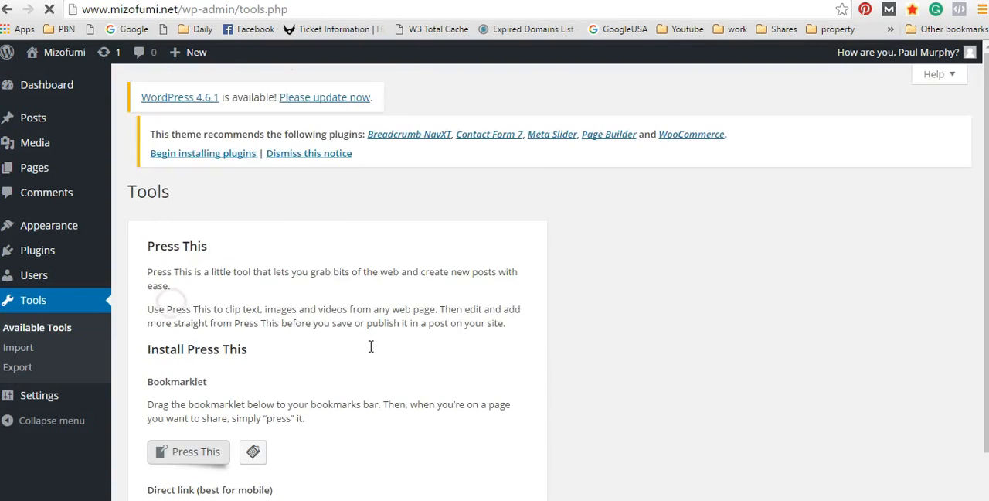
pyautogui.scroll(-3, 522, 346)
pyautogui.scroll(3, 571, 342)
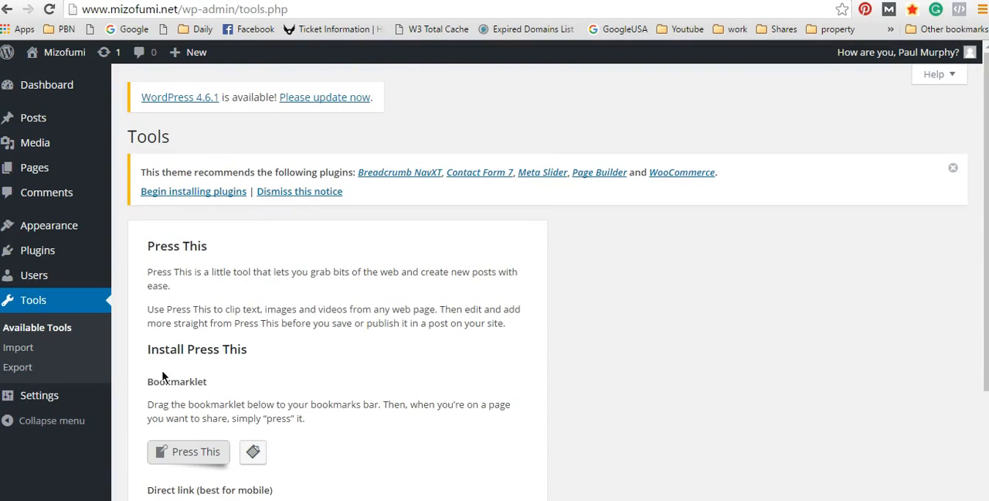
pyautogui.moveTo(46, 278)
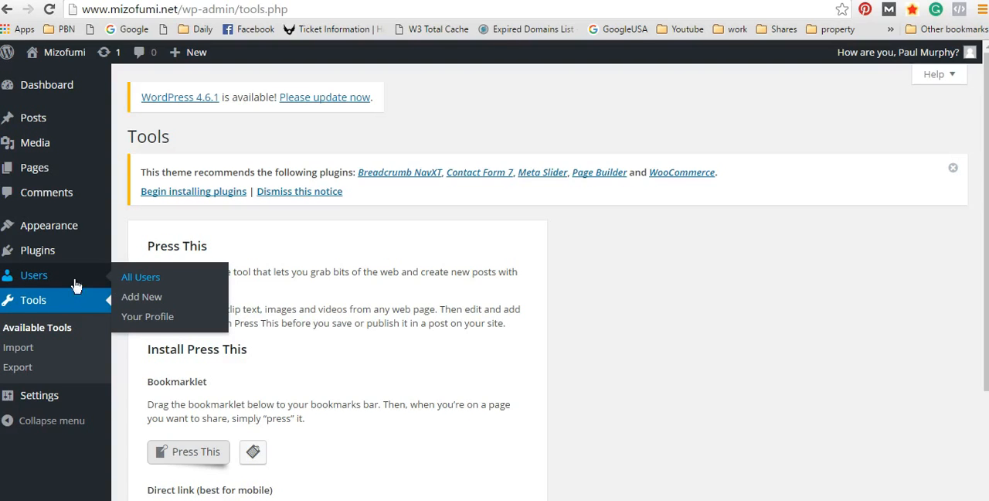
# Step: Open the theme Editor and look over the Vogue stylesheet code and its list of template files
pyautogui.moveTo(44, 257)
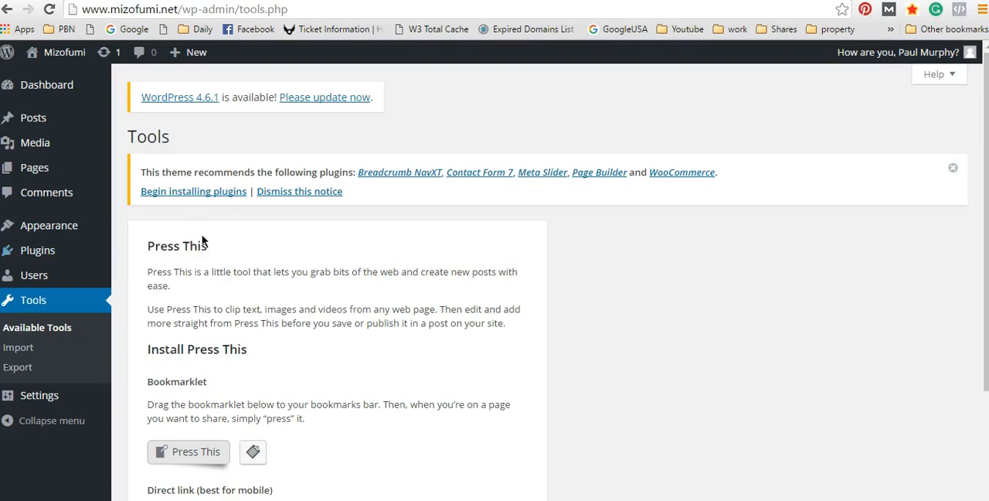
pyautogui.moveTo(80, 250)
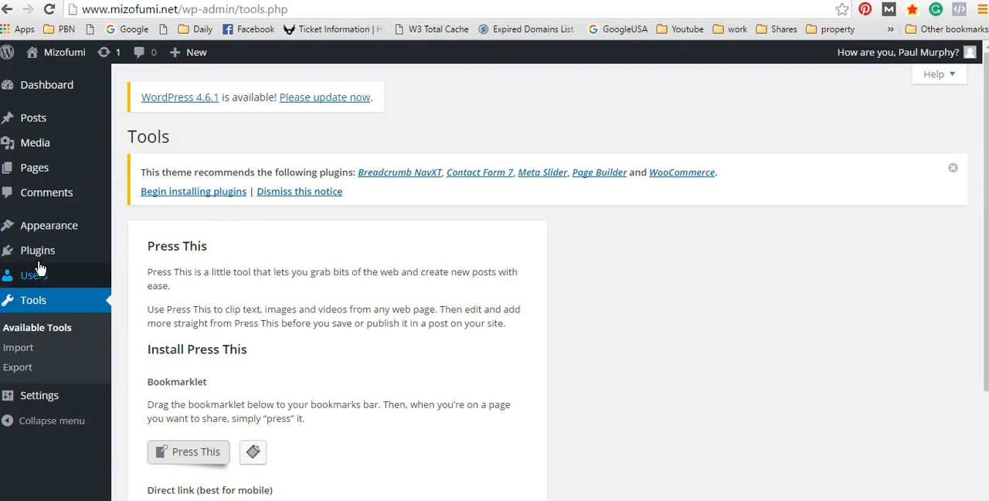
pyautogui.moveTo(80, 221)
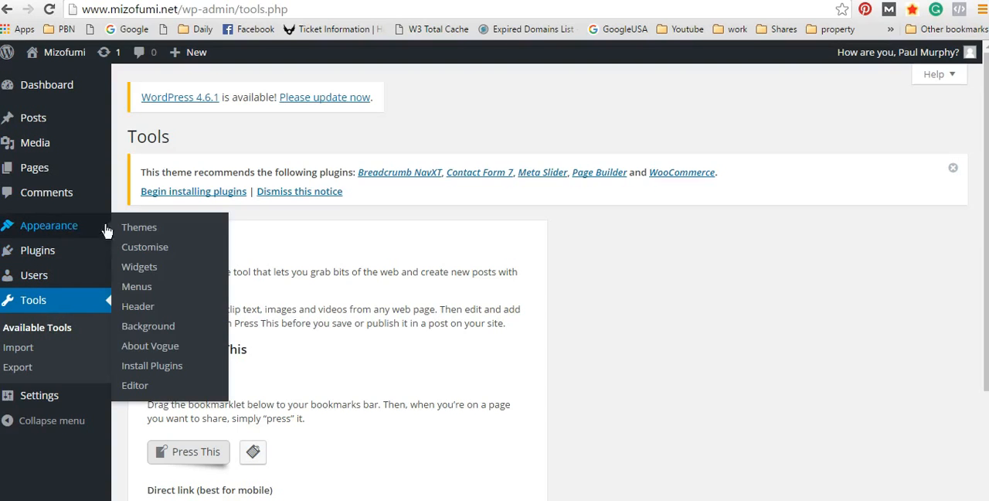
pyautogui.click(138, 386)
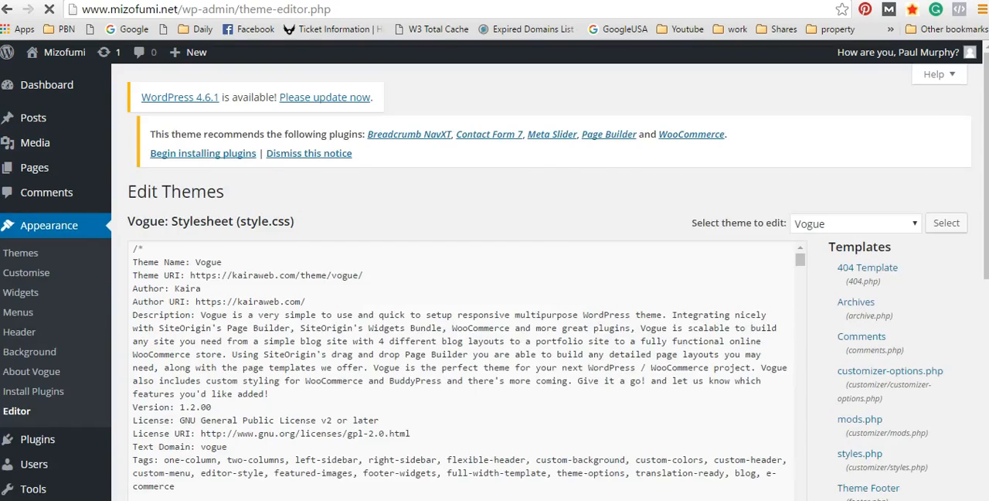
pyautogui.scroll(-10, 773, 348)
pyautogui.scroll(10, 825, 346)
pyautogui.scroll(-15, 658, 278)
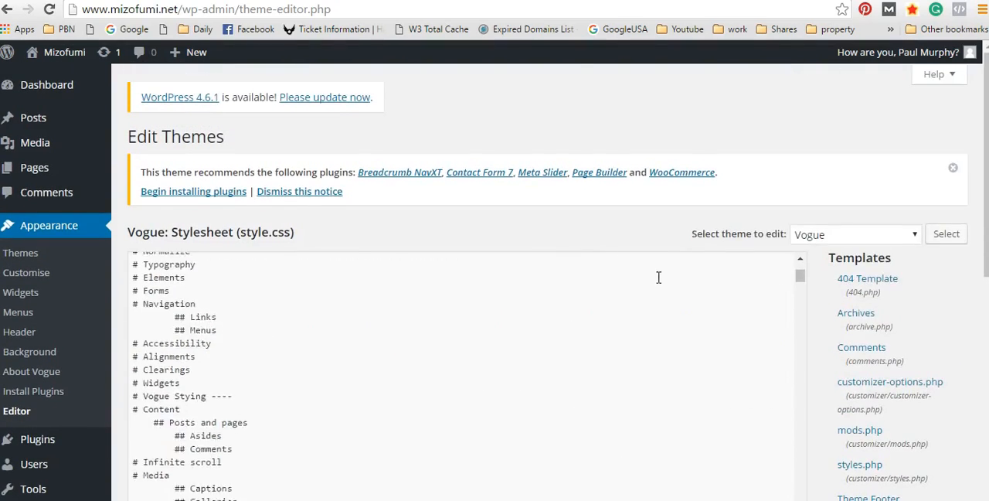
pyautogui.scroll(-10, 742, 250)
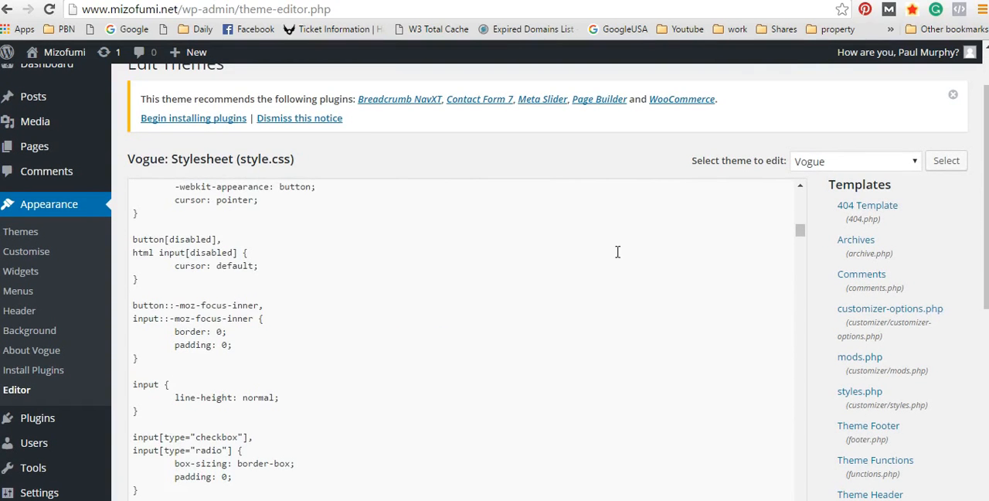
pyautogui.scroll(-15, 619, 255)
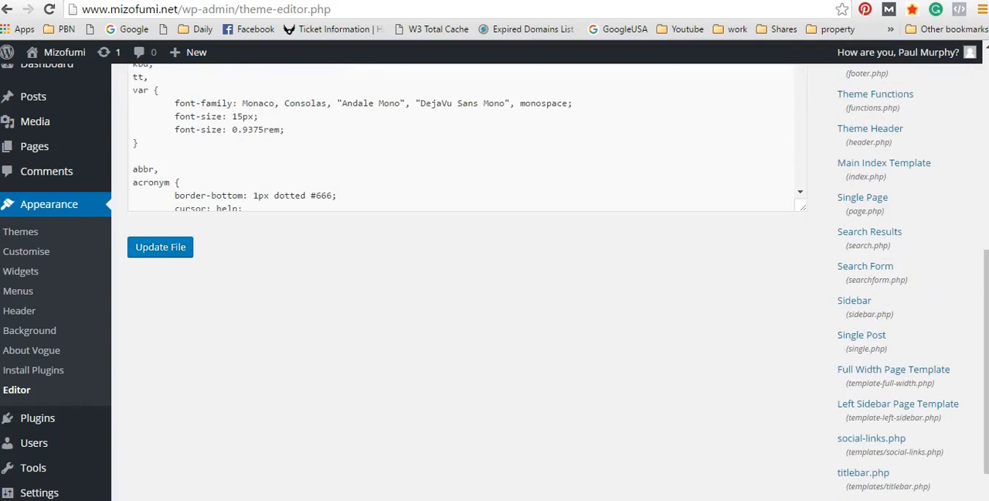
pyautogui.scroll(15, 566, 251)
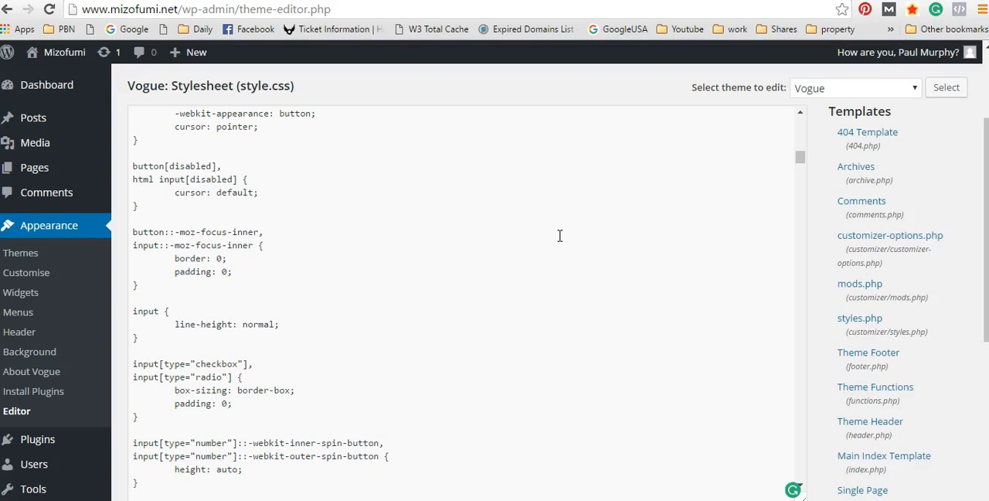
# Step: Read through the CSS rules in style.css and return to its table of contents and theme header comment
pyautogui.scroll(-10, 712, 255)
pyautogui.scroll(-5, 778, 265)
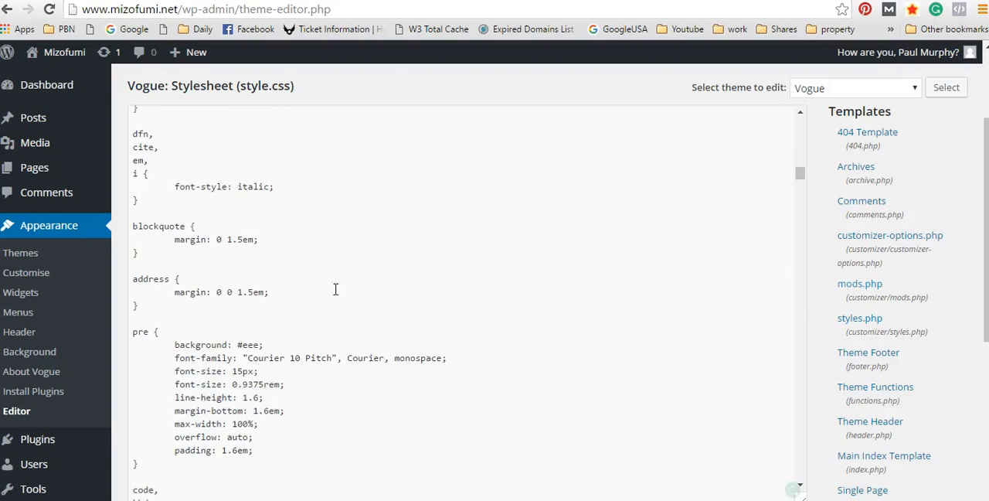
pyautogui.scroll(12, 406, 338)
pyautogui.scroll(15, 412, 352)
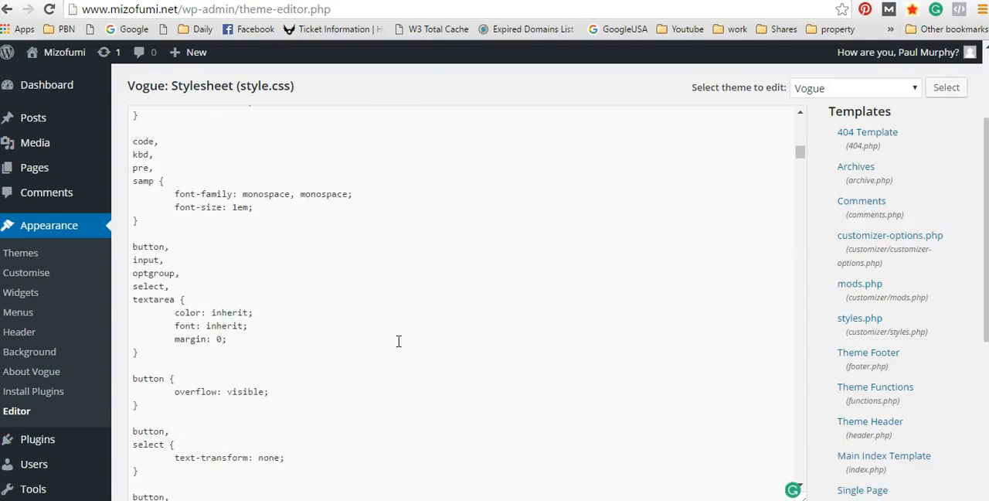
pyautogui.scroll(15, 453, 337)
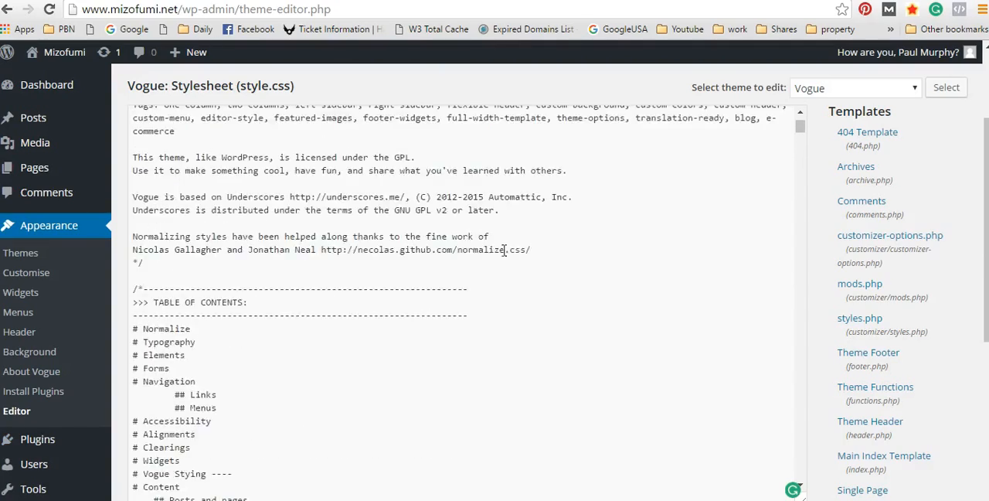
pyautogui.scroll(-16, 515, 204)
pyautogui.scroll(14, 450, 227)
pyautogui.scroll(6, 603, 255)
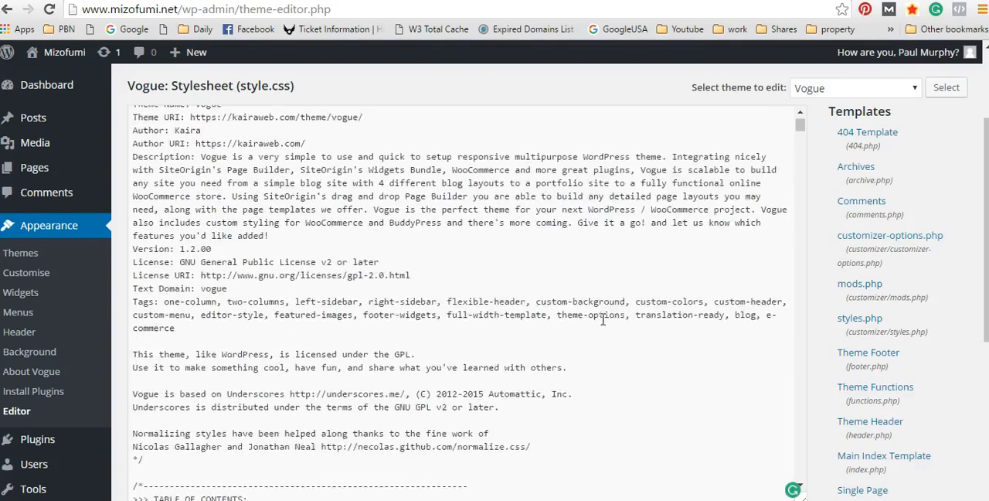
# Step: Look through the list of Vogue template and style files available for editing
pyautogui.scroll(-10, 523, 280)
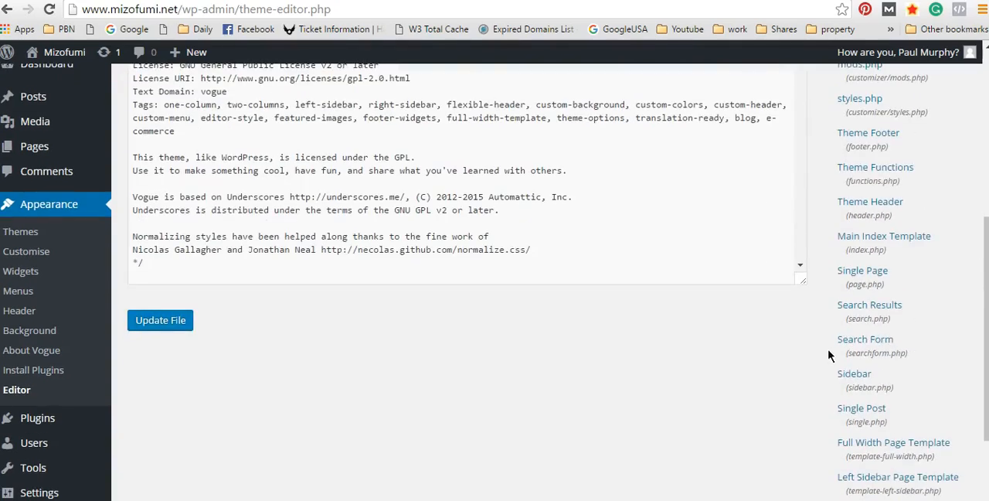
pyautogui.scroll(-3, 852, 347)
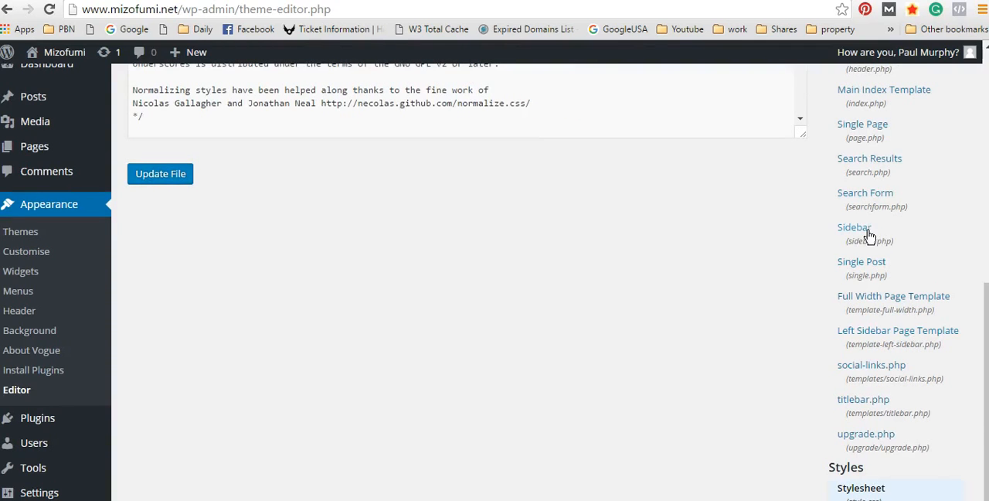
pyautogui.scroll(-1, 952, 292)
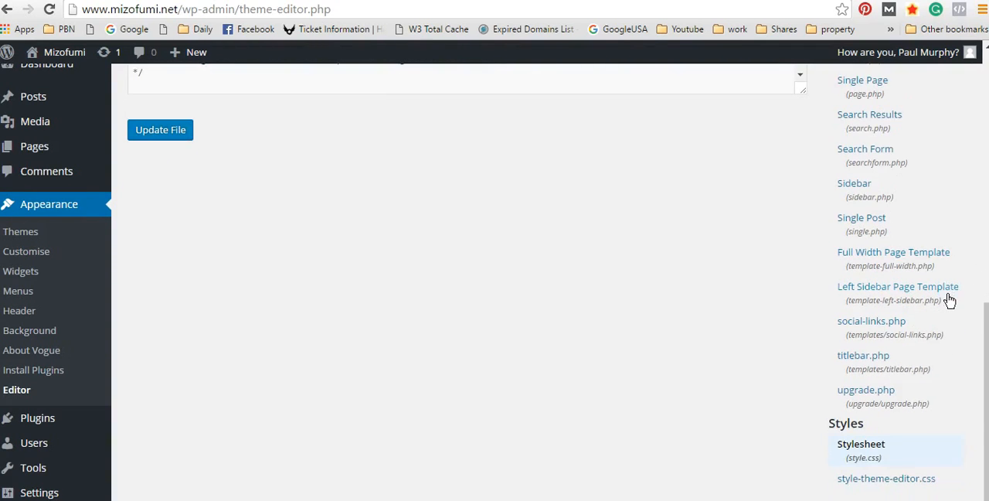
pyautogui.scroll(5, 939, 298)
pyautogui.scroll(-1, 904, 267)
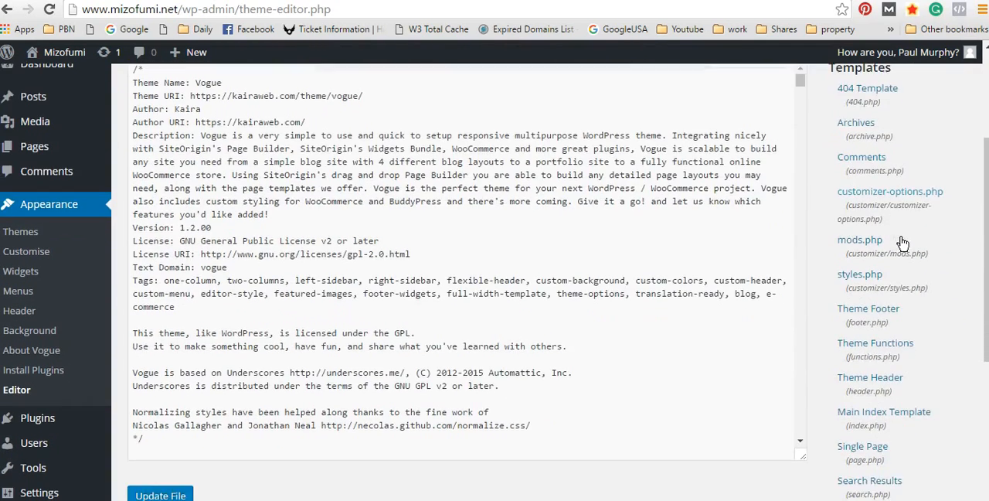
# Step: Open the Theme Footer template (footer.php) and read through its code
pyautogui.click(868, 309)
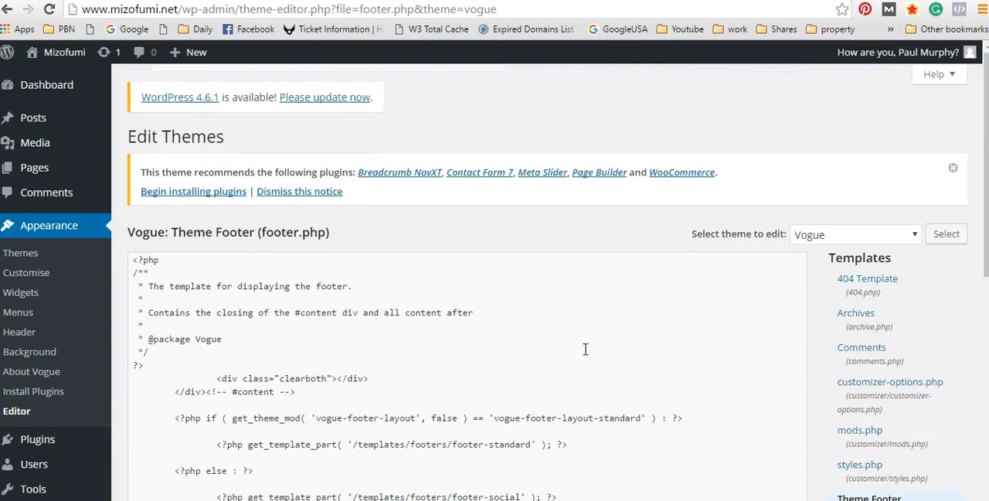
pyautogui.scroll(-6, 745, 354)
pyautogui.scroll(5, 524, 276)
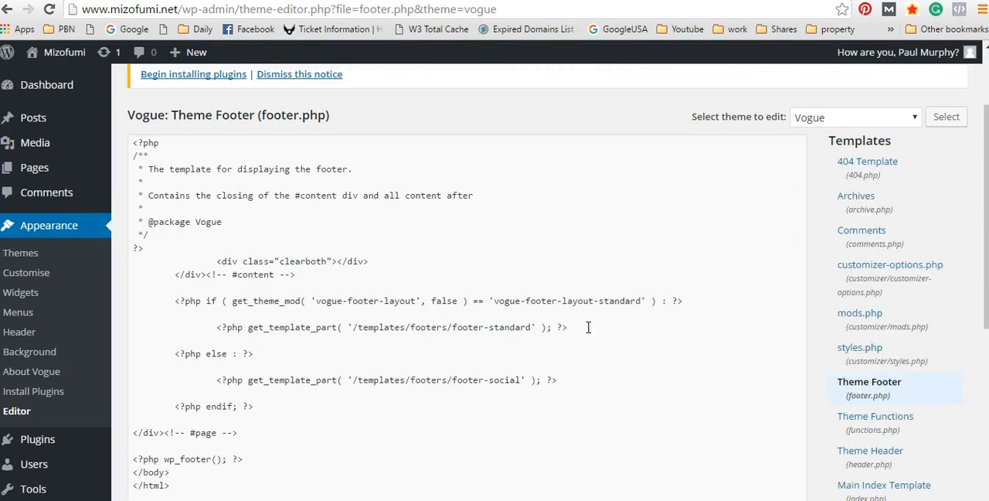
pyautogui.scroll(-2, 636, 267)
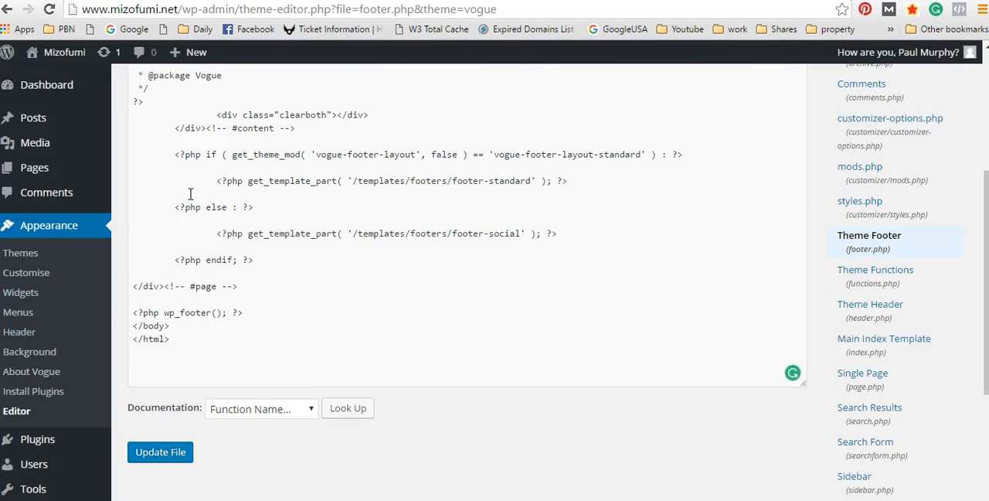
pyautogui.scroll(2, 519, 314)
pyautogui.scroll(-3, 355, 278)
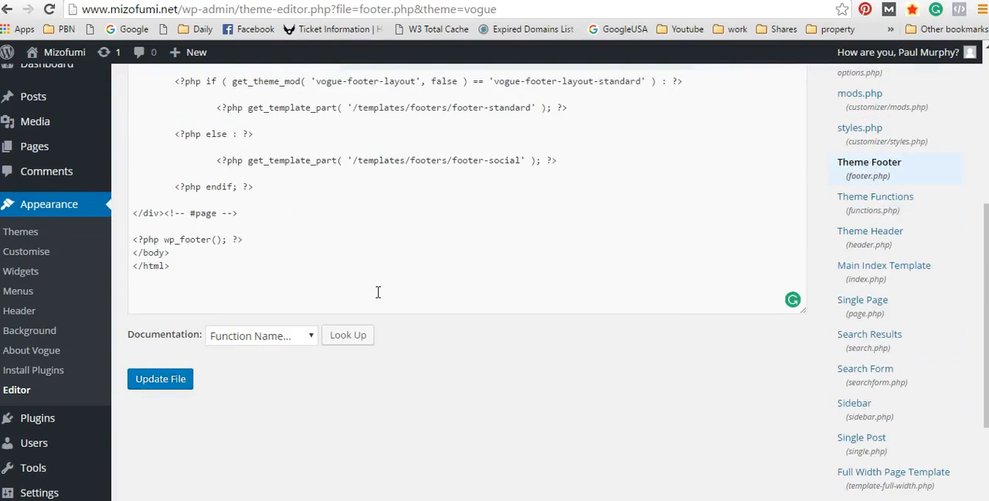
pyautogui.scroll(3, 350, 276)
pyautogui.scroll(-2, 591, 321)
pyautogui.scroll(2, 531, 379)
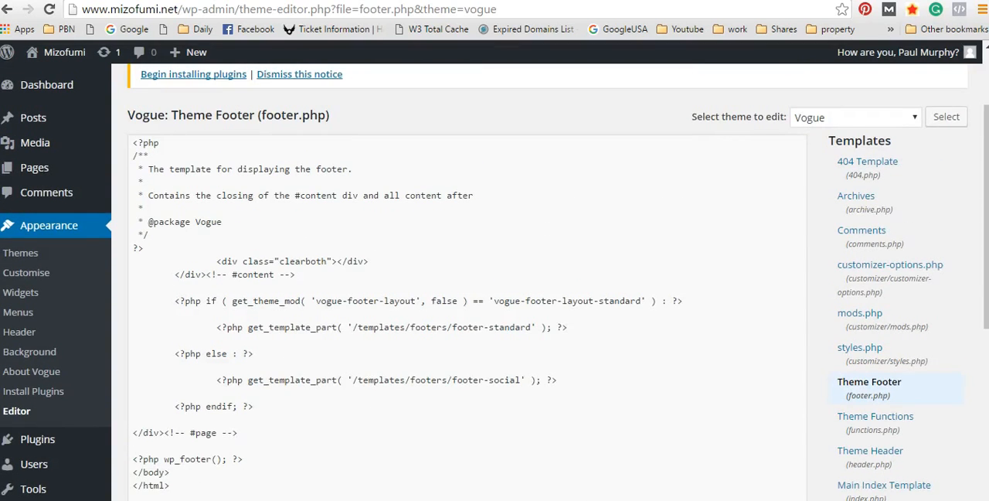
# Step: Select all the code in footer.php and copy it
pyautogui.scroll(-2, 454, 424)
pyautogui.moveTo(214, 349); pyautogui.dragTo(154, 62)
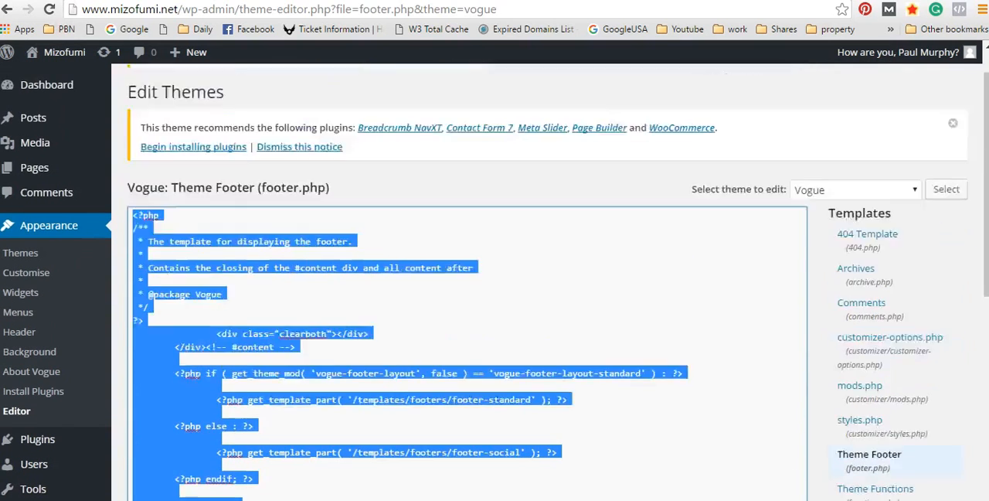
pyautogui.scroll(1, 112, 247)
pyautogui.rightClick(335, 352)
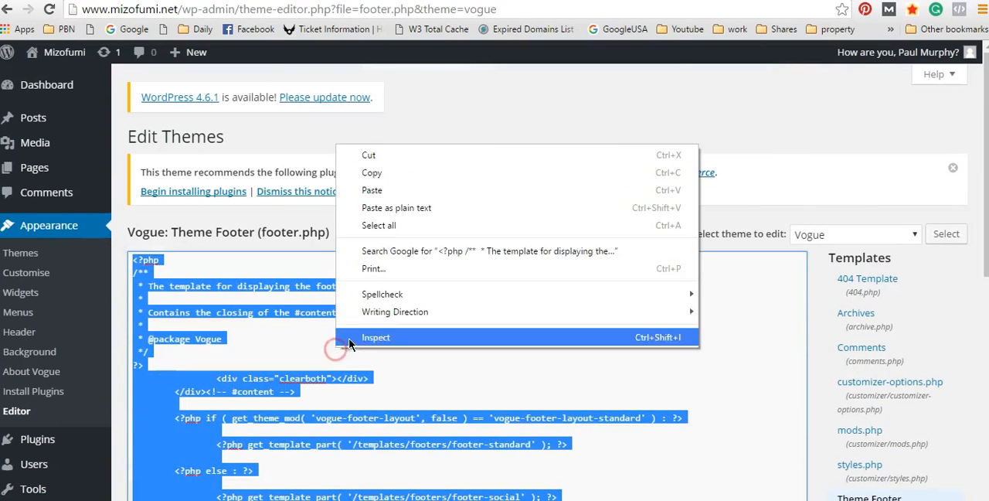
pyautogui.click(385, 174)
pyautogui.scroll(-3, 678, 348)
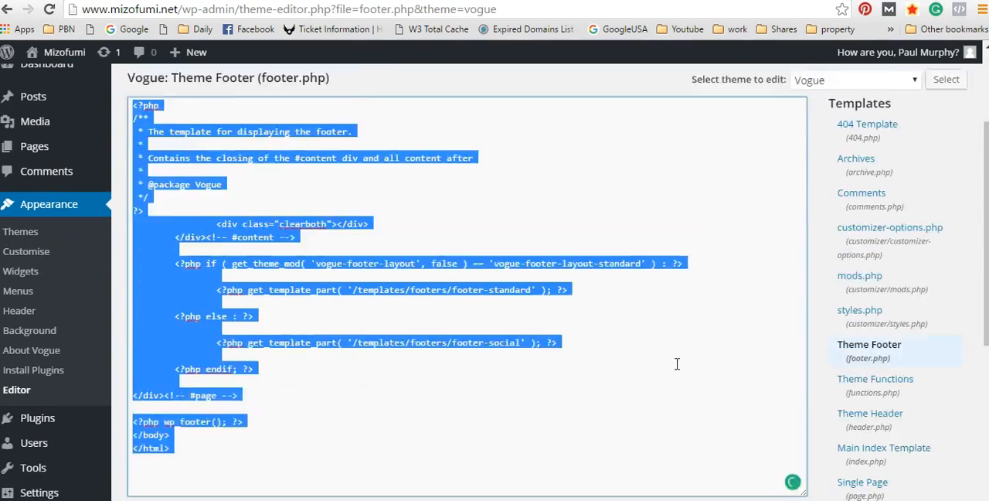
# Step: Delete all the code from footer.php in the editor and paste the copied code into a blank Notepad document
pyautogui.press('Delete')
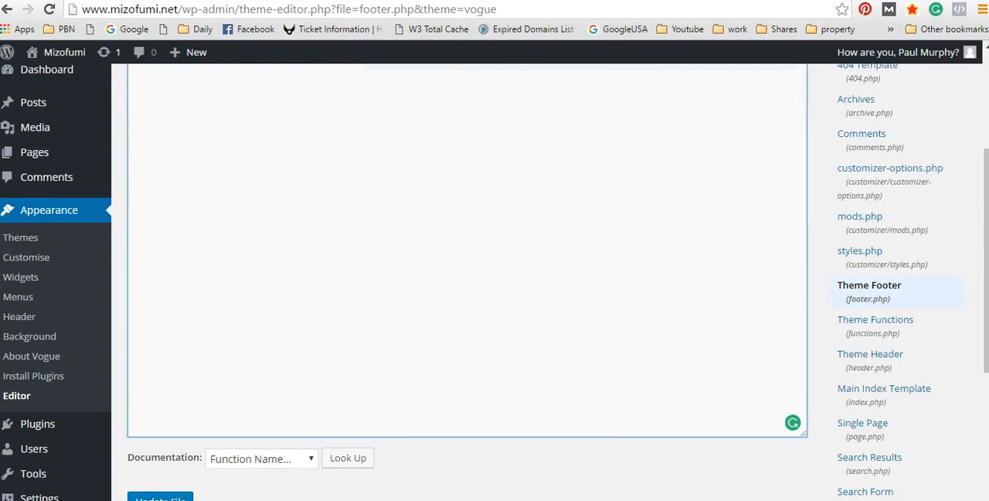
pyautogui.scroll(3, 897, 139)
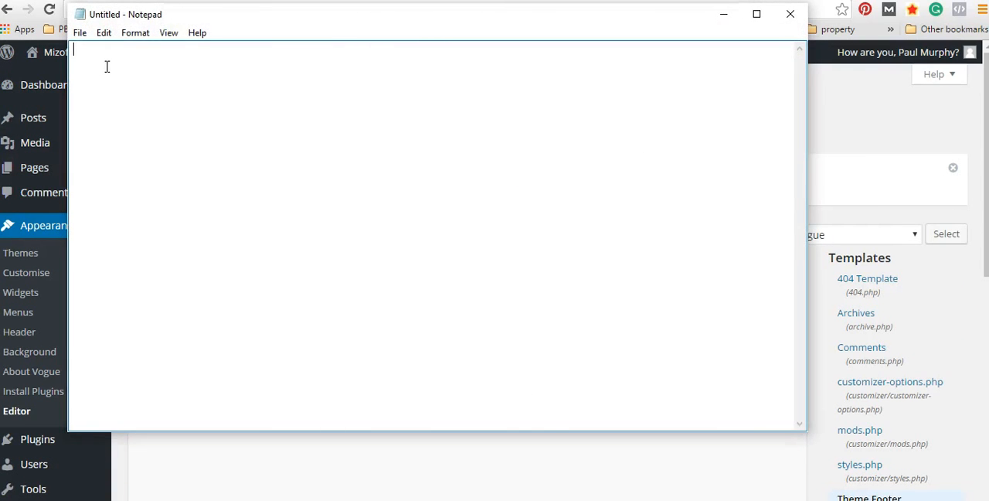
pyautogui.rightClick(107, 59)
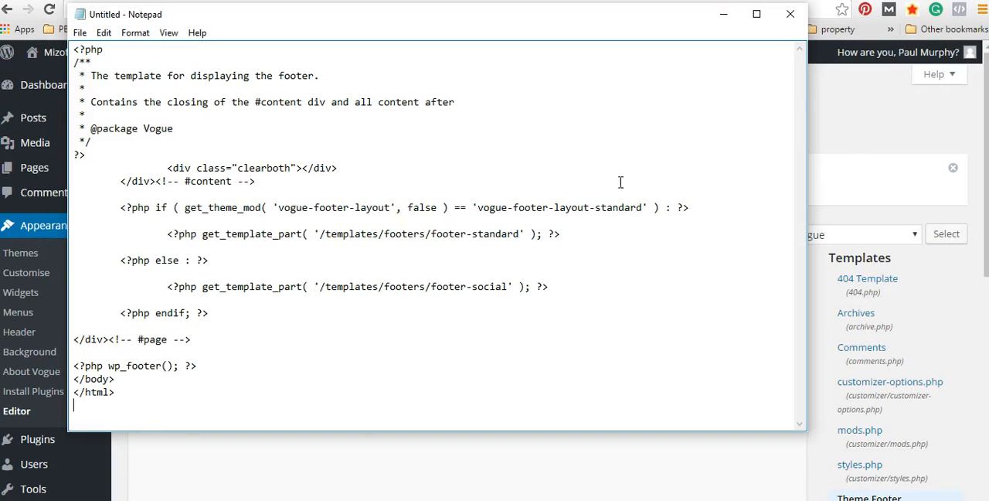
# Step: Return to the empty footer.php in the theme editor, paste the copied footer code back in and update the file
pyautogui.click(512, 463)
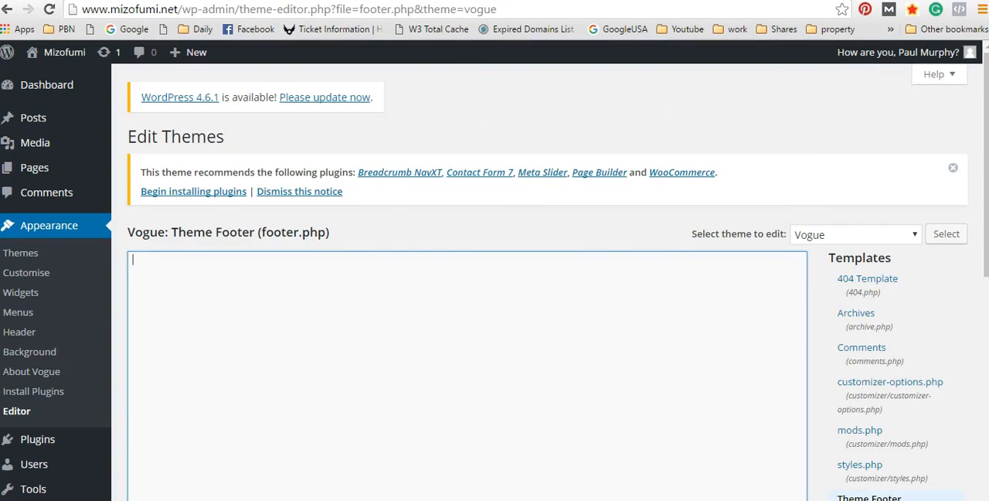
pyautogui.rightClick(173, 261)
pyautogui.click(215, 344)
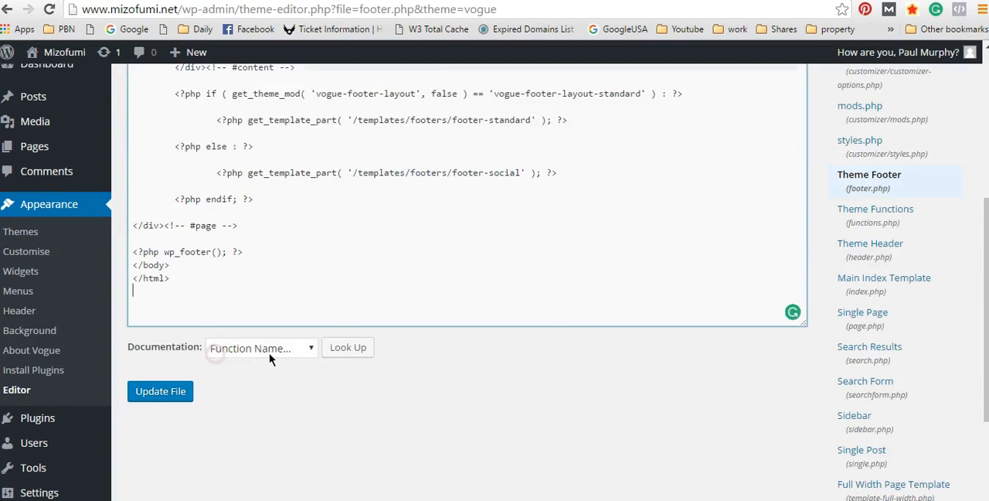
pyautogui.click(184, 394)
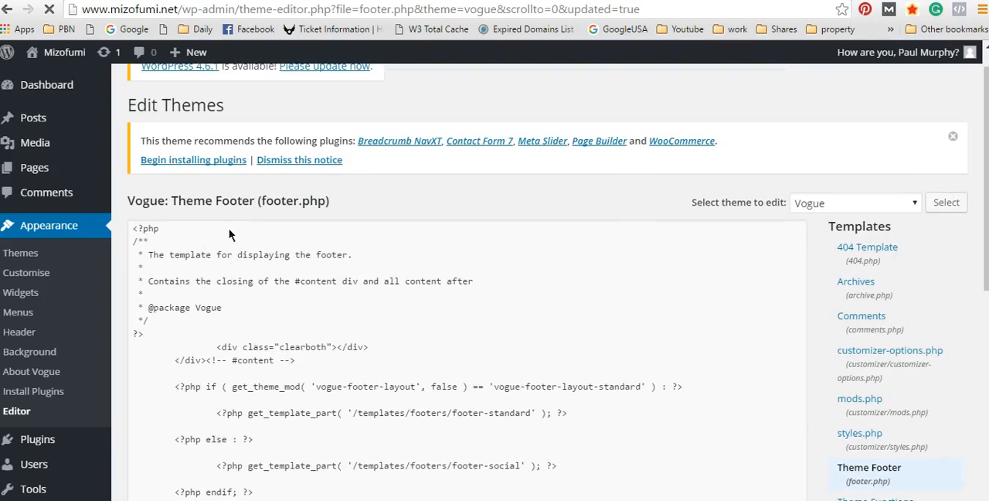
# Step: Check the saved footer.php page from the update notice down through the restored code
pyautogui.scroll(-2, 339, 335)
pyautogui.scroll(-2, 339, 334)
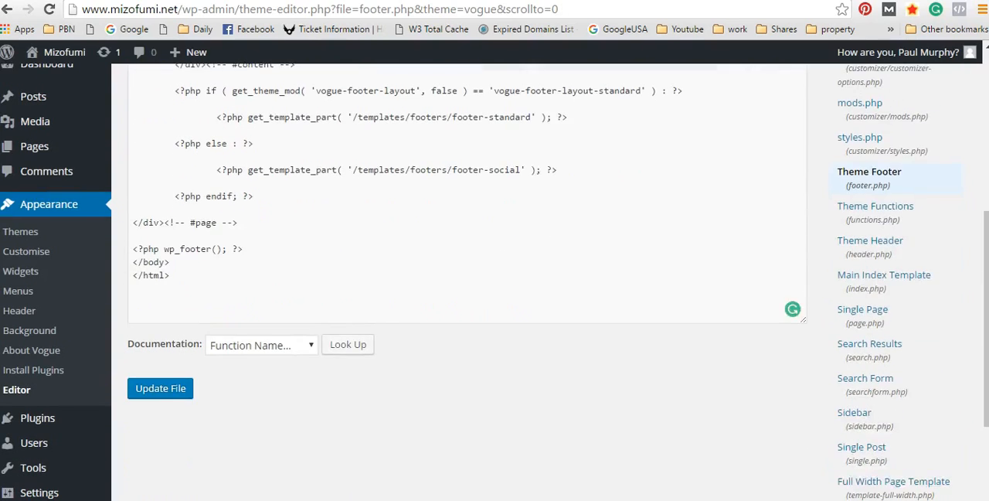
pyautogui.scroll(4, 640, 185)
pyautogui.scroll(-2, 401, 287)
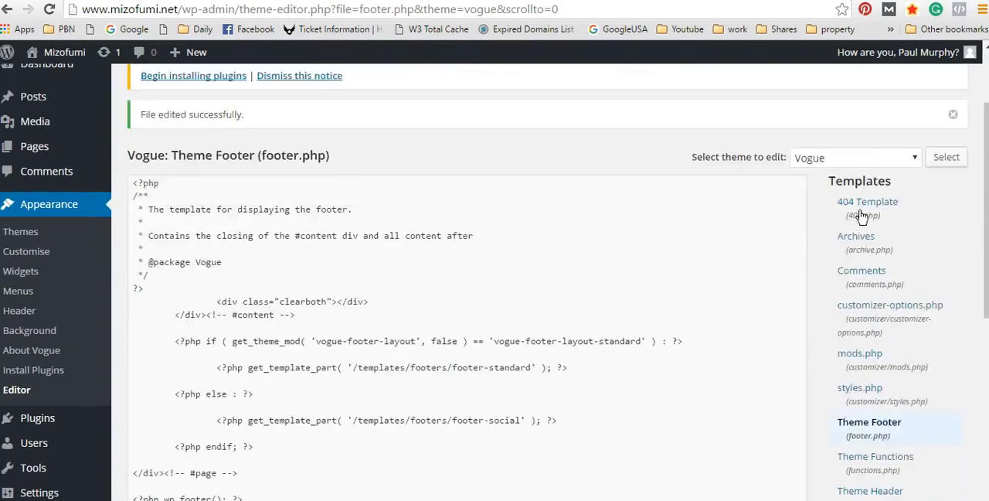
pyautogui.scroll(1, 444, 206)
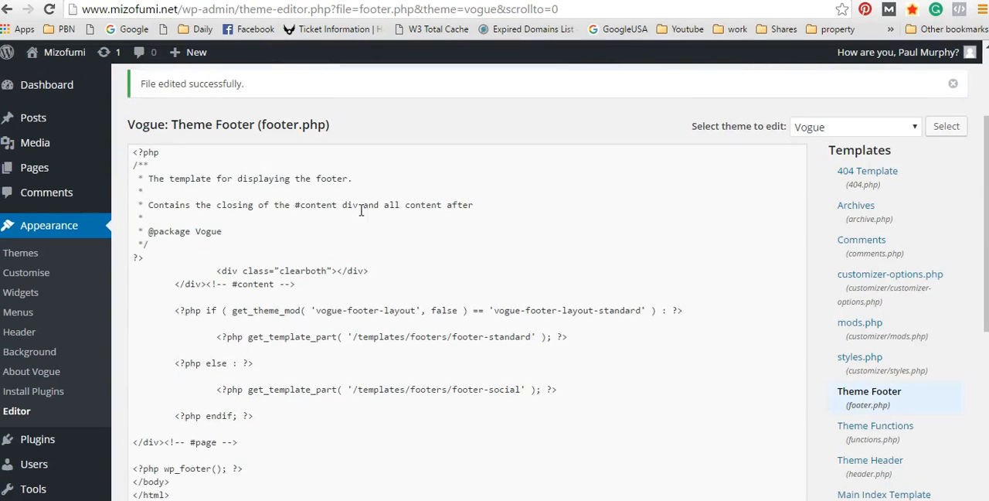
pyautogui.scroll(3, 609, 204)
pyautogui.scroll(-4, 521, 248)
pyautogui.scroll(-3, 570, 278)
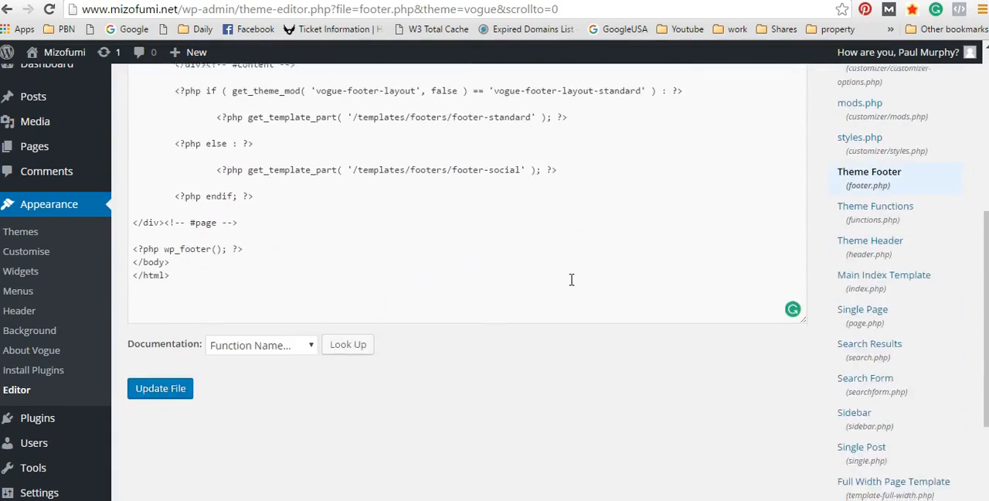
pyautogui.scroll(3, 569, 278)
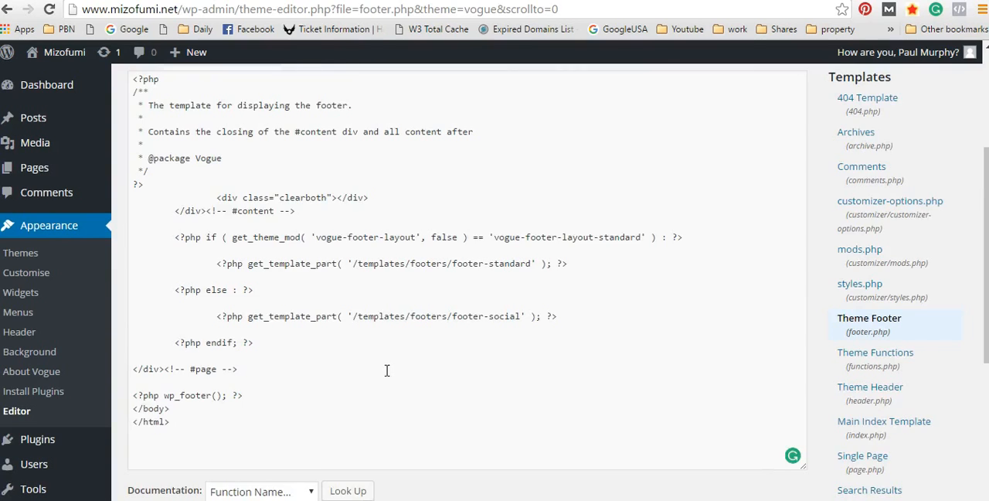
# Step: Look over the theme editor page for footer.php, from the notices and code down through the list of templates and stylesheets
pyautogui.scroll(3, 387, 369)
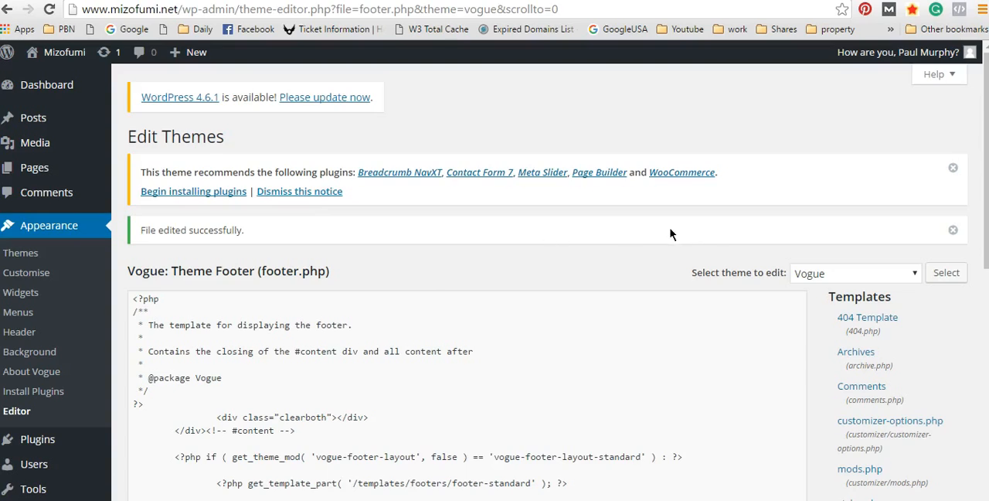
pyautogui.scroll(-1, 670, 231)
pyautogui.scroll(-6, 666, 231)
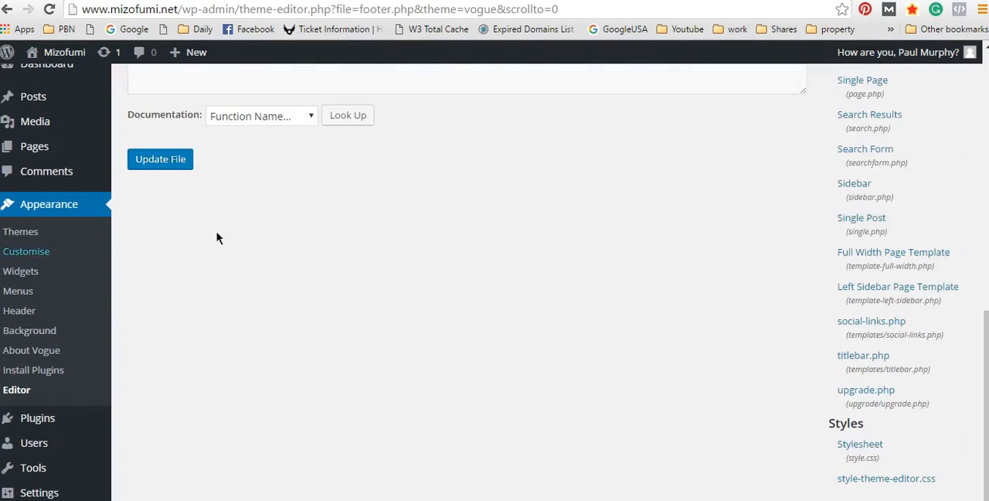
pyautogui.scroll(4, 336, 254)
pyautogui.scroll(4, 474, 314)
pyautogui.scroll(-2, 799, 196)
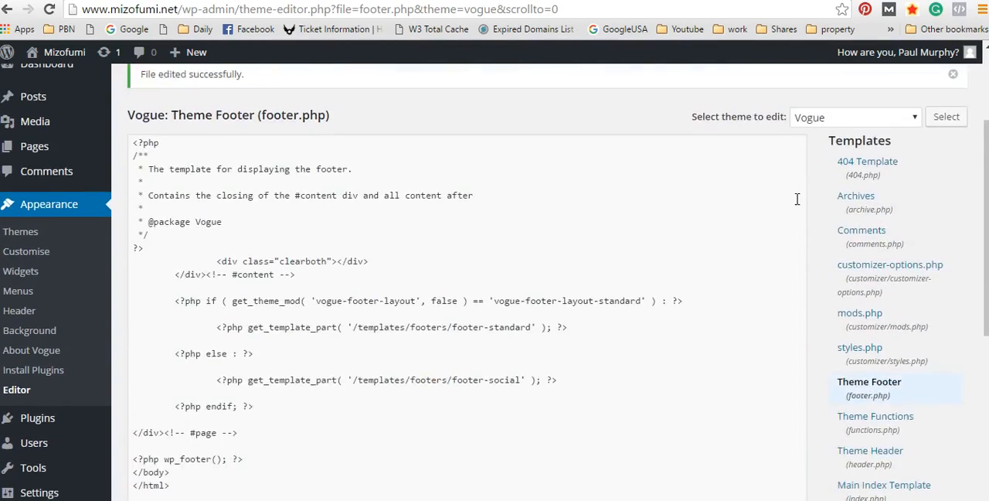
pyautogui.scroll(2, 641, 263)
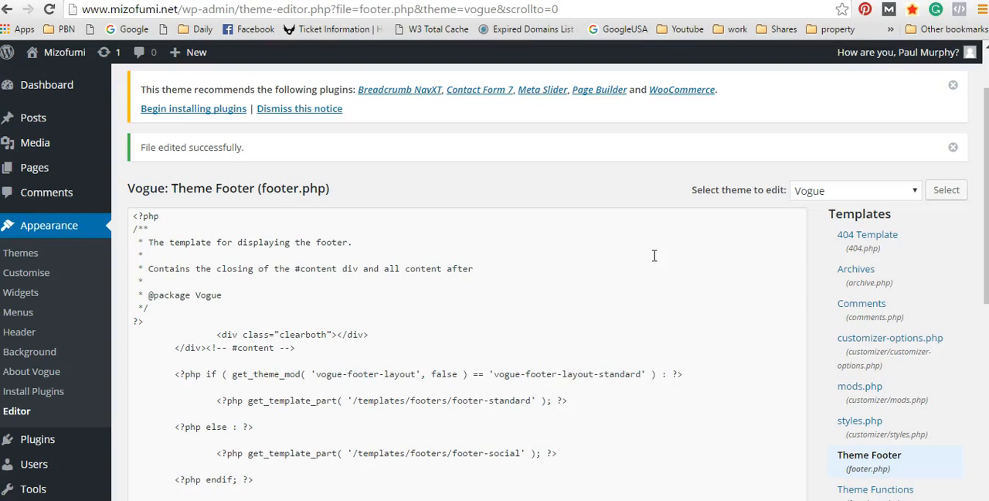
pyautogui.scroll(2, 872, 200)
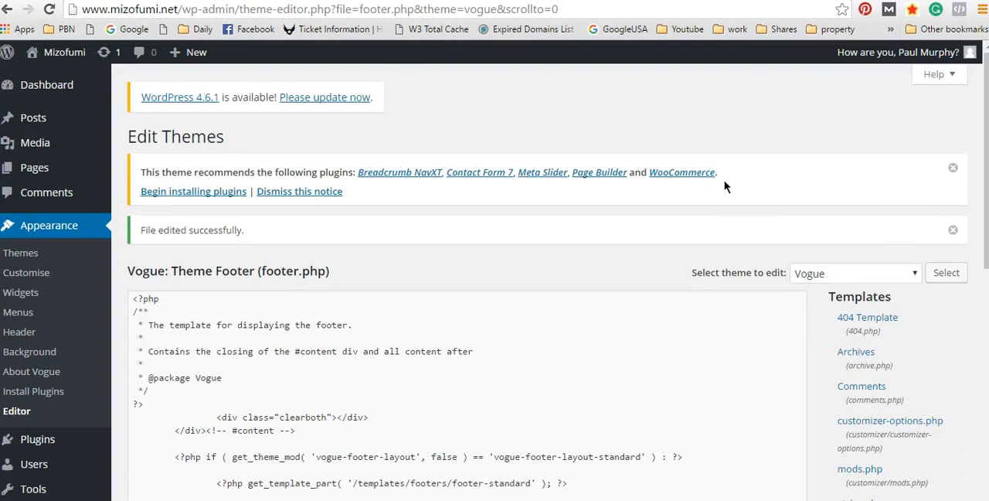
pyautogui.scroll(-4, 833, 171)
pyautogui.scroll(3, 832, 177)
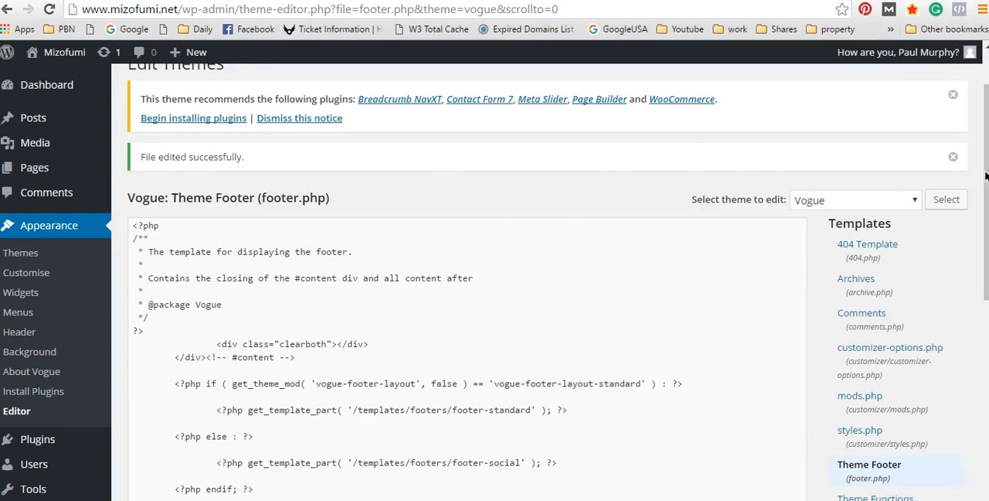
pyautogui.moveTo(35, 500)
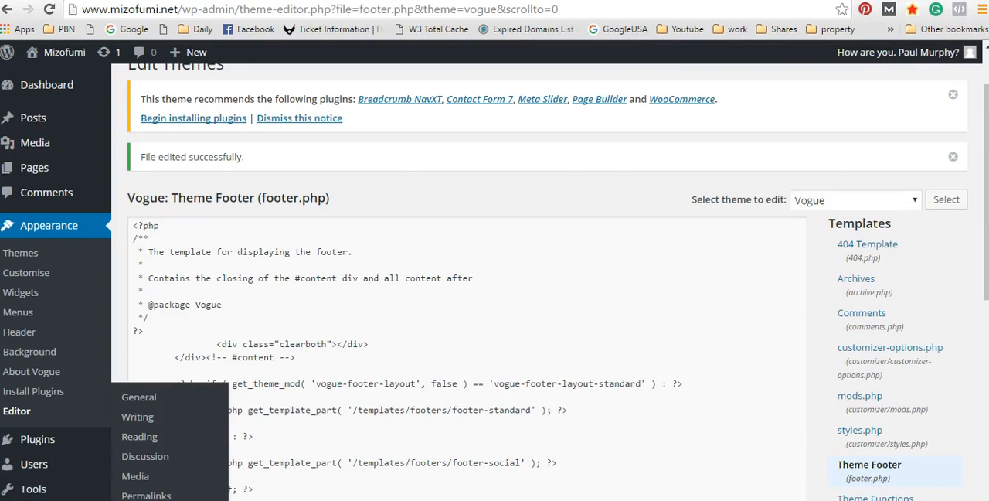